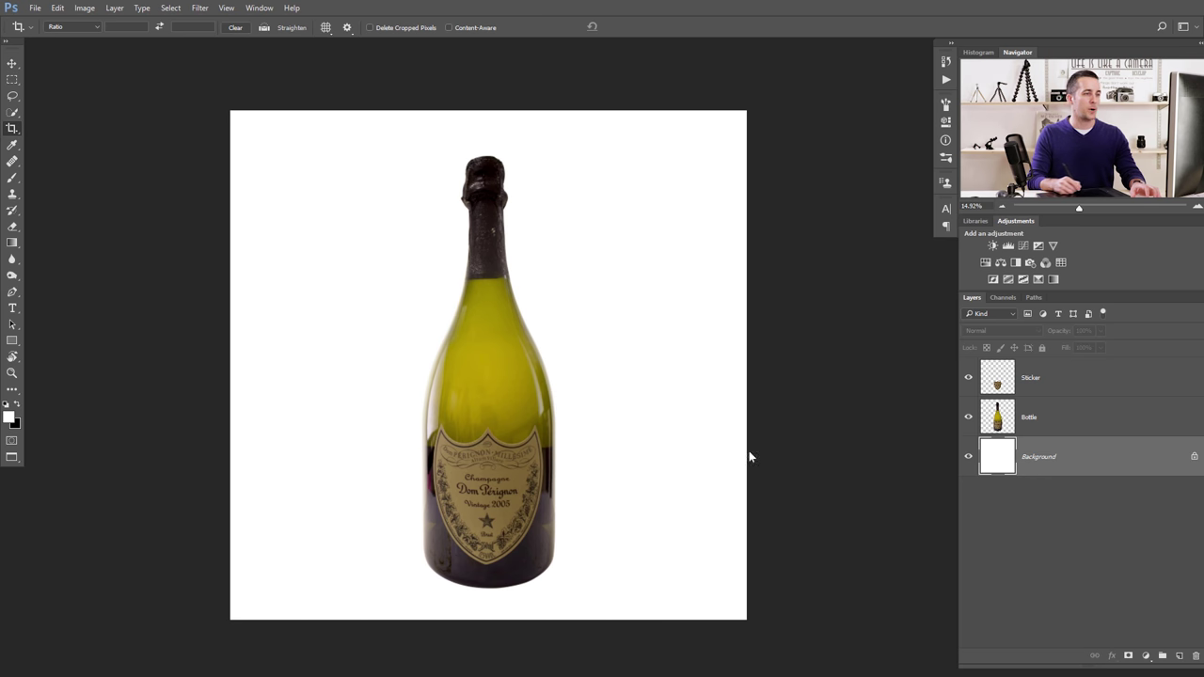
# Hide the Sticker layer and drag the Bottle layer to show it moves independently.
pyautogui.click(1006, 389)
pyautogui.click(1004, 420)
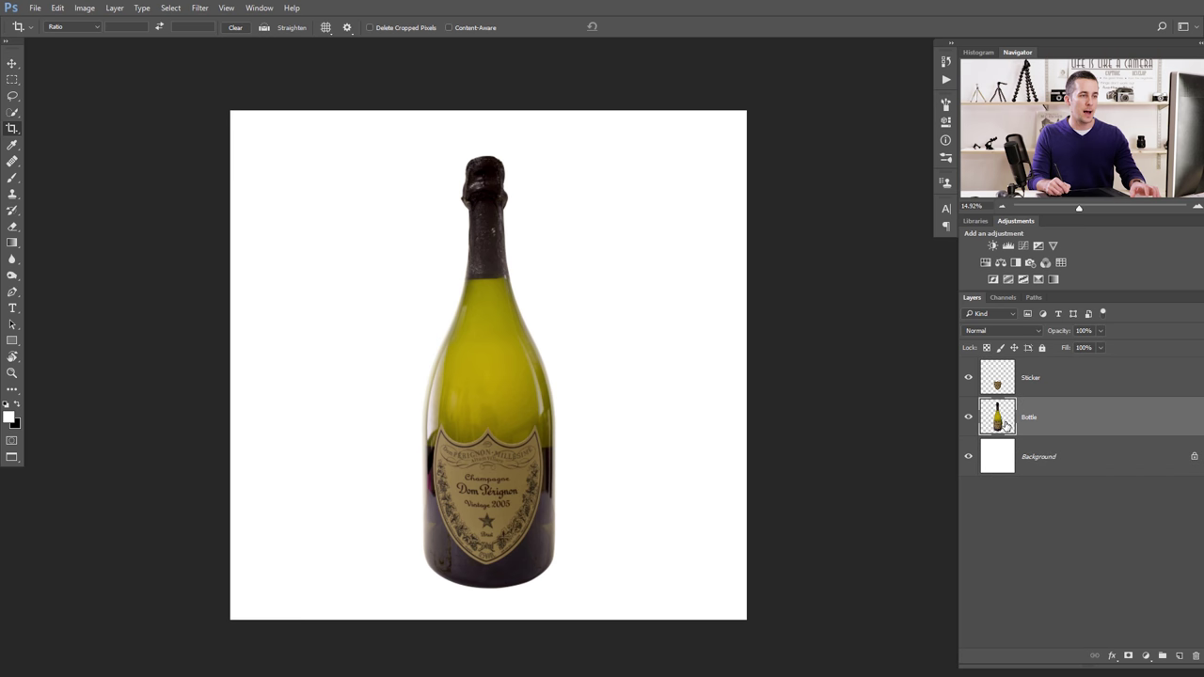
pyautogui.click(969, 377)
pyautogui.press('v')
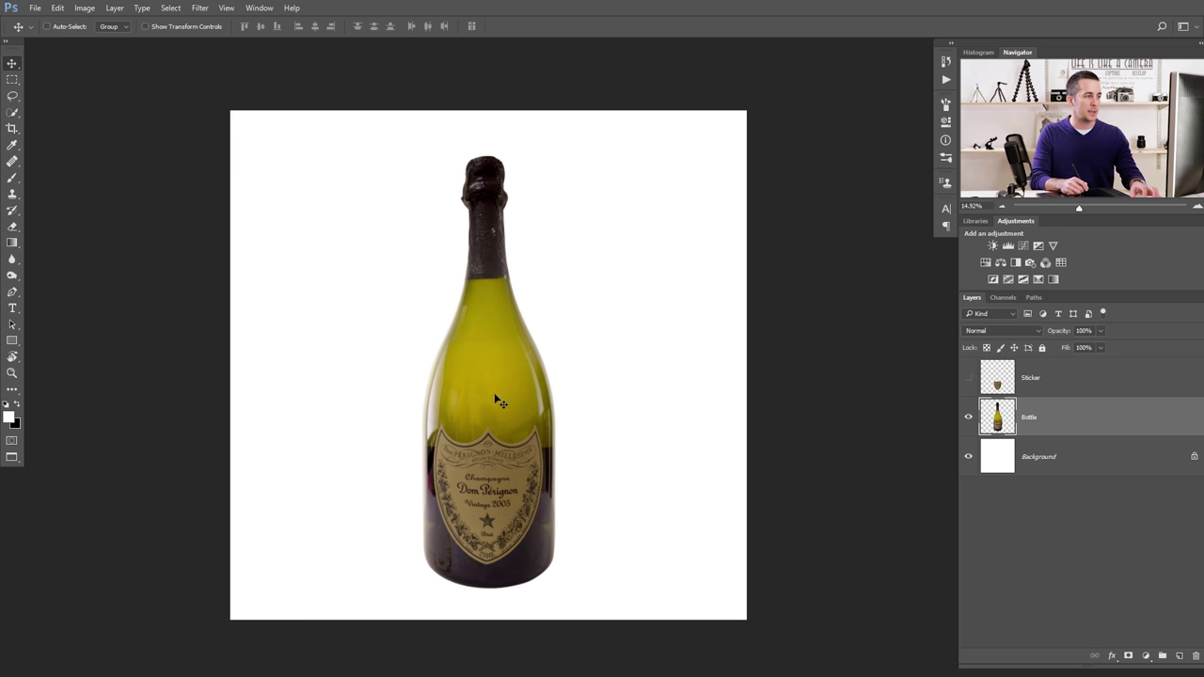
pyautogui.moveTo(496, 397); pyautogui.dragTo(551, 381)
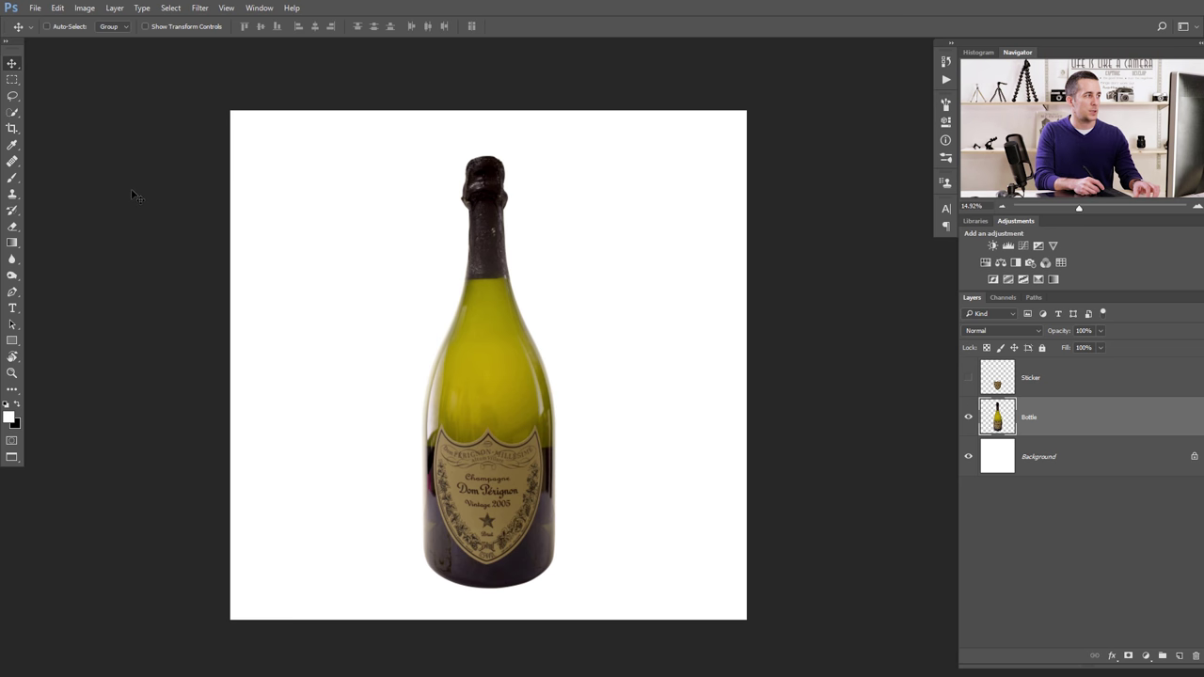
# Hide the Bottle layer, show the Sticker label layer, and zoom in on the label.
pyautogui.click(13, 112)
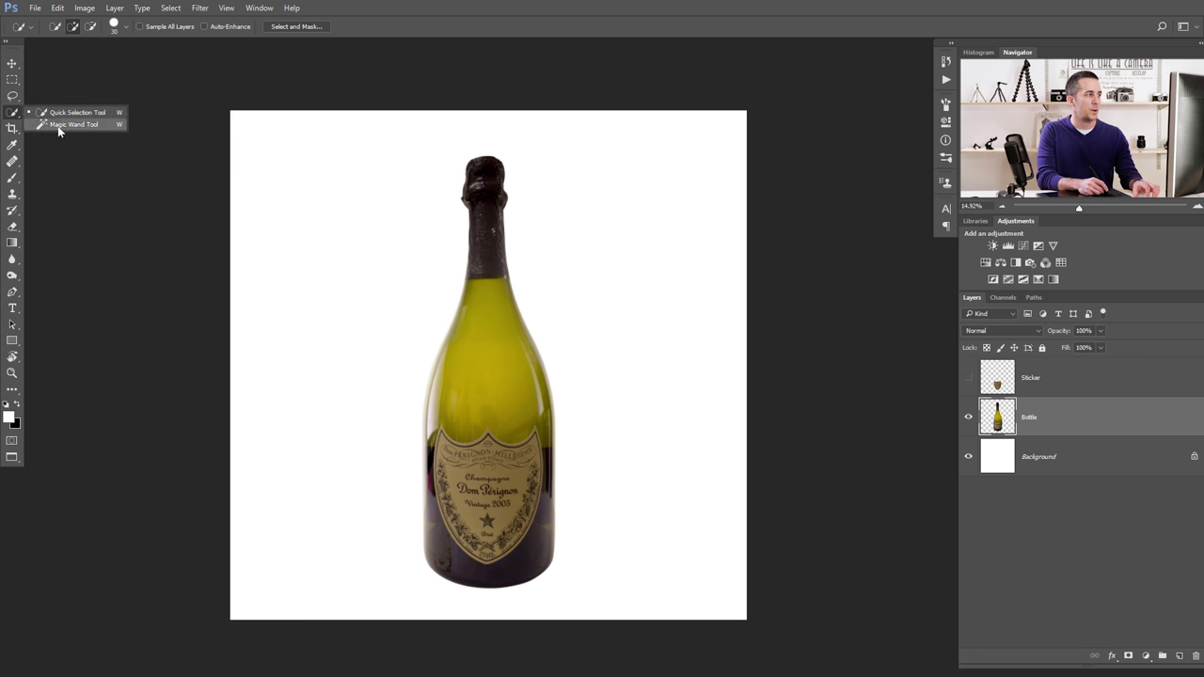
pyautogui.click(209, 298)
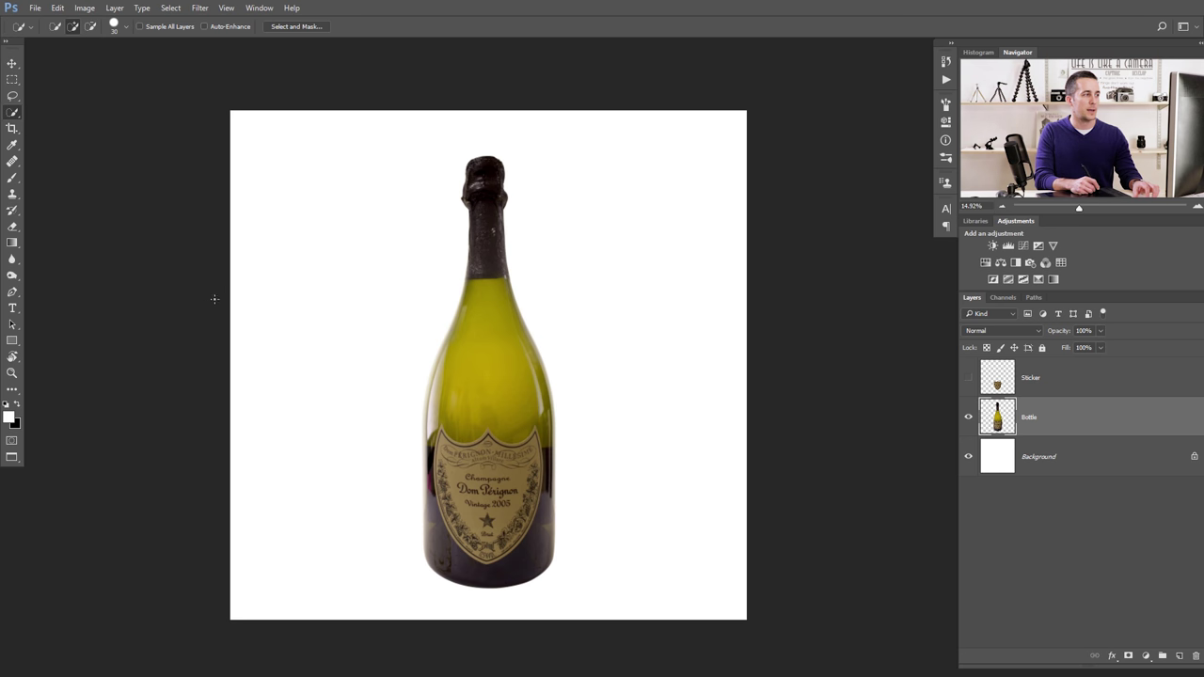
pyautogui.click(968, 417)
pyautogui.click(968, 377)
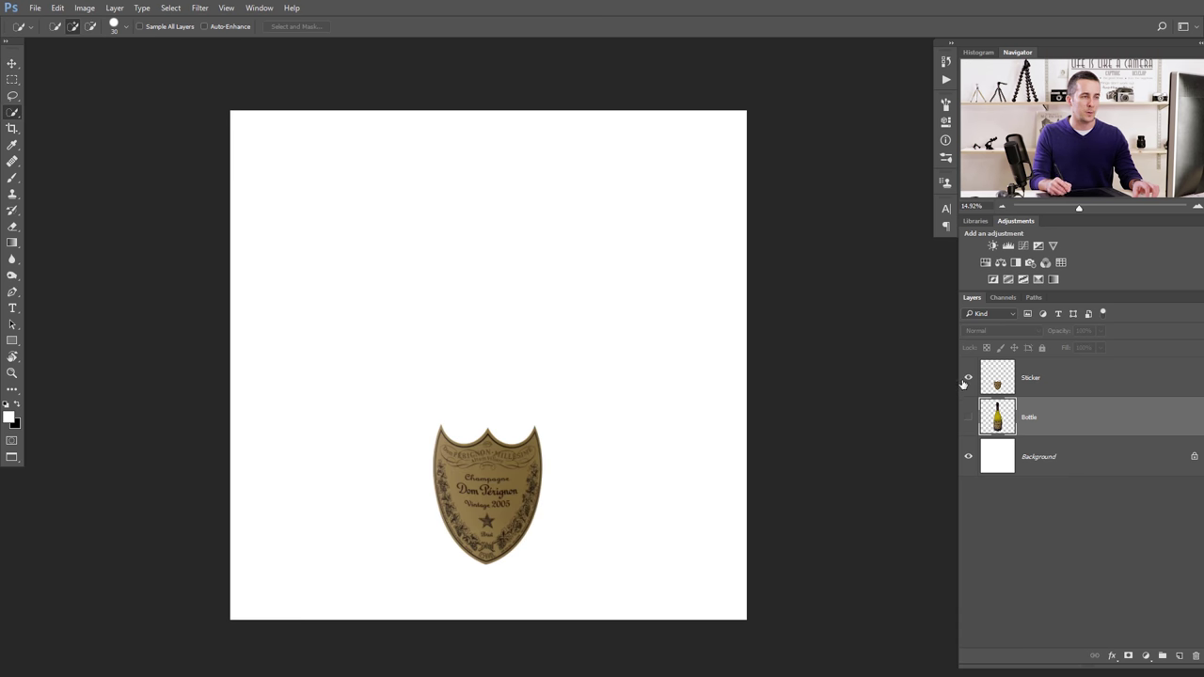
pyautogui.scroll(5, 477, 462)
pyautogui.scroll(-2, 423, 367)
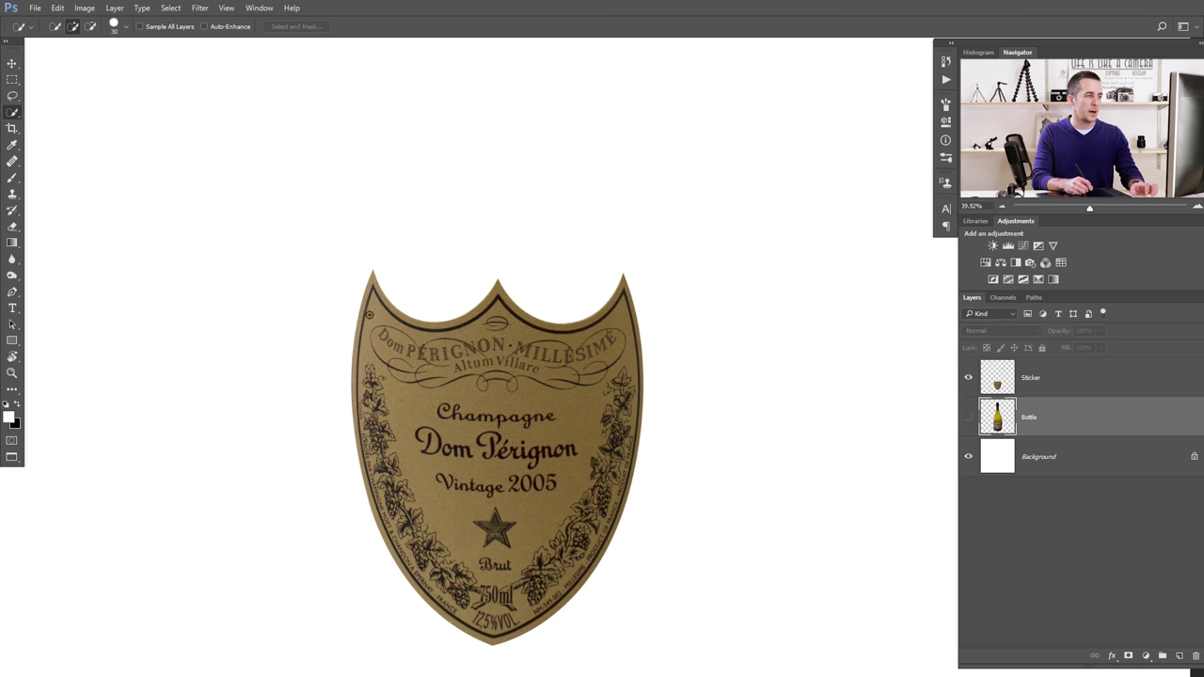
pyautogui.scroll(-4, 576, 392)
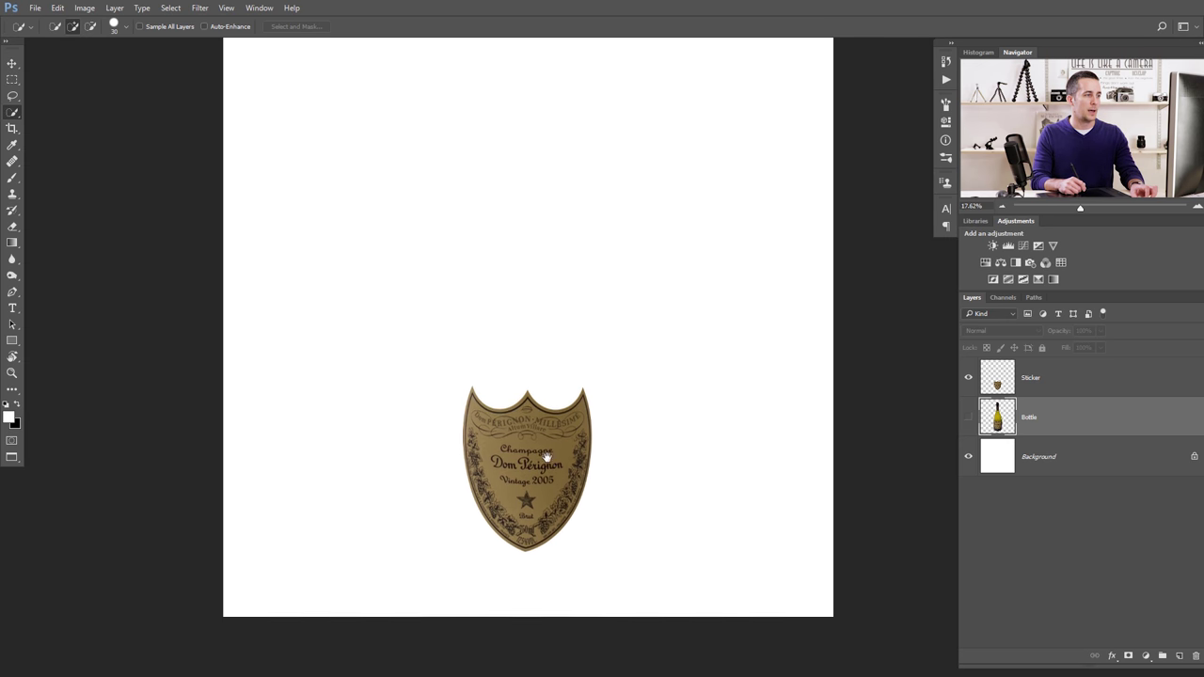
pyautogui.scroll(-2, 547, 456)
# Turn the Bottle layer's visibility back on so the labelled bottle shows whole.
pyautogui.click(968, 417)
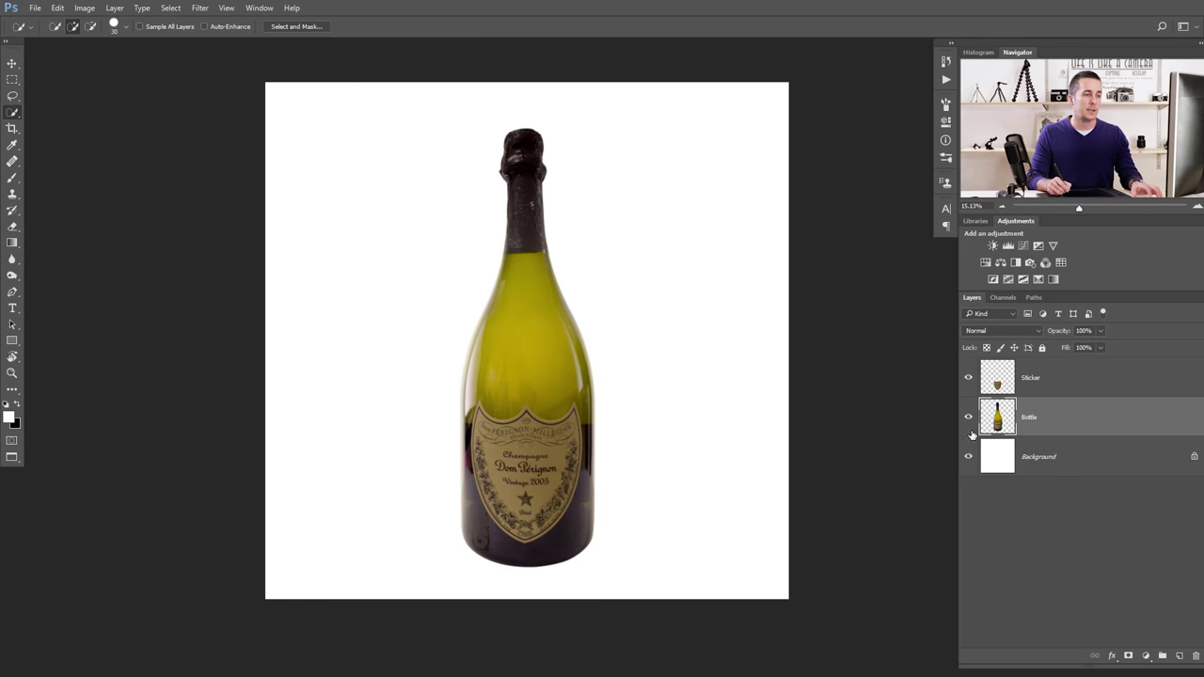
# Delete the white Background layer and add a black (000000) Solid Color fill layer.
pyautogui.click(1001, 465)
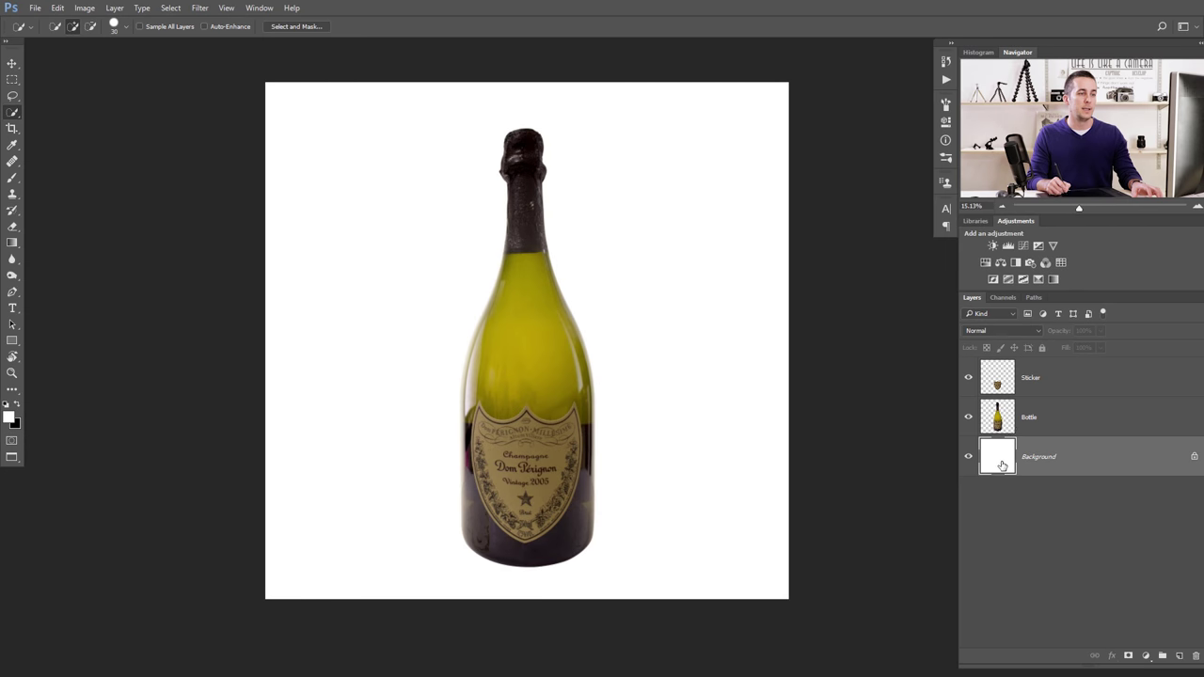
pyautogui.press('Delete')
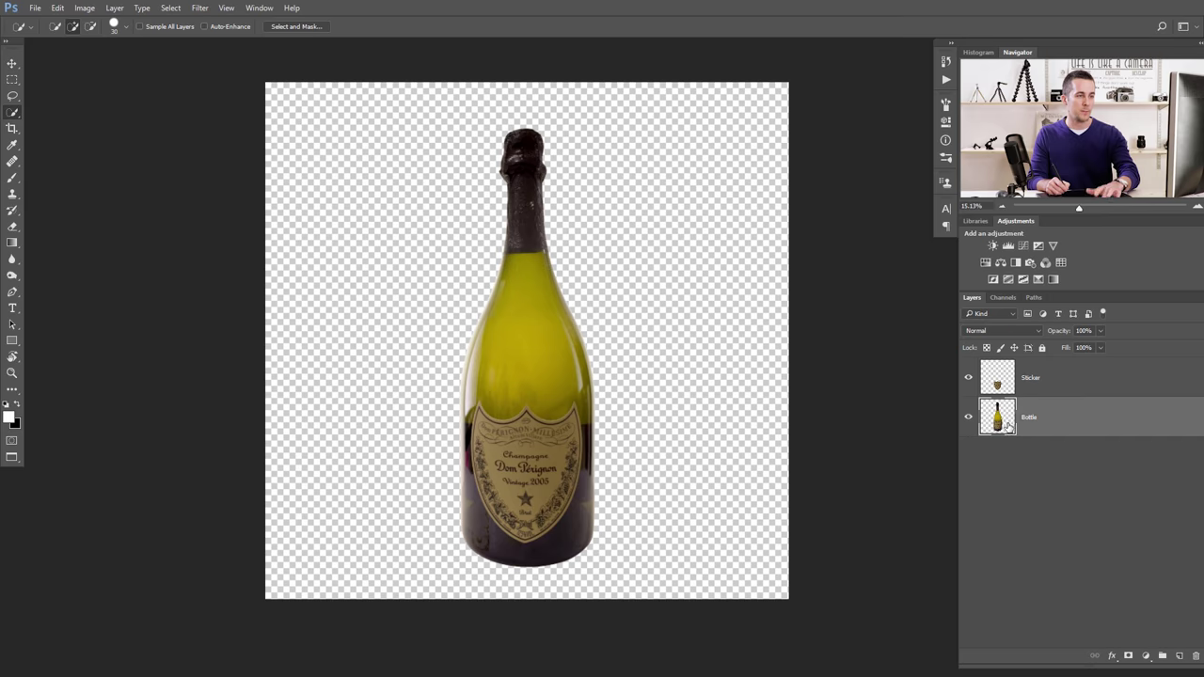
pyautogui.click(1144, 658)
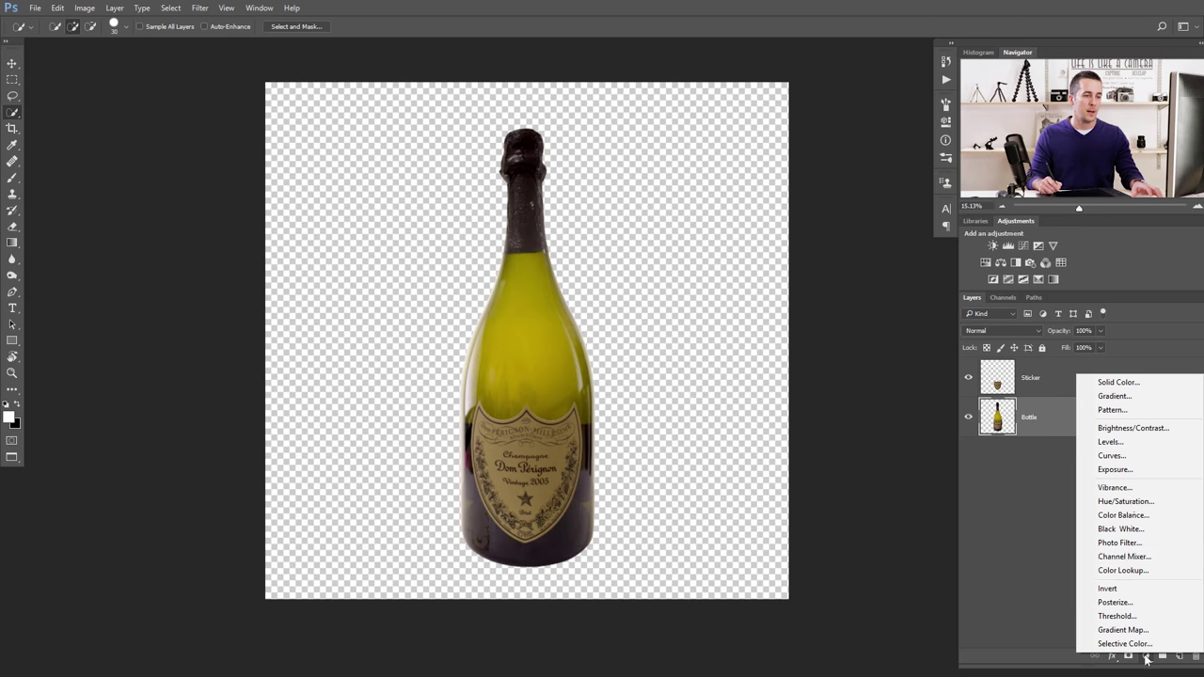
pyautogui.click(1119, 382)
pyautogui.moveTo(927, 414); pyautogui.dragTo(829, 496)
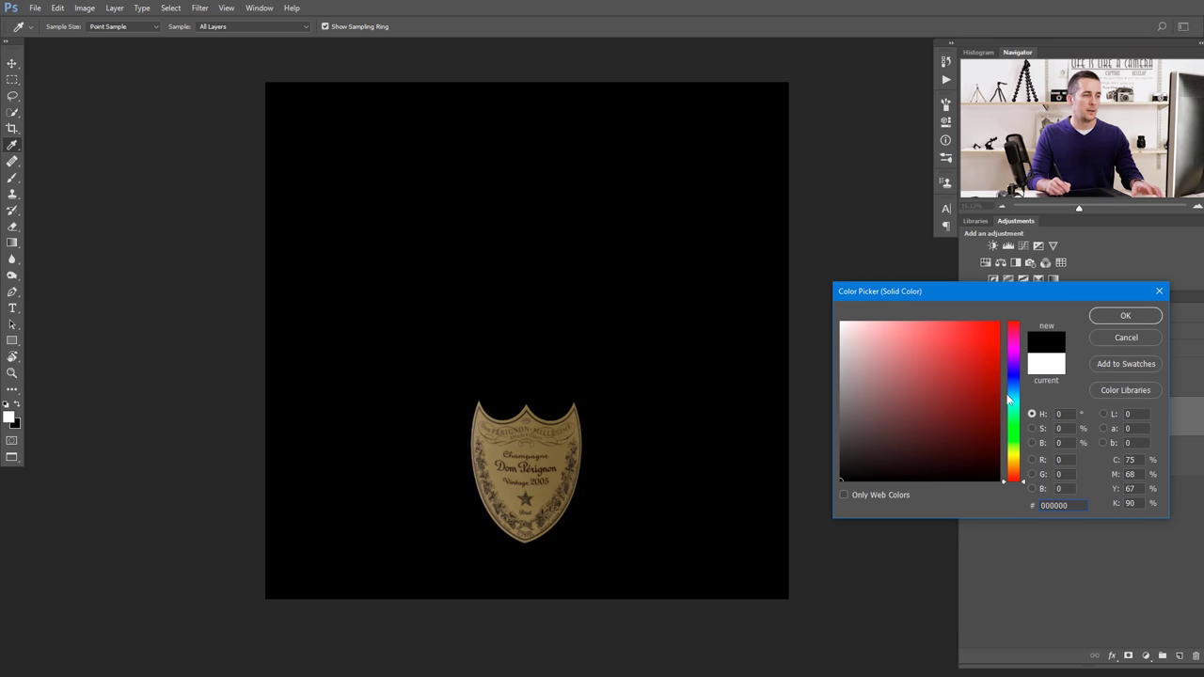
pyautogui.click(1117, 316)
# Move the black fill layer below Bottle and rename it BG.
pyautogui.moveTo(997, 417); pyautogui.dragTo(996, 480)
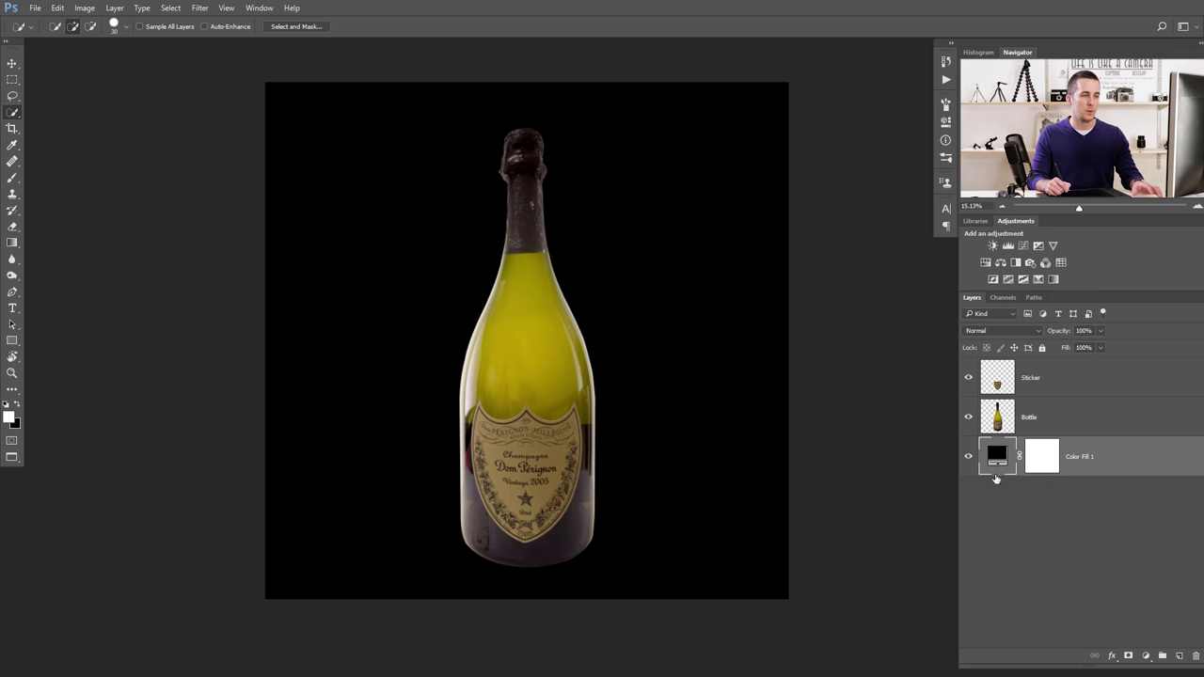
pyautogui.doubleClick(1086, 457)
pyautogui.write('BG')
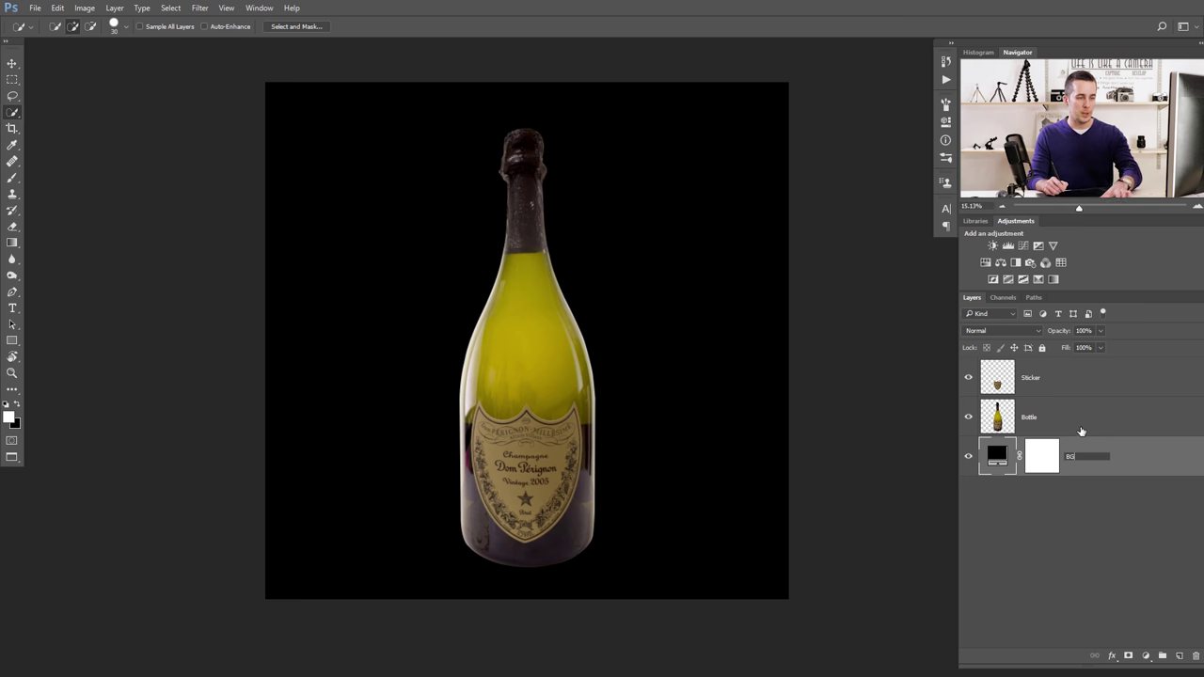
pyautogui.press('Return')
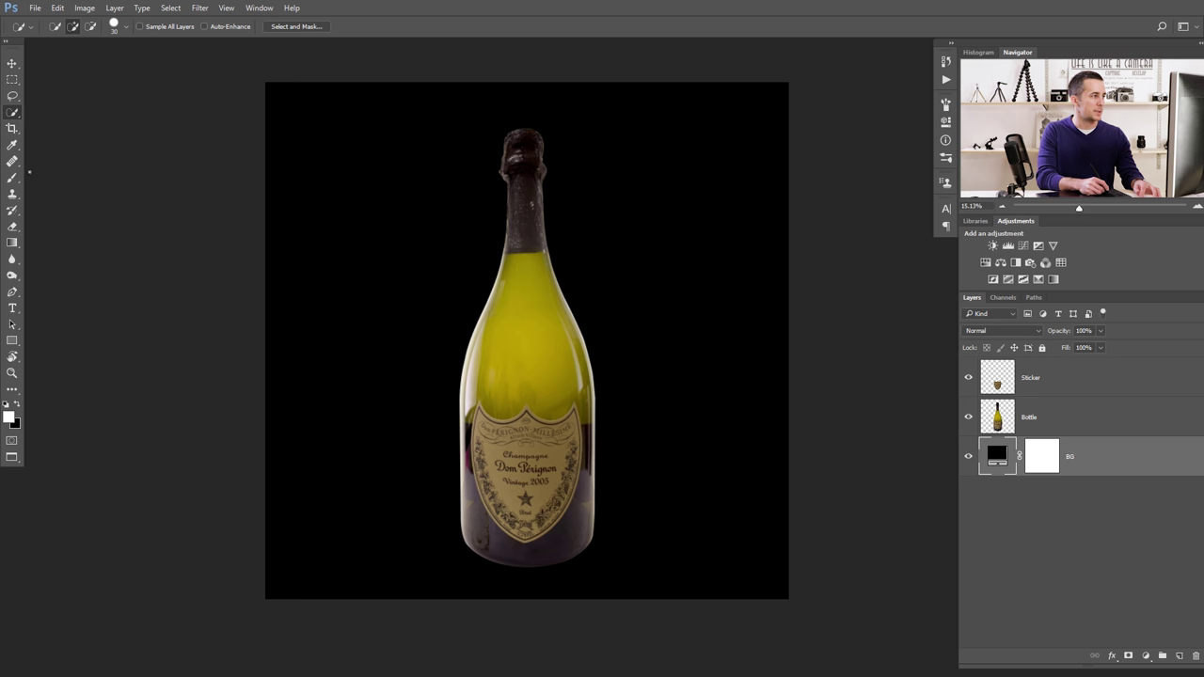
# Crop the canvas to a taller portrait shape, narrowing the sides and extending the bottom.
pyautogui.click(13, 129)
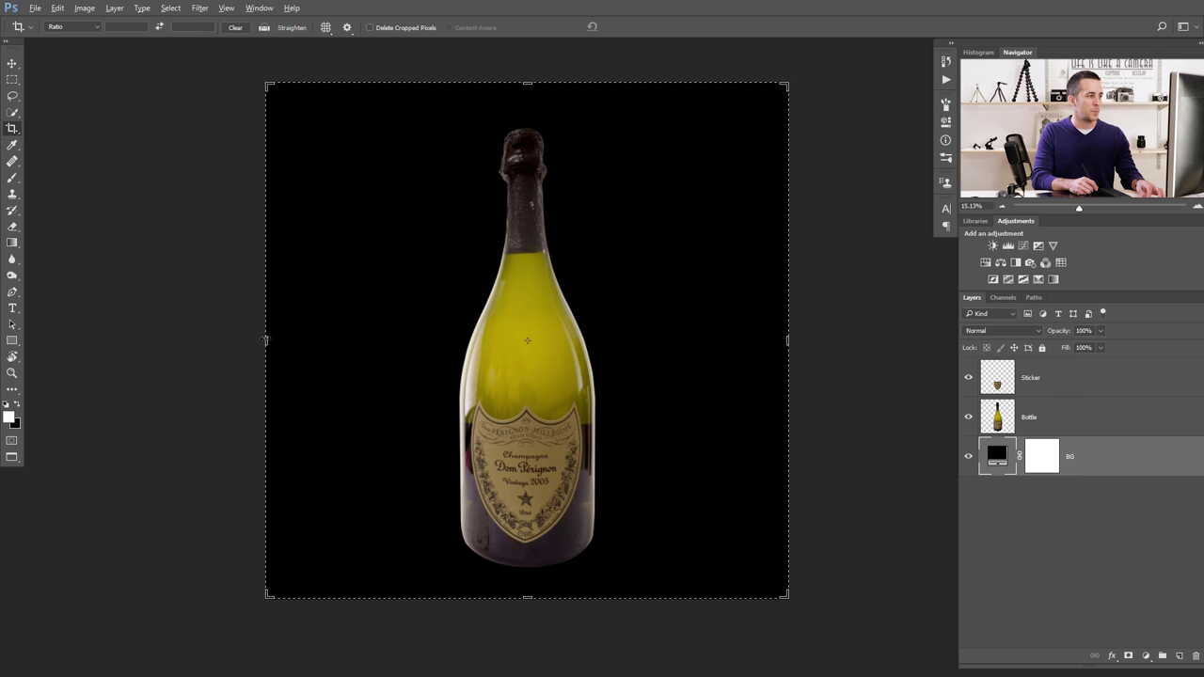
pyautogui.moveTo(266, 341); pyautogui.dragTo(312, 343)
pyautogui.moveTo(527, 596); pyautogui.dragTo(543, 647)
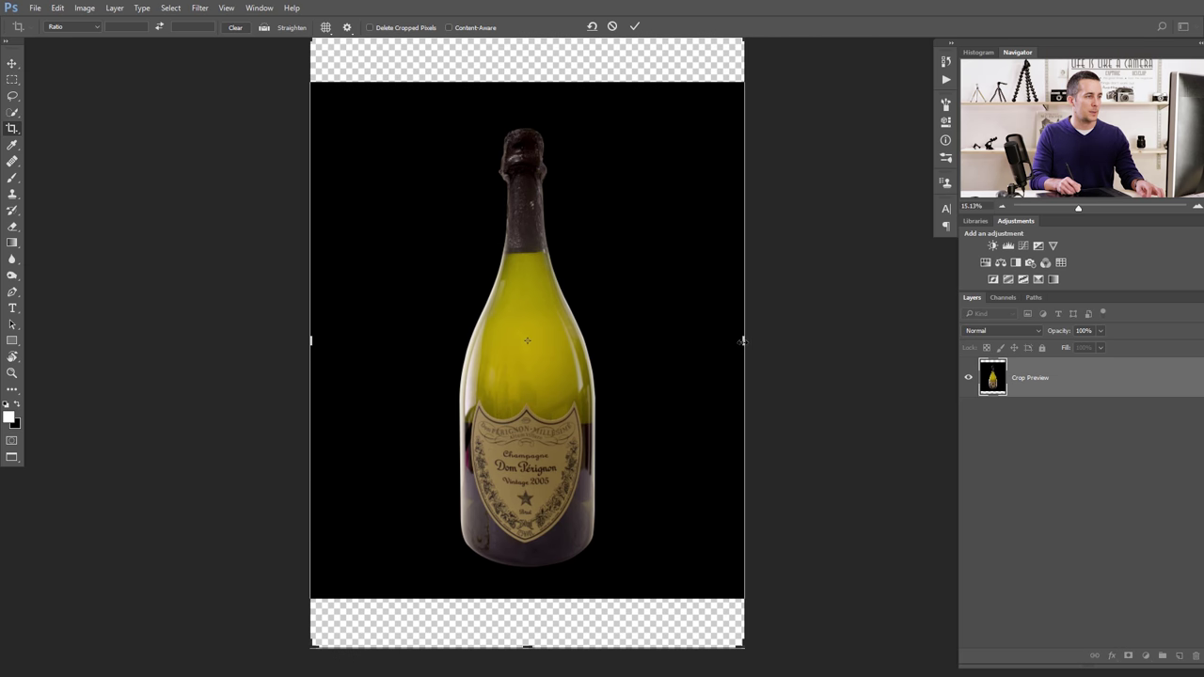
pyautogui.moveTo(743, 341); pyautogui.dragTo(737, 341)
pyautogui.press('Return')
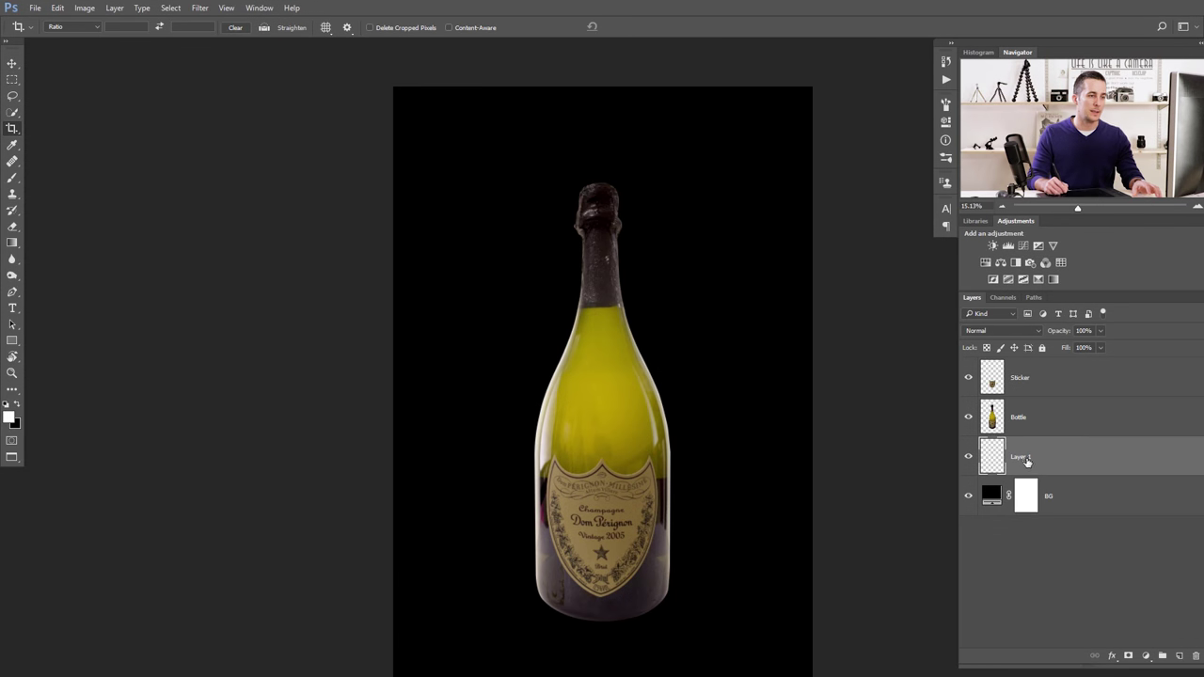
# Rename Layer 1 to Light 1.
pyautogui.doubleClick(1025, 457)
pyautogui.write('Light')
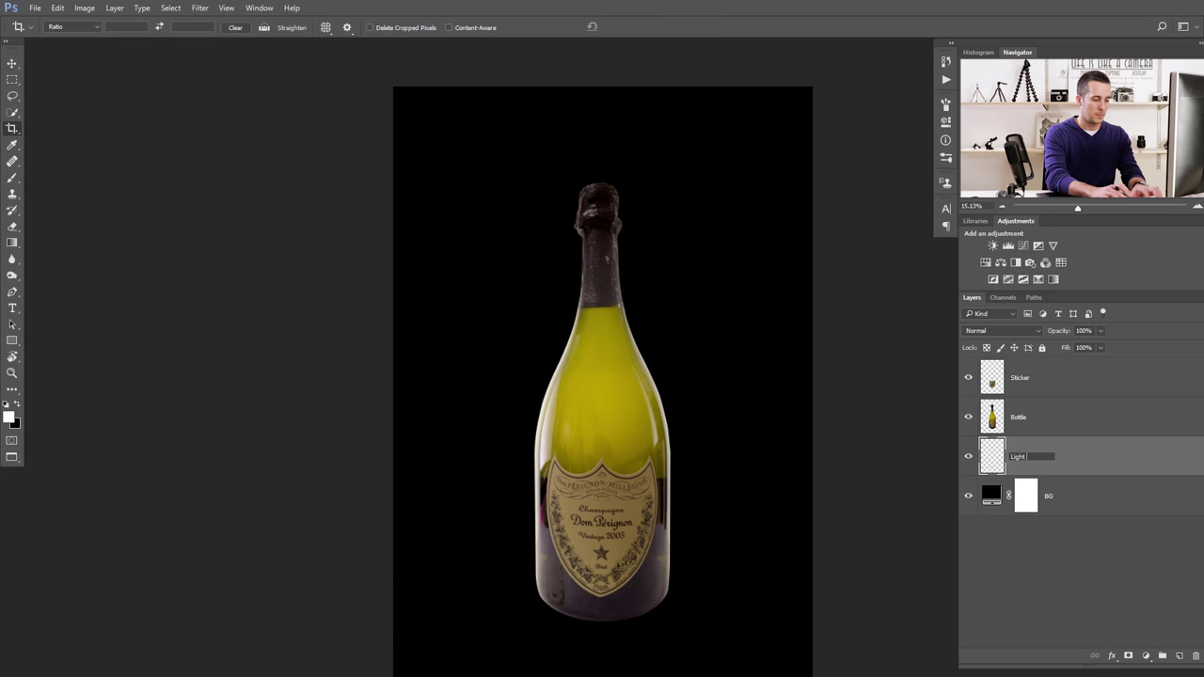
pyautogui.write(' 1')
pyautogui.press('Return')
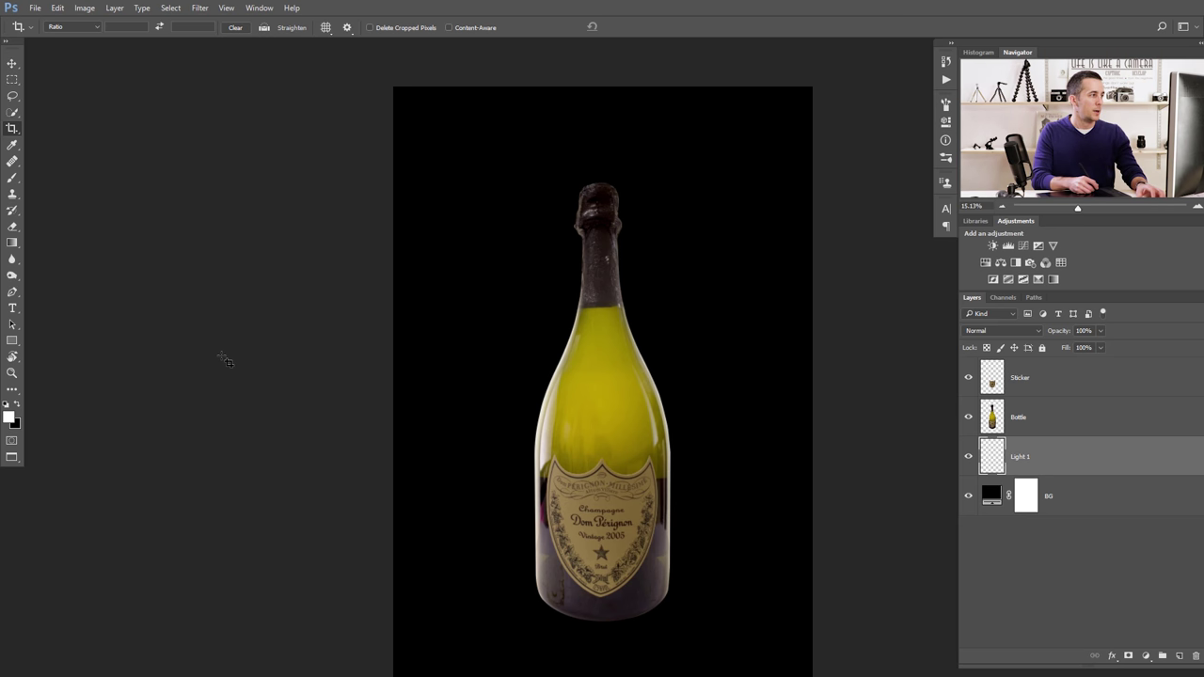
# Choose the Gradient tool with a Foreground to Transparent gradient.
pyautogui.click(12, 243)
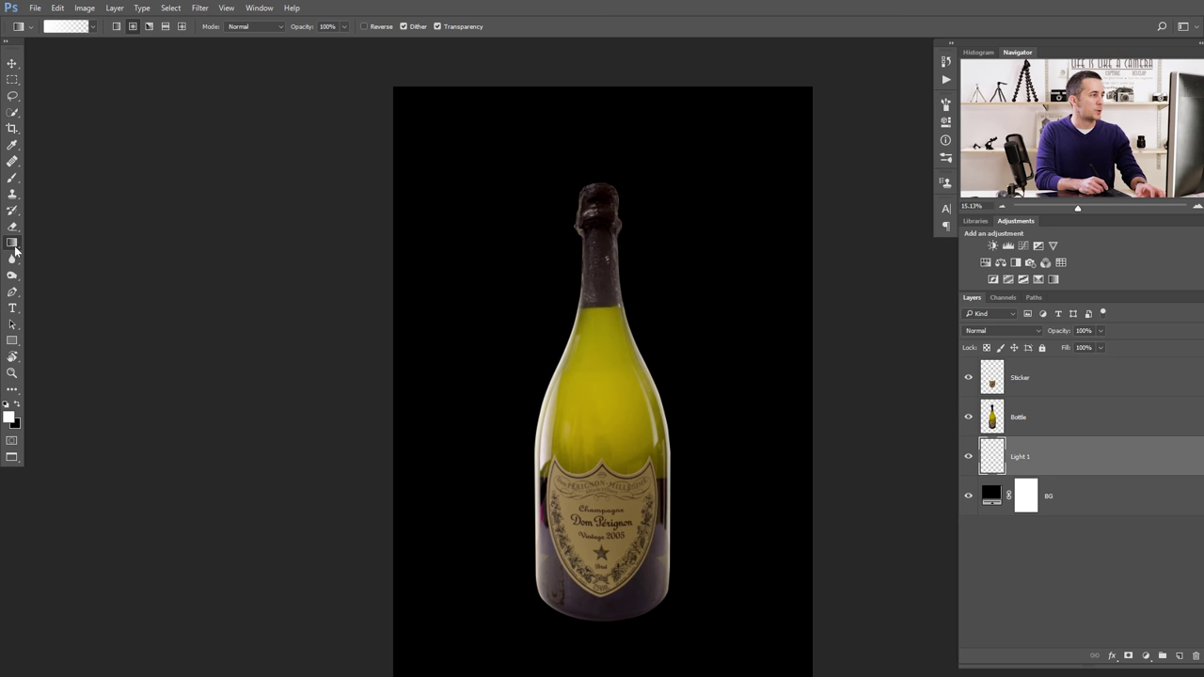
pyautogui.click(78, 30)
pyautogui.moveTo(930, 141); pyautogui.dragTo(183, 101)
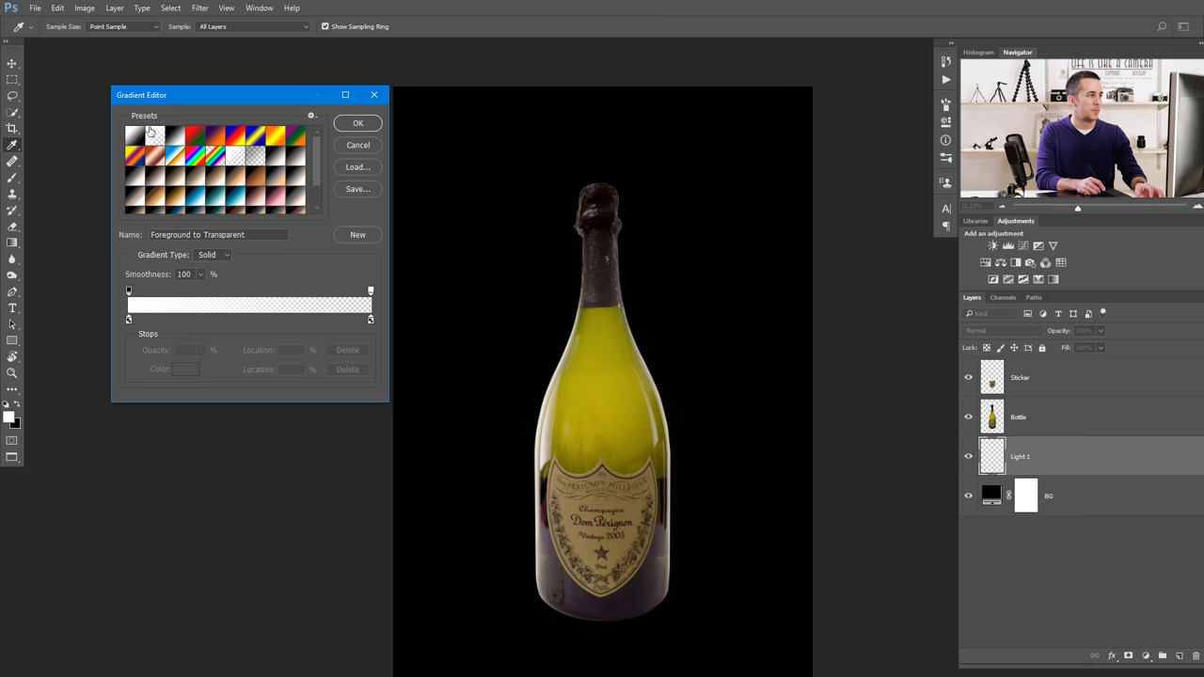
pyautogui.click(358, 123)
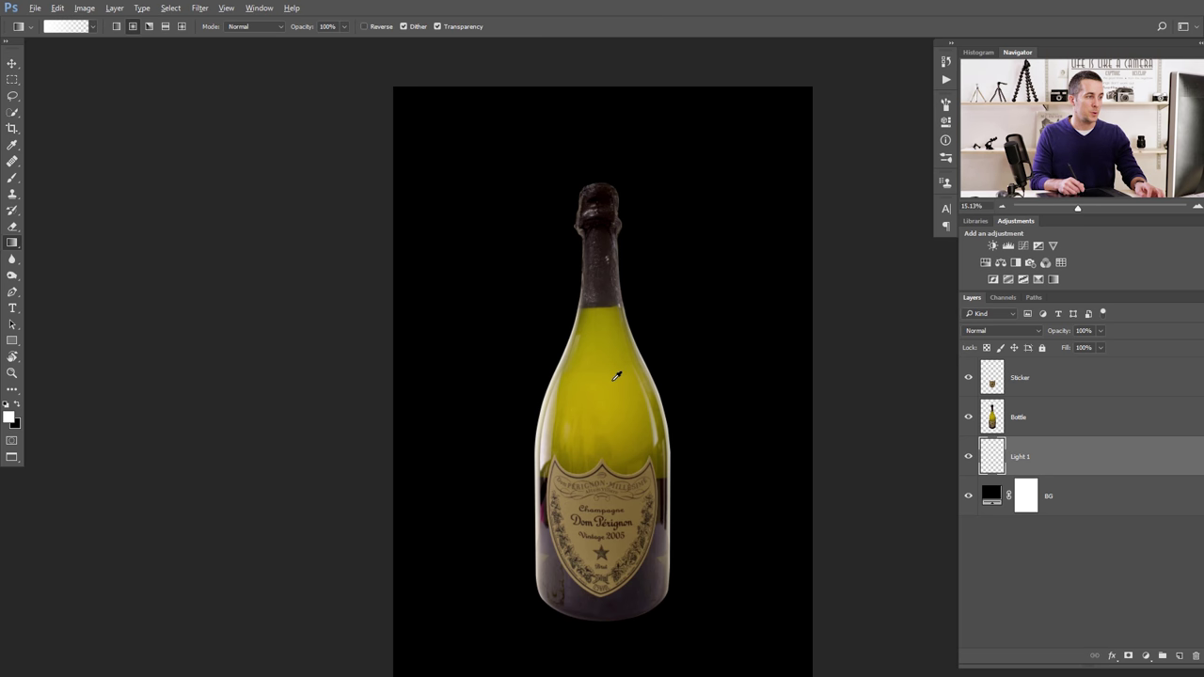
# Sample yellow from the bottle and draw a radial glow from the bottle's shoulder.
pyautogui.moveTo(616, 377); pyautogui.dragTo(591, 406)
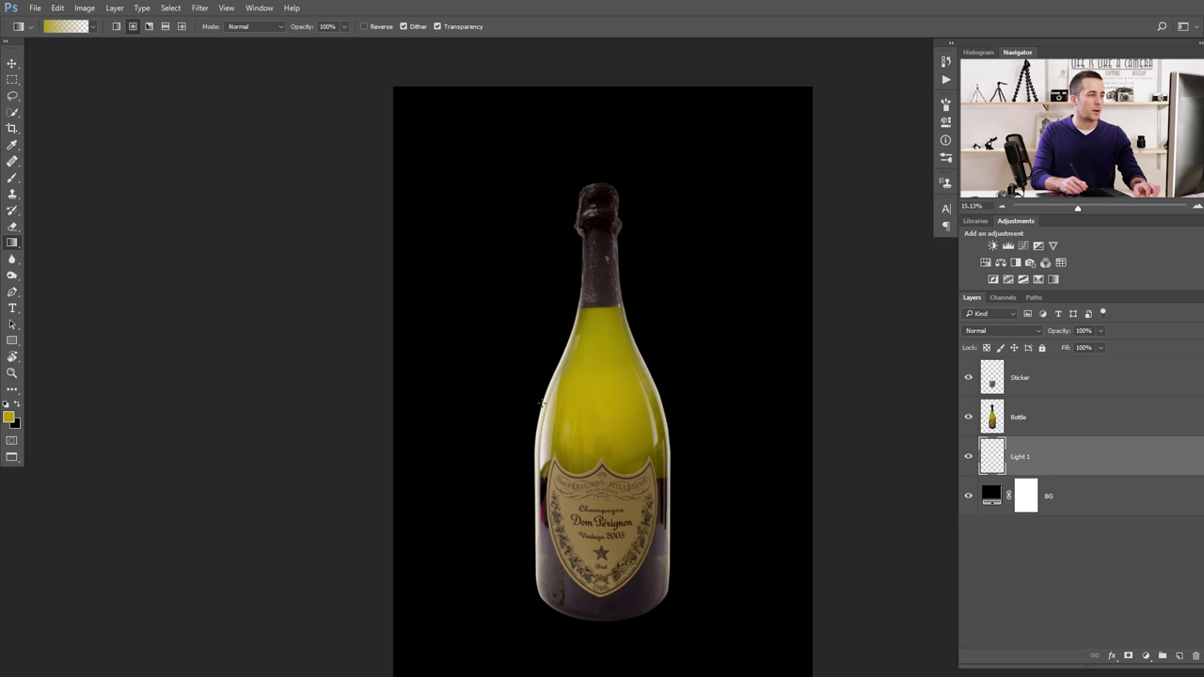
pyautogui.moveTo(599, 391); pyautogui.dragTo(610, 522)
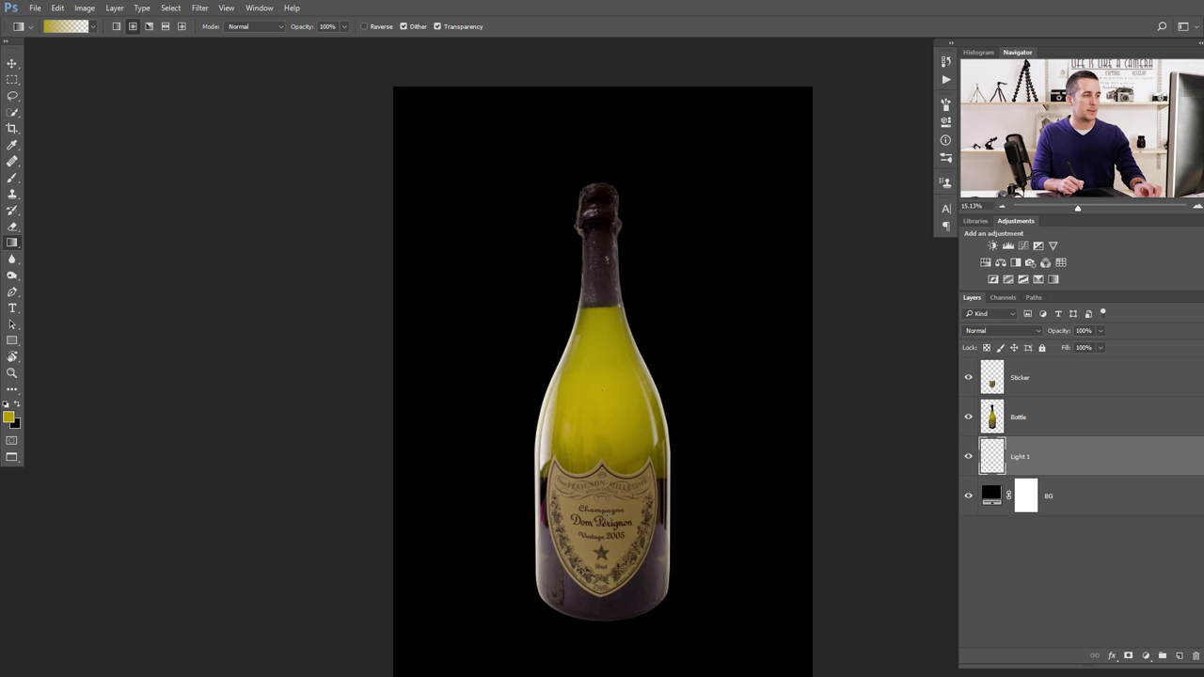
pyautogui.hotkey('ctrl', 'z')
pyautogui.moveTo(600, 373); pyautogui.dragTo(603, 559)
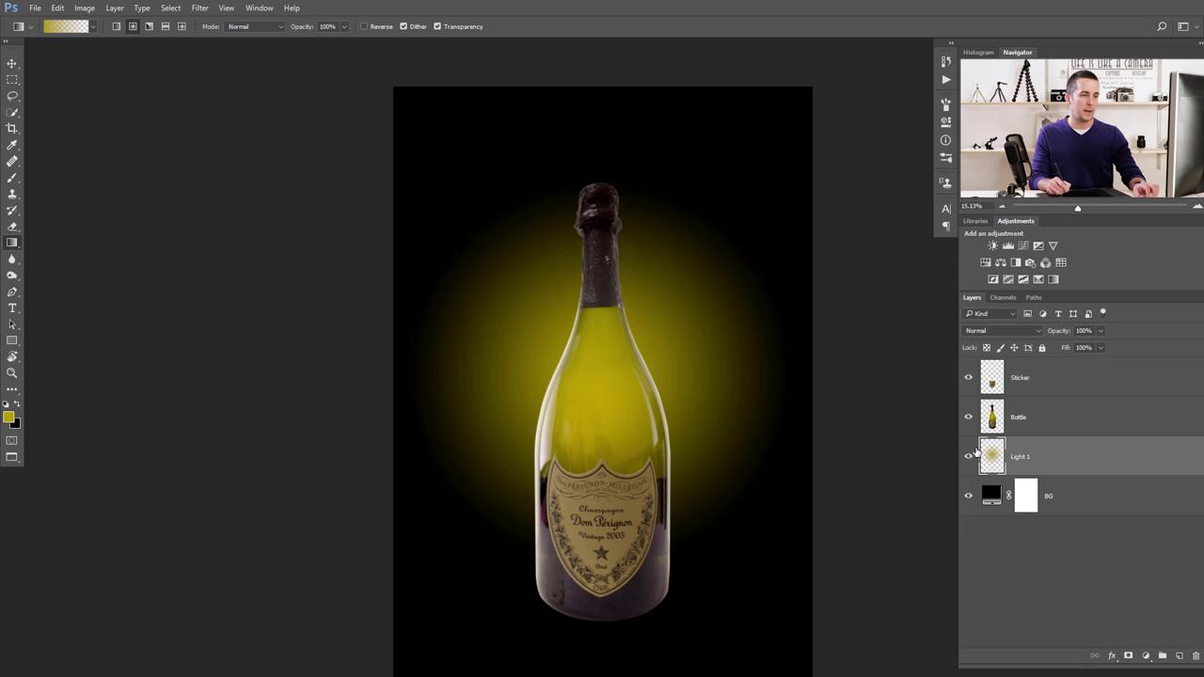
pyautogui.hotkey('ctrl', 't')
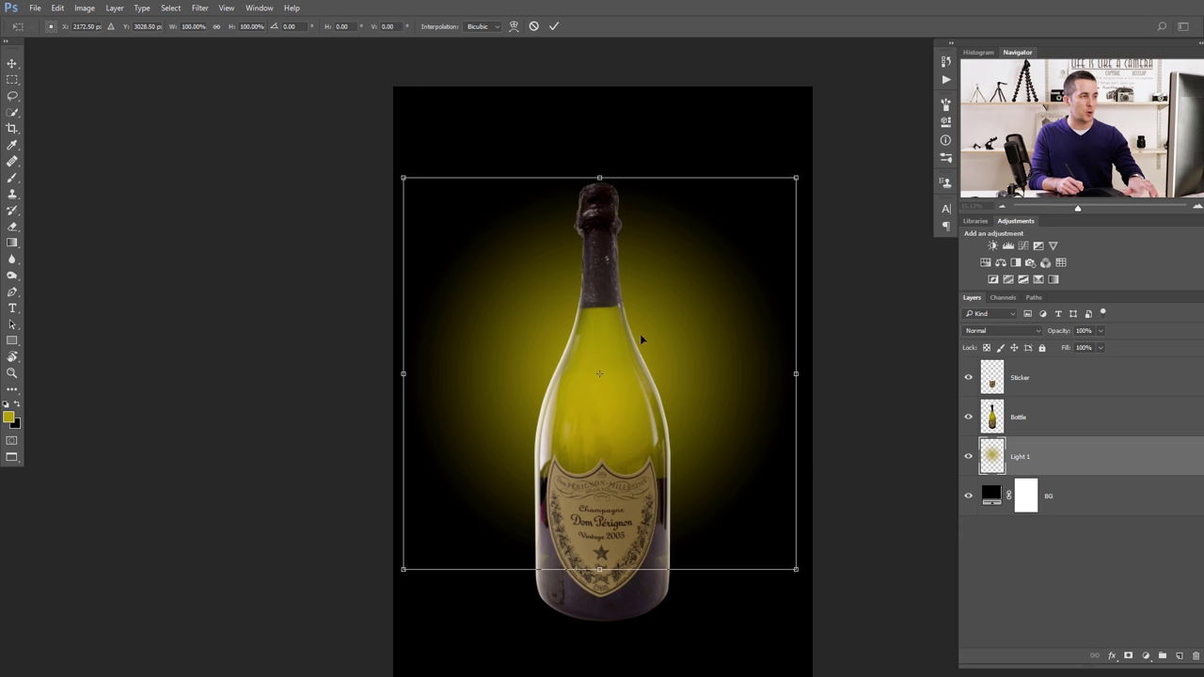
# Squash the yellow glow into a flat, wide ellipse under the bottle's base.
pyautogui.moveTo(600, 179); pyautogui.dragTo(611, 292)
pyautogui.moveTo(684, 371); pyautogui.dragTo(697, 595)
pyautogui.moveTo(599, 514); pyautogui.dragTo(599, 532)
pyautogui.moveTo(684, 590); pyautogui.dragTo(682, 597)
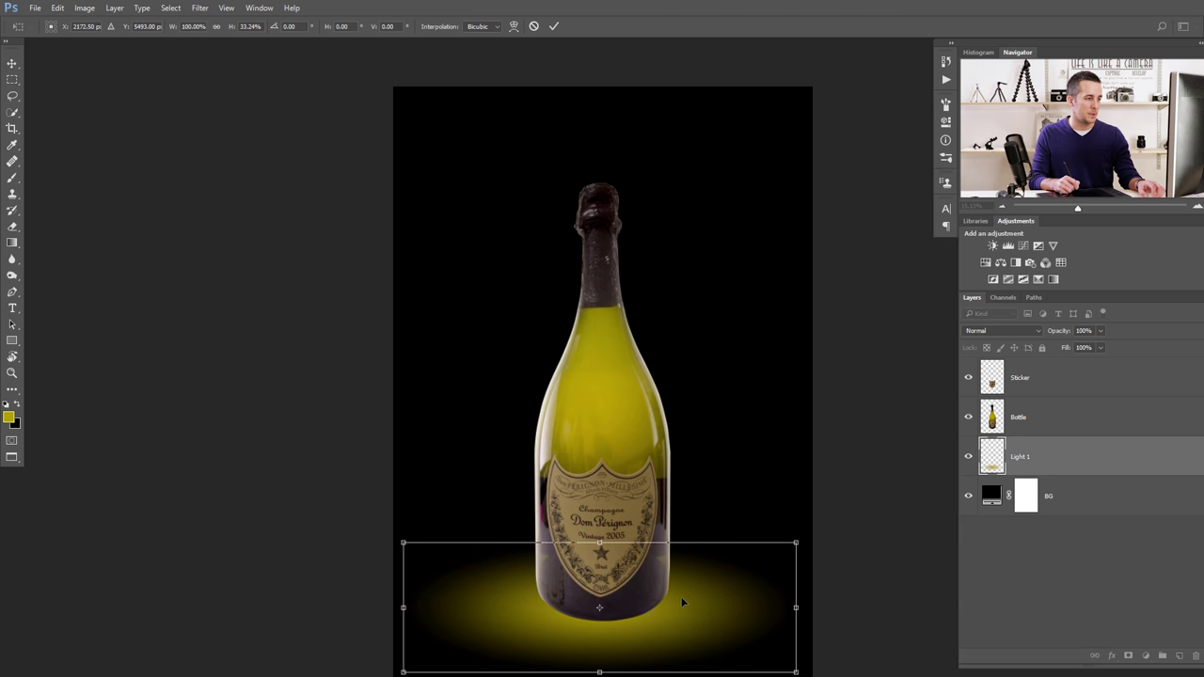
pyautogui.moveTo(599, 543); pyautogui.dragTo(600, 548)
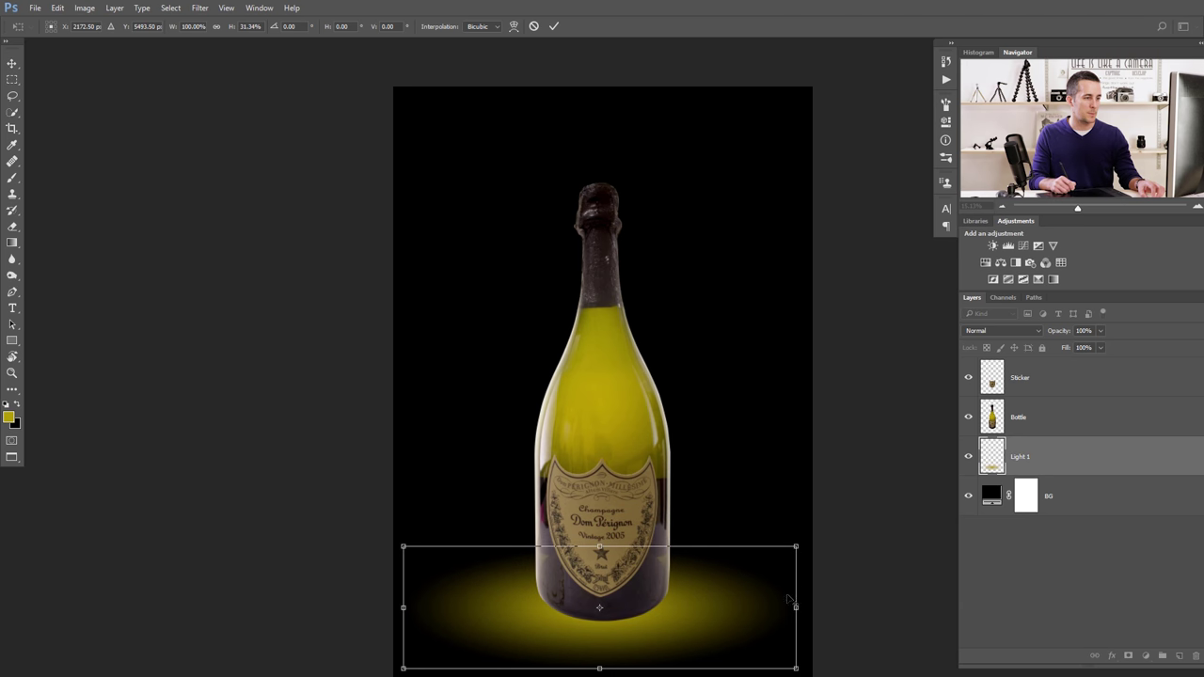
pyautogui.moveTo(796, 607); pyautogui.dragTo(825, 607)
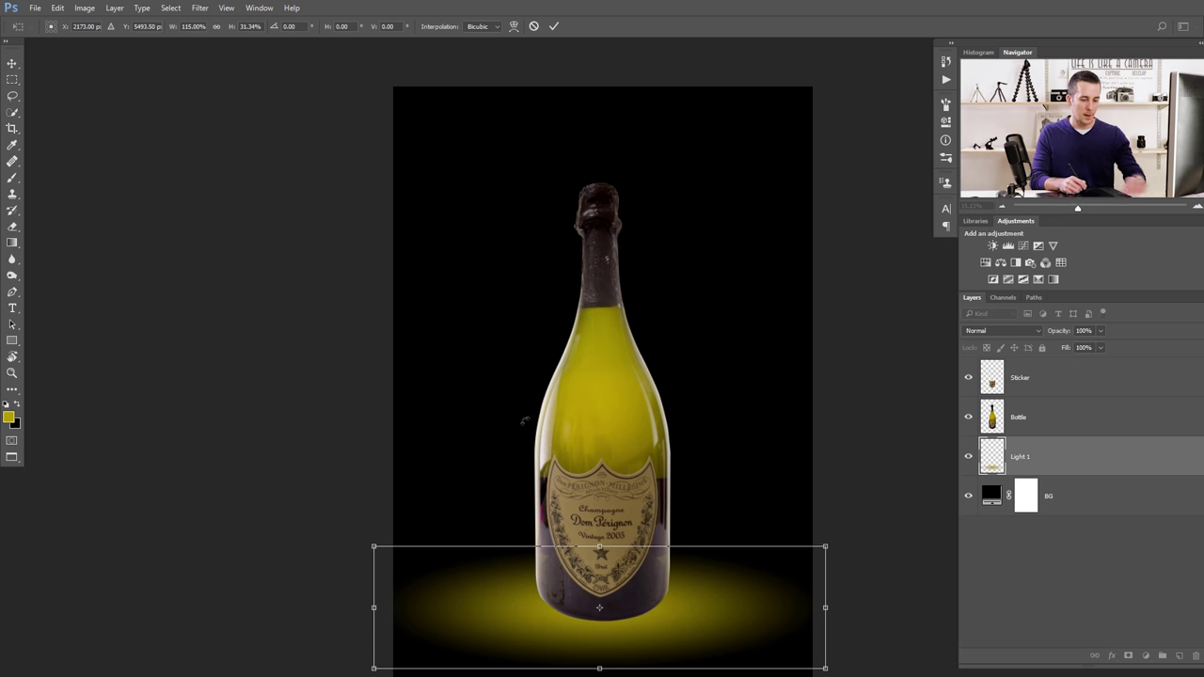
pyautogui.click(554, 27)
# Free Transform the Light 1 glow again to stretch it slightly taller.
pyautogui.press('g')
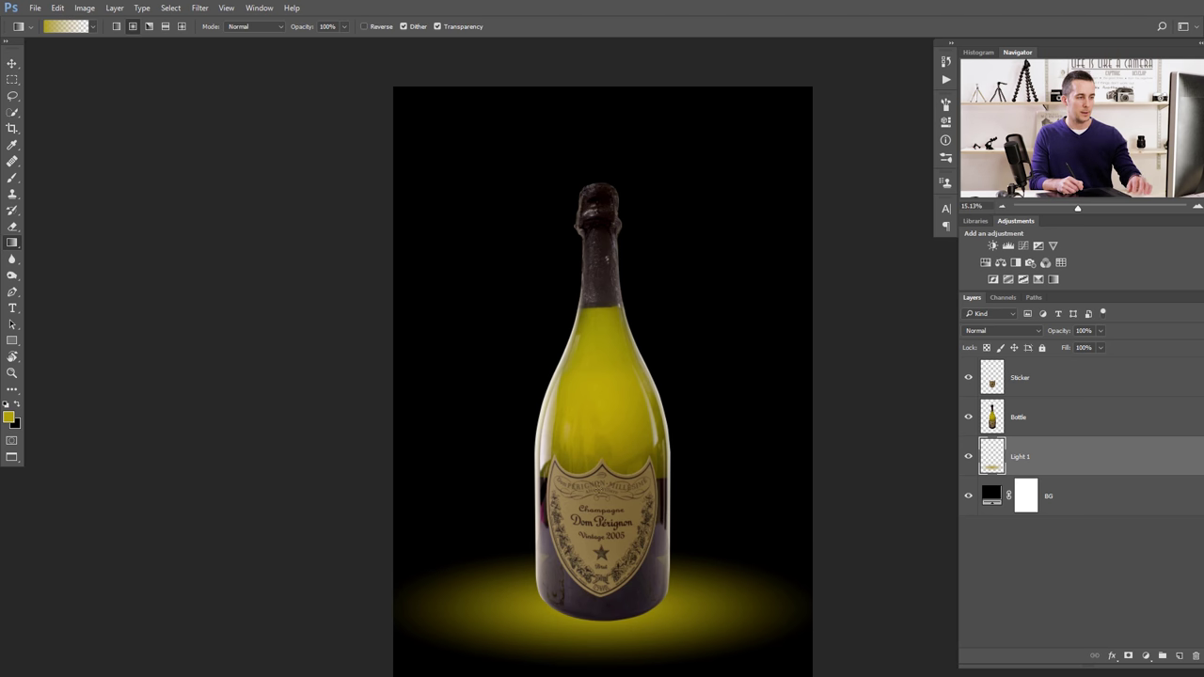
pyautogui.press('v')
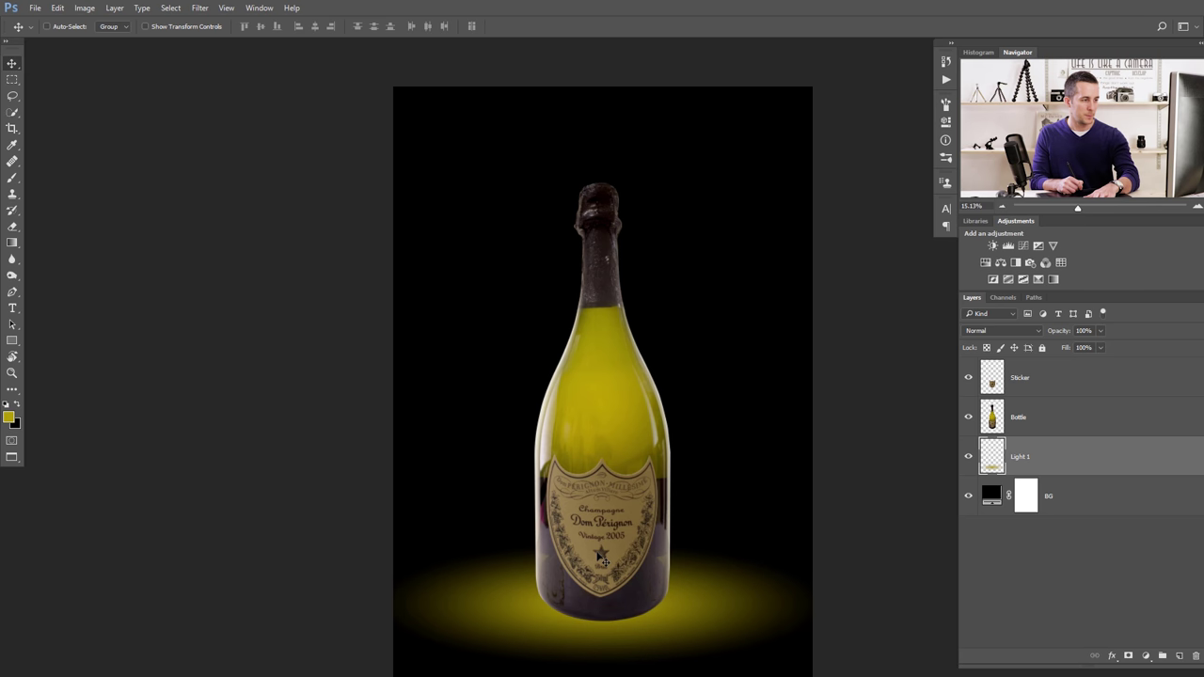
pyautogui.hotkey('ctrl', 't')
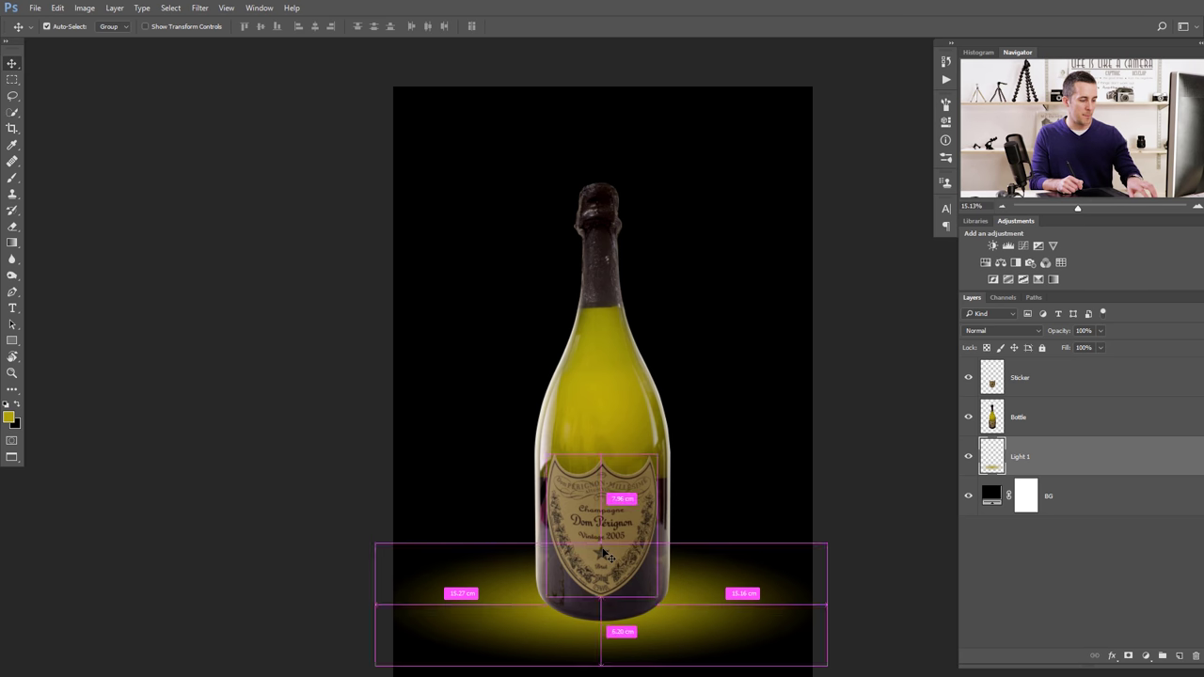
pyautogui.moveTo(601, 664); pyautogui.dragTo(605, 669)
pyautogui.press('Return')
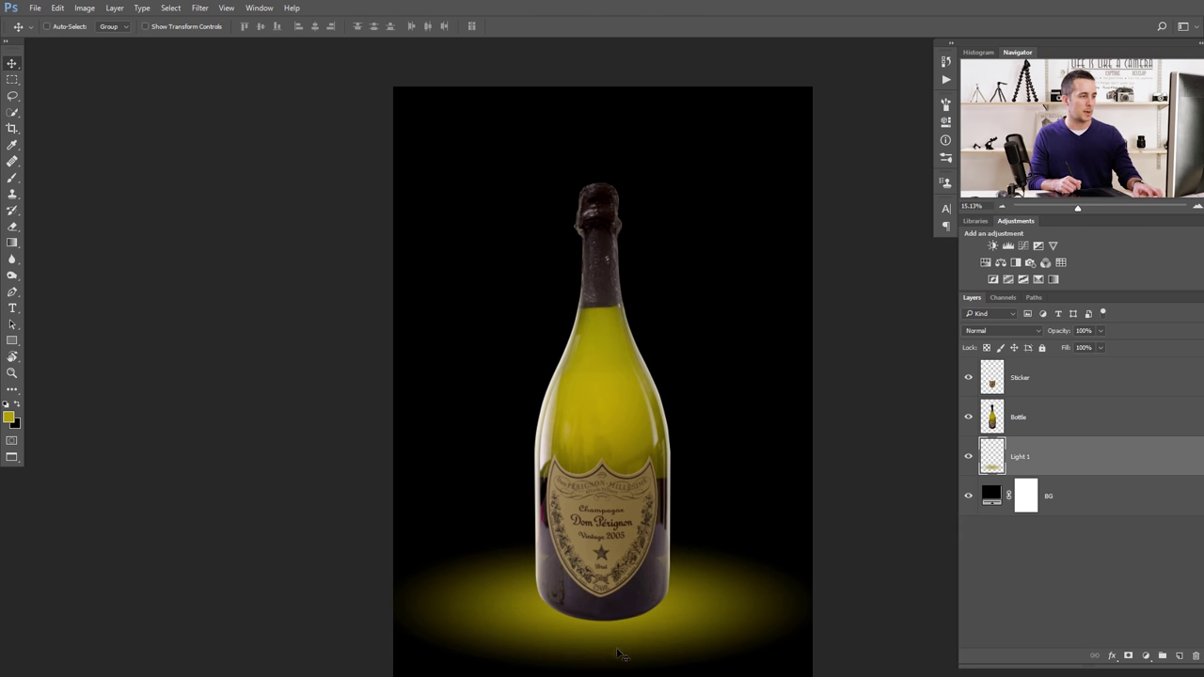
# Add a new layer named Light 2 and set the foreground colour to ffffff.
pyautogui.click(1178, 653)
pyautogui.doubleClick(1023, 457)
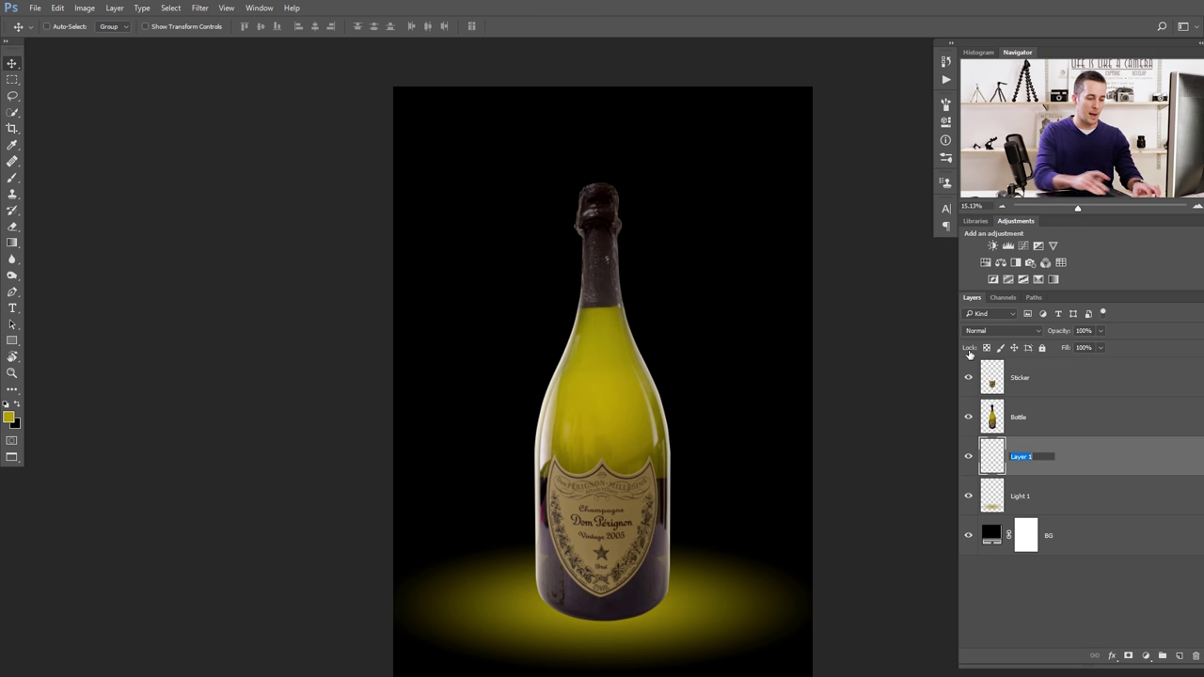
pyautogui.write('Light 2')
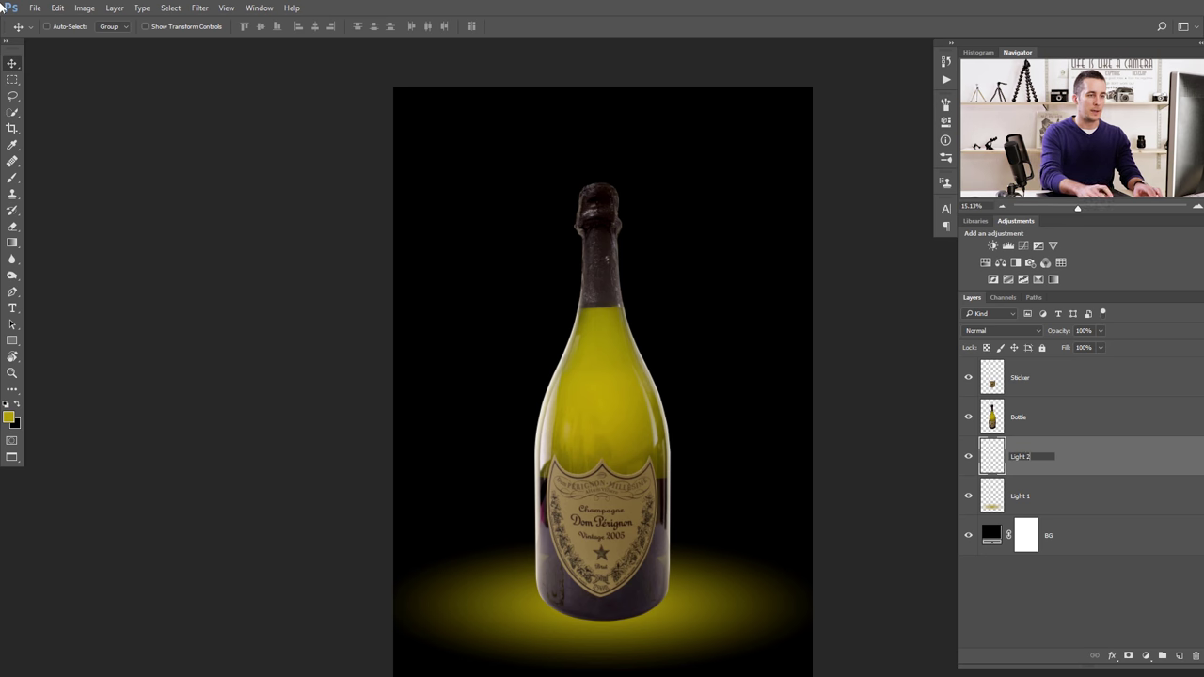
pyautogui.press('Return')
pyautogui.press('i')
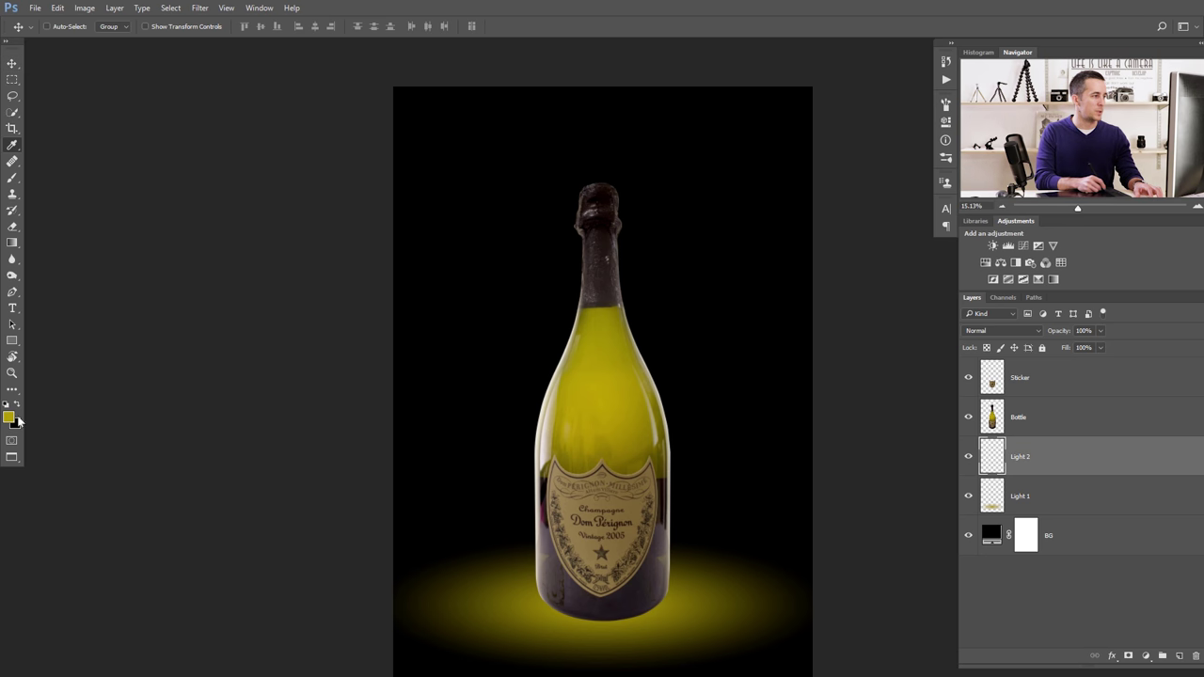
pyautogui.click(9, 417)
pyautogui.write('ffffff')
pyautogui.click(1121, 316)
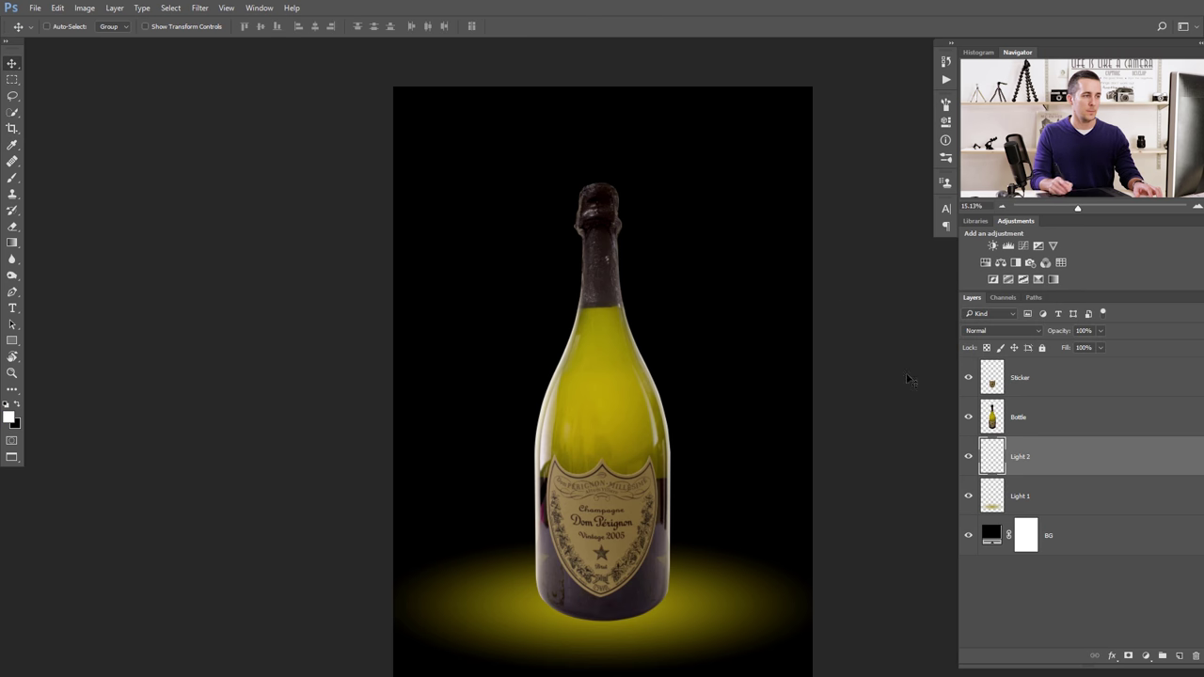
# Draw a white radial glow and squash it into a flat ellipse under the bottle.
pyautogui.click(20, 245)
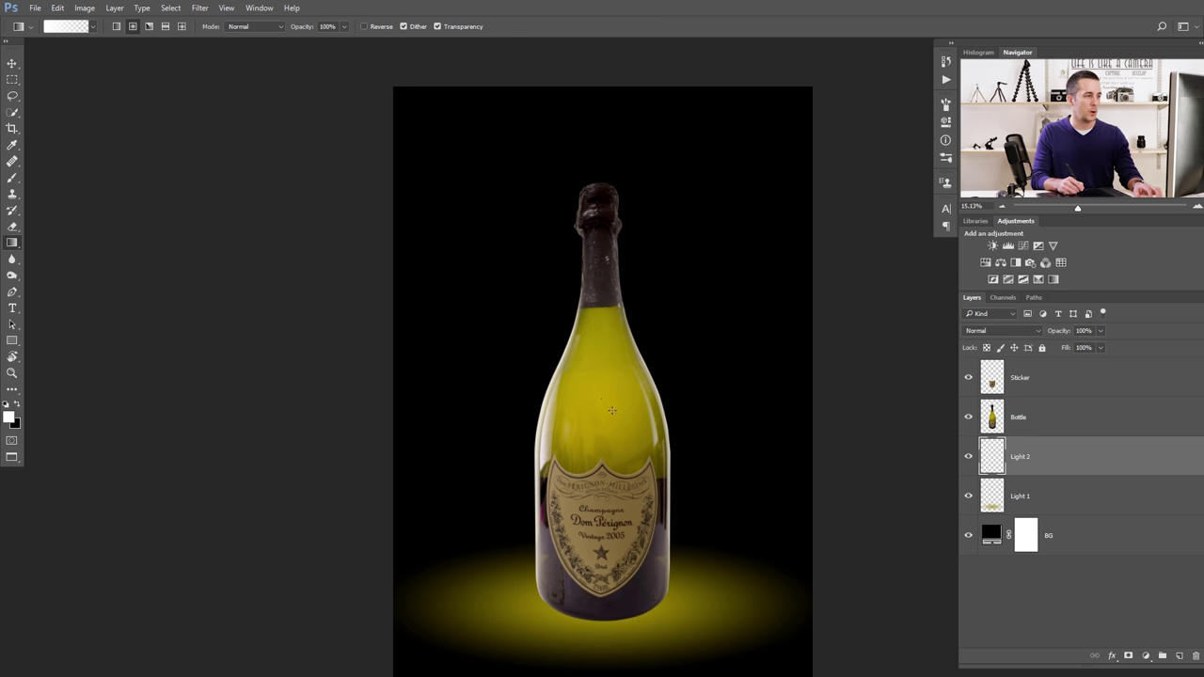
pyautogui.moveTo(603, 397); pyautogui.dragTo(604, 513)
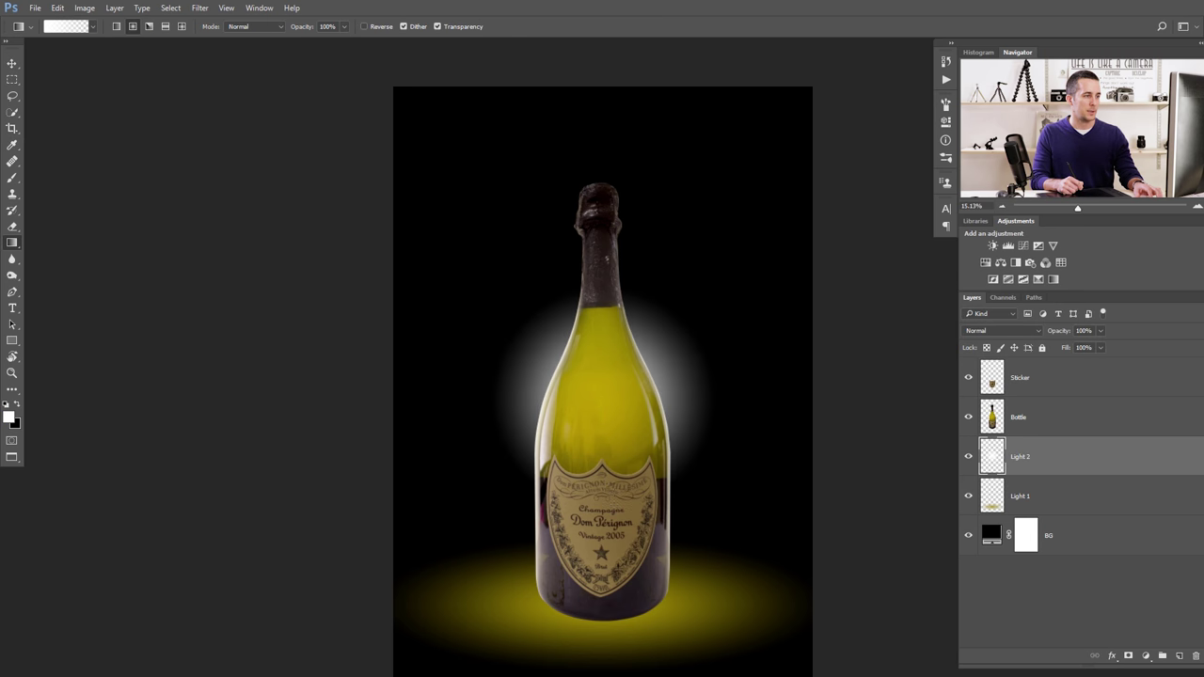
pyautogui.press('v')
pyautogui.moveTo(622, 417); pyautogui.dragTo(618, 543)
pyautogui.hotkey('ctrl', 't')
pyautogui.moveTo(601, 454); pyautogui.dragTo(601, 526)
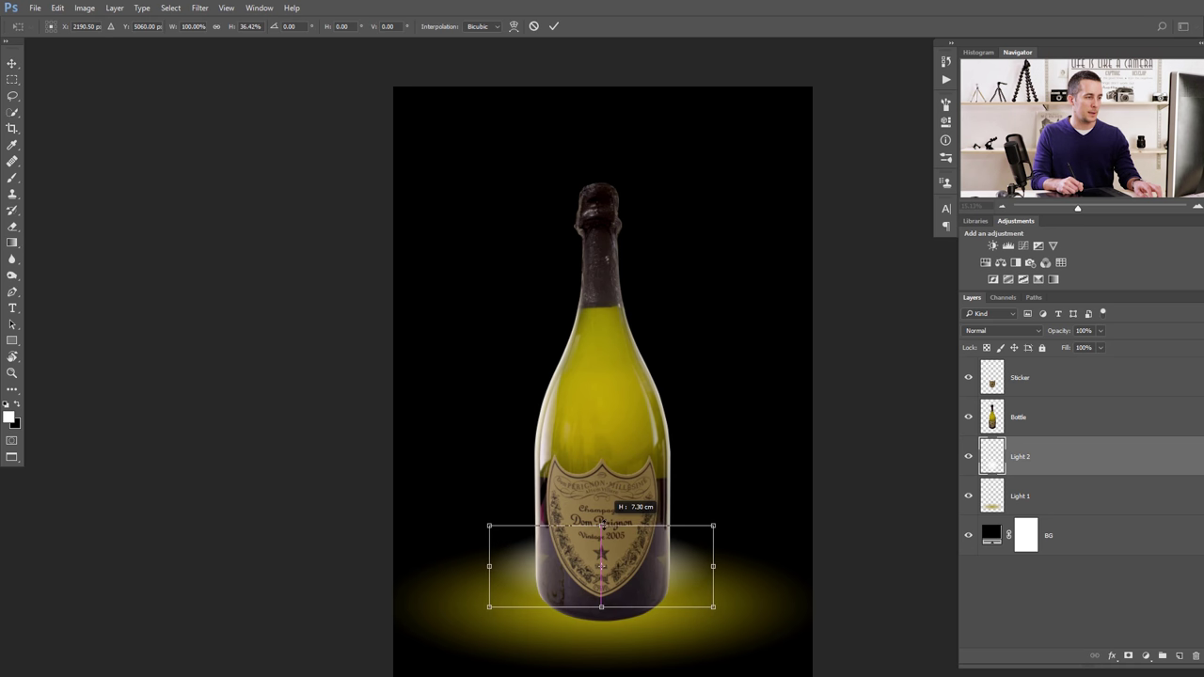
pyautogui.moveTo(633, 564); pyautogui.dragTo(749, 605)
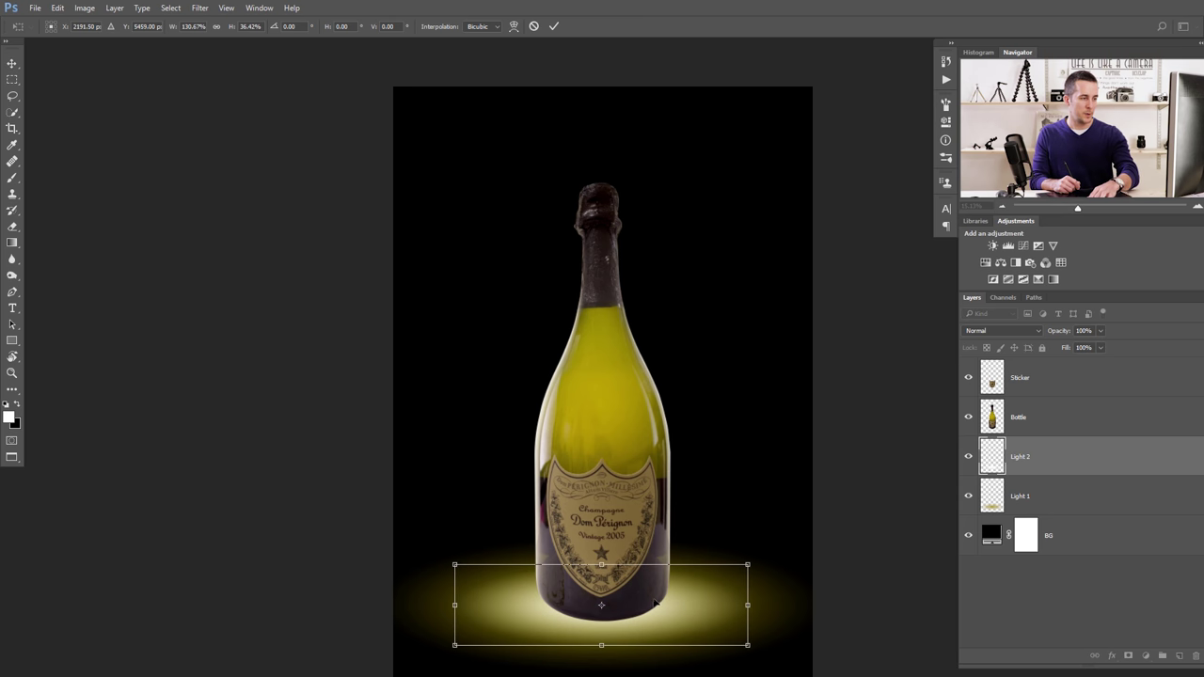
pyautogui.moveTo(655, 603); pyautogui.dragTo(651, 597)
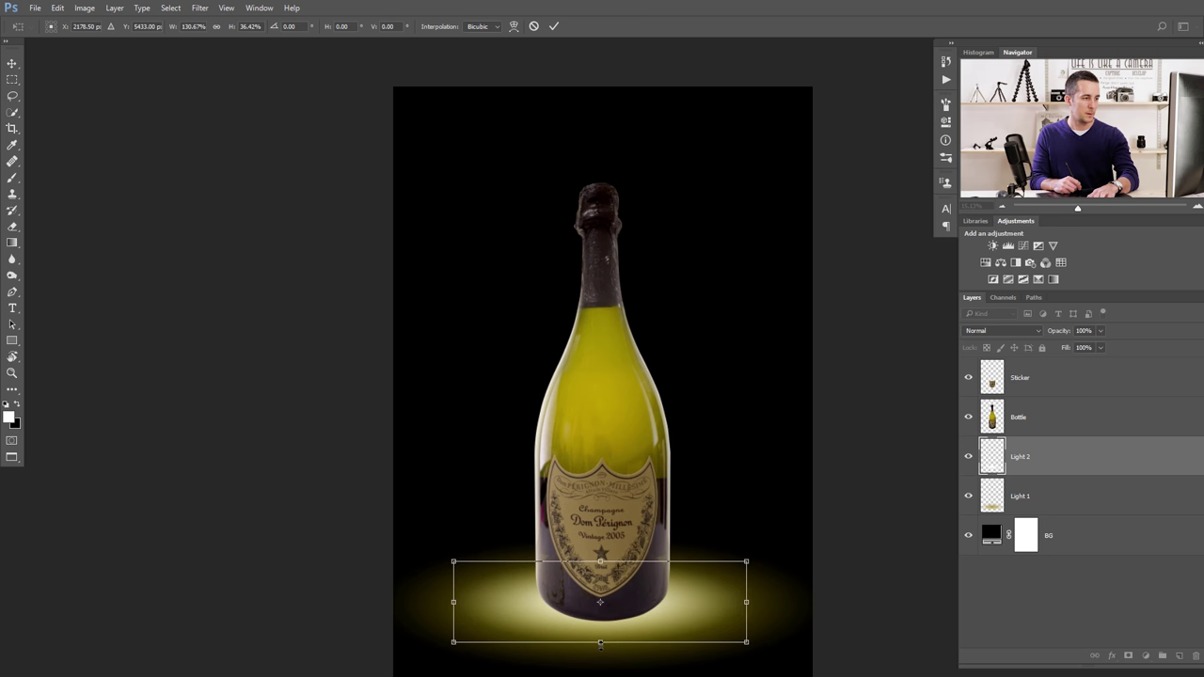
pyautogui.moveTo(600, 644); pyautogui.dragTo(600, 646)
pyautogui.press('Return')
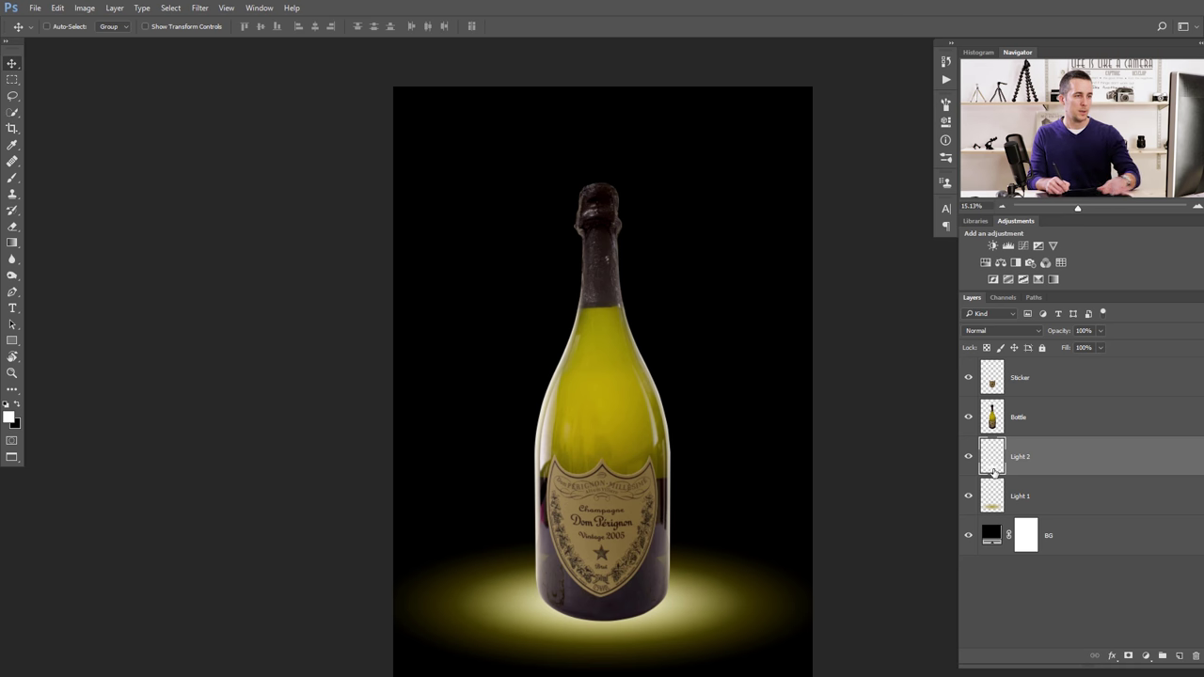
# Set Light 2's blend mode to Overlay and nudge the glow slightly.
pyautogui.click(1004, 331)
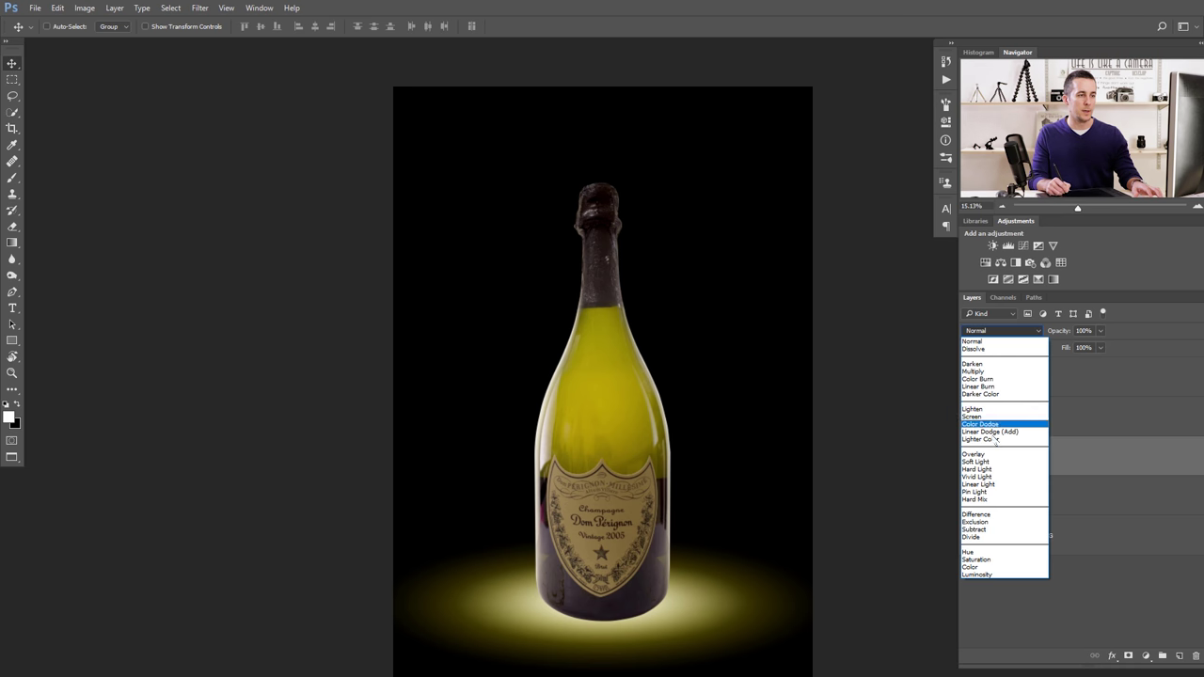
pyautogui.click(999, 459)
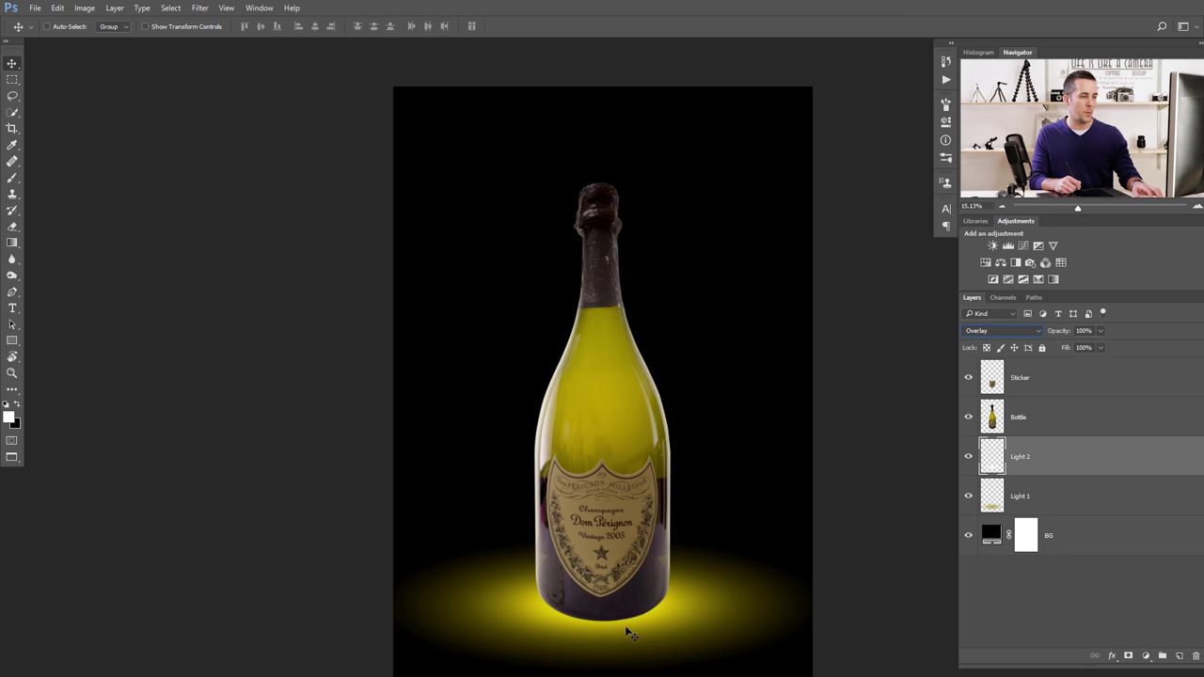
pyautogui.hotkey('shift', '+')
pyautogui.hotkey('shift', '-')
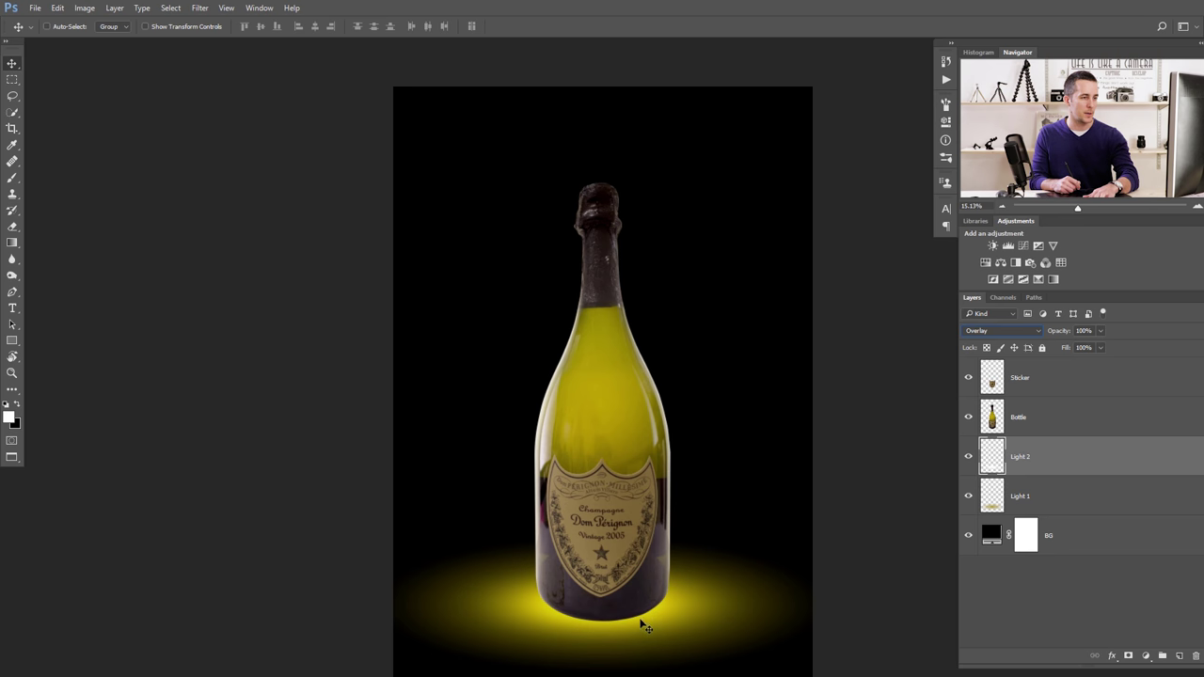
pyautogui.moveTo(641, 622); pyautogui.dragTo(647, 623)
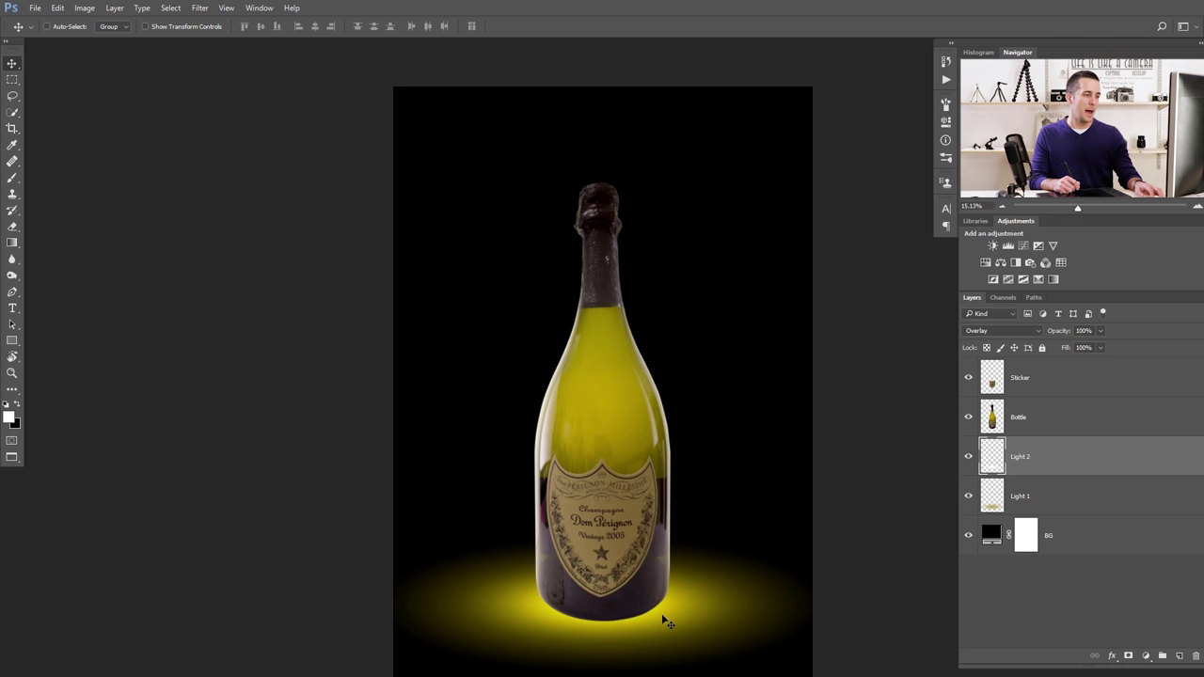
# Add a new layer above Light 2 named Light 3.
pyautogui.click(1179, 655)
pyautogui.doubleClick(1022, 458)
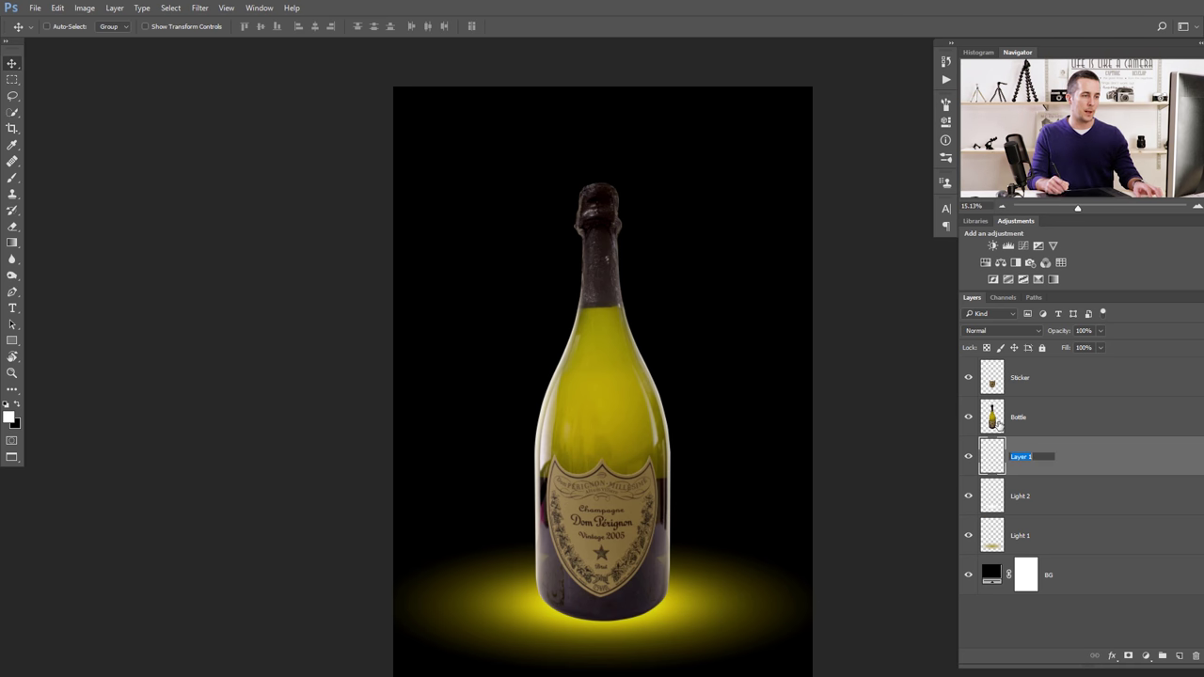
pyautogui.write('Light 3')
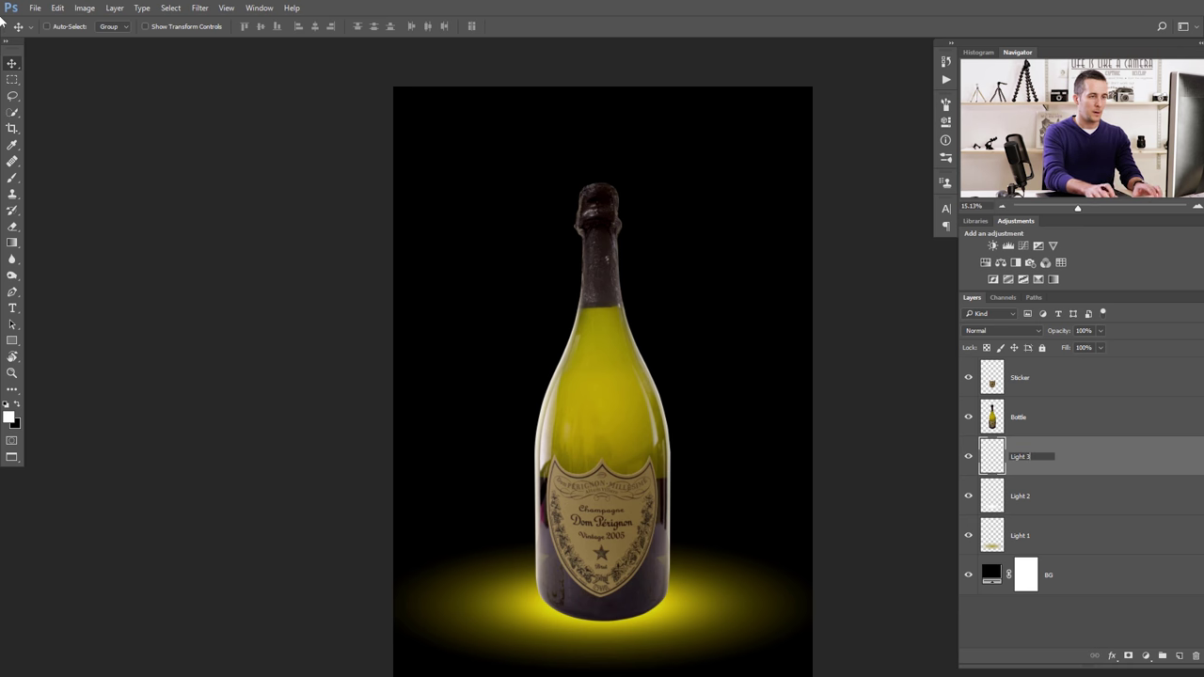
pyautogui.press('Return')
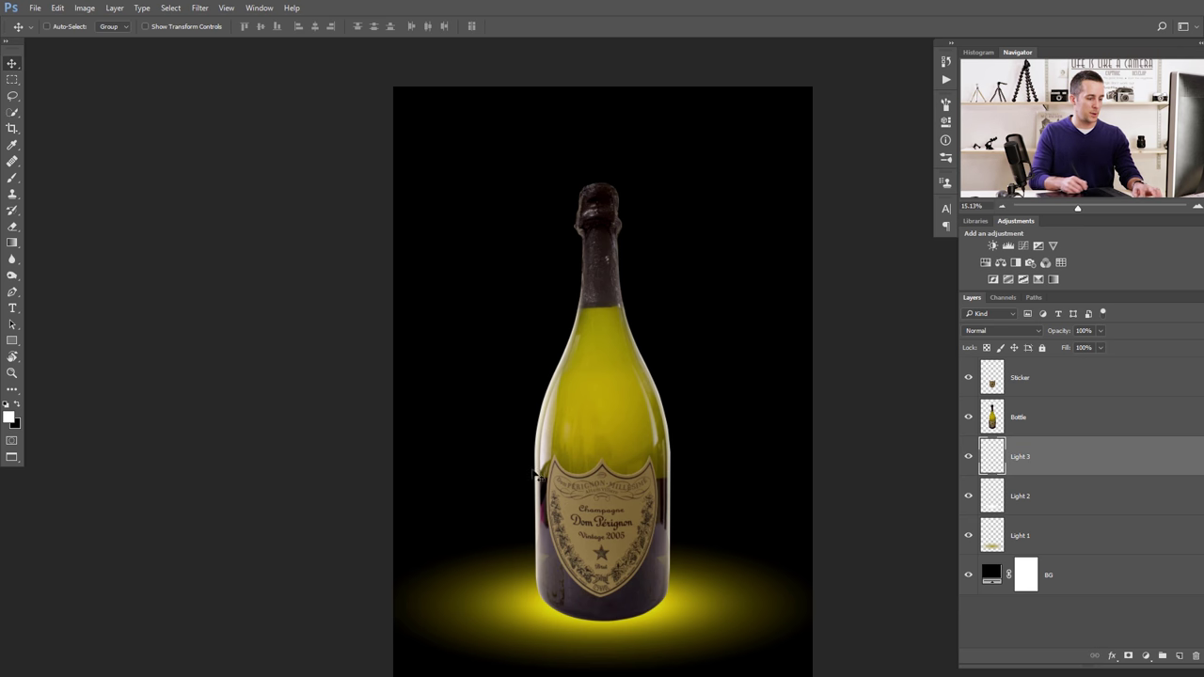
# Draw a white radial glow on Light 3 and flatten it beneath the bottle's base.
pyautogui.press('g')
pyautogui.moveTo(603, 492); pyautogui.dragTo(604, 598)
pyautogui.hotkey('ctrl', 't')
pyautogui.moveTo(611, 346); pyautogui.dragTo(648, 611)
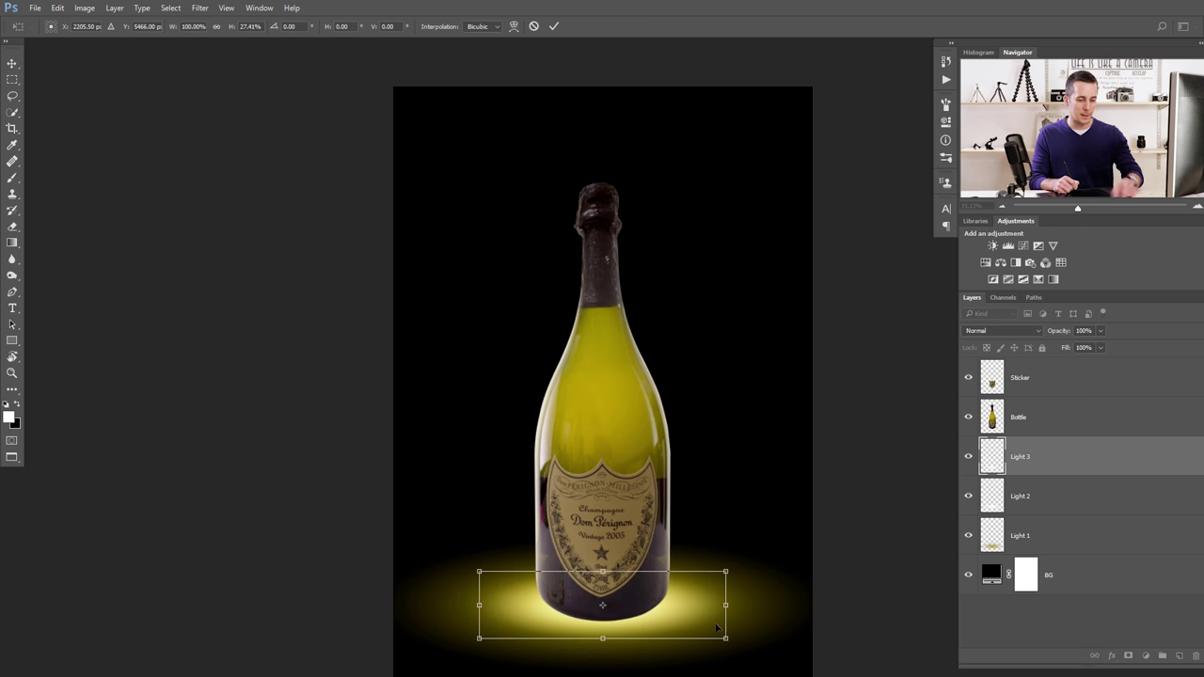
pyautogui.press('Return')
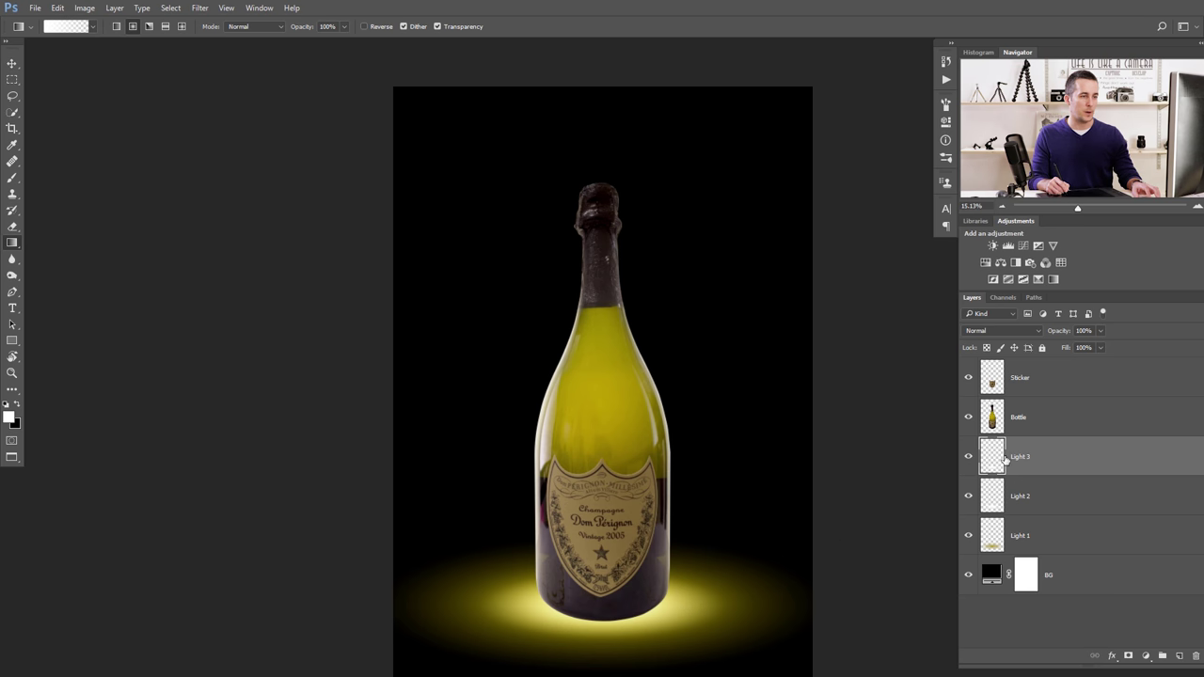
# Add a Light bg 1 layer and draw a bottle-sampled yellow radial glow from neck to label.
pyautogui.click(1180, 656)
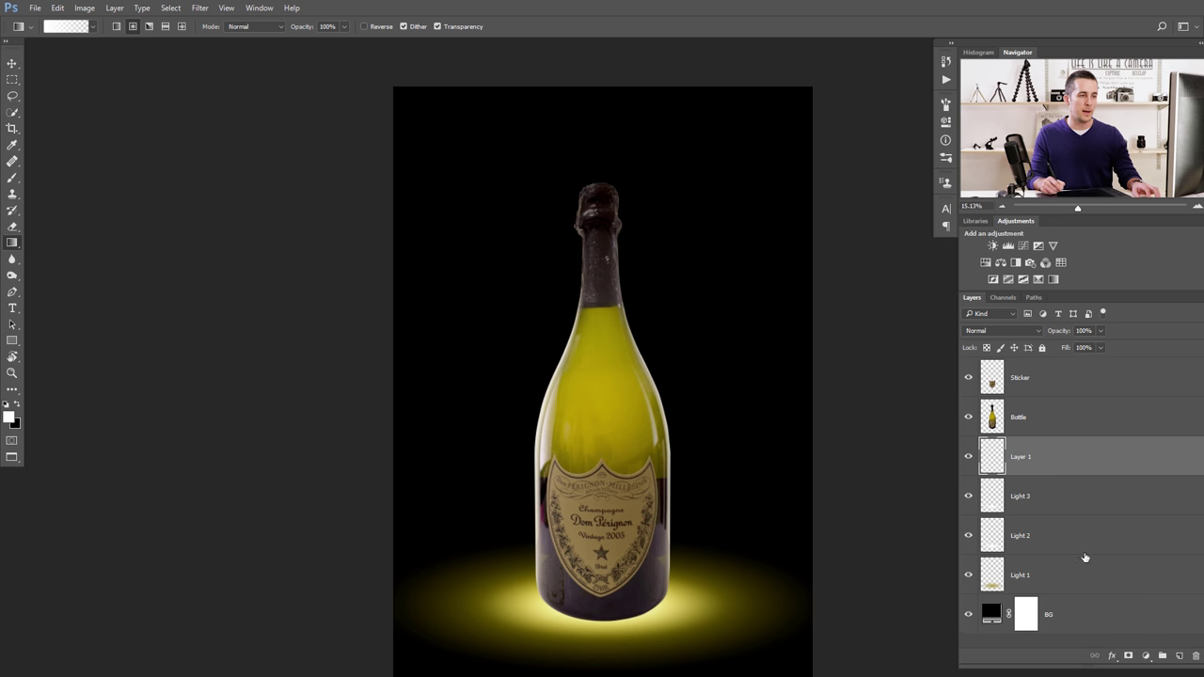
pyautogui.doubleClick(1022, 458)
pyautogui.write('Light b')
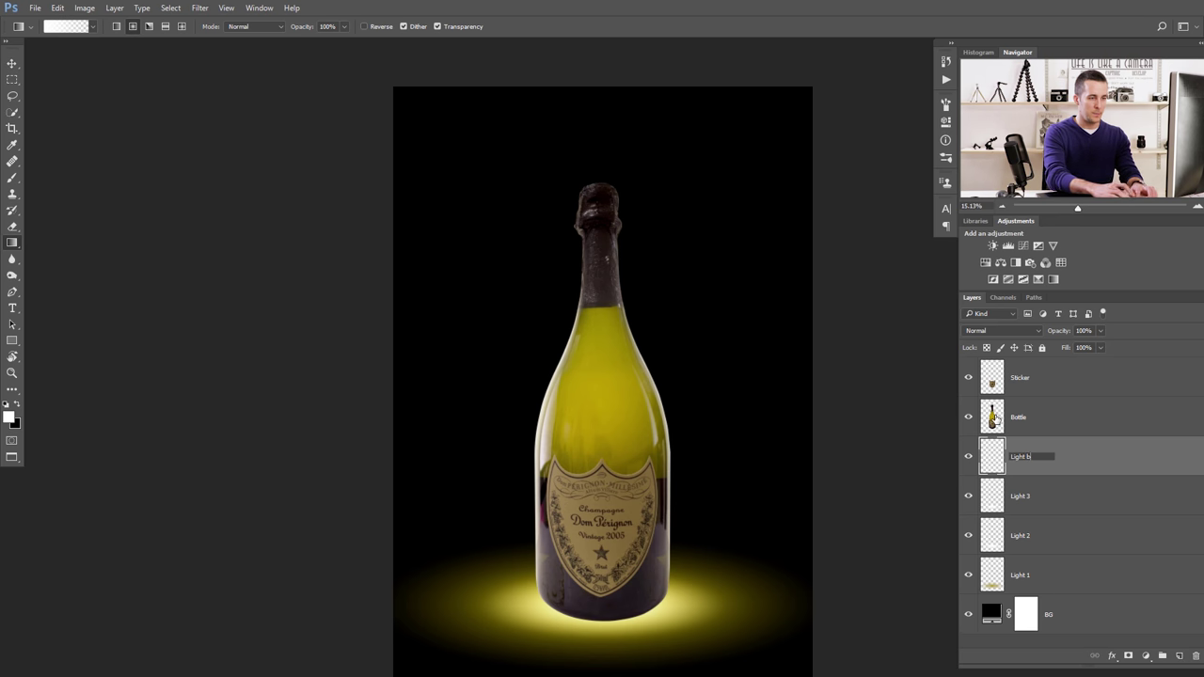
pyautogui.write('g 1')
pyautogui.press('Return')
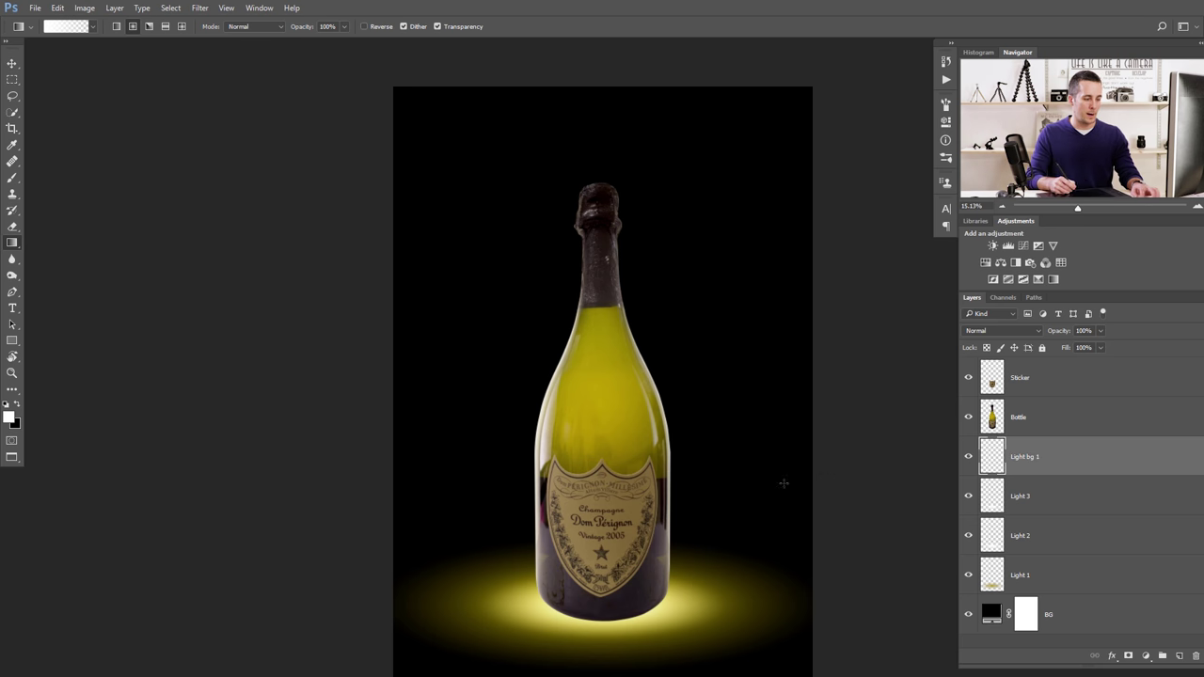
pyautogui.keyDown('alt'); pyautogui.click(606, 385); pyautogui.keyUp('alt')
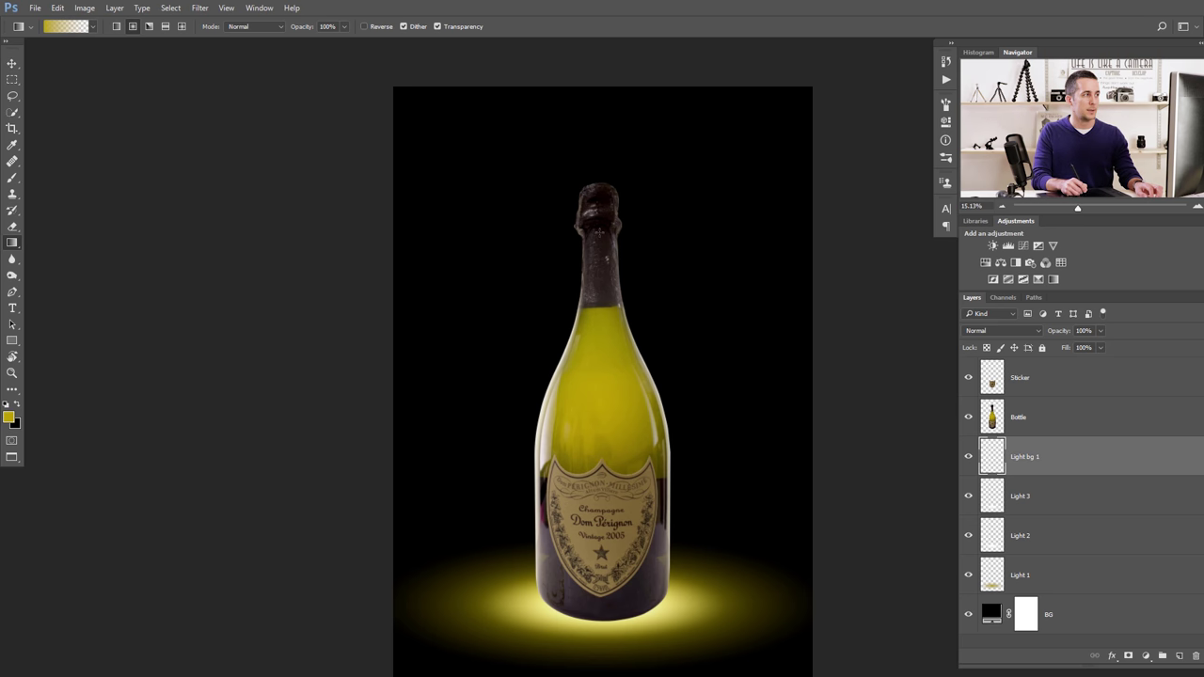
pyautogui.moveTo(599, 230); pyautogui.dragTo(611, 432)
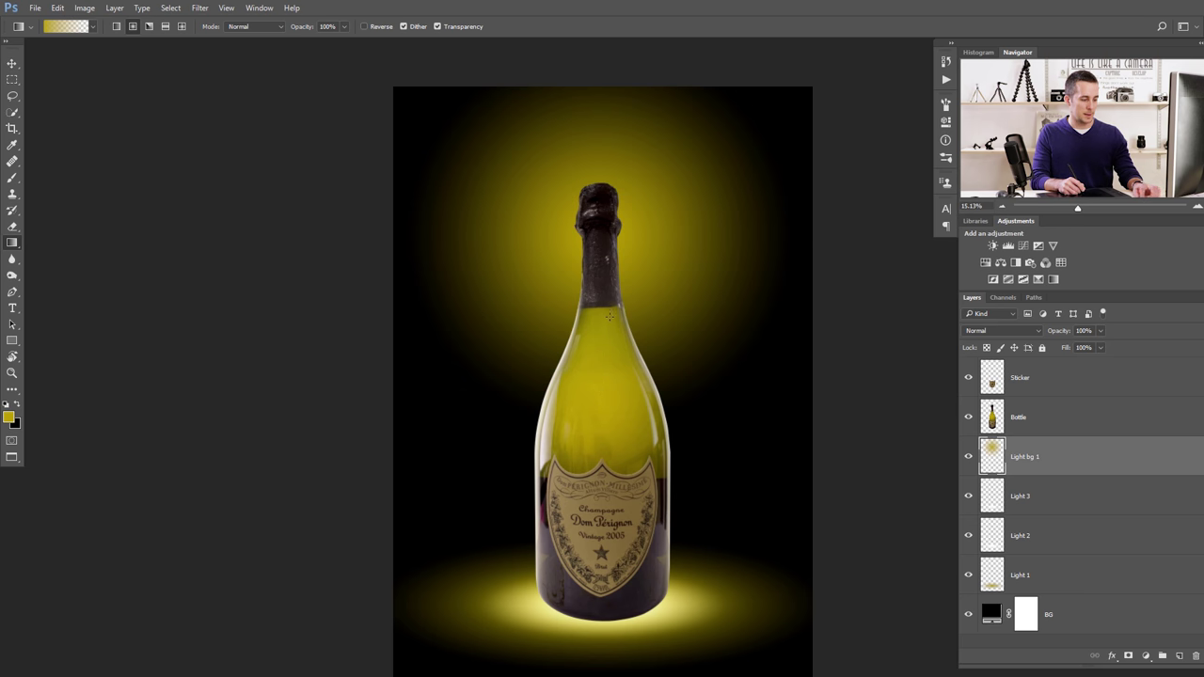
pyautogui.hotkey('ctrl', 'z')
pyautogui.moveTo(606, 321); pyautogui.dragTo(601, 499)
# Stretch the yellow glow taller and wider, spanning from the bottle's base to above the neck.
pyautogui.hotkey('ctrl', 't')
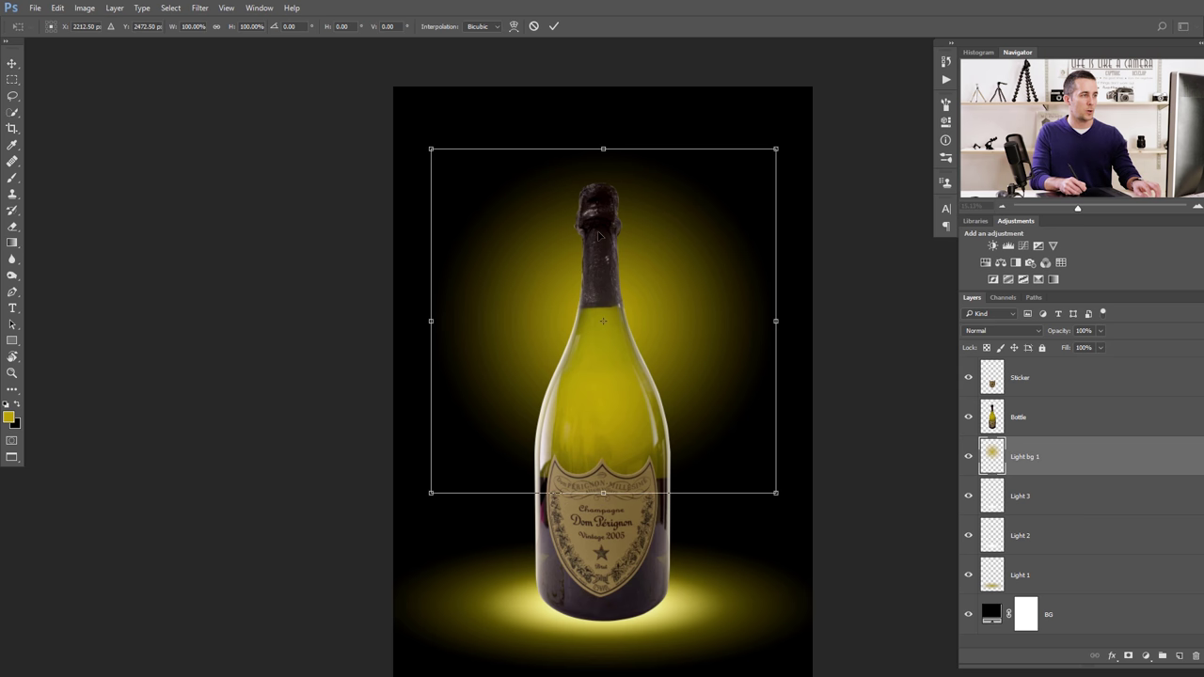
pyautogui.moveTo(603, 149); pyautogui.dragTo(603, 73)
pyautogui.moveTo(774, 322); pyautogui.dragTo(779, 320)
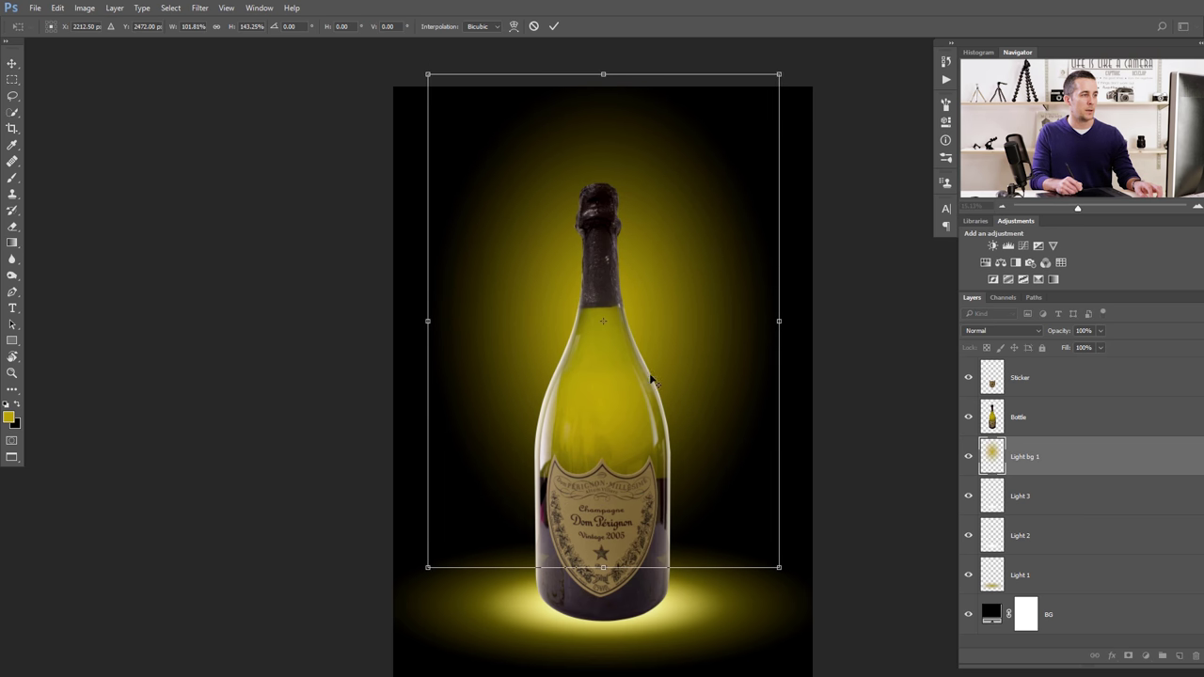
pyautogui.moveTo(603, 567); pyautogui.dragTo(603, 604)
pyautogui.moveTo(602, 75); pyautogui.dragTo(603, 58)
pyautogui.moveTo(610, 381); pyautogui.dragTo(607, 382)
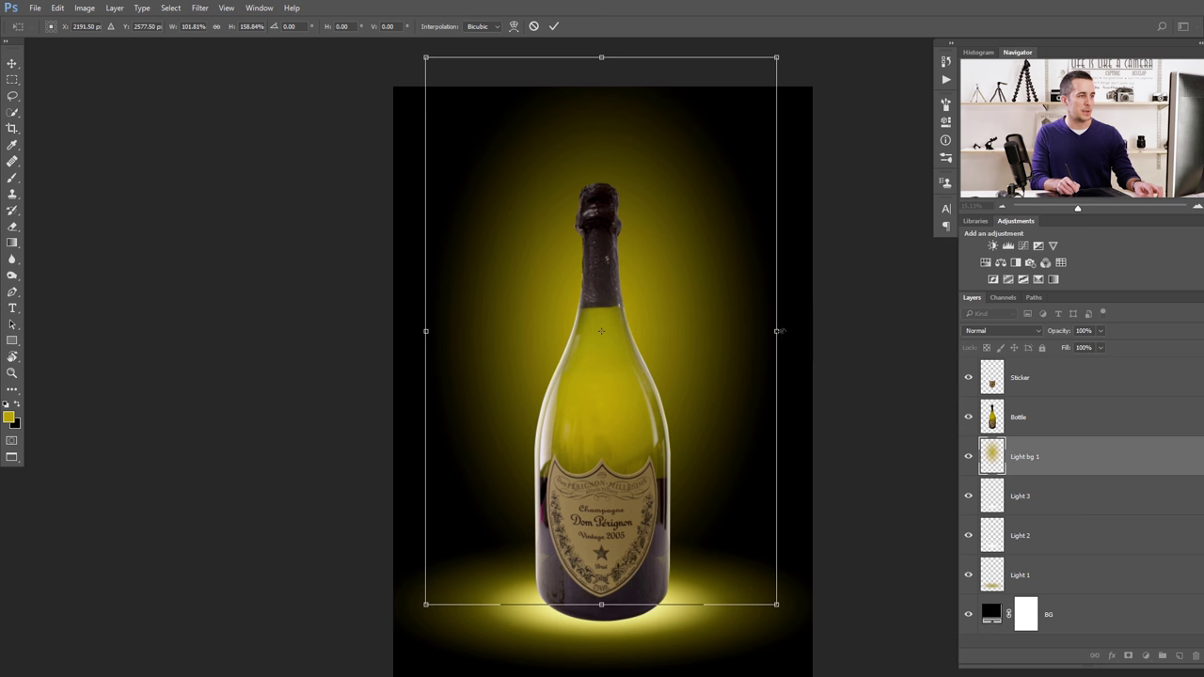
pyautogui.moveTo(776, 330)
pyautogui.mouseDown()
pyautogui.moveTo(795, 330)
pyautogui.moveTo(781, 330)
pyautogui.mouseUp()
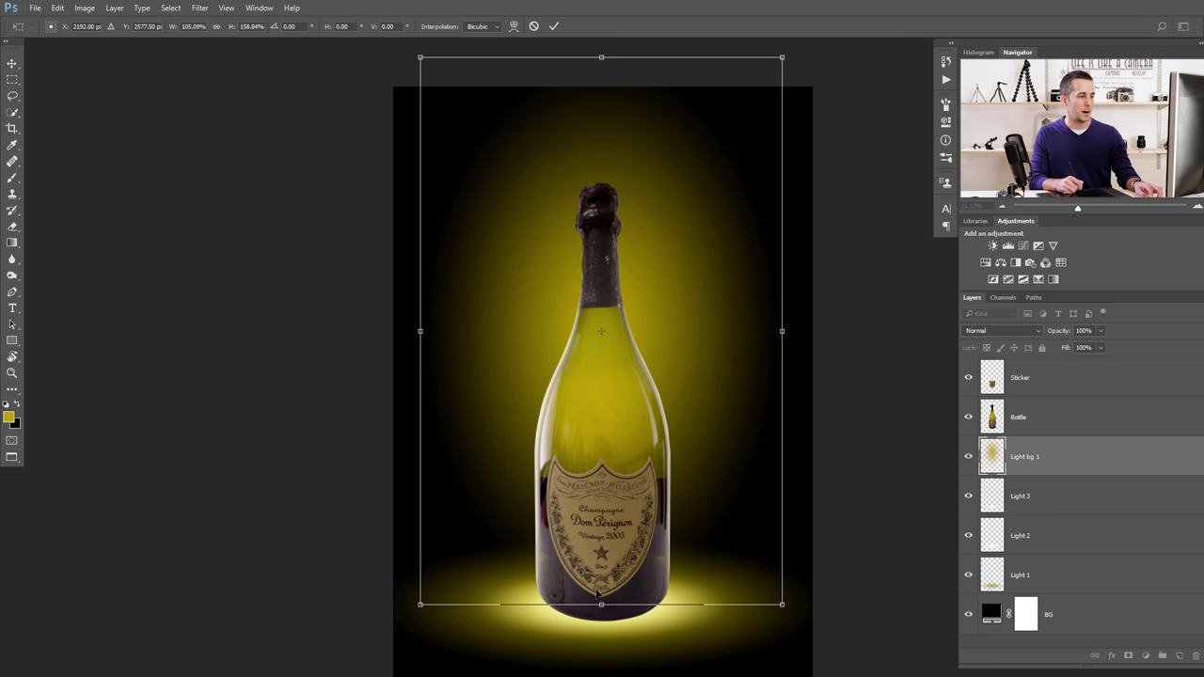
pyautogui.moveTo(601, 606); pyautogui.dragTo(601, 620)
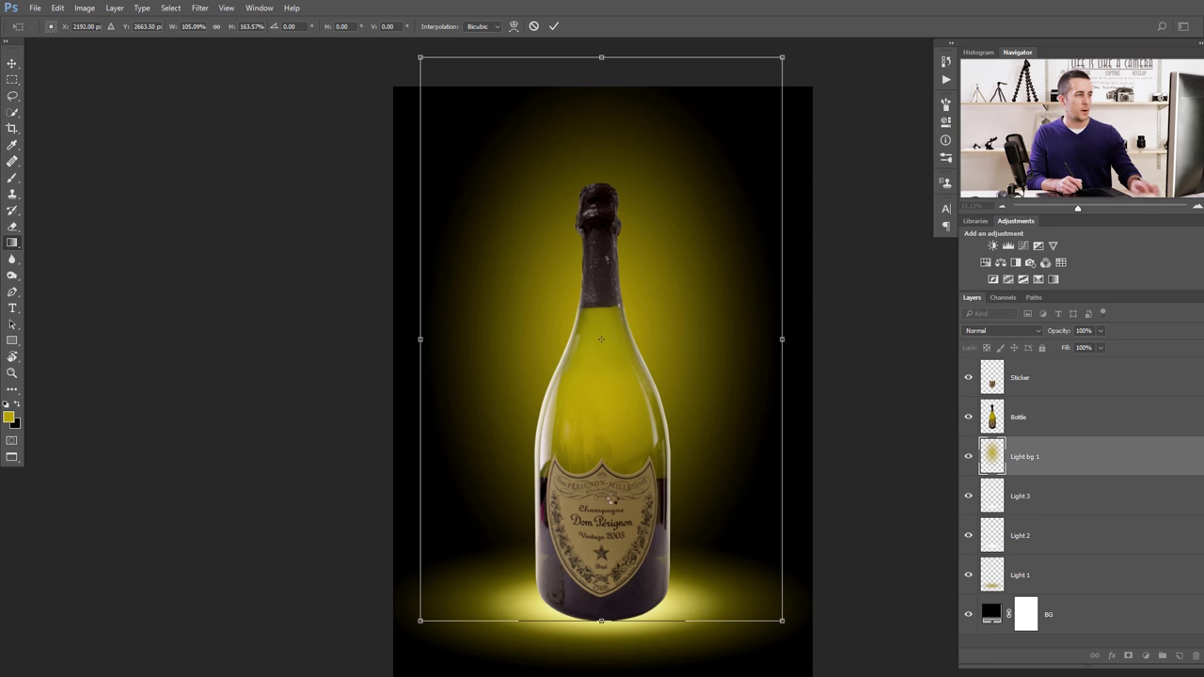
pyautogui.press('Return')
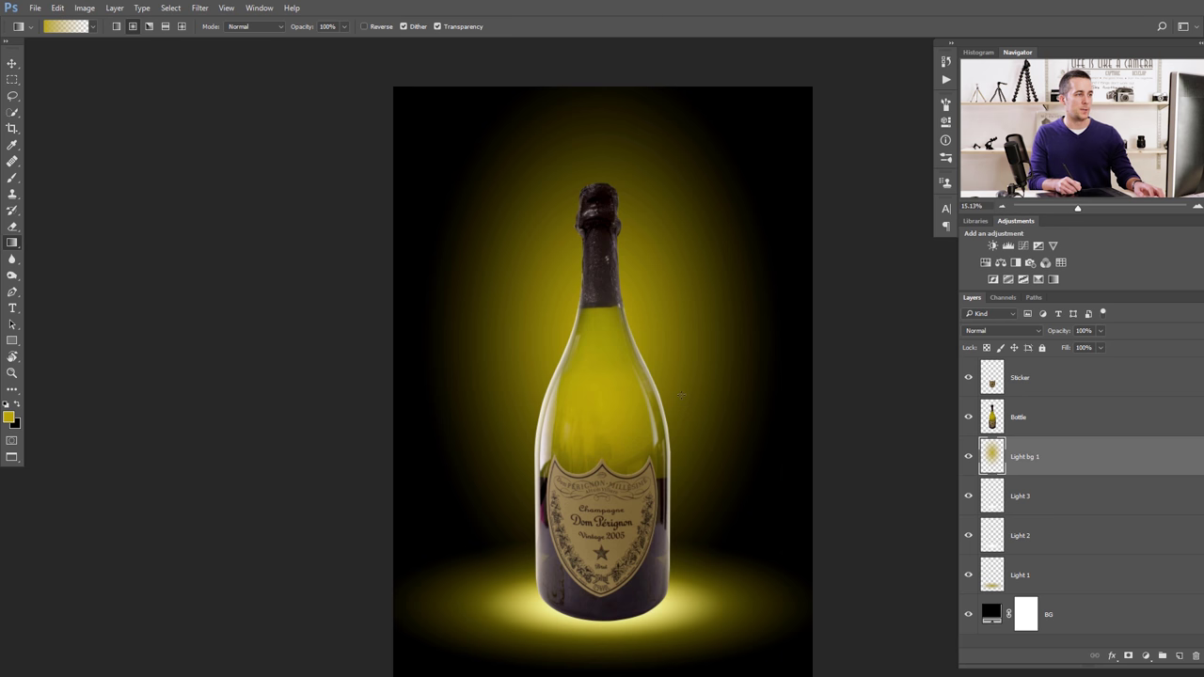
# Add a layer named Light bg 2 and set the foreground colour to white.
pyautogui.click(1179, 656)
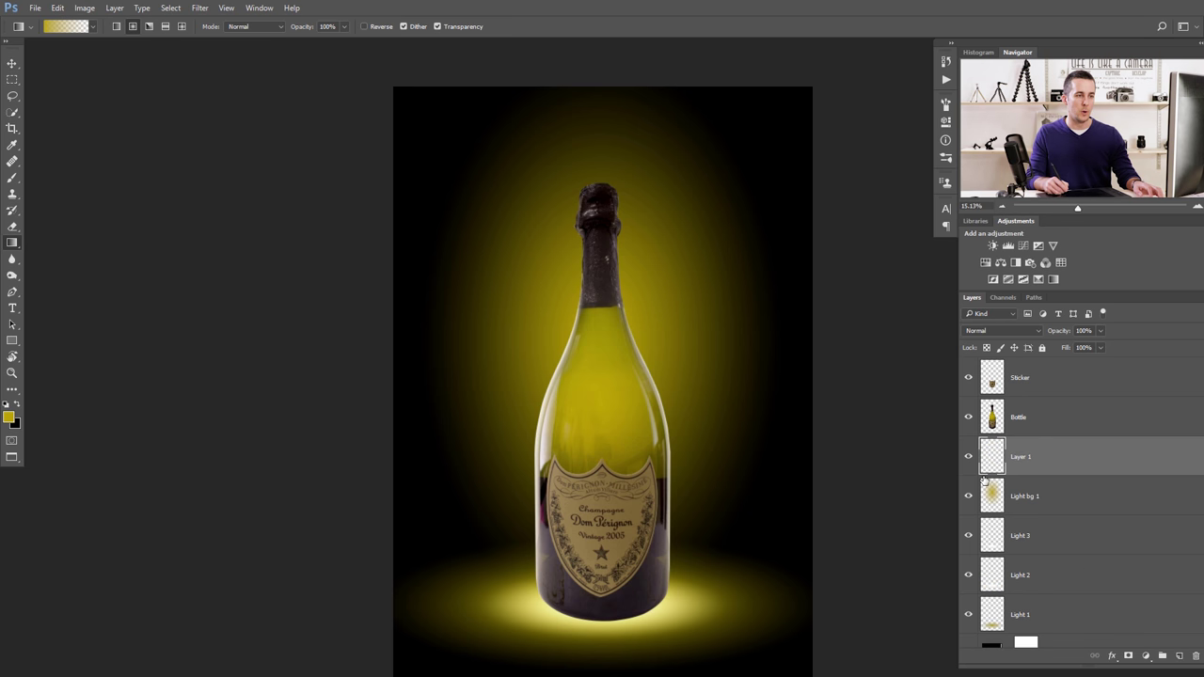
pyautogui.doubleClick(1019, 455)
pyautogui.write('L')
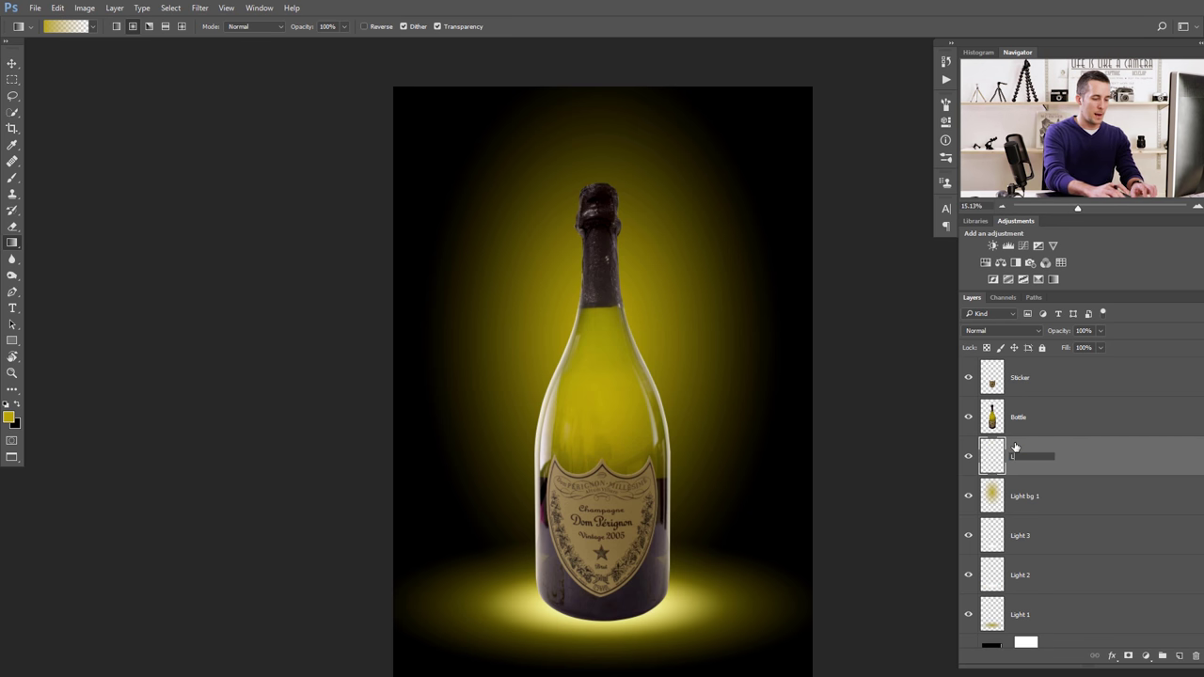
pyautogui.write('ight bg')
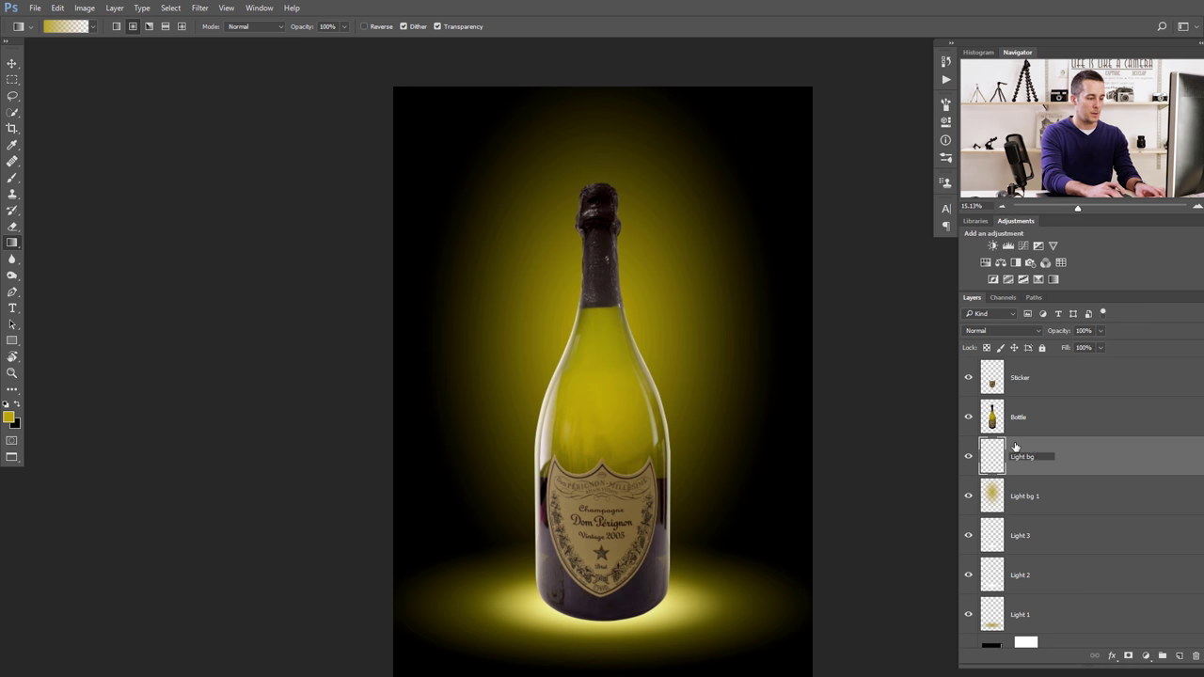
pyautogui.write(' 2')
pyautogui.press('Return')
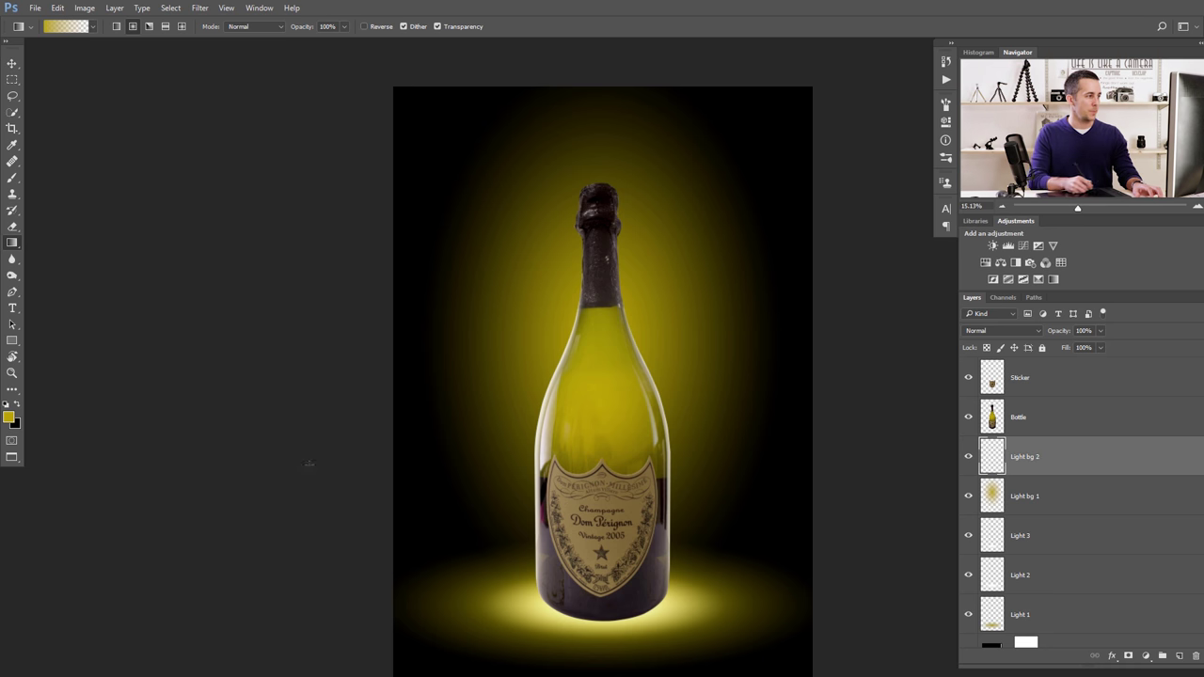
pyautogui.click(8, 417)
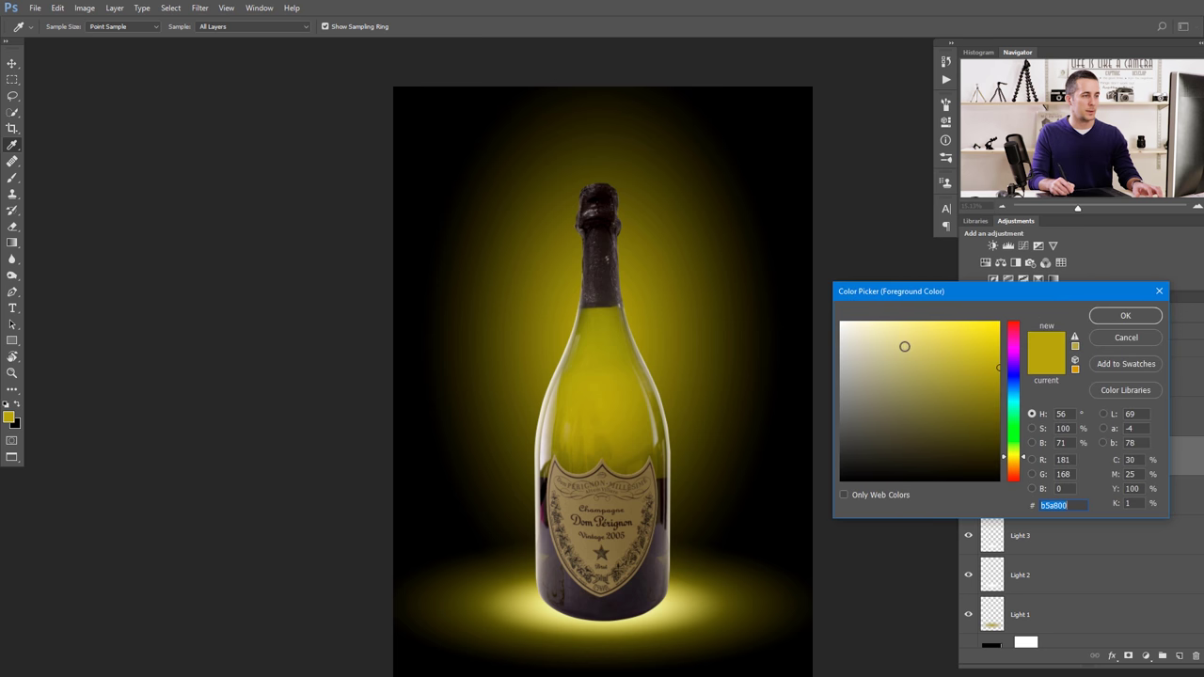
pyautogui.click(843, 324)
pyautogui.click(1106, 317)
# Draw a white radial glow and transform it narrower over the bottle's neck.
pyautogui.press('g')
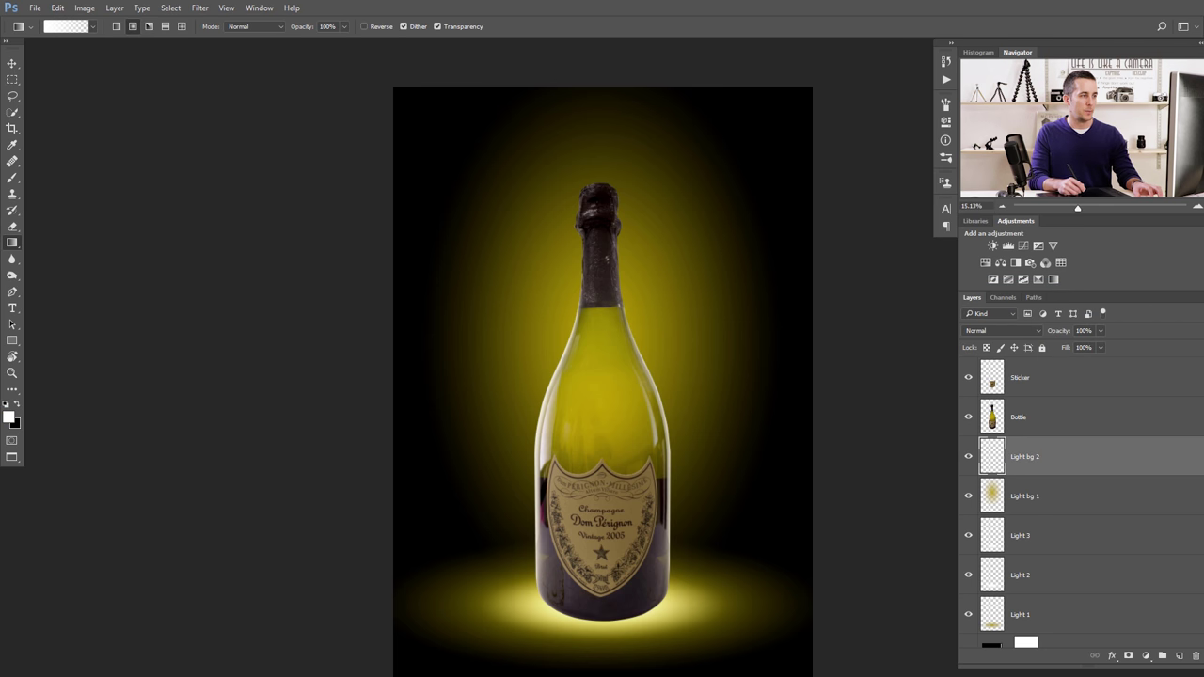
pyautogui.moveTo(599, 360); pyautogui.dragTo(600, 489)
pyautogui.hotkey('ctrl', 't')
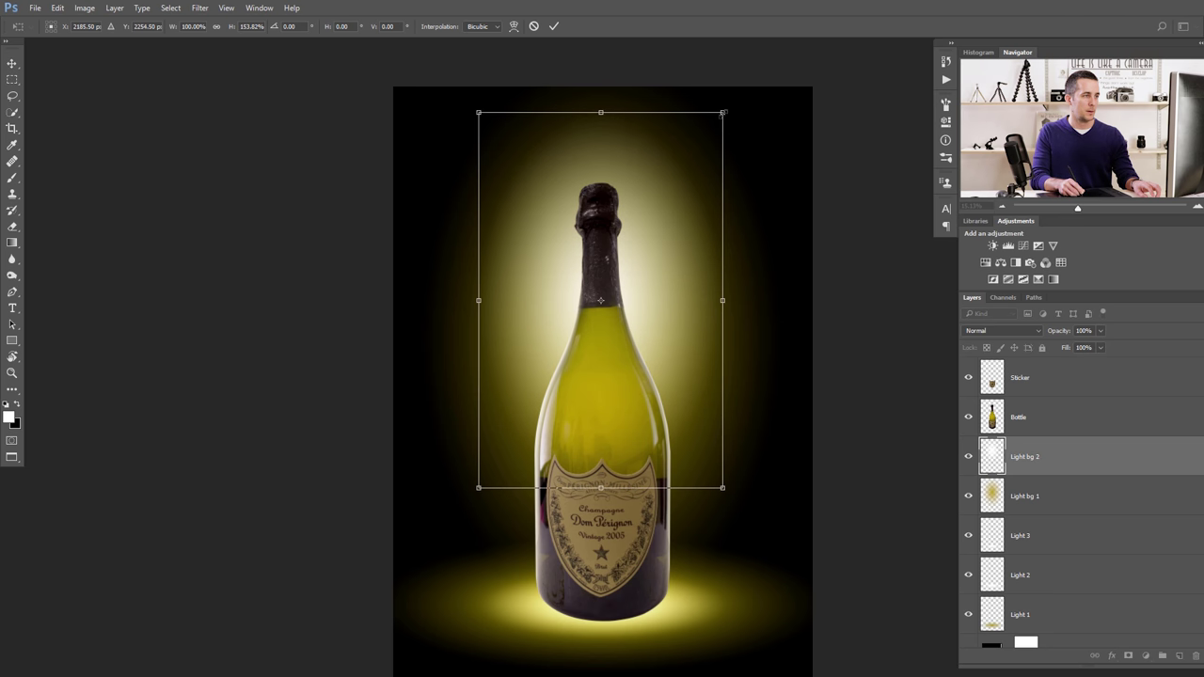
pyautogui.moveTo(721, 113); pyautogui.dragTo(696, 181)
pyautogui.moveTo(627, 289); pyautogui.dragTo(628, 327)
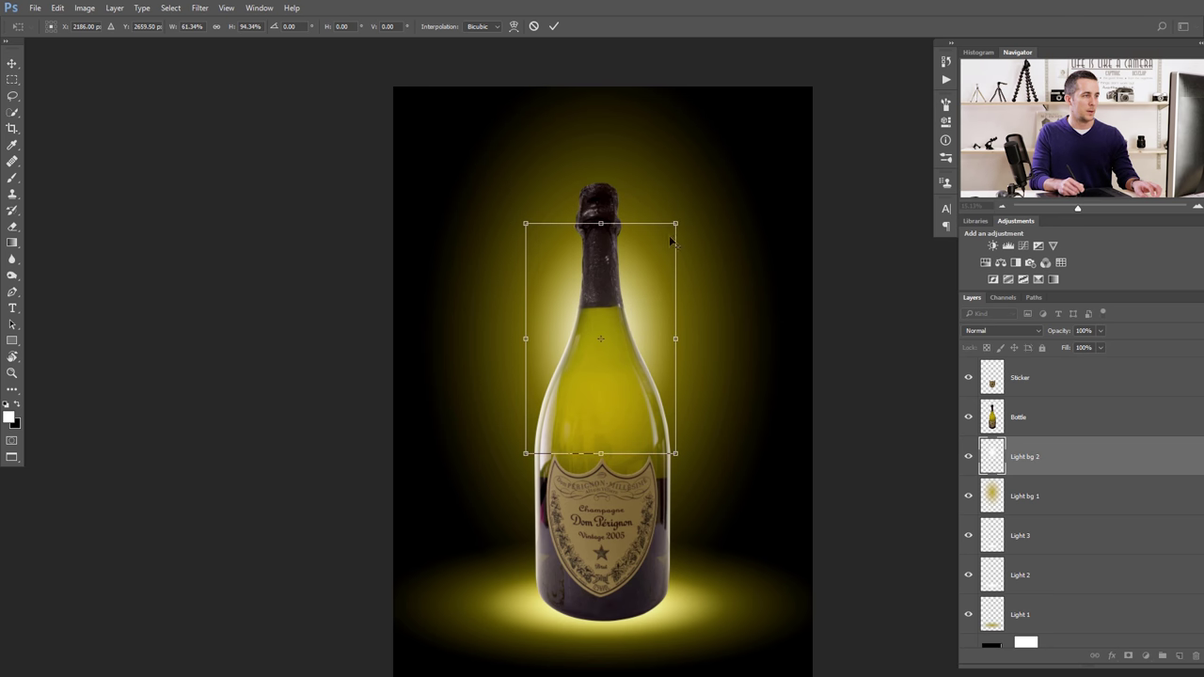
pyautogui.moveTo(674, 224); pyautogui.dragTo(694, 193)
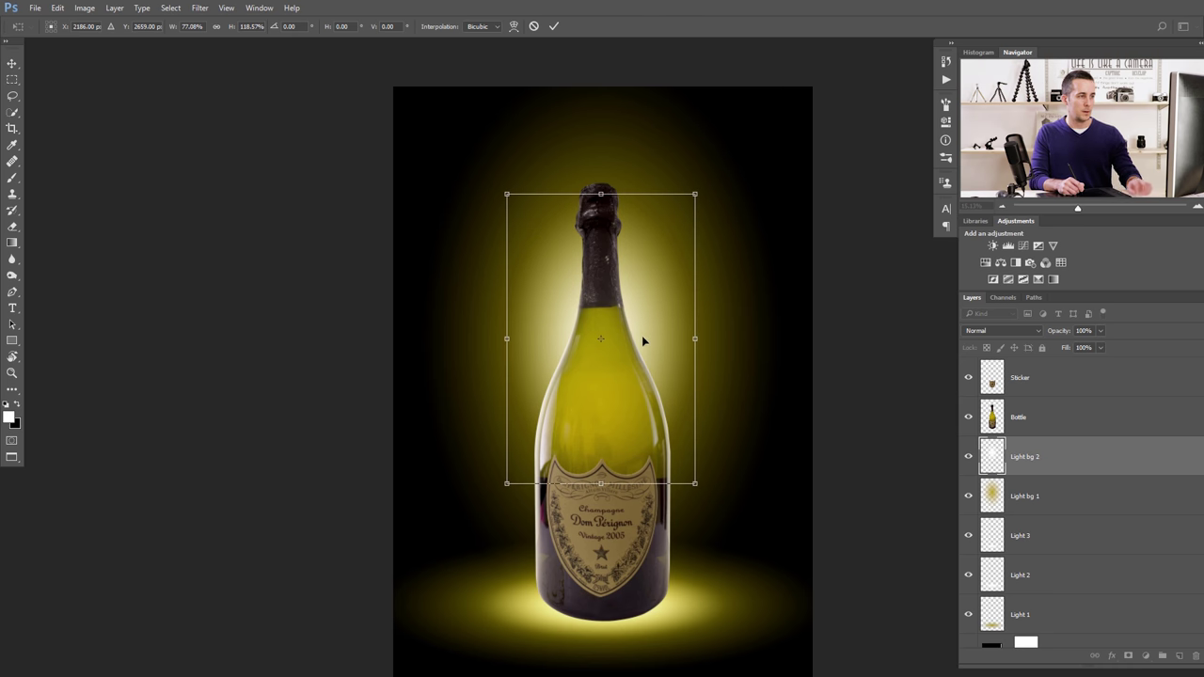
pyautogui.press('g')
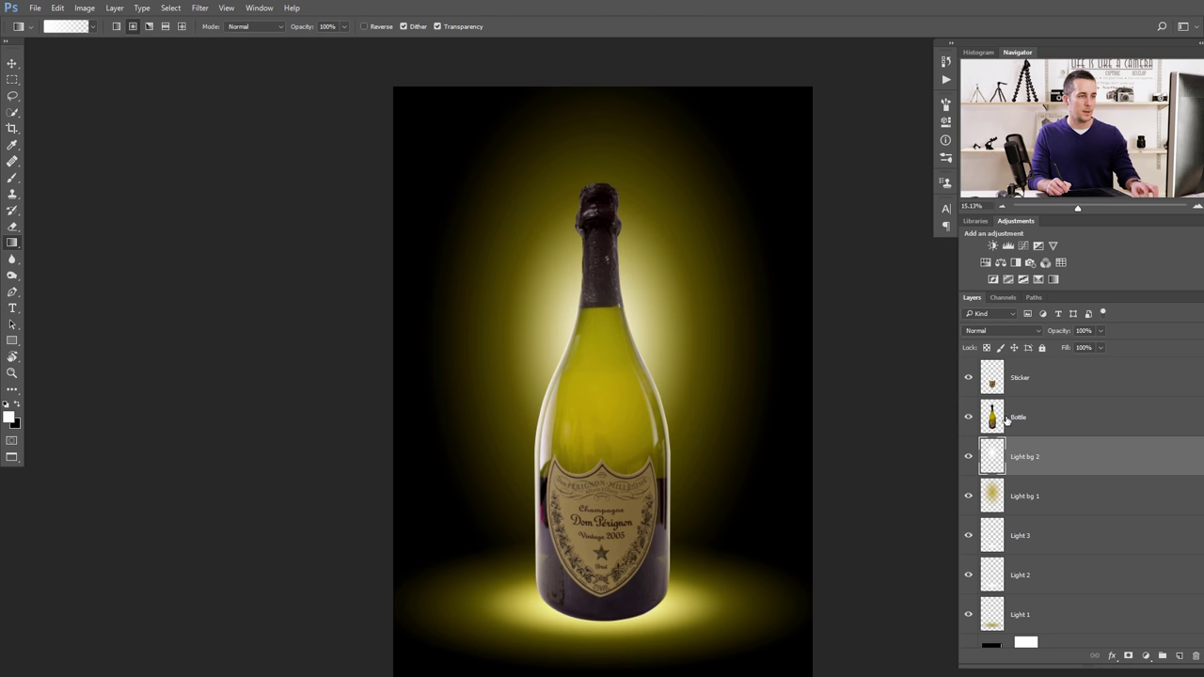
# Blend Light bg 2 as Overlay; set the copy to Normal, shrink it, and lower opacity to 60%.
pyautogui.click(1028, 336)
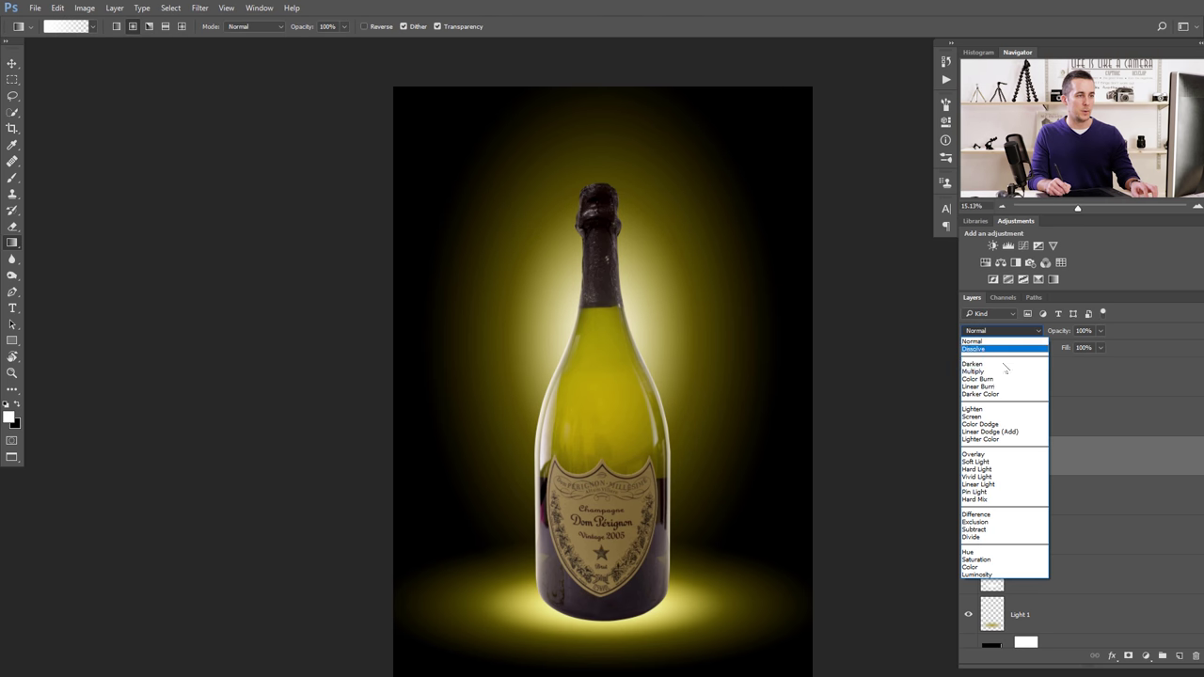
pyautogui.click(987, 459)
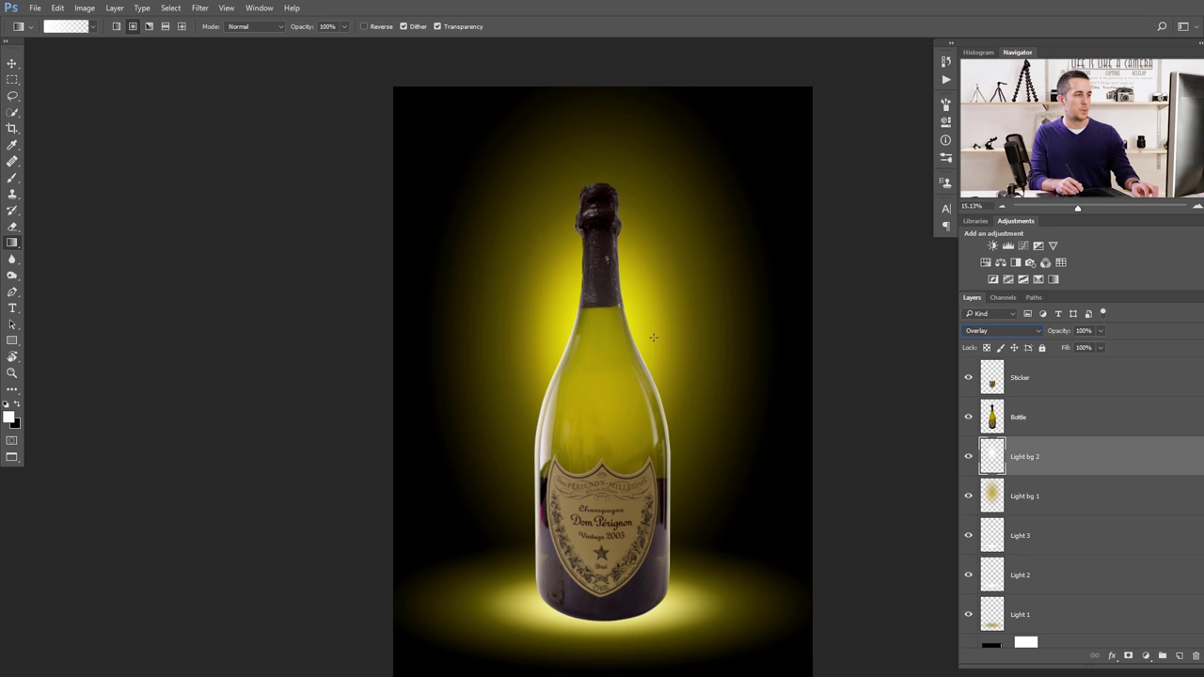
pyautogui.click(993, 334)
pyautogui.click(988, 341)
pyautogui.hotkey('ctrl', 't')
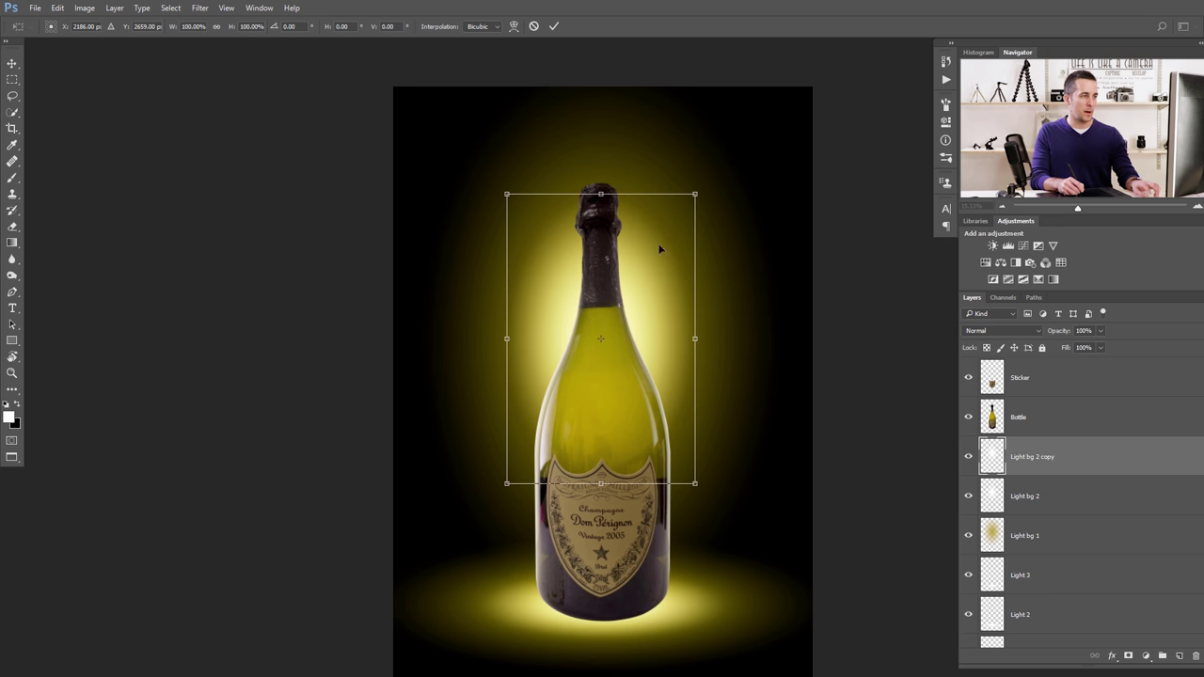
pyautogui.moveTo(696, 191); pyautogui.dragTo(667, 237)
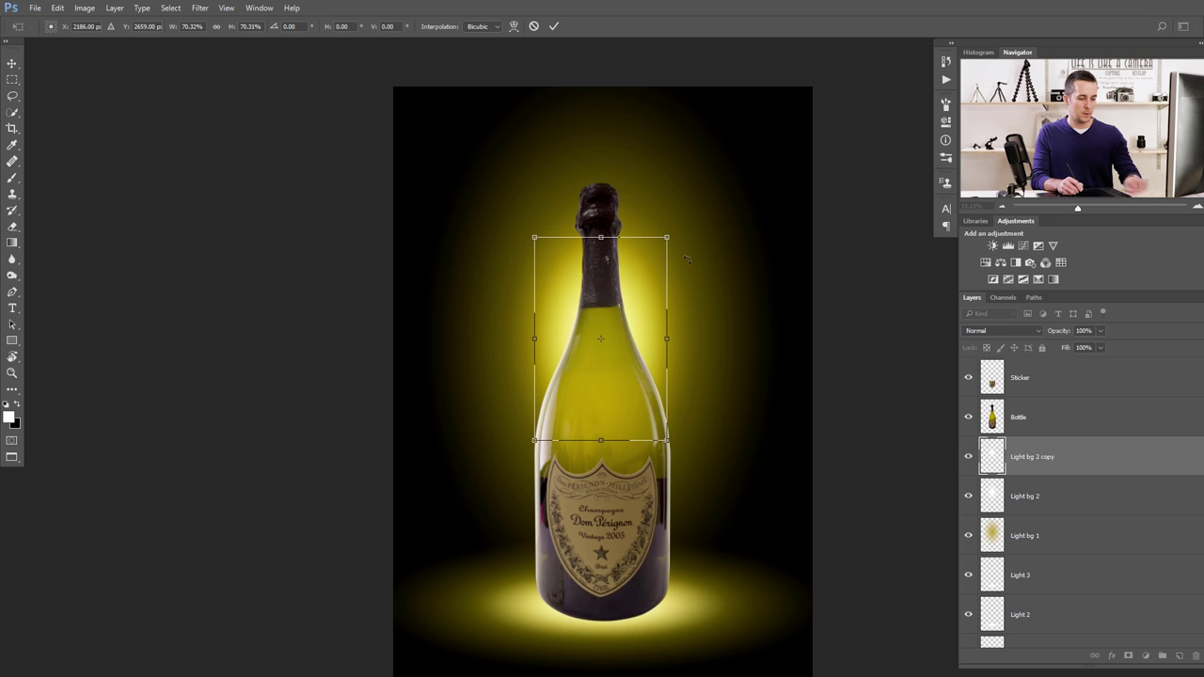
pyautogui.press('Return')
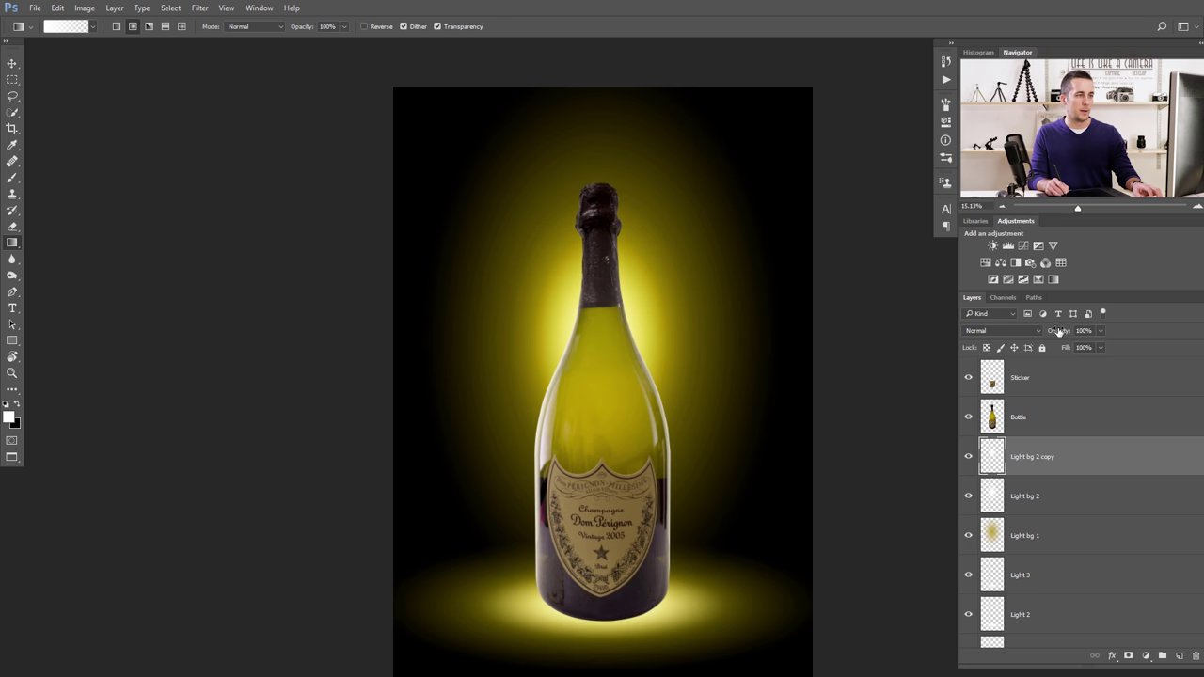
pyautogui.moveTo(1068, 333); pyautogui.dragTo(1039, 334)
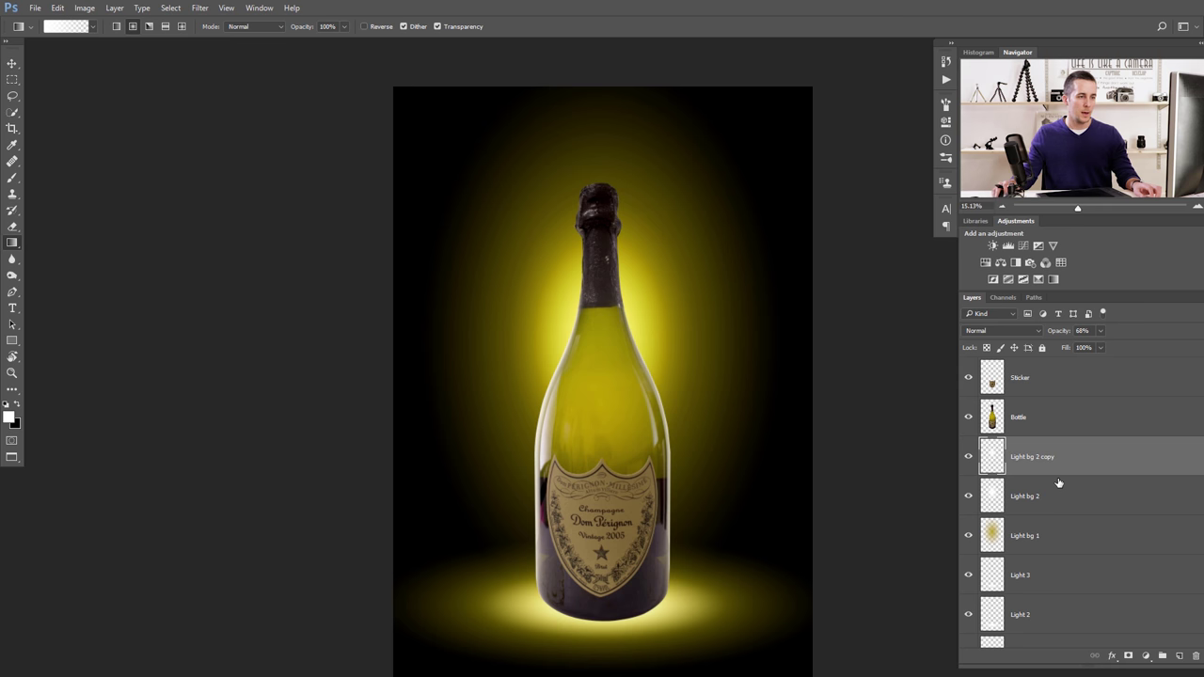
pyautogui.scroll(-2, 1059, 483)
pyautogui.keyDown('shift'); pyautogui.click(998, 595); pyautogui.keyUp('shift')
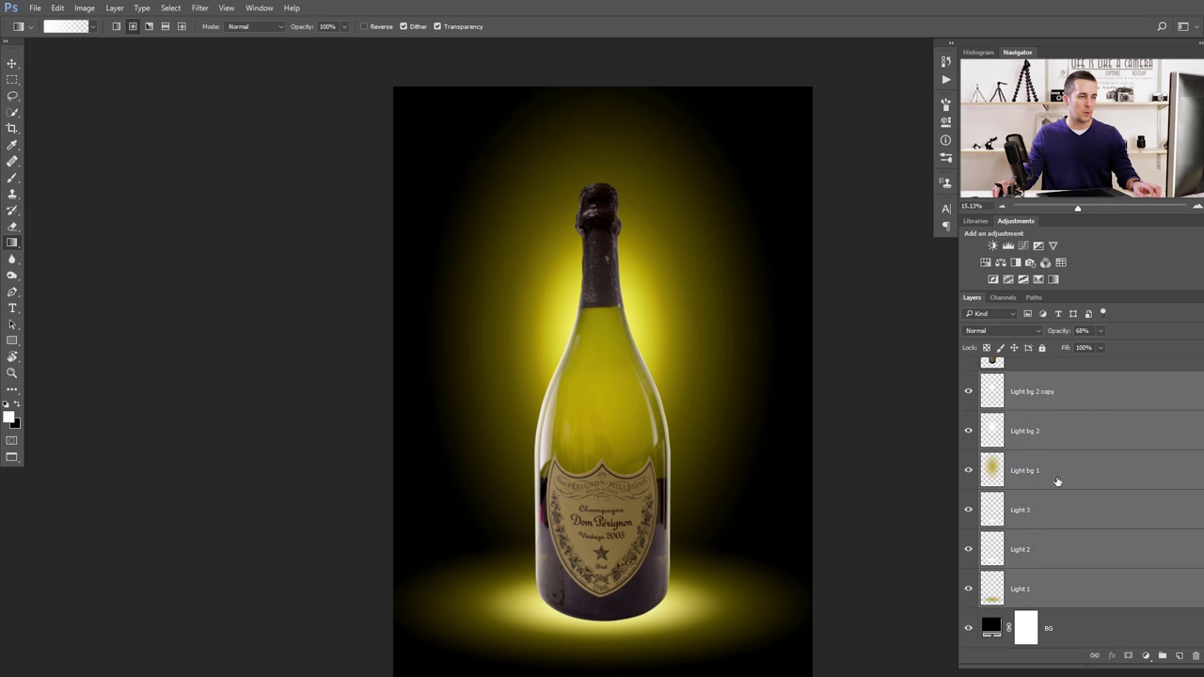
pyautogui.hotkey('ctrl', 'g')
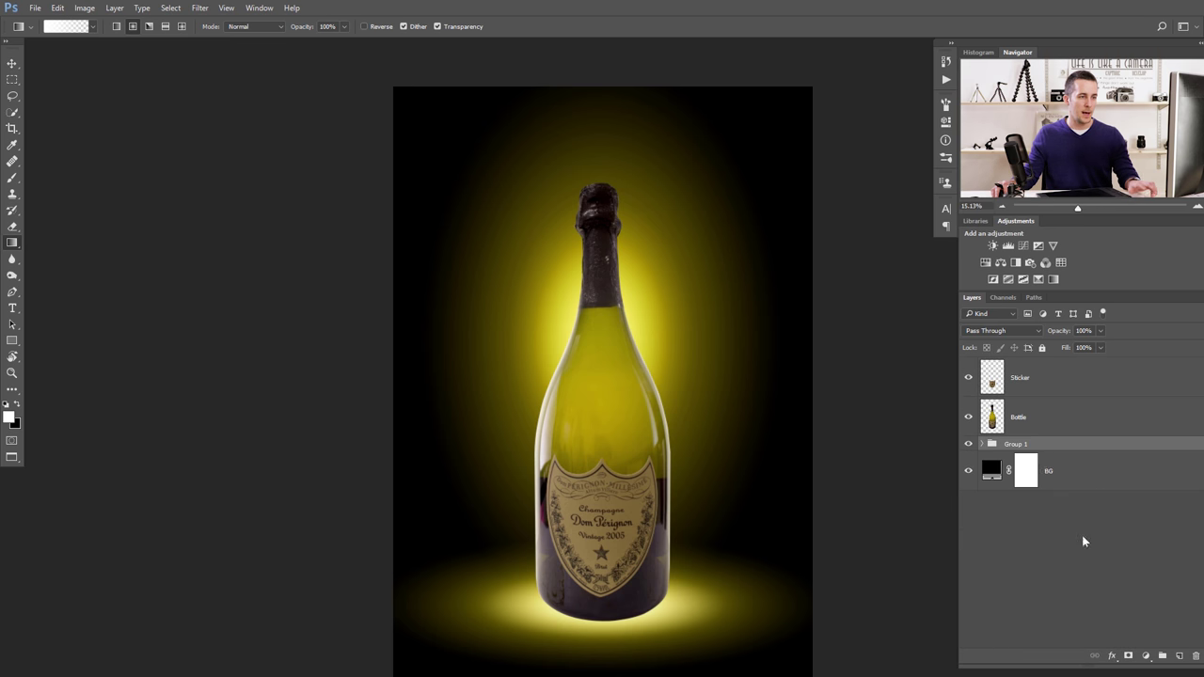
pyautogui.doubleClick(1016, 443)
pyautogui.write('L')
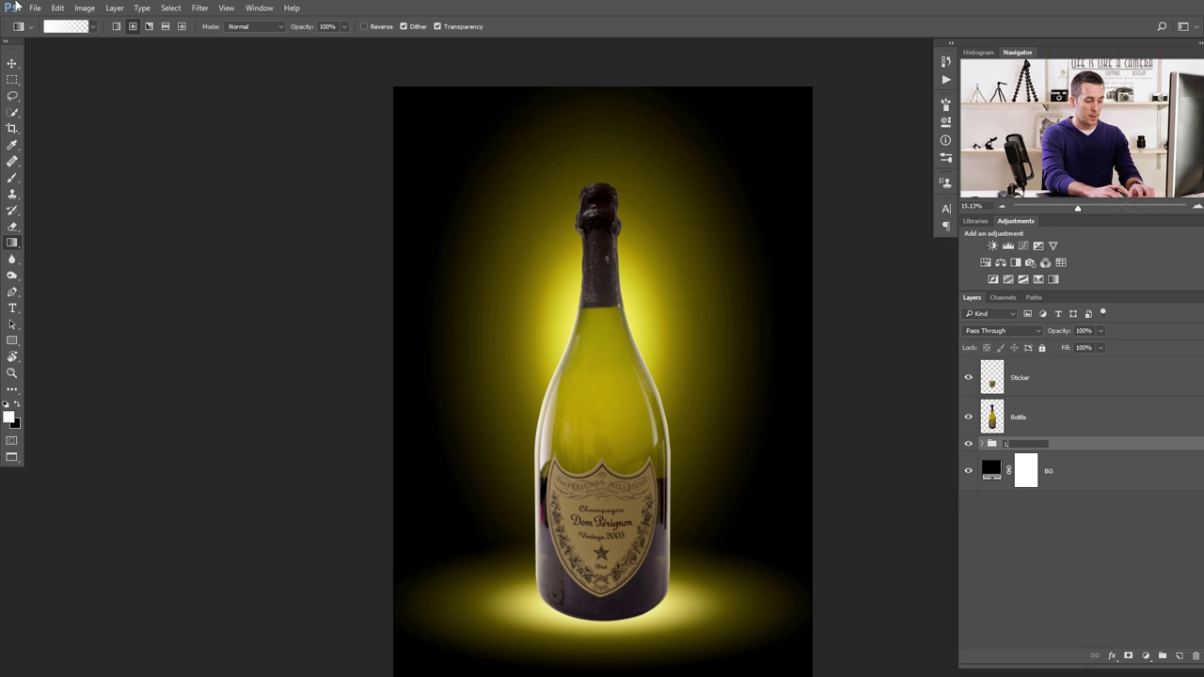
pyautogui.write('ights')
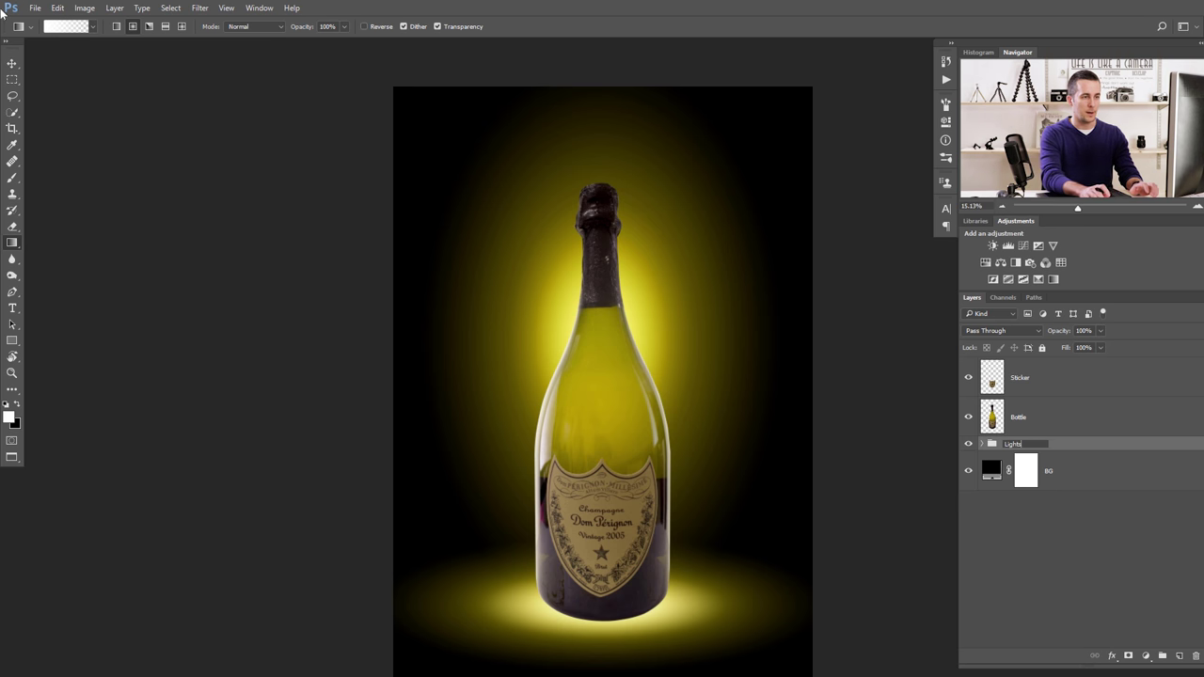
pyautogui.press('Return')
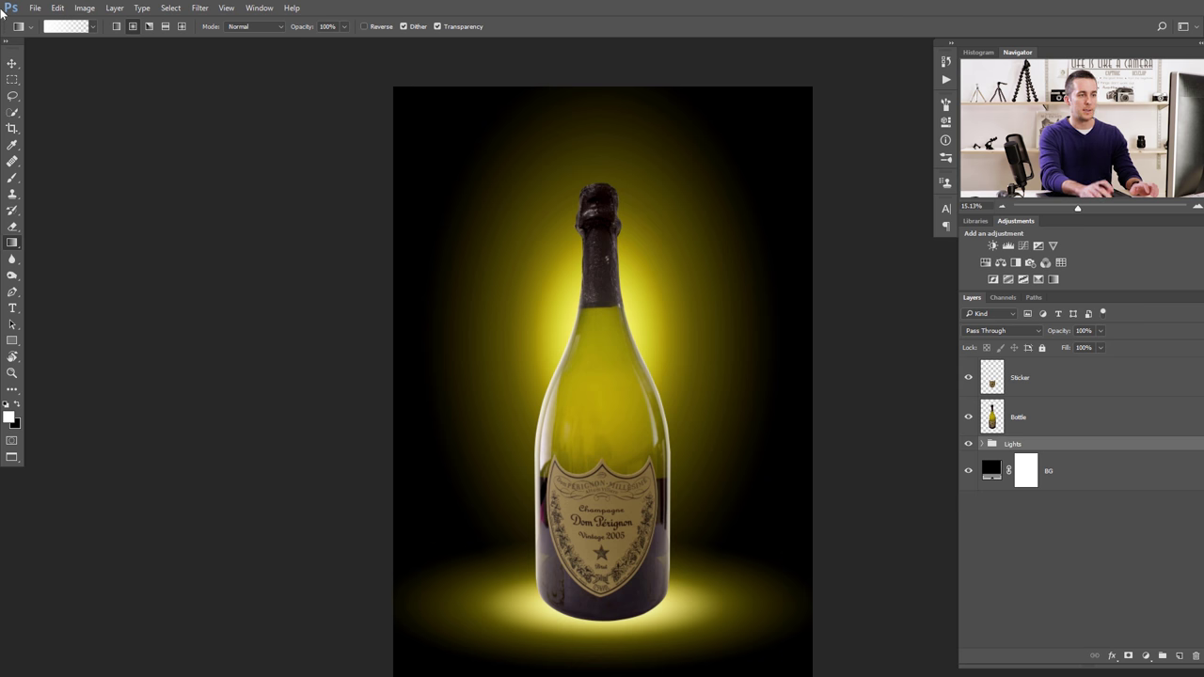
pyautogui.click(970, 444)
pyautogui.click(969, 444)
pyautogui.click(969, 444)
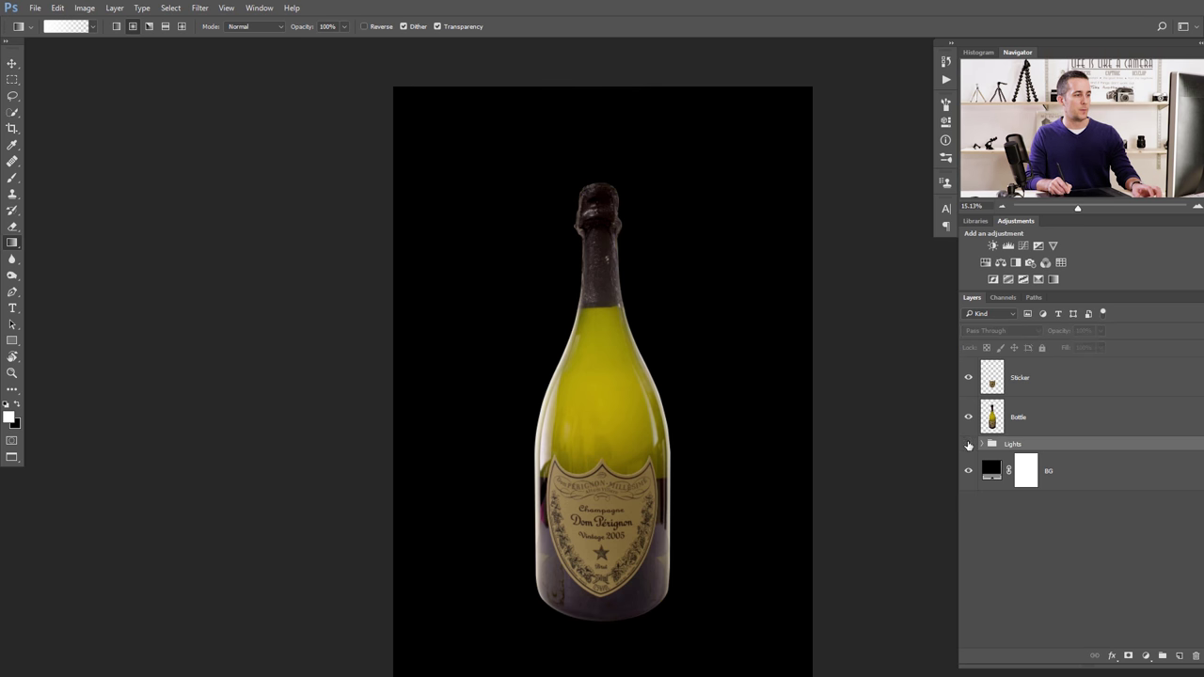
pyautogui.click(968, 446)
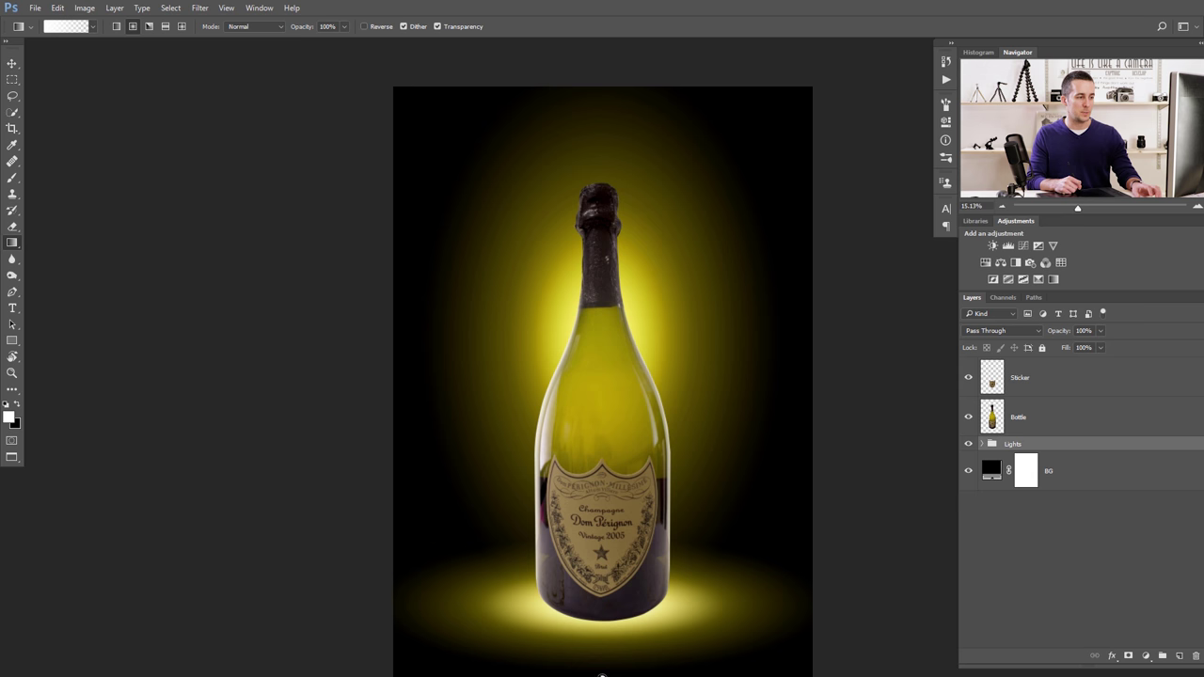
# Duplicate the Bottle layer, move the copy below Bottle, and rename it 'Bottle reflection'.
pyautogui.click(999, 429)
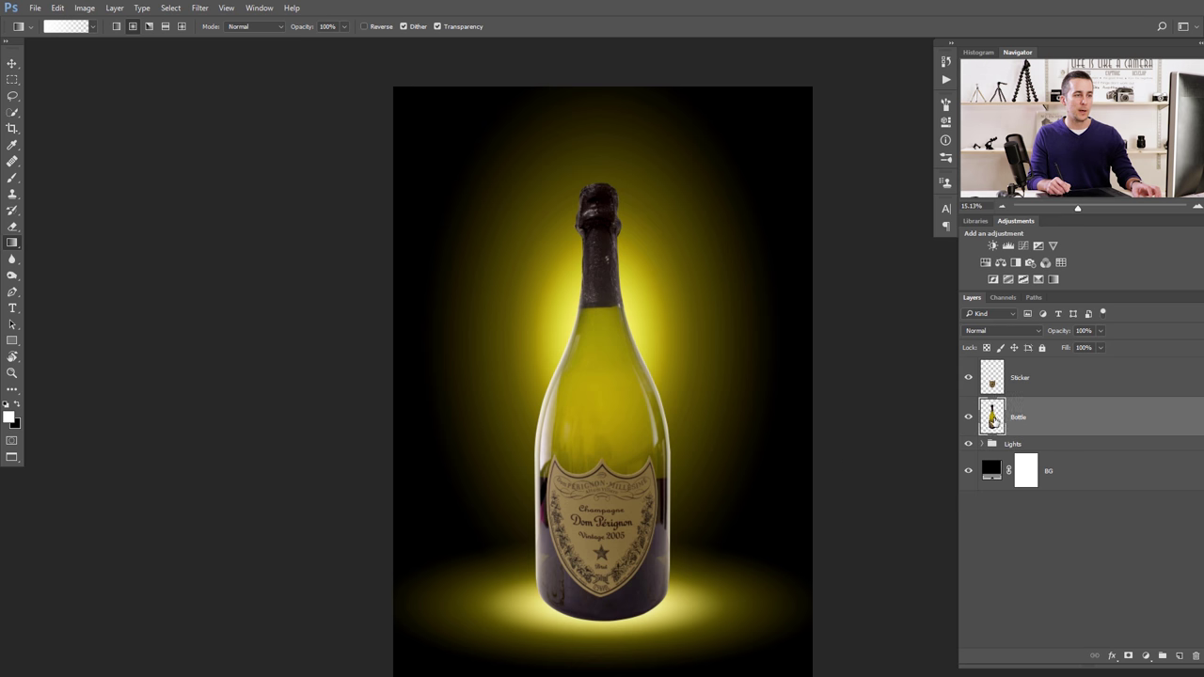
pyautogui.moveTo(997, 421); pyautogui.dragTo(1180, 657)
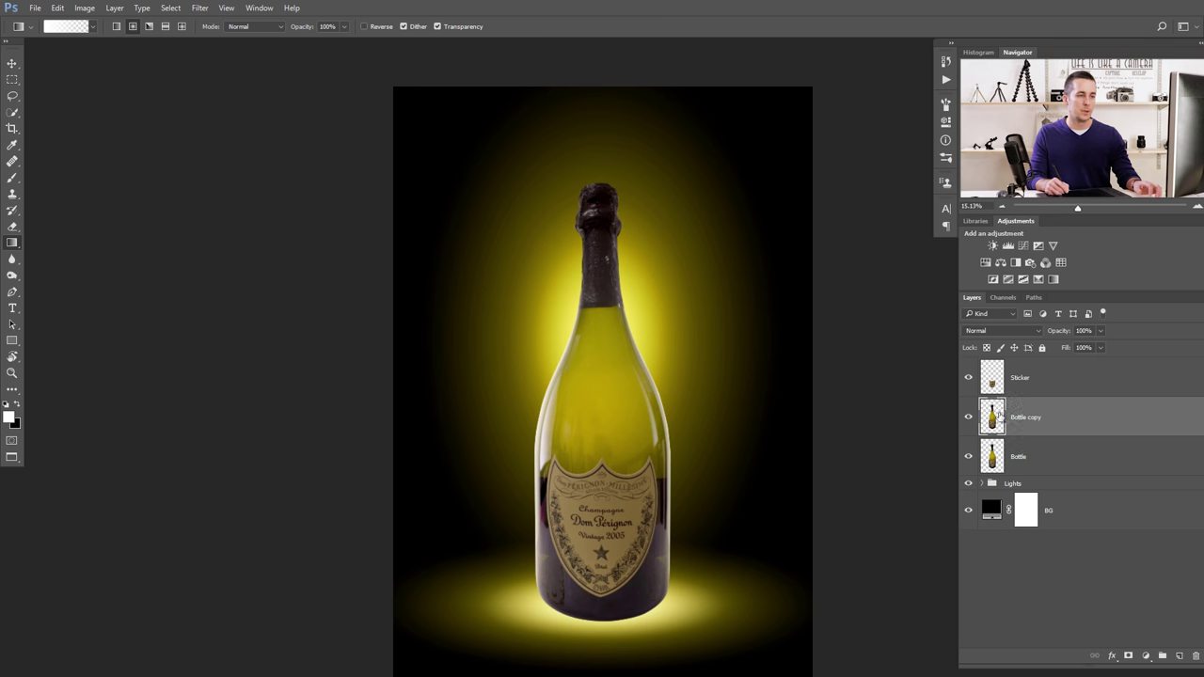
pyautogui.moveTo(999, 417); pyautogui.dragTo(1004, 465)
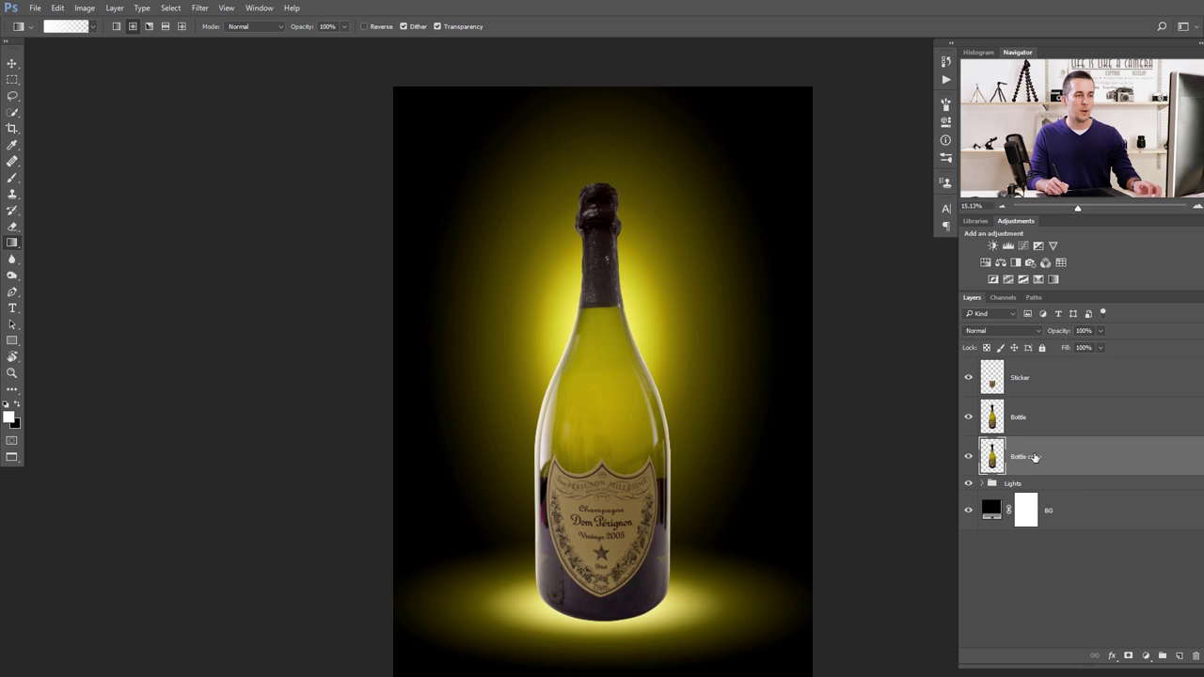
pyautogui.doubleClick(1033, 457)
pyautogui.click(1041, 458)
pyautogui.press('BackSpace')
pyautogui.press('BackSpace')
pyautogui.press('BackSpace')
pyautogui.press('BackSpace')
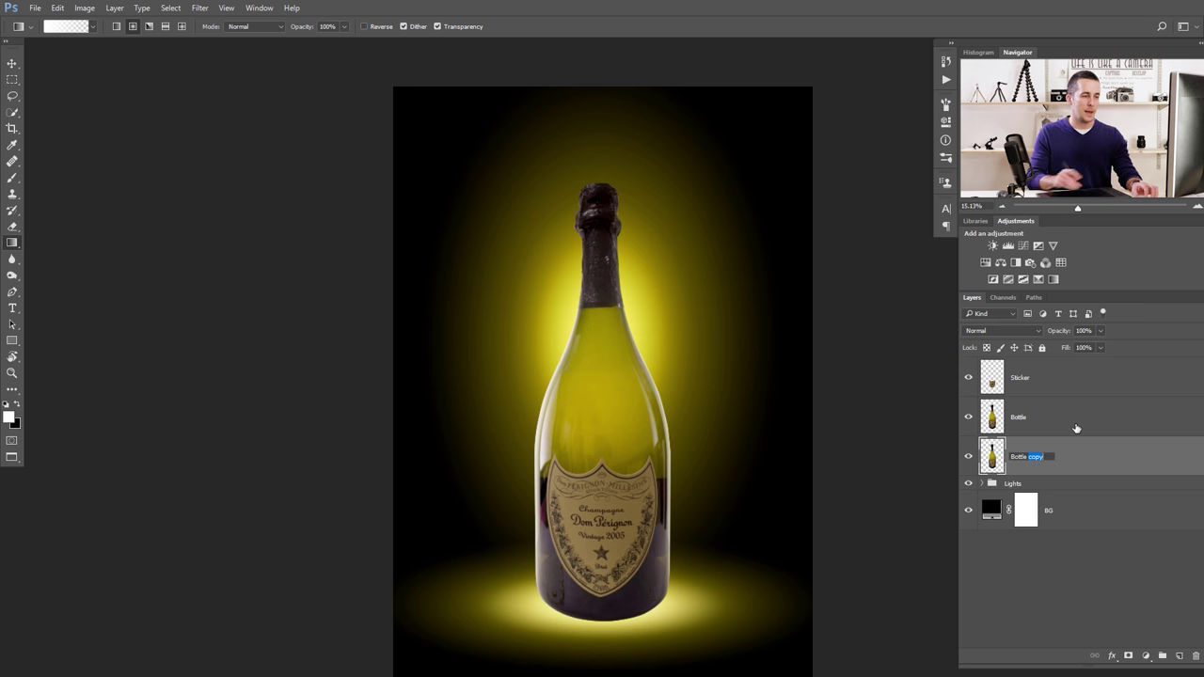
pyautogui.write('reflection')
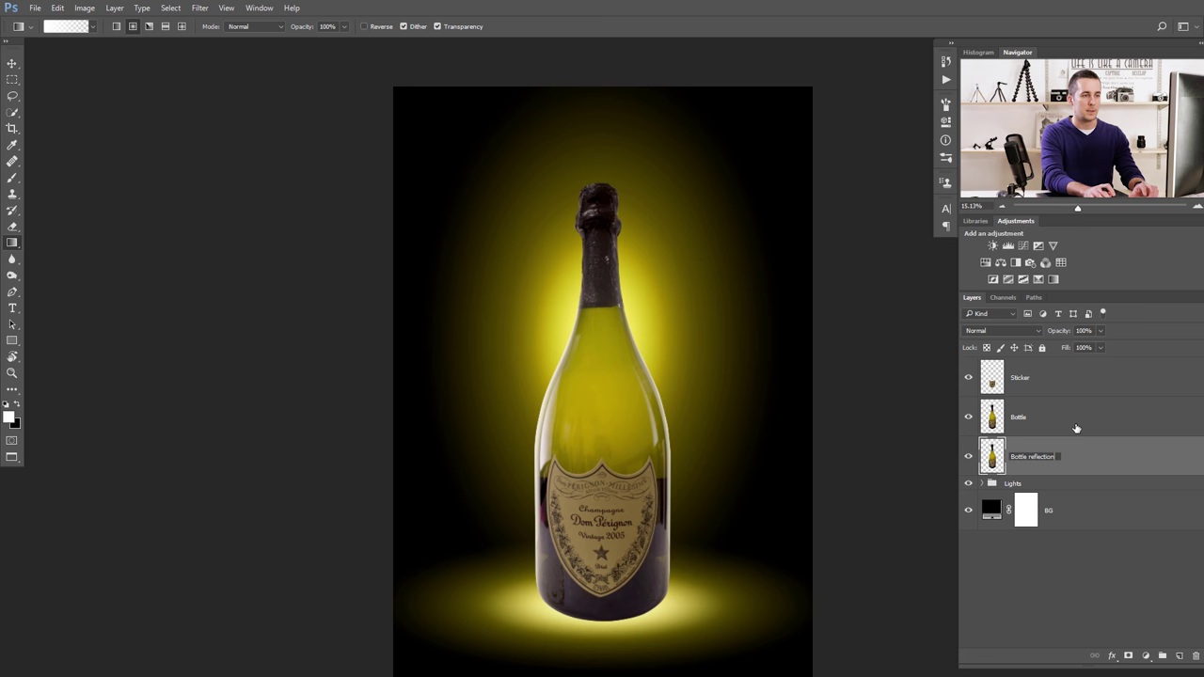
pyautogui.press('Return')
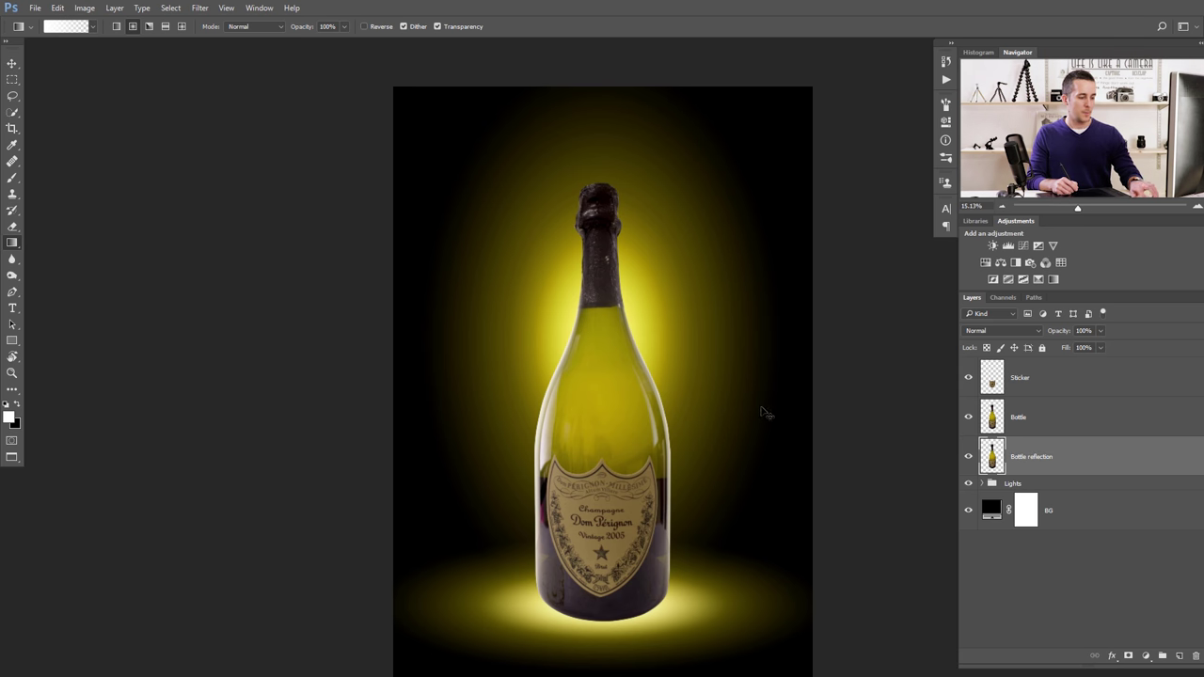
pyautogui.hotkey('ctrl', 't')
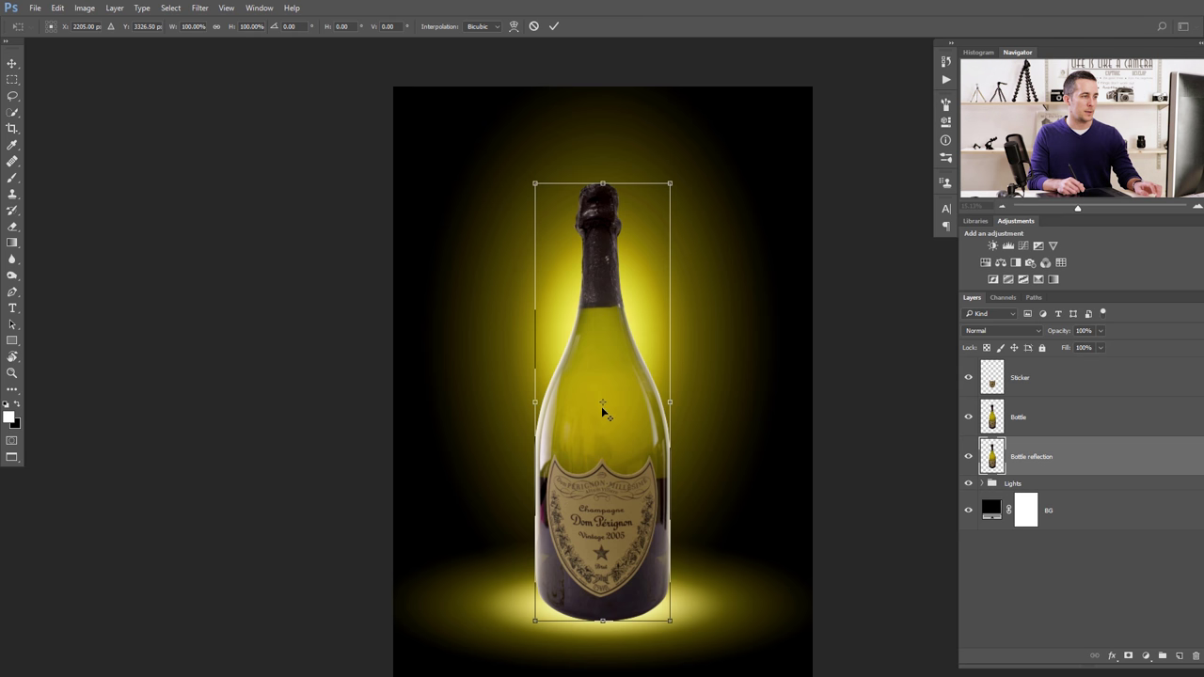
# Flip Bottle reflection vertically around a bottom-centre pivot so it mirrors beneath the bottle.
pyautogui.moveTo(603, 407); pyautogui.dragTo(603, 621)
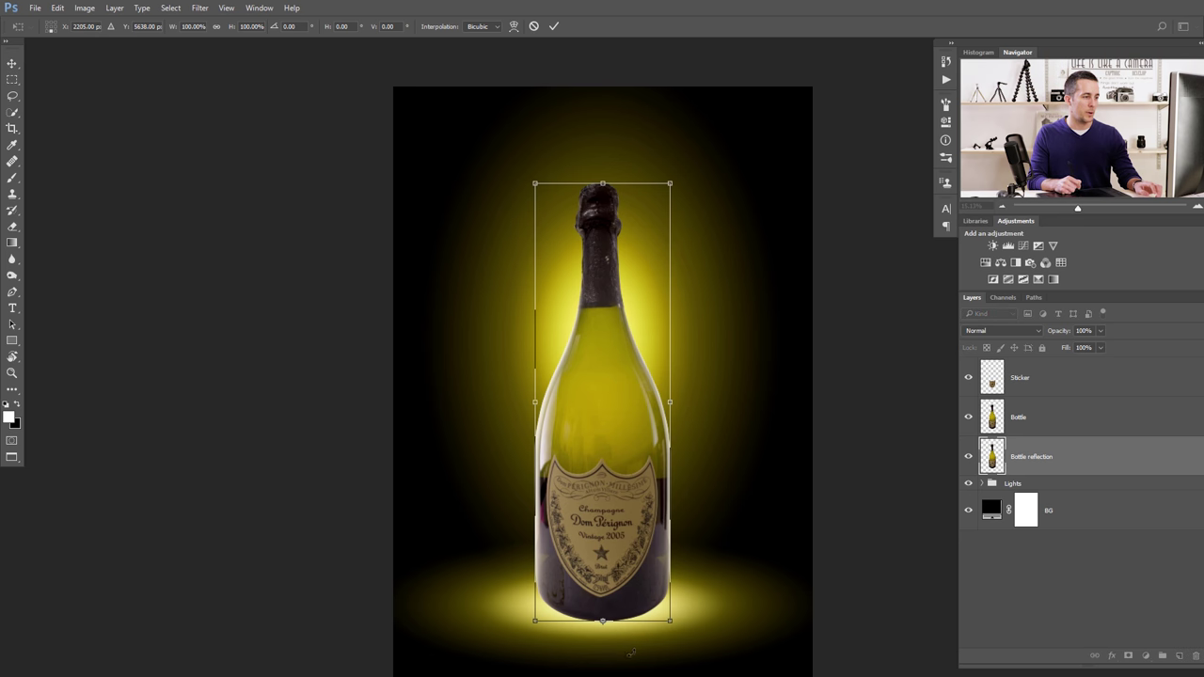
pyautogui.rightClick(610, 404)
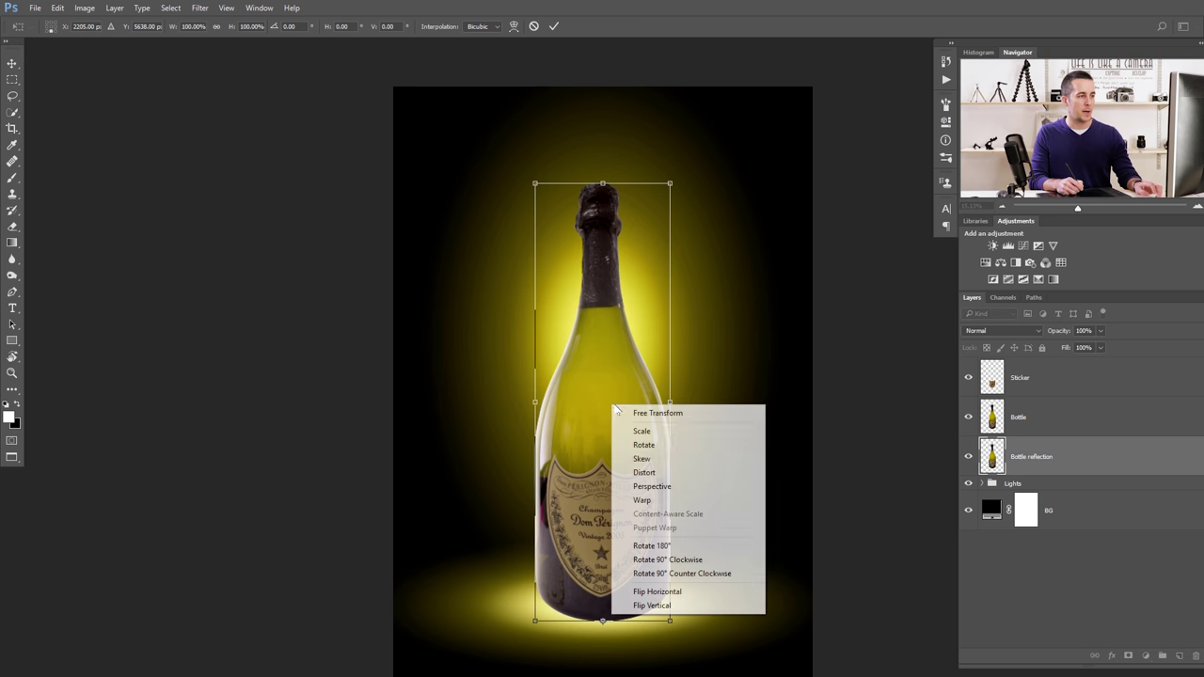
pyautogui.click(671, 607)
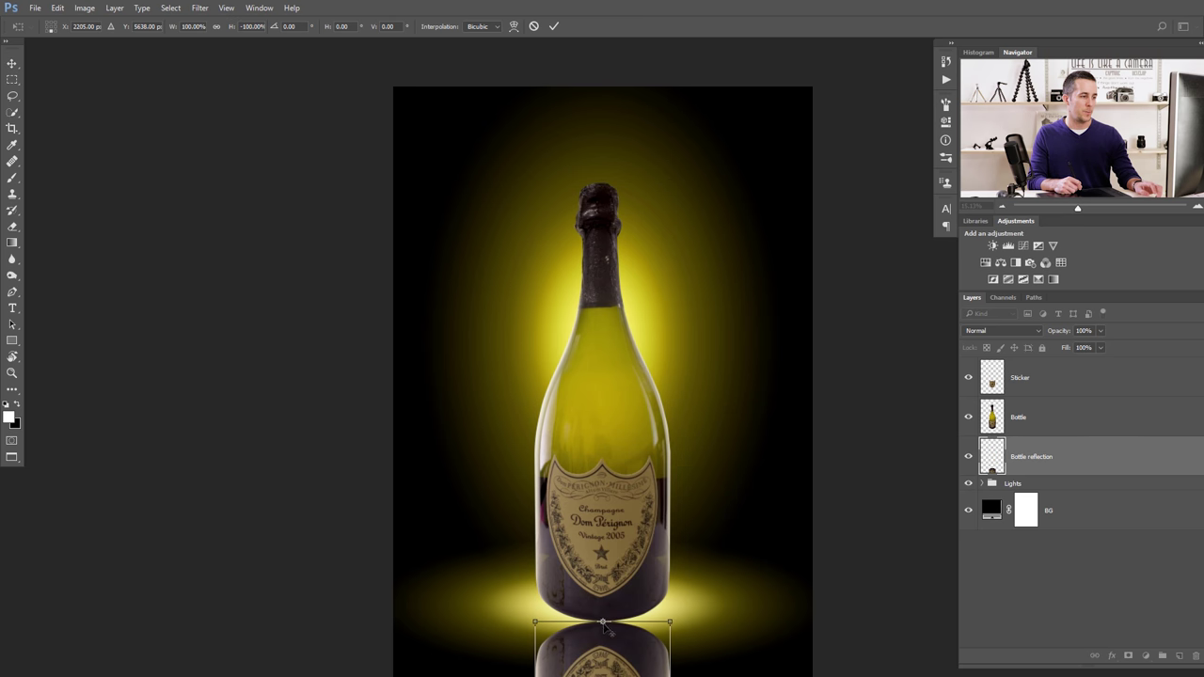
pyautogui.press('Return')
pyautogui.press('g')
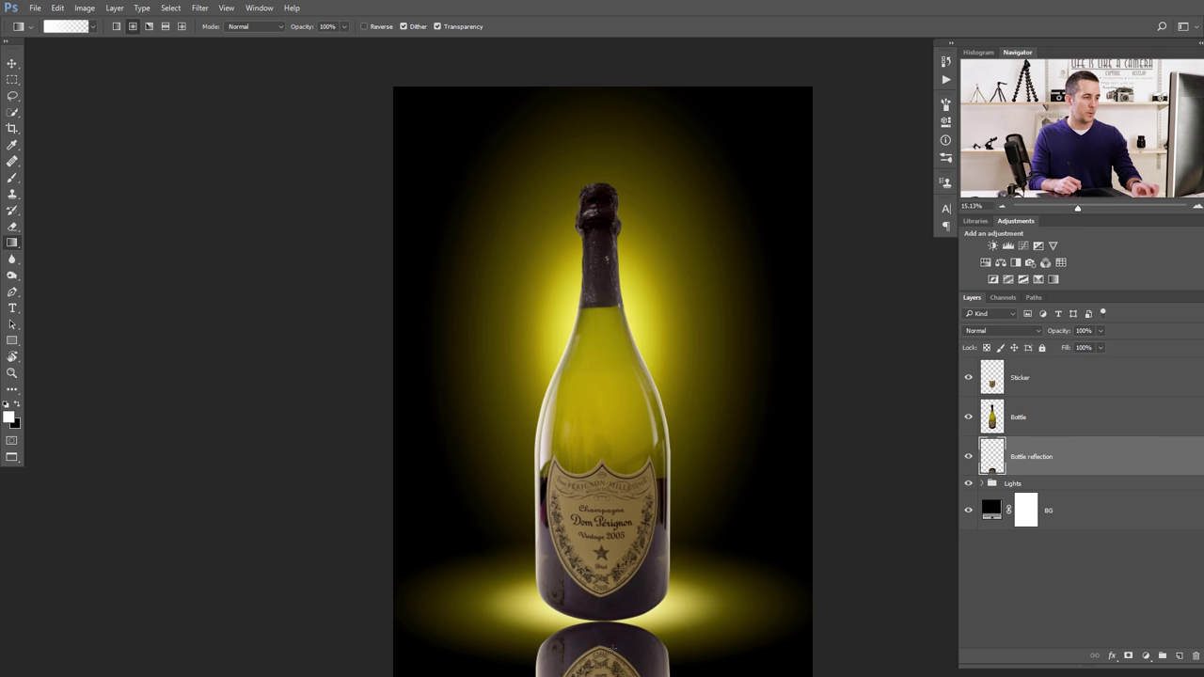
pyautogui.scroll(6, 603, 649)
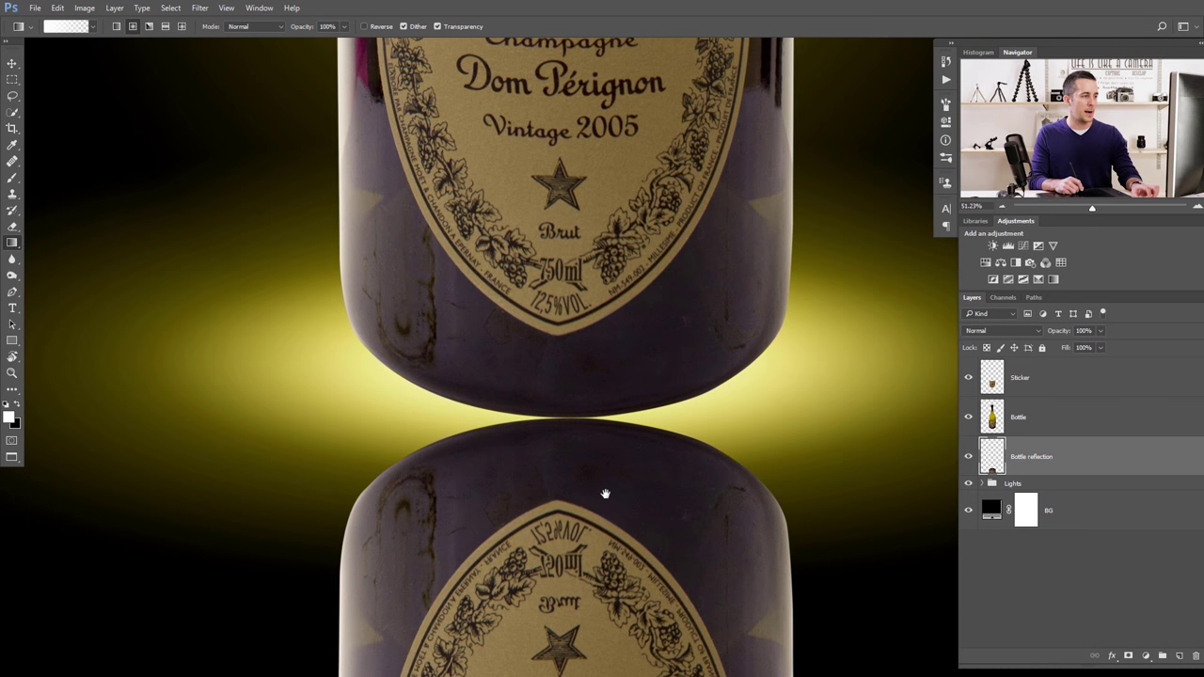
pyautogui.moveTo(604, 493); pyautogui.dragTo(599, 520)
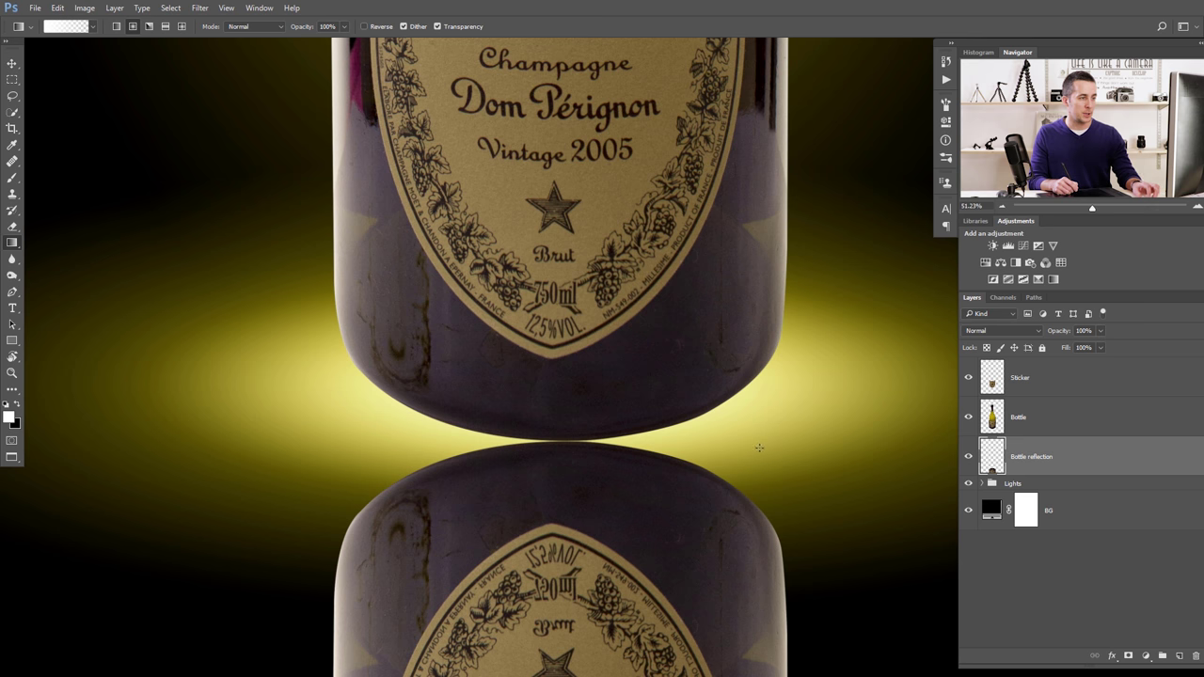
# Warp the reflection, raising its top corners and curving its top edge down to follow the base.
pyautogui.hotkey('ctrl', 't')
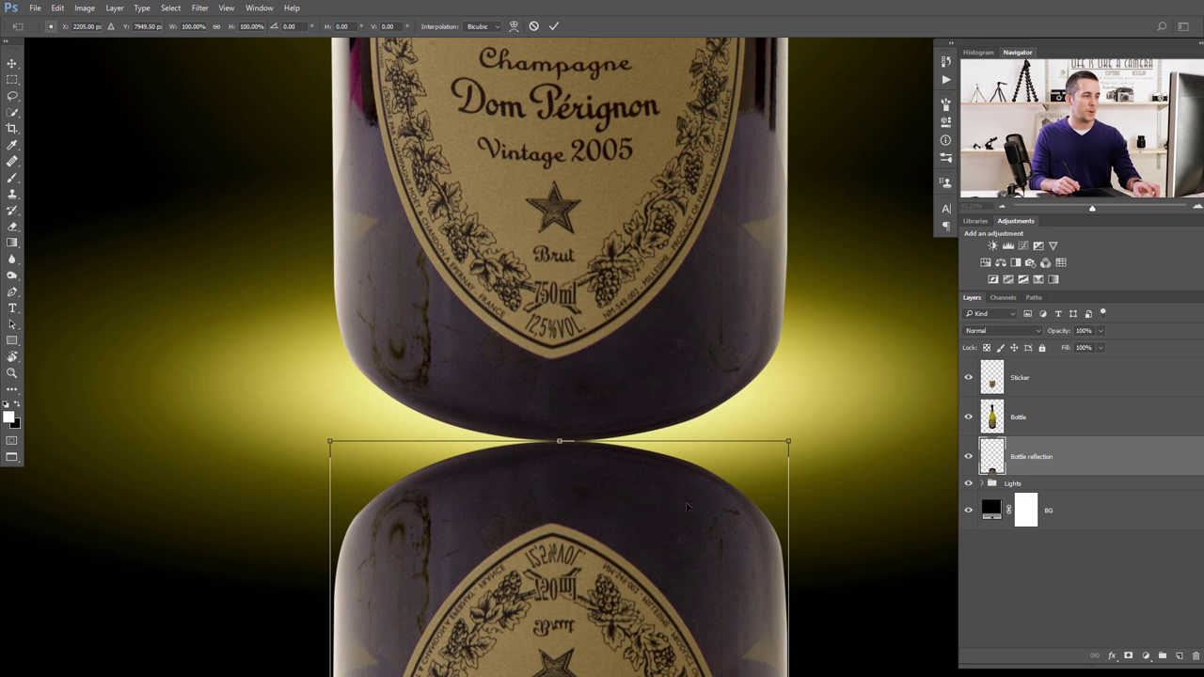
pyautogui.rightClick(632, 493)
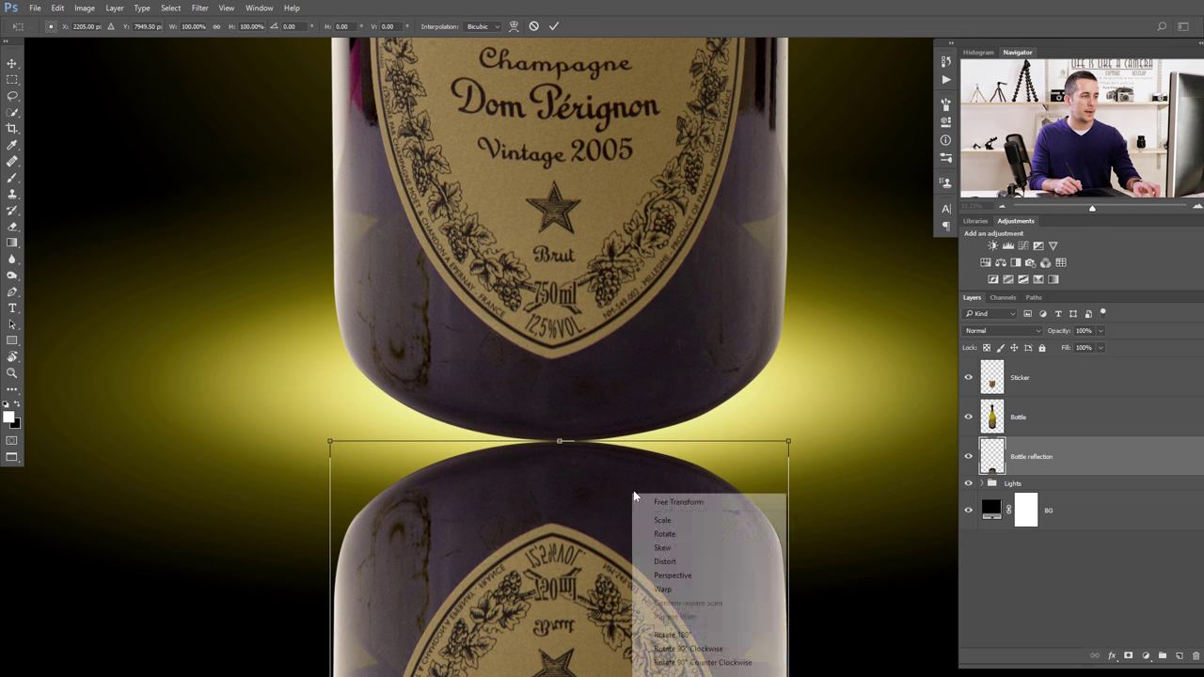
pyautogui.click(674, 589)
pyautogui.moveTo(789, 438); pyautogui.dragTo(785, 316)
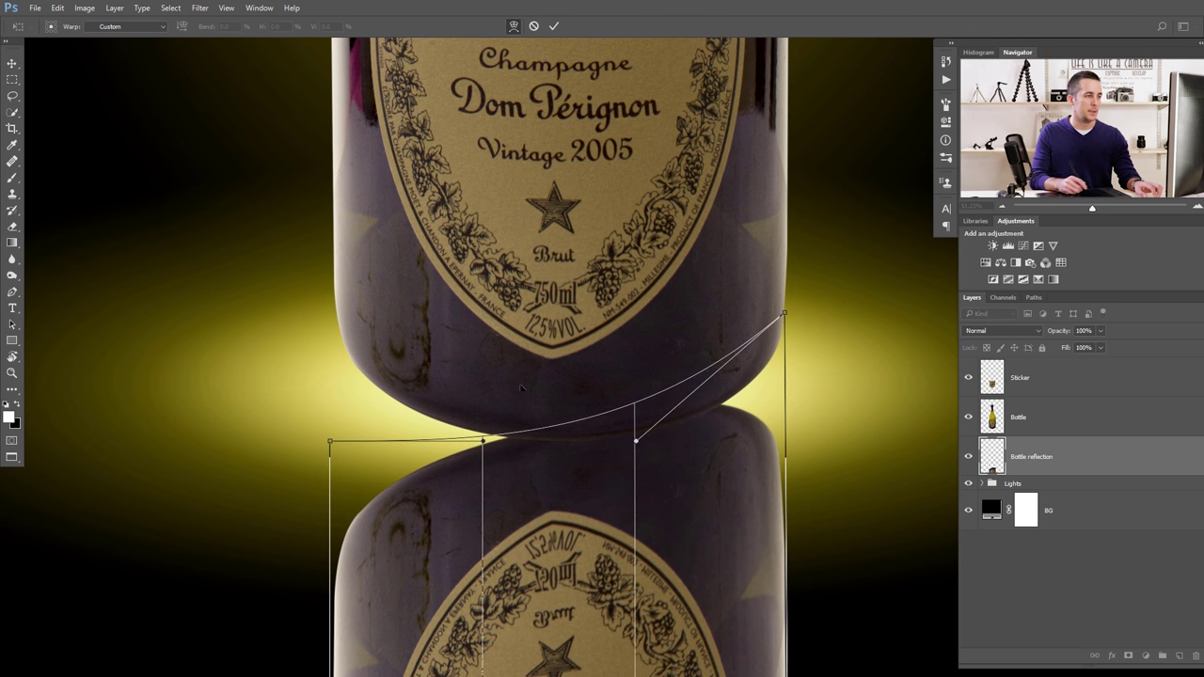
pyautogui.moveTo(328, 440); pyautogui.dragTo(332, 283)
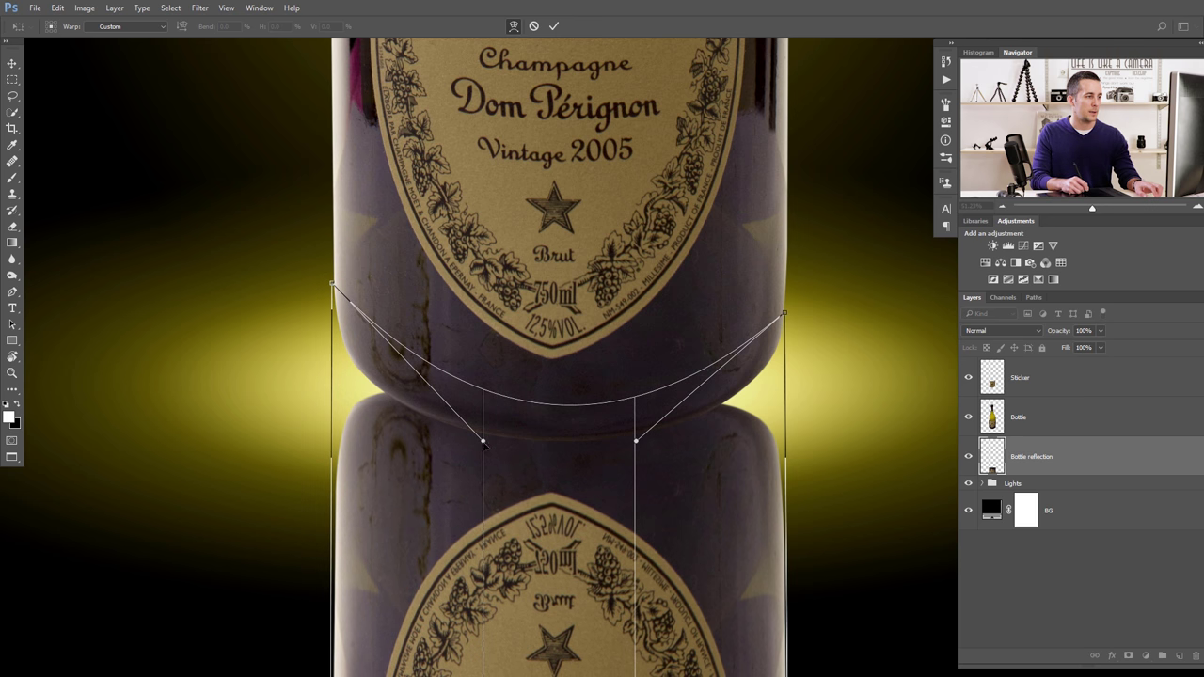
pyautogui.moveTo(484, 444); pyautogui.dragTo(442, 494)
pyautogui.moveTo(635, 445); pyautogui.dragTo(686, 501)
pyautogui.moveTo(785, 298); pyautogui.dragTo(782, 276)
pyautogui.moveTo(331, 285); pyautogui.dragTo(334, 279)
pyautogui.moveTo(443, 498); pyautogui.dragTo(441, 522)
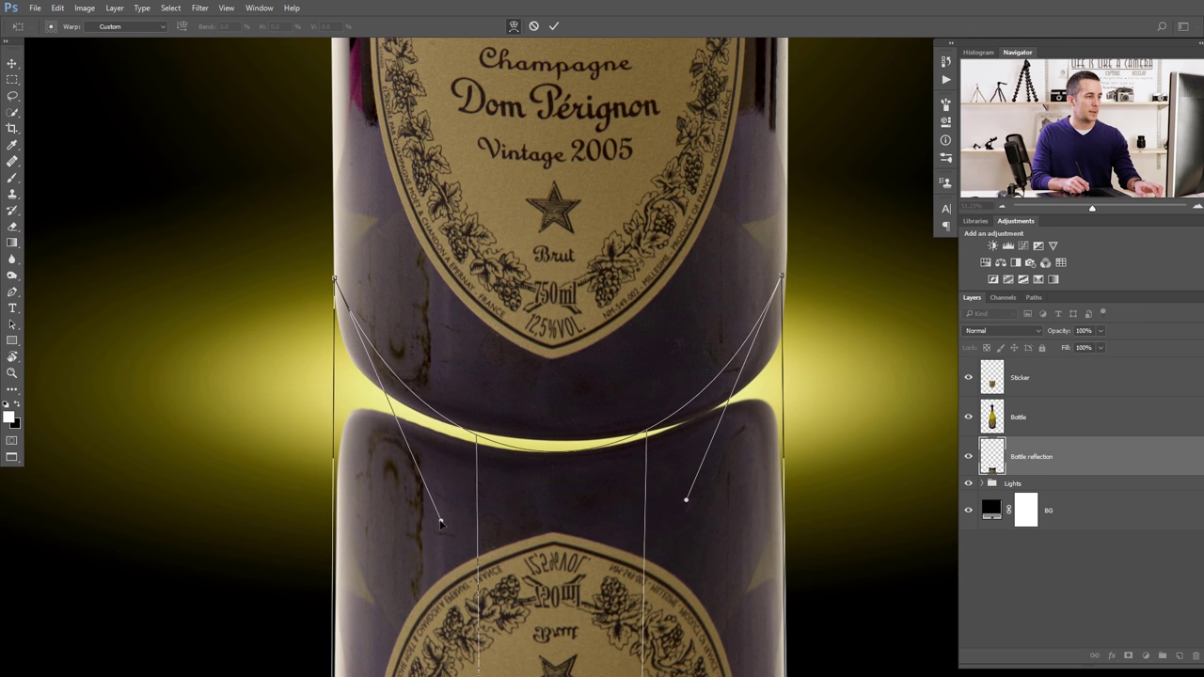
pyautogui.moveTo(694, 506)
pyautogui.mouseDown()
pyautogui.moveTo(732, 513)
pyautogui.moveTo(703, 524)
pyautogui.mouseUp()
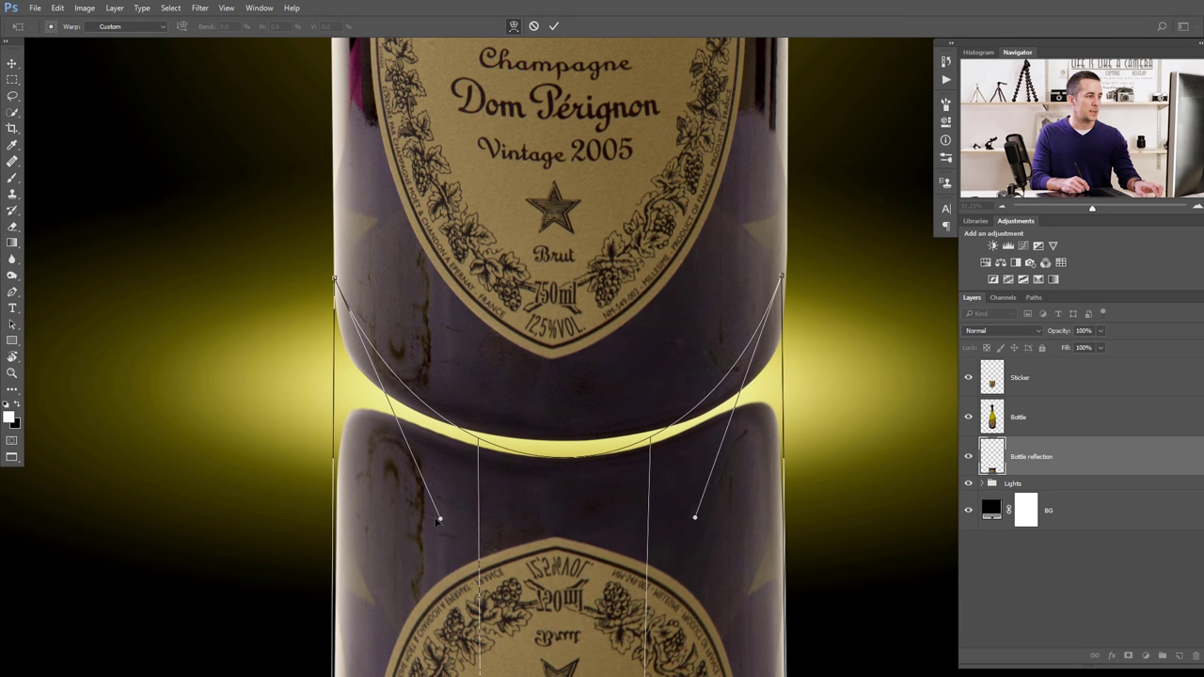
pyautogui.moveTo(557, 481); pyautogui.dragTo(564, 489)
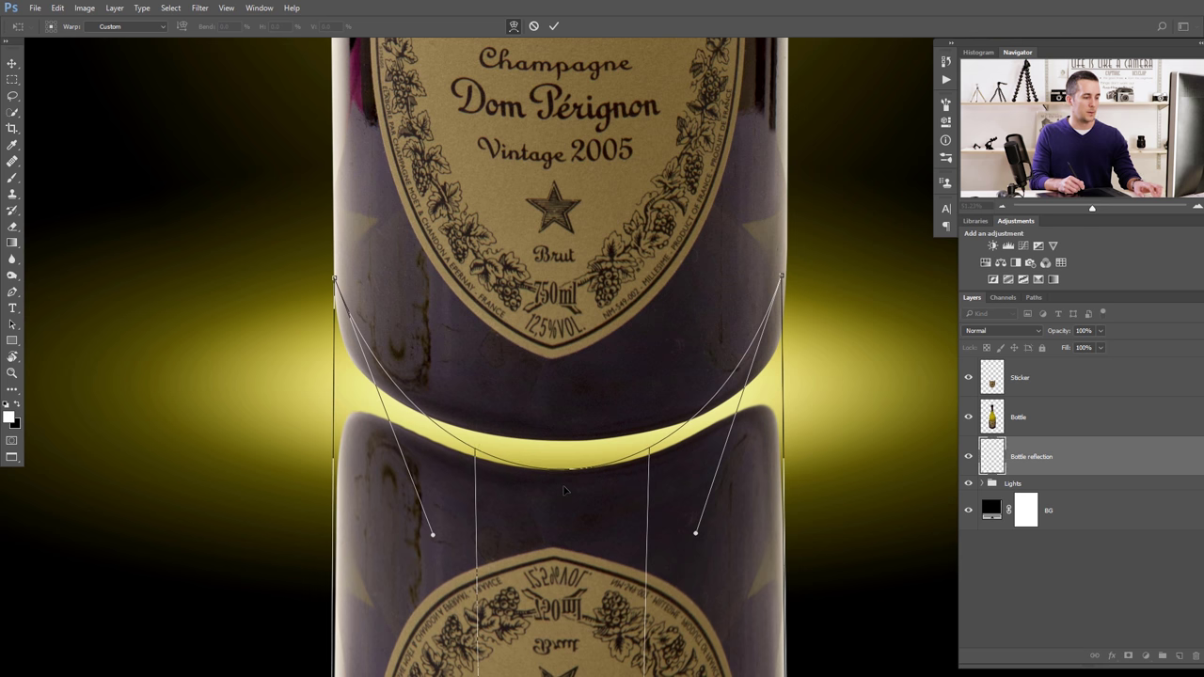
# Nudge the reflection up against the bottle base and raise its top corners in a second warp.
pyautogui.press('Return')
pyautogui.hotkey('ctrl', 't')
pyautogui.moveTo(564, 532); pyautogui.dragTo(568, 511)
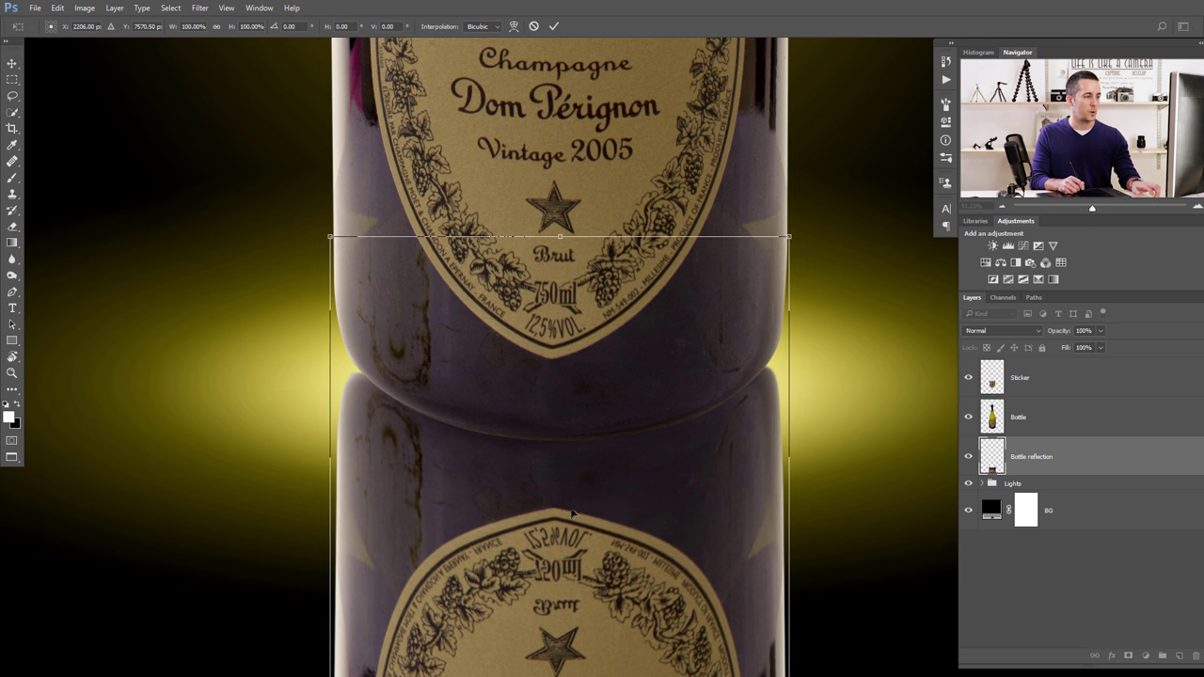
pyautogui.rightClick(558, 401)
pyautogui.click(585, 497)
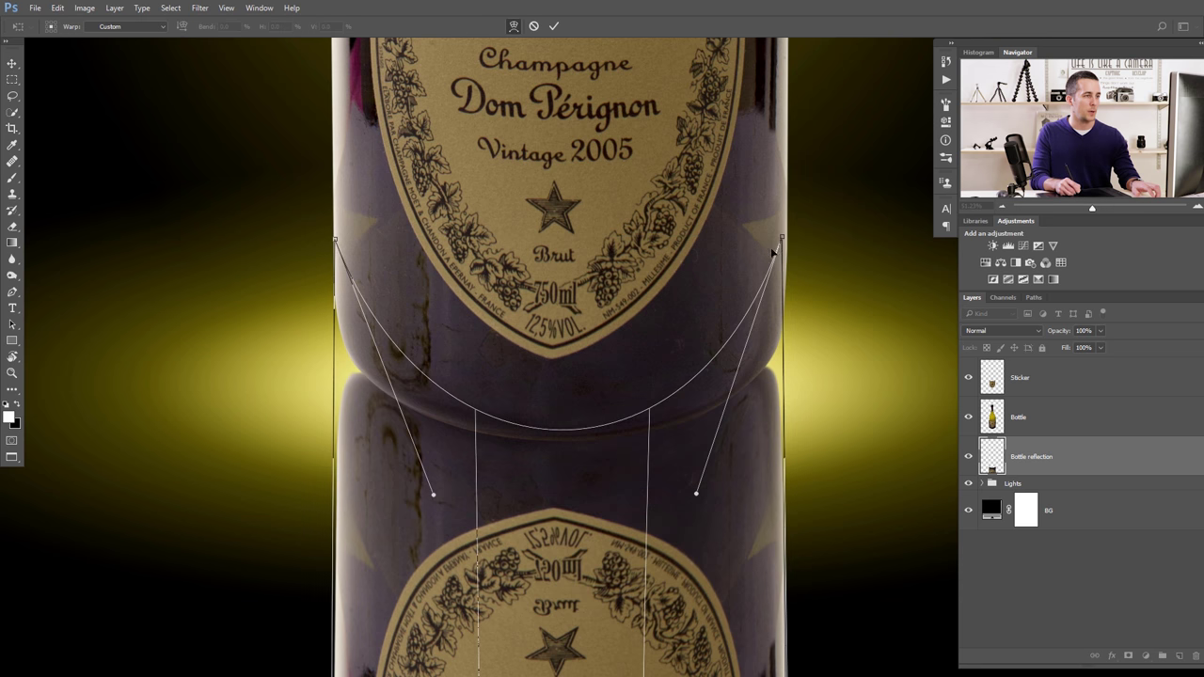
pyautogui.moveTo(783, 242); pyautogui.dragTo(788, 223)
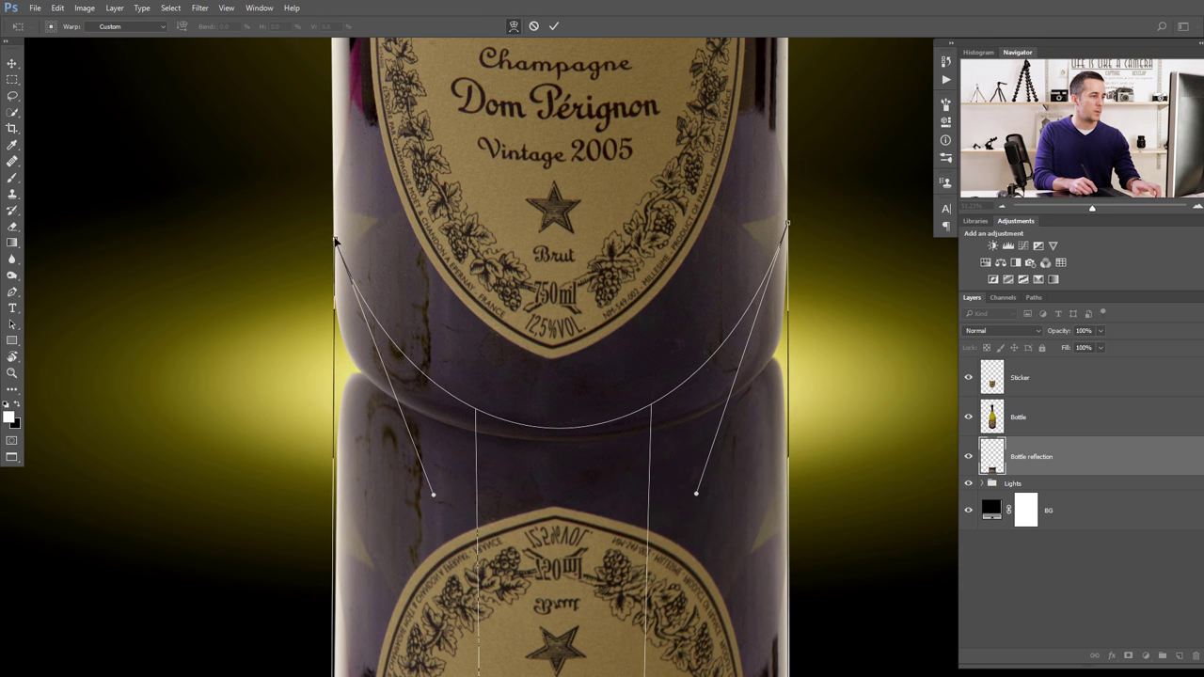
pyautogui.moveTo(336, 242); pyautogui.dragTo(333, 224)
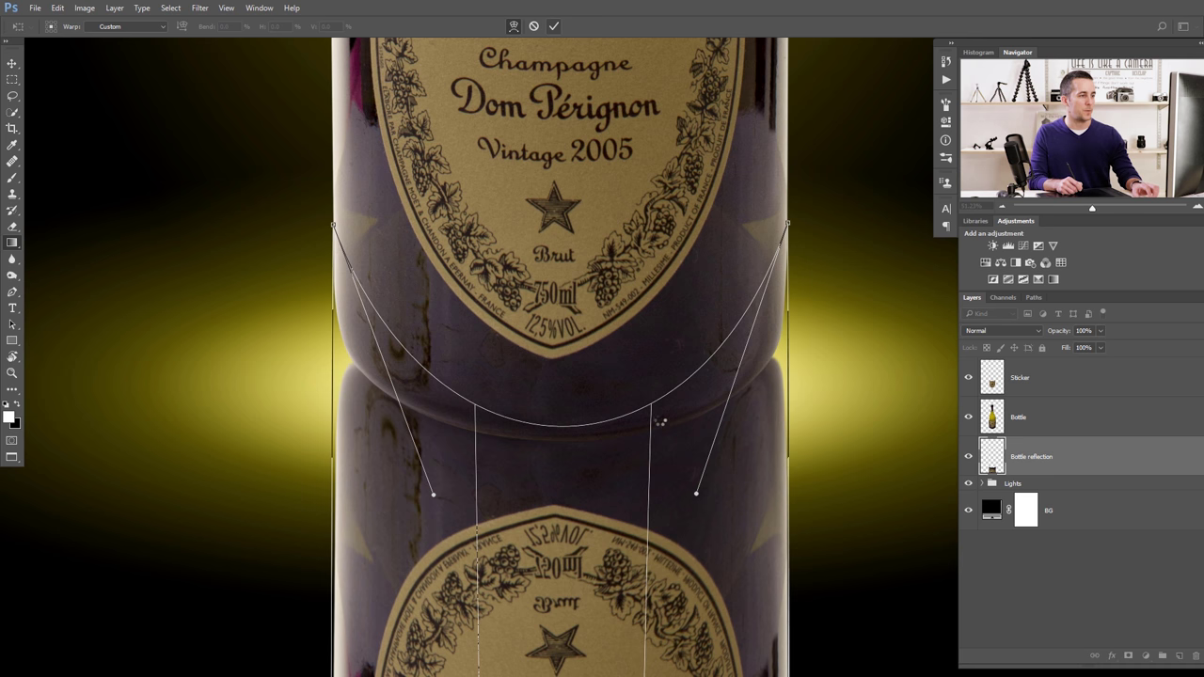
# Commit the warp, move Bottle reflection below the Lights group, and add a white layer mask.
pyautogui.press('Return')
pyautogui.scroll(-5, 657, 431)
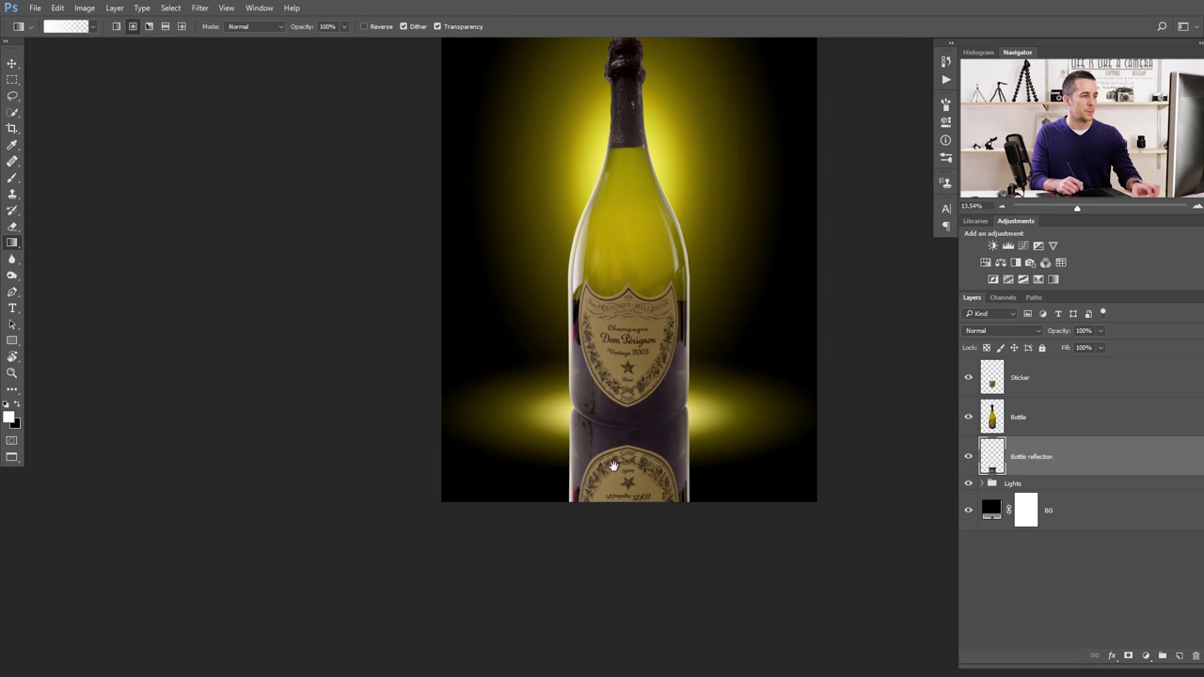
pyautogui.moveTo(650, 466); pyautogui.dragTo(617, 464)
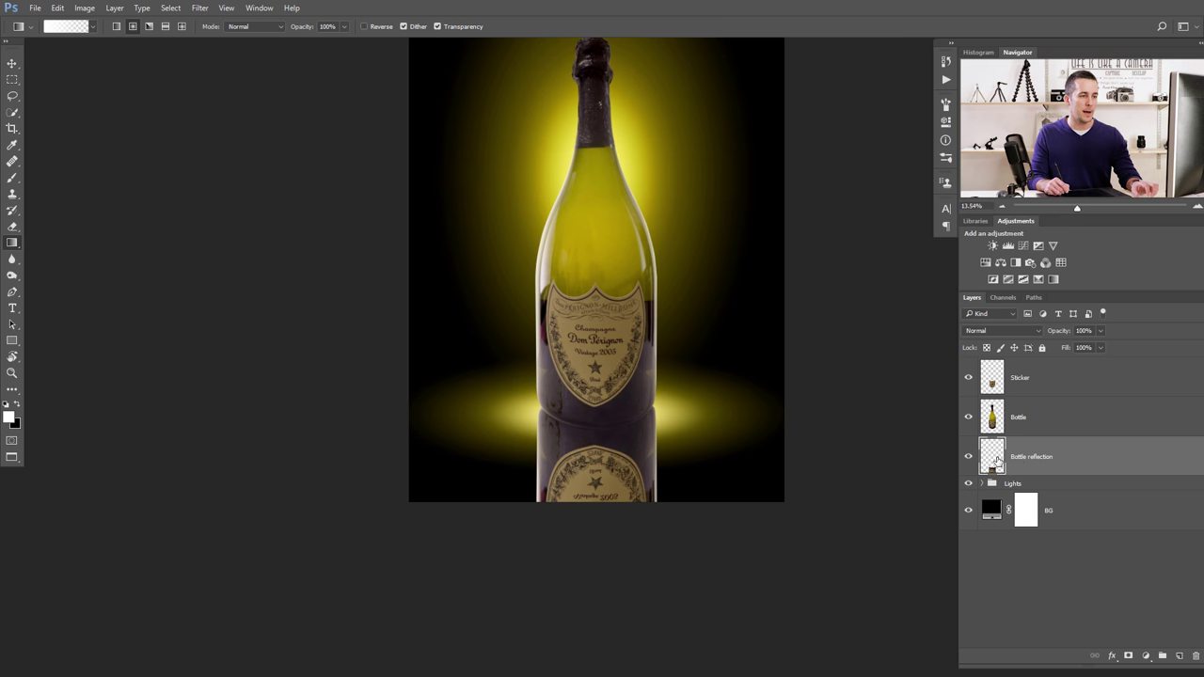
pyautogui.moveTo(998, 458); pyautogui.dragTo(1004, 502)
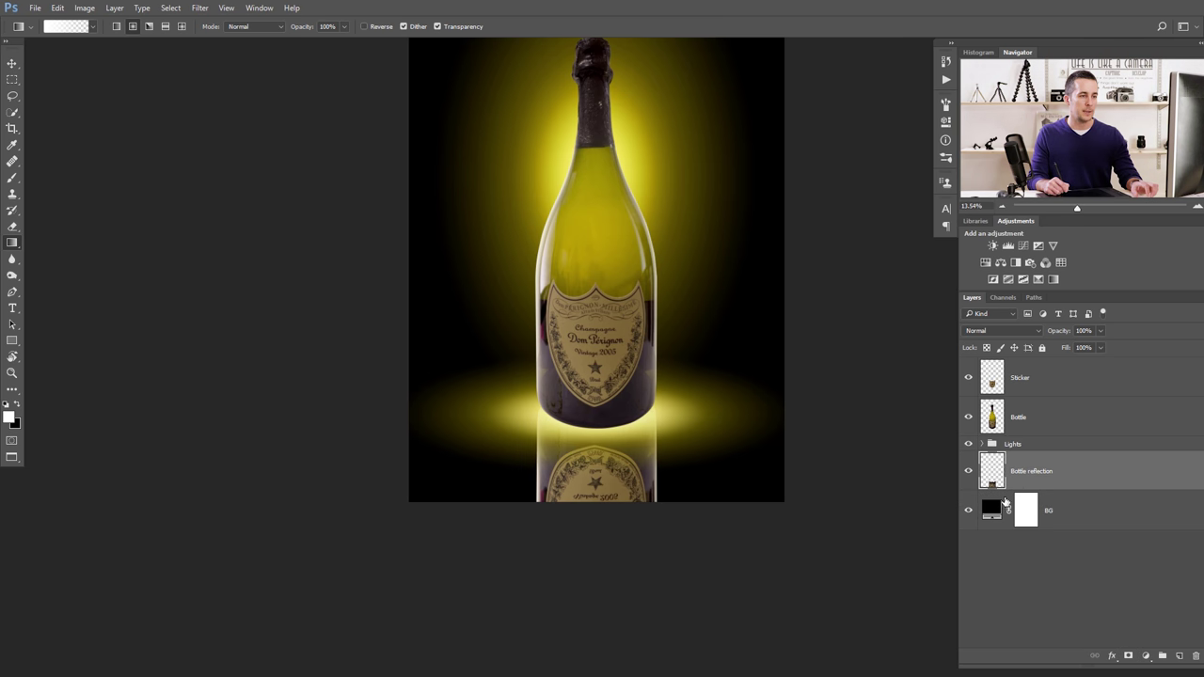
pyautogui.click(1128, 655)
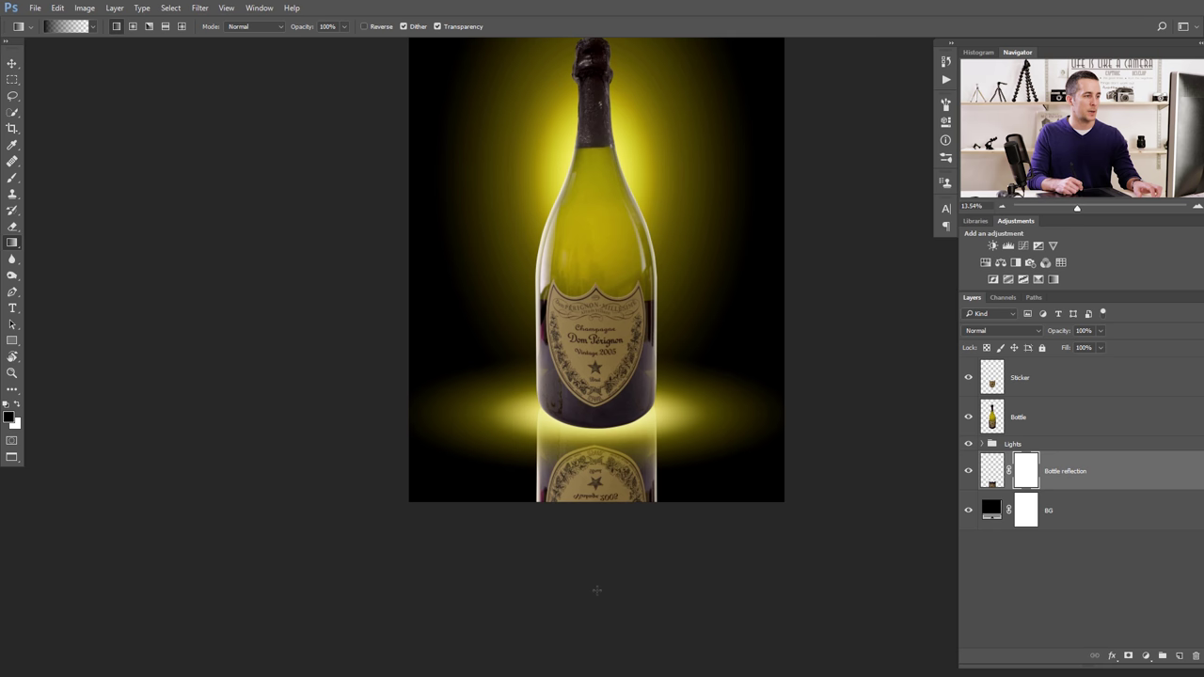
# Redraw an upward gradient on the reflection's mask until the mirror image fades out below the base.
pyautogui.moveTo(596, 591); pyautogui.dragTo(607, 430)
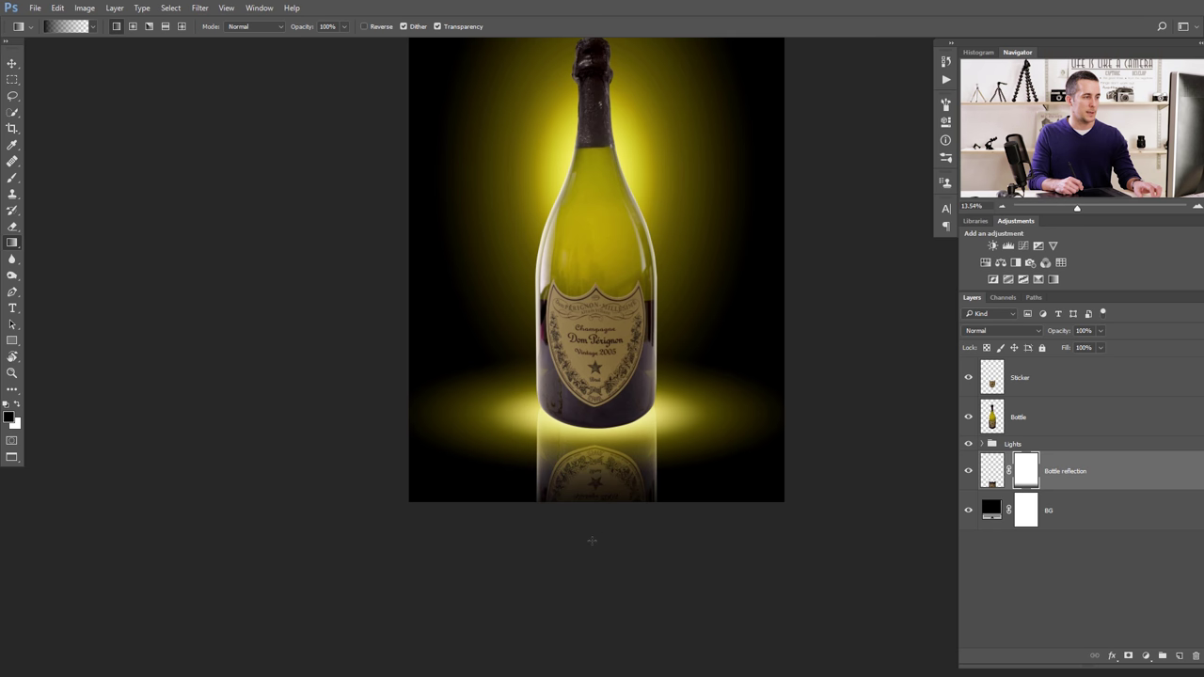
pyautogui.moveTo(587, 546); pyautogui.dragTo(587, 387)
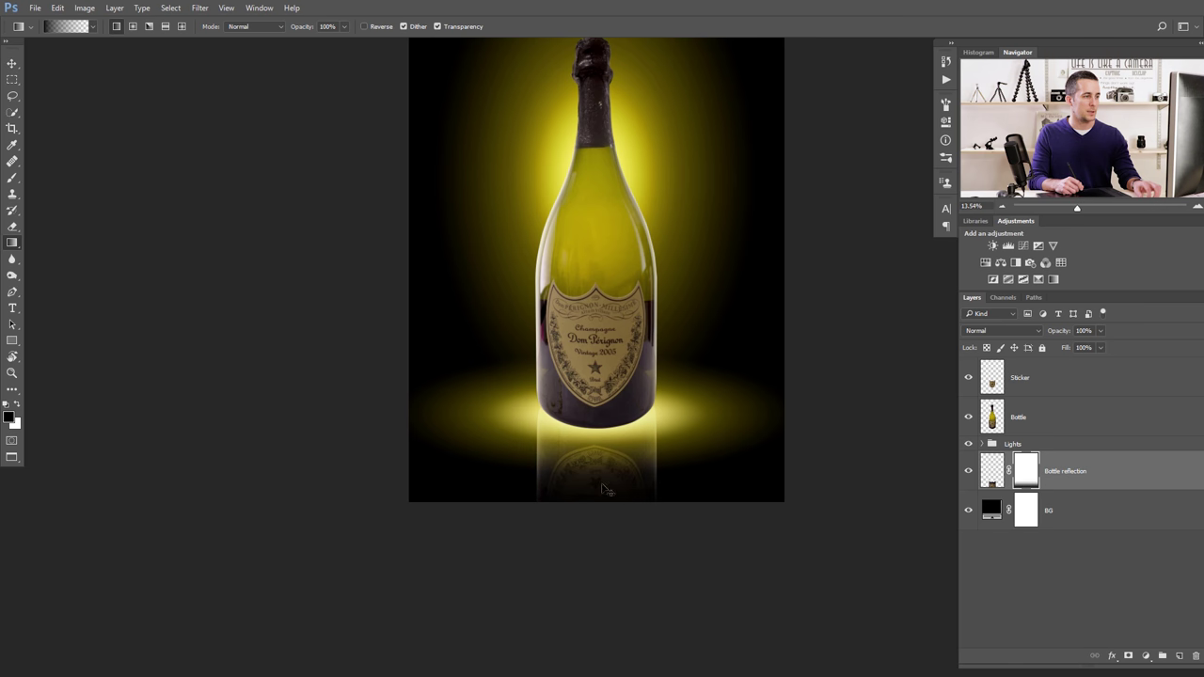
pyautogui.hotkey('ctrl', 'z')
pyautogui.moveTo(604, 540); pyautogui.dragTo(599, 430)
pyautogui.hotkey('ctrl', 'z')
pyautogui.moveTo(604, 590); pyautogui.dragTo(608, 431)
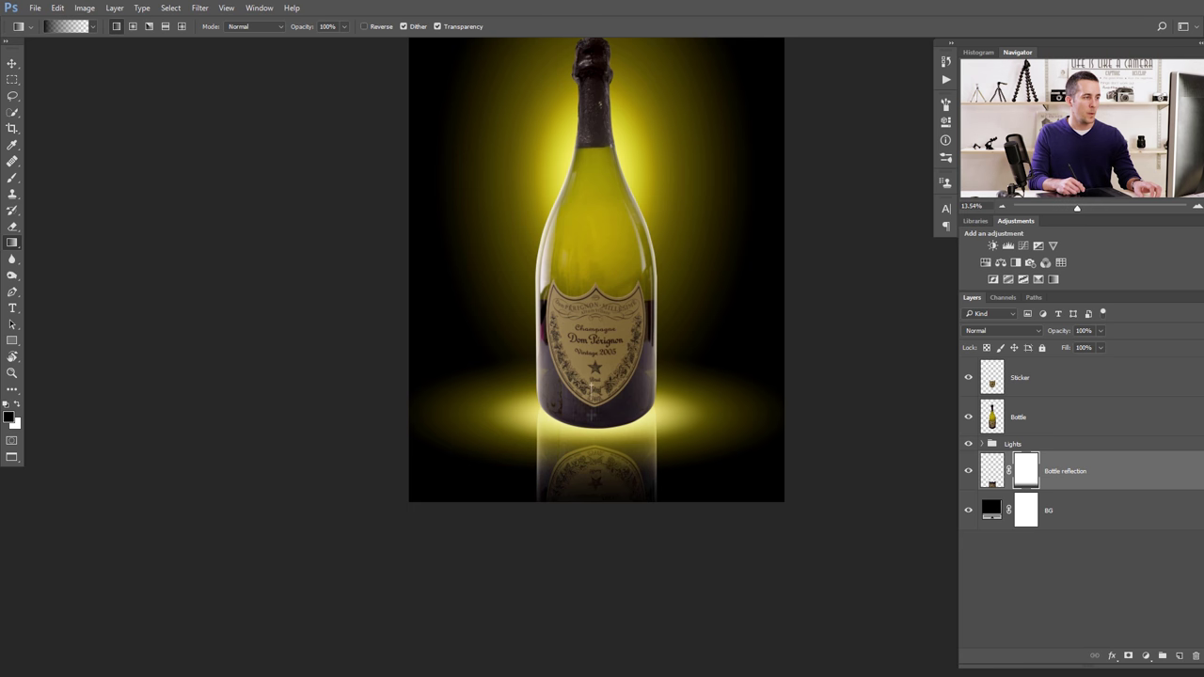
pyautogui.moveTo(591, 384); pyautogui.dragTo(591, 383)
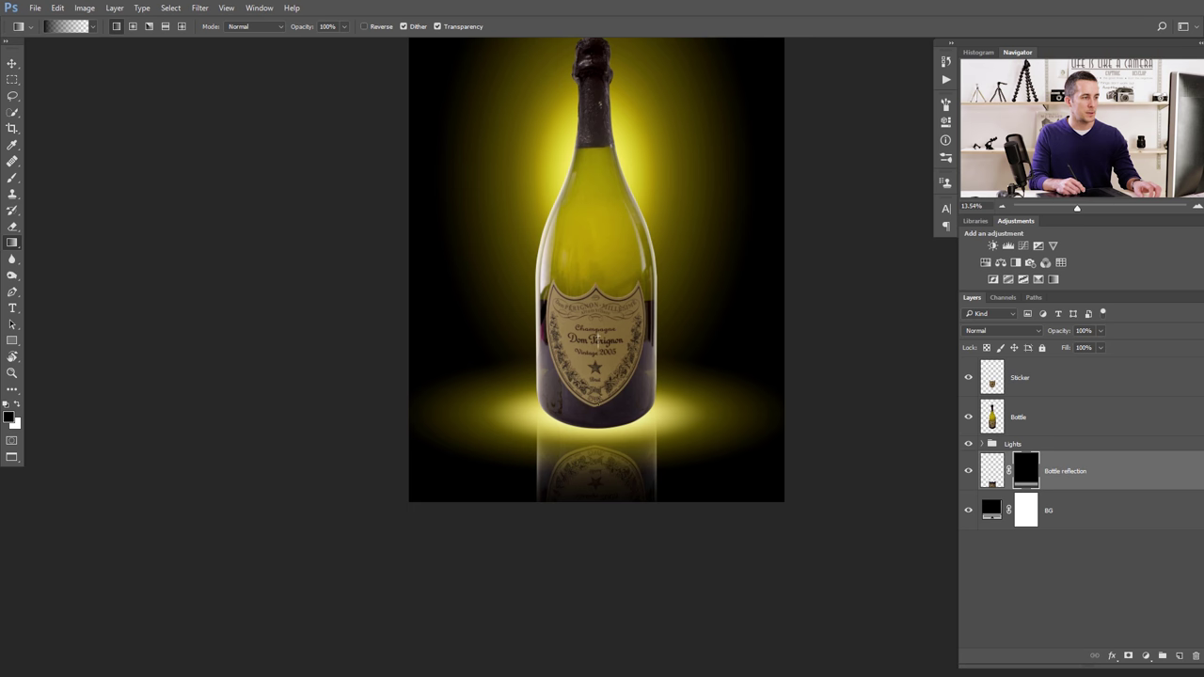
pyautogui.moveTo(596, 343); pyautogui.dragTo(667, 473)
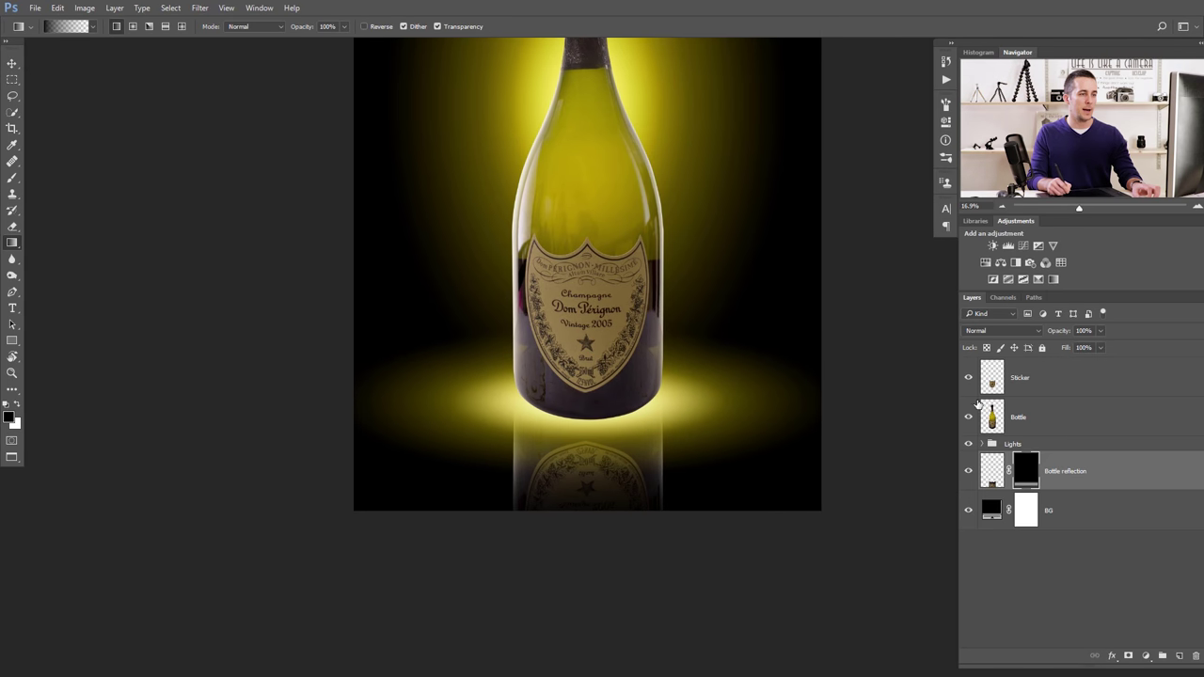
pyautogui.scroll(-2, 623, 416)
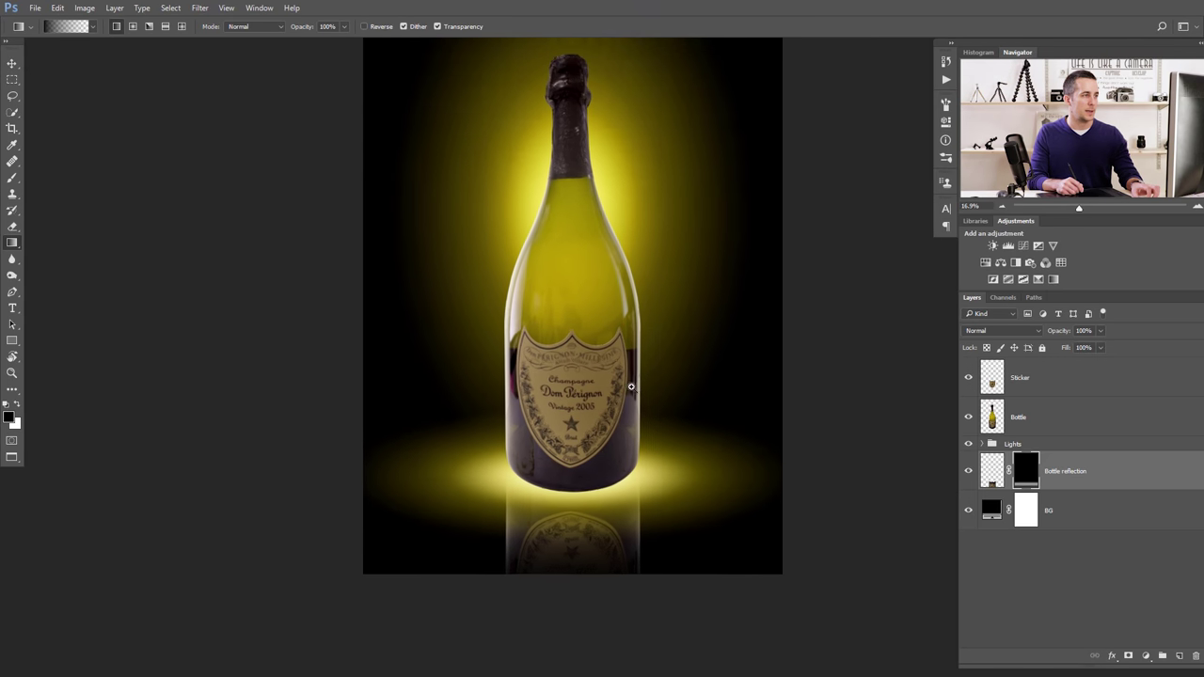
pyautogui.scroll(-2, 631, 387)
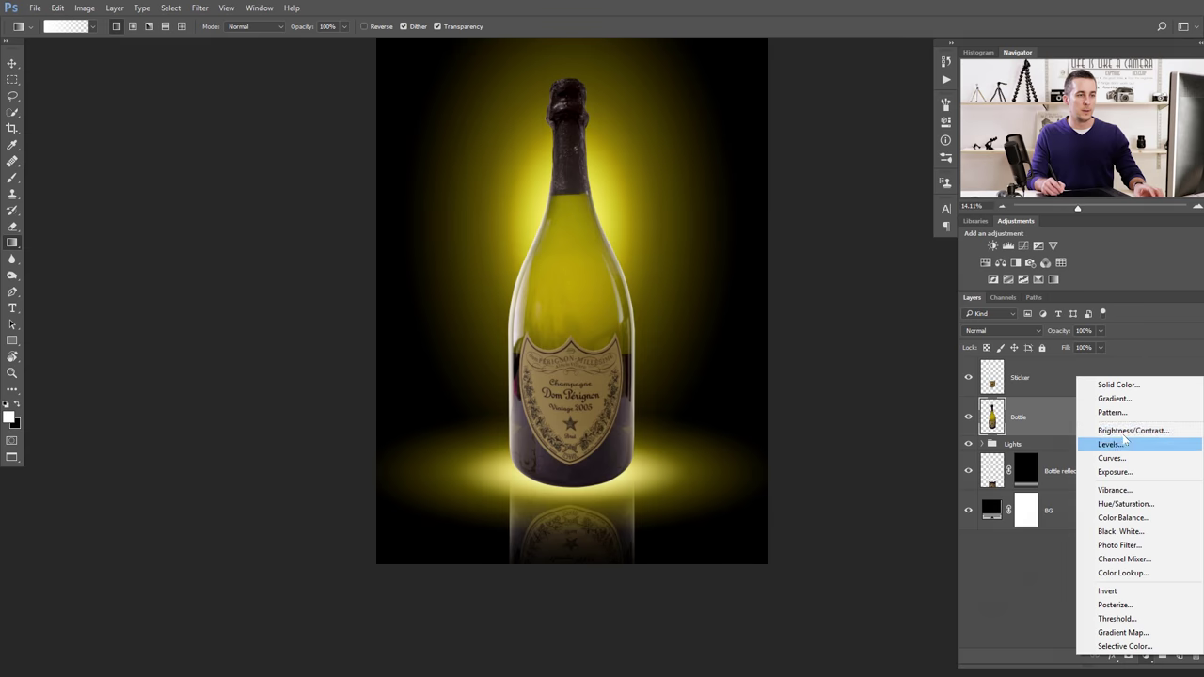
# Add a brightening Curves layer, invert its mask to black, and duplicate it with a darkening curve.
pyautogui.click(1117, 460)
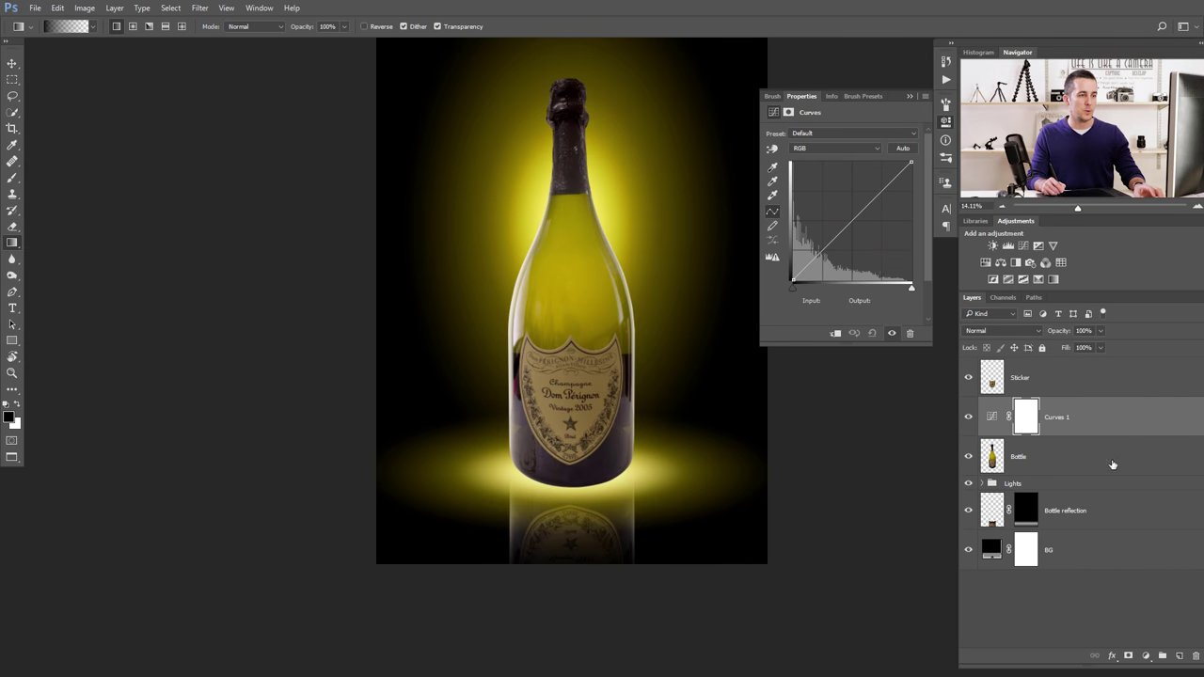
pyautogui.moveTo(840, 232); pyautogui.dragTo(838, 197)
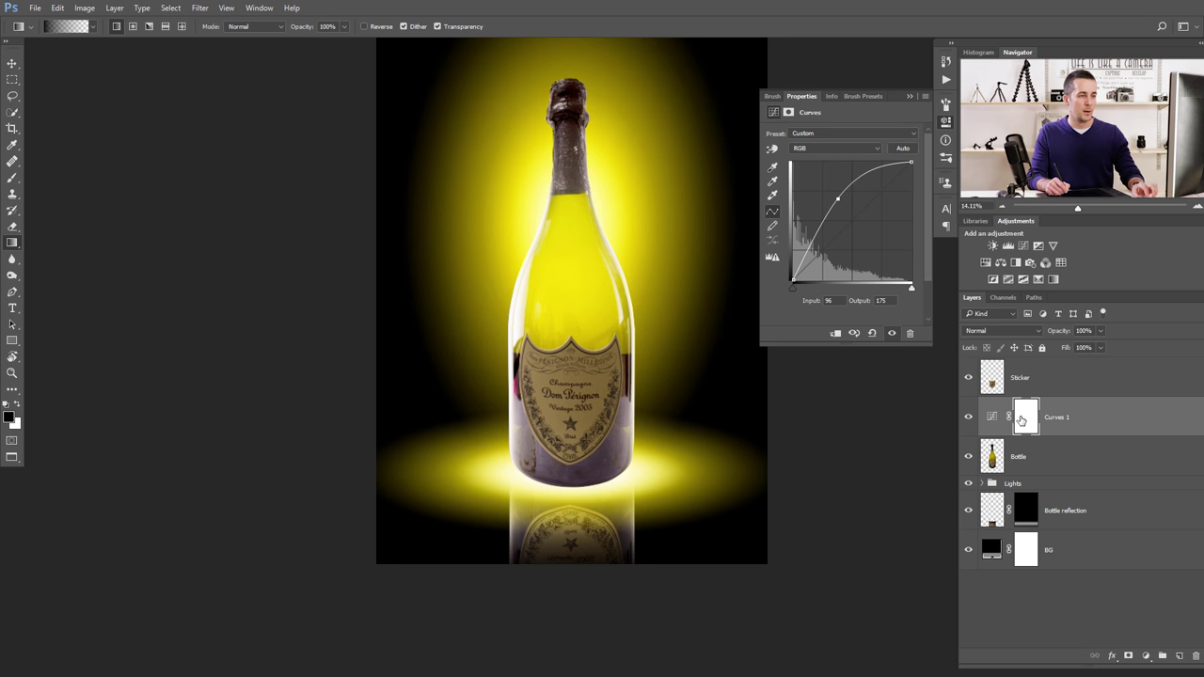
pyautogui.hotkey('ctrl', 'i')
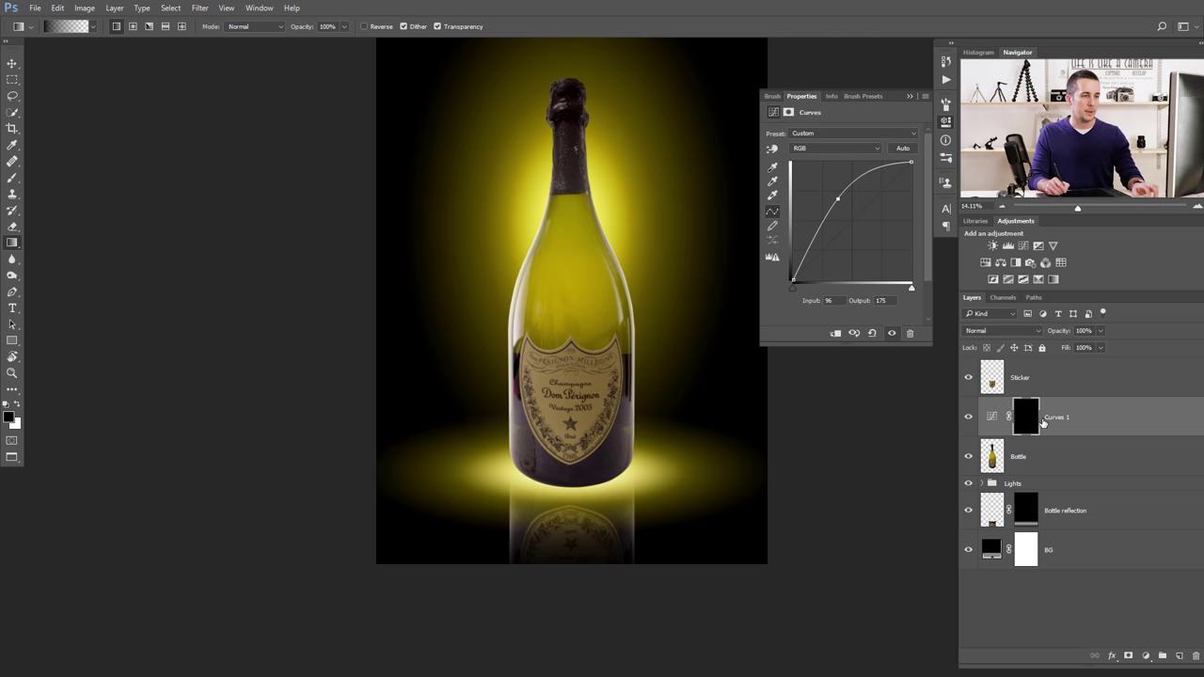
pyautogui.hotkey('ctrl', 'j')
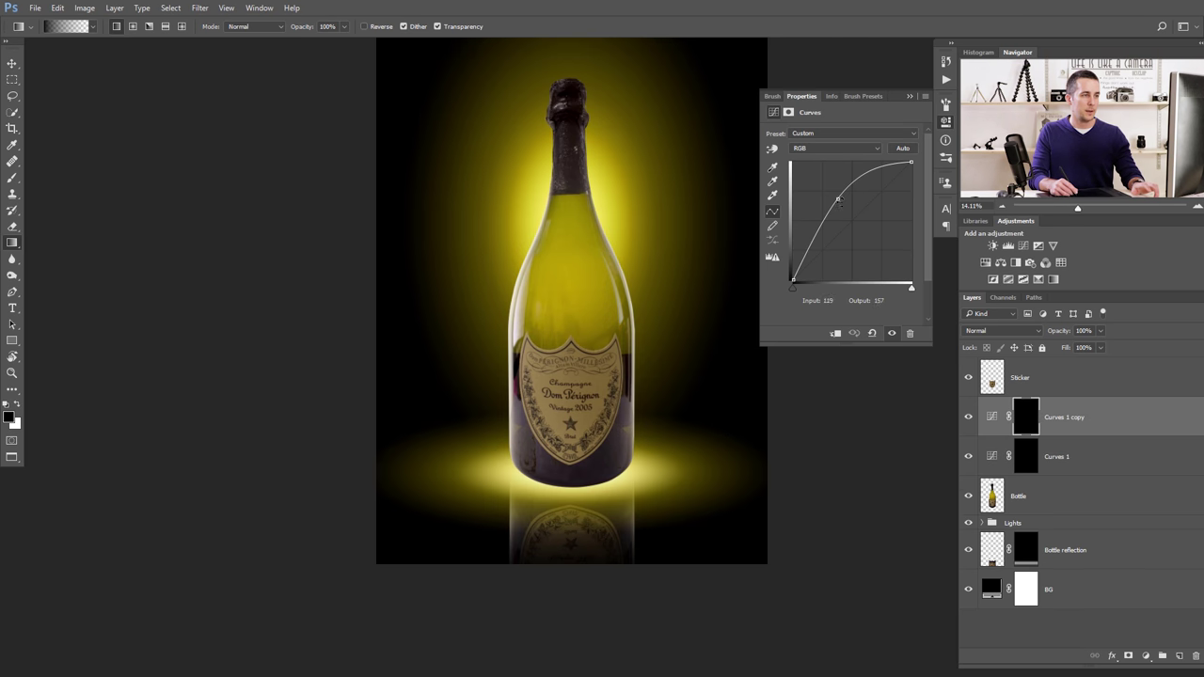
pyautogui.moveTo(838, 199); pyautogui.dragTo(872, 239)
# Rename the two curves layers D and B and clip both to the Bottle layer.
pyautogui.click(945, 121)
pyautogui.doubleClick(1054, 457)
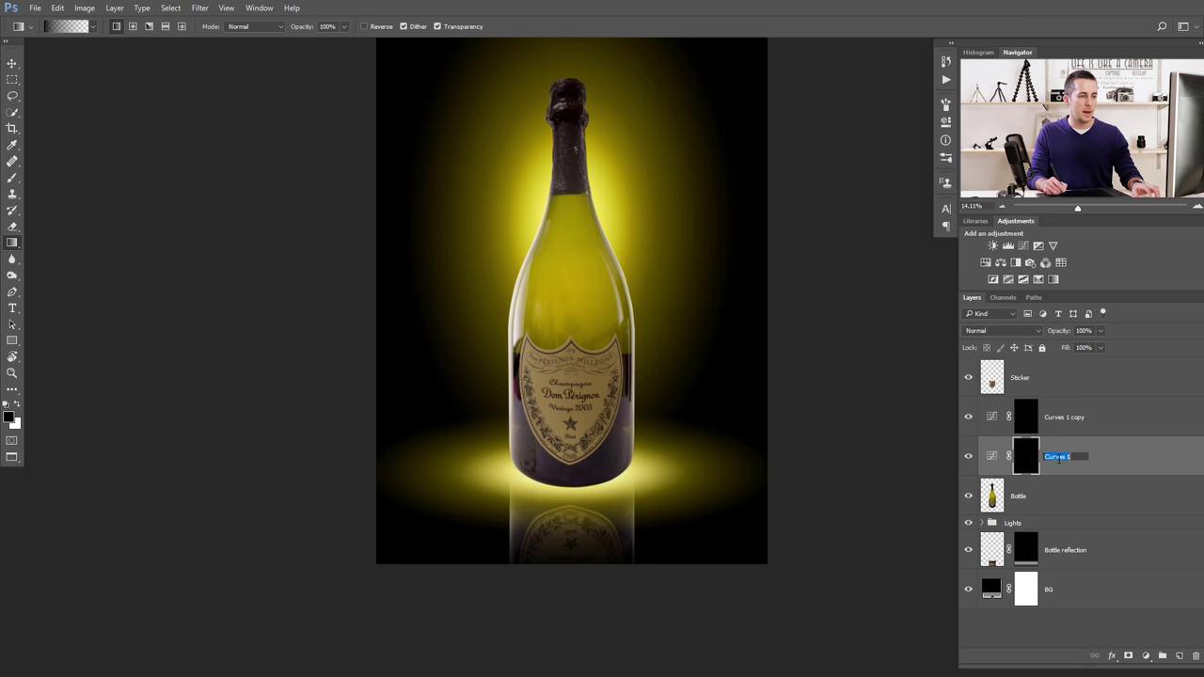
pyautogui.write('D')
pyautogui.doubleClick(1064, 417)
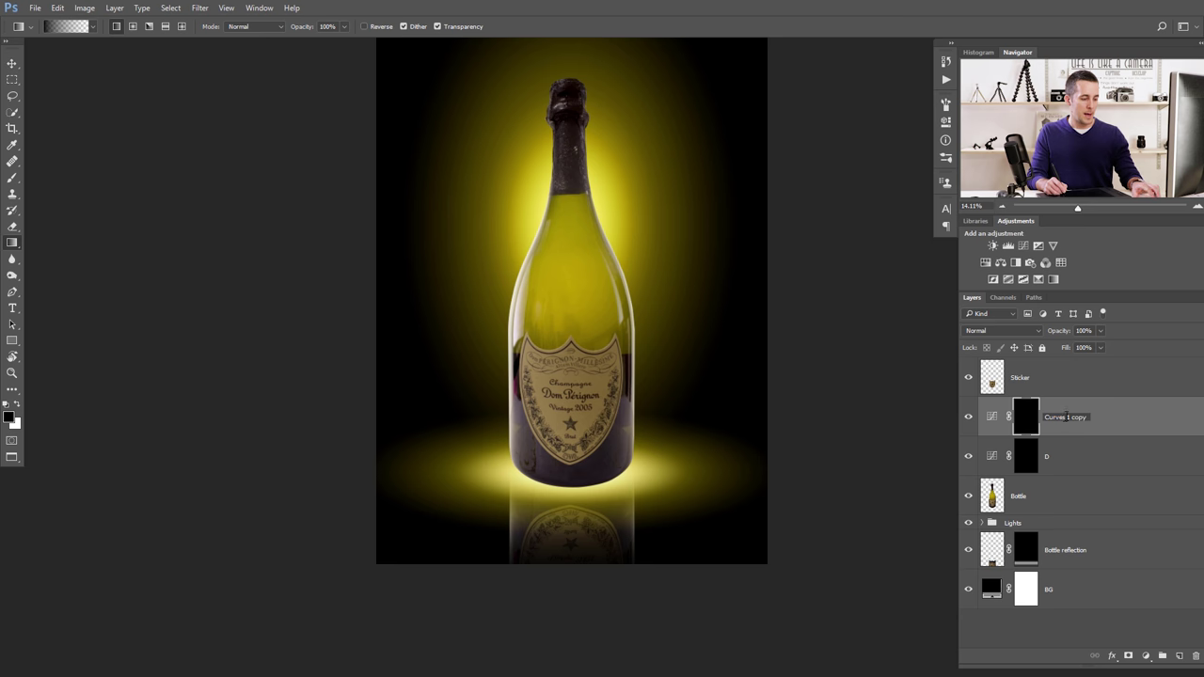
pyautogui.write('B')
pyautogui.click(1031, 457)
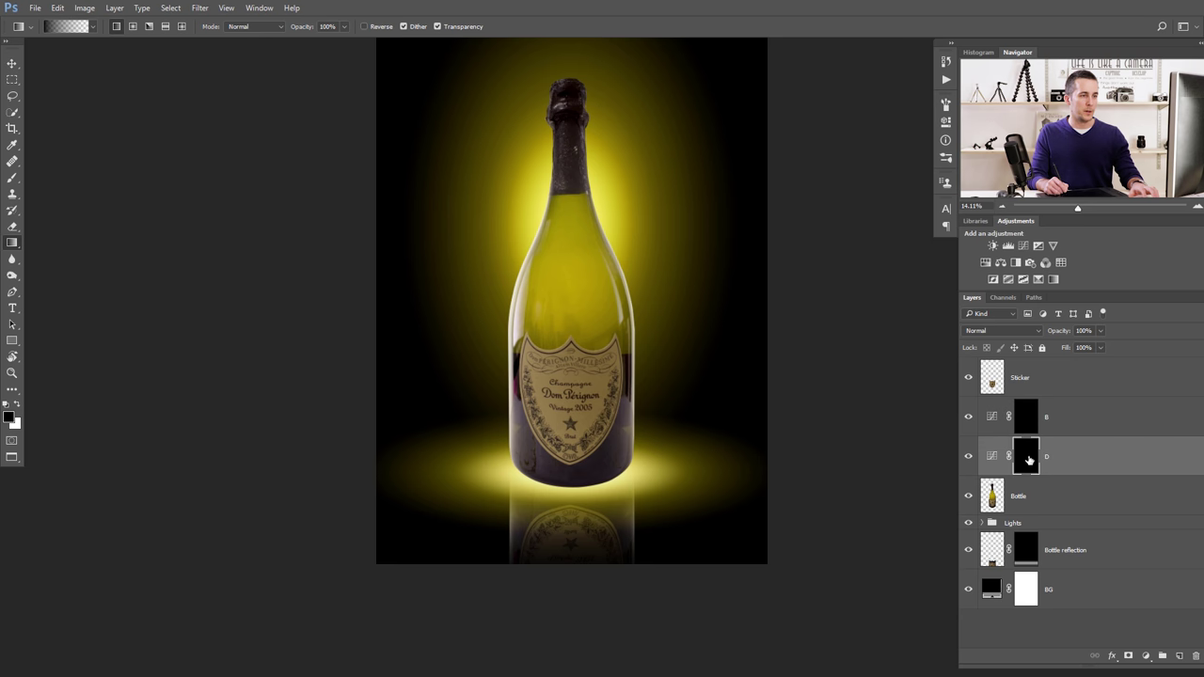
pyautogui.keyDown('alt'); pyautogui.click(995, 470); pyautogui.keyUp('alt')
pyautogui.keyDown('alt'); pyautogui.click(1000, 432); pyautogui.keyUp('alt')
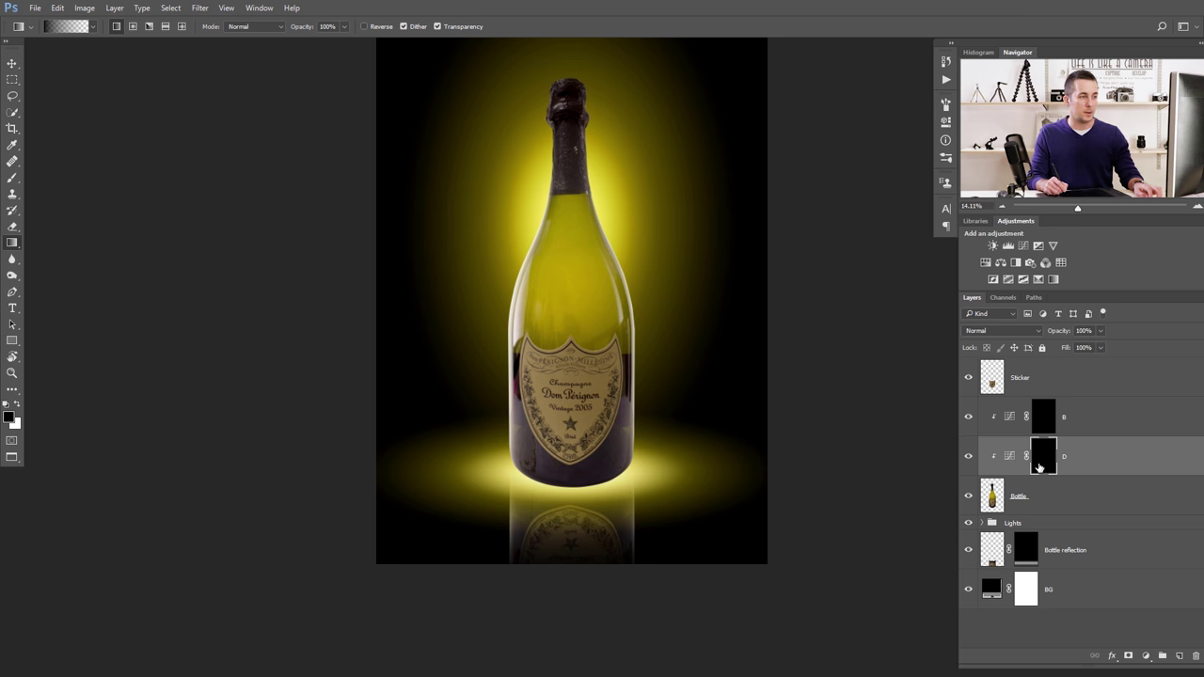
pyautogui.scroll(3, 611, 347)
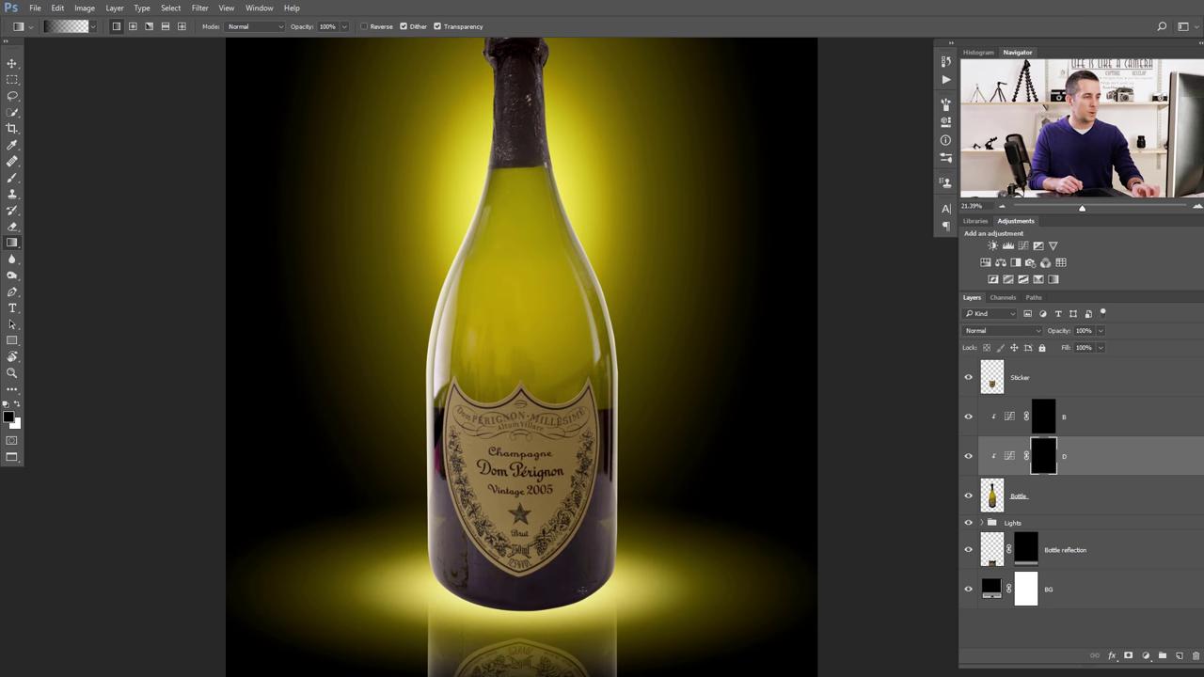
# Set white as foreground and add a new layer named Light clipped to Bottle.
pyautogui.click(991, 499)
pyautogui.press('x')
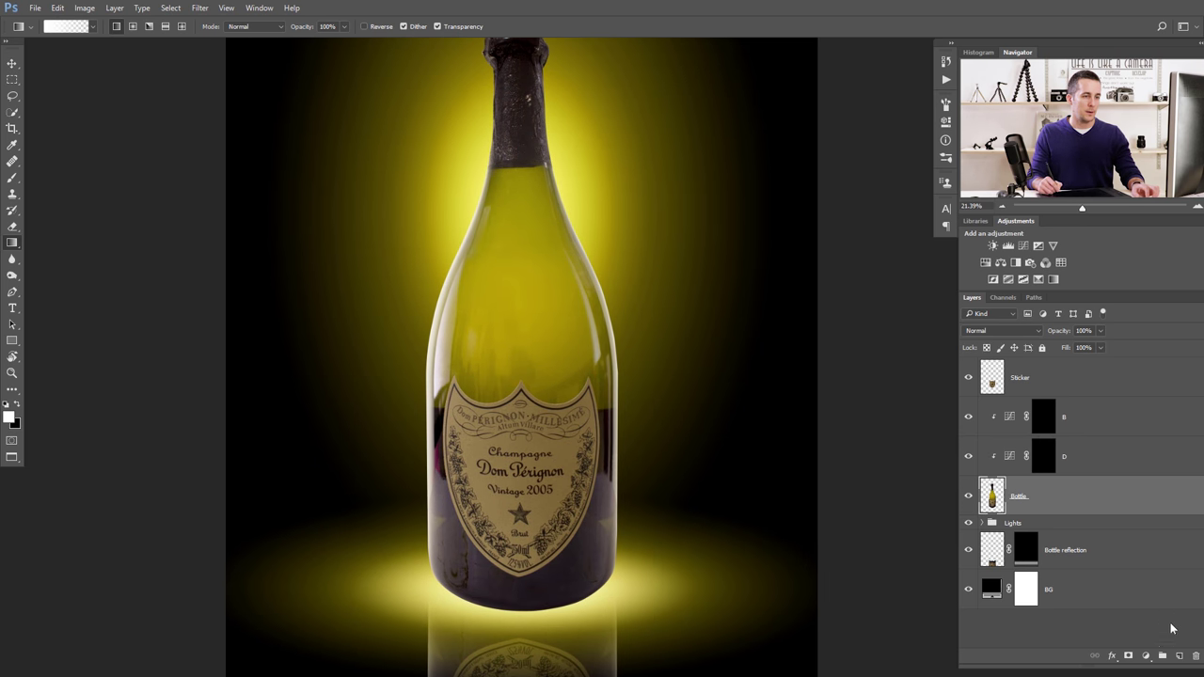
pyautogui.click(1181, 658)
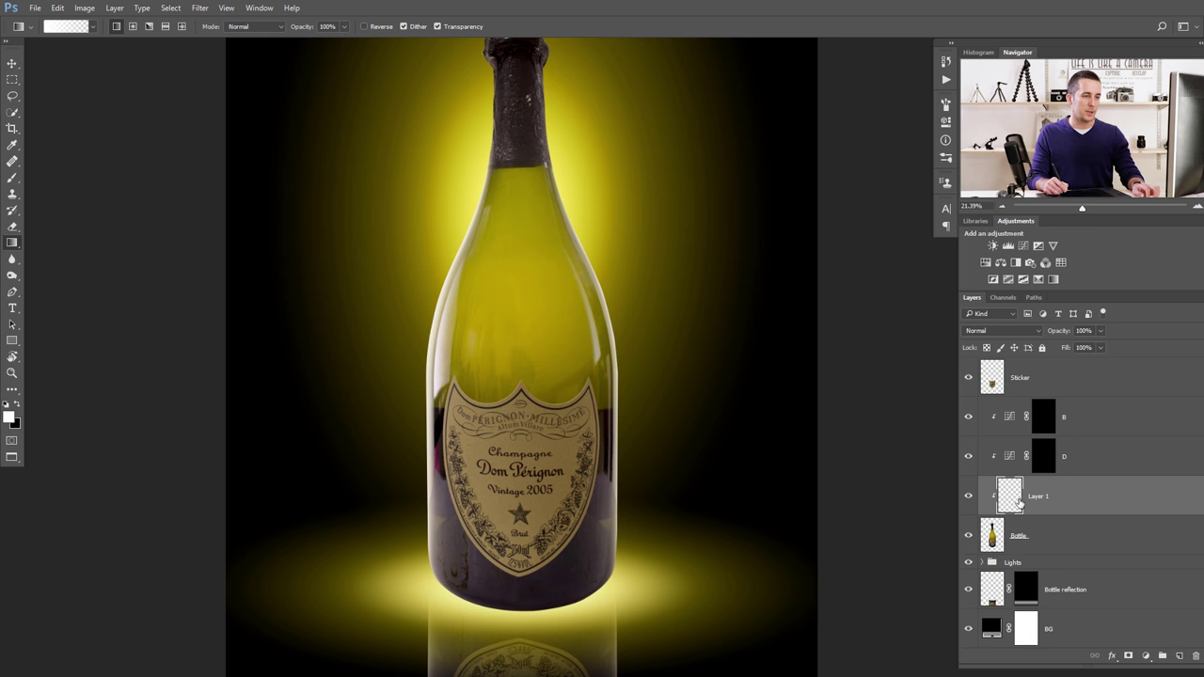
pyautogui.doubleClick(1037, 496)
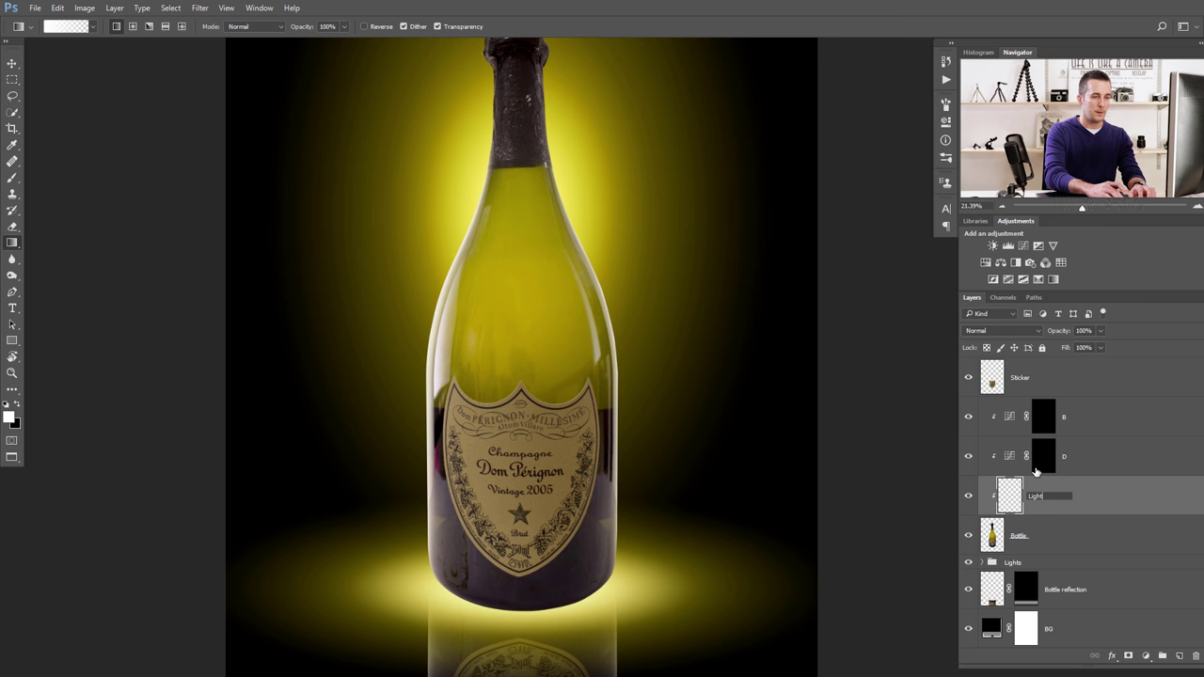
pyautogui.press('Return')
# Paint soft white with a 0%-hardness brush along the bottle's lower rim on Light.
pyautogui.press('b')
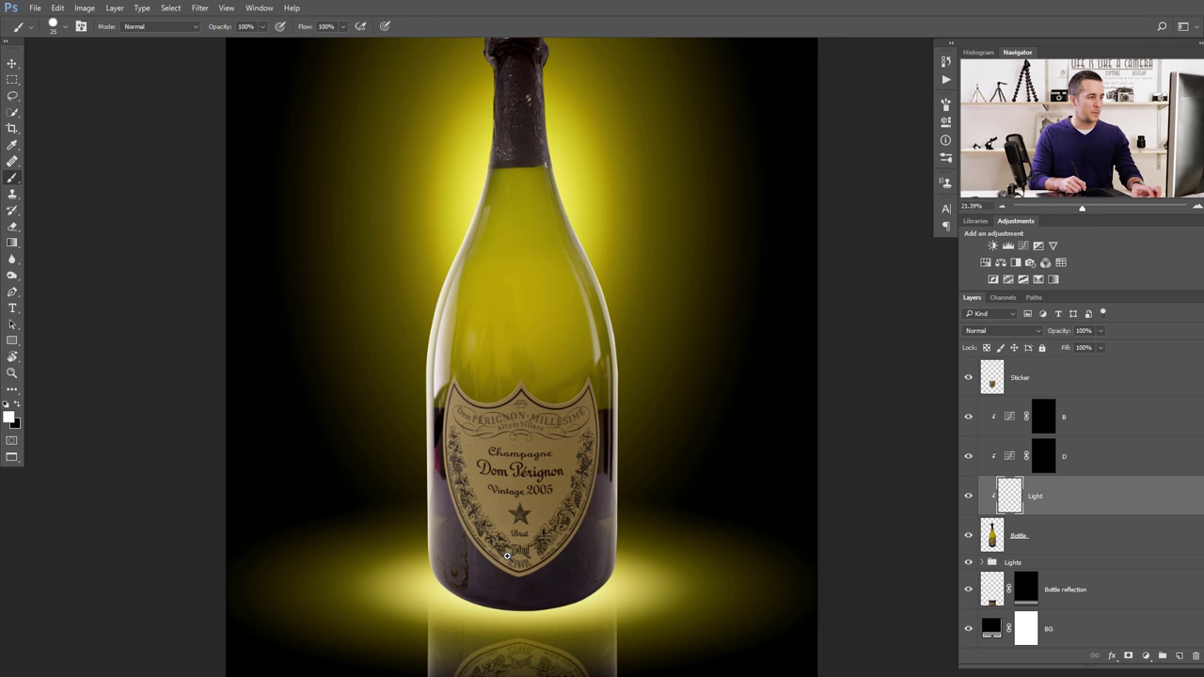
pyautogui.scroll(3, 508, 557)
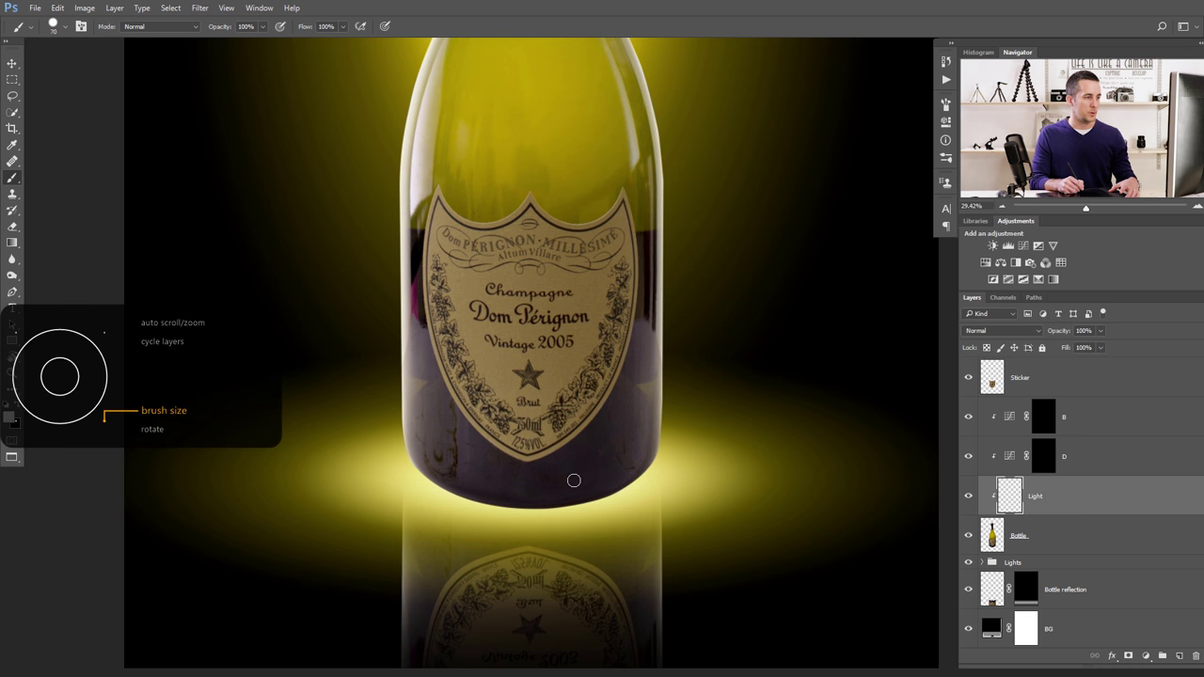
pyautogui.rightClick(574, 481)
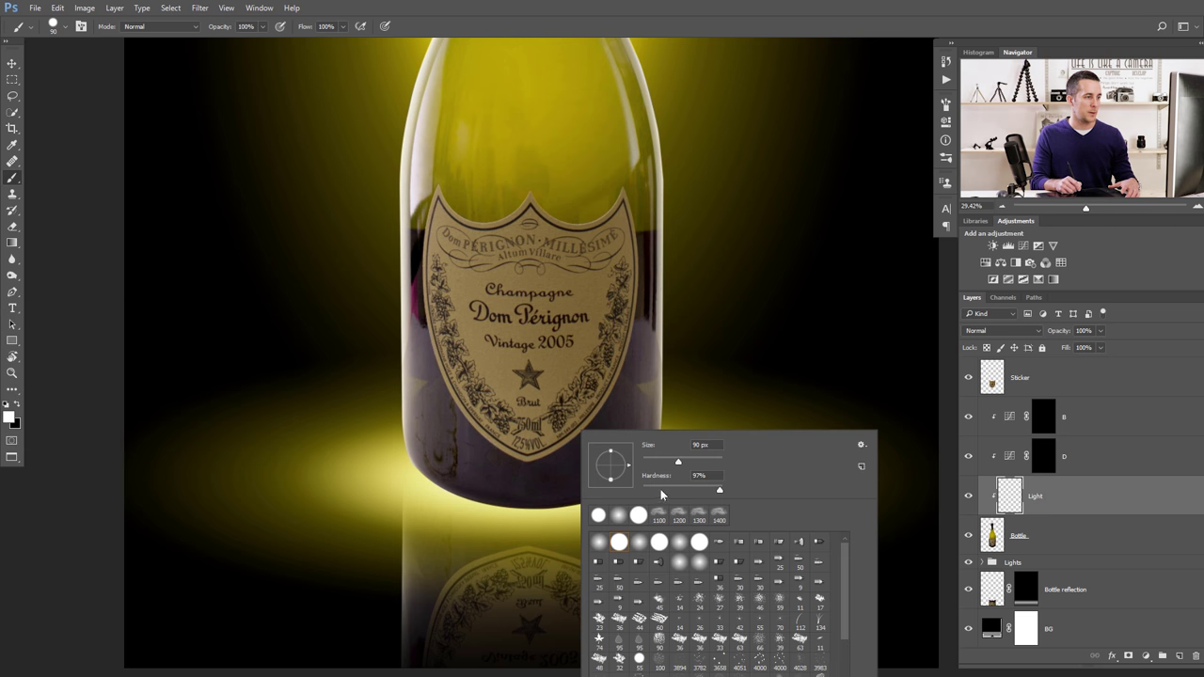
pyautogui.moveTo(661, 494); pyautogui.dragTo(640, 488)
pyautogui.press('Return')
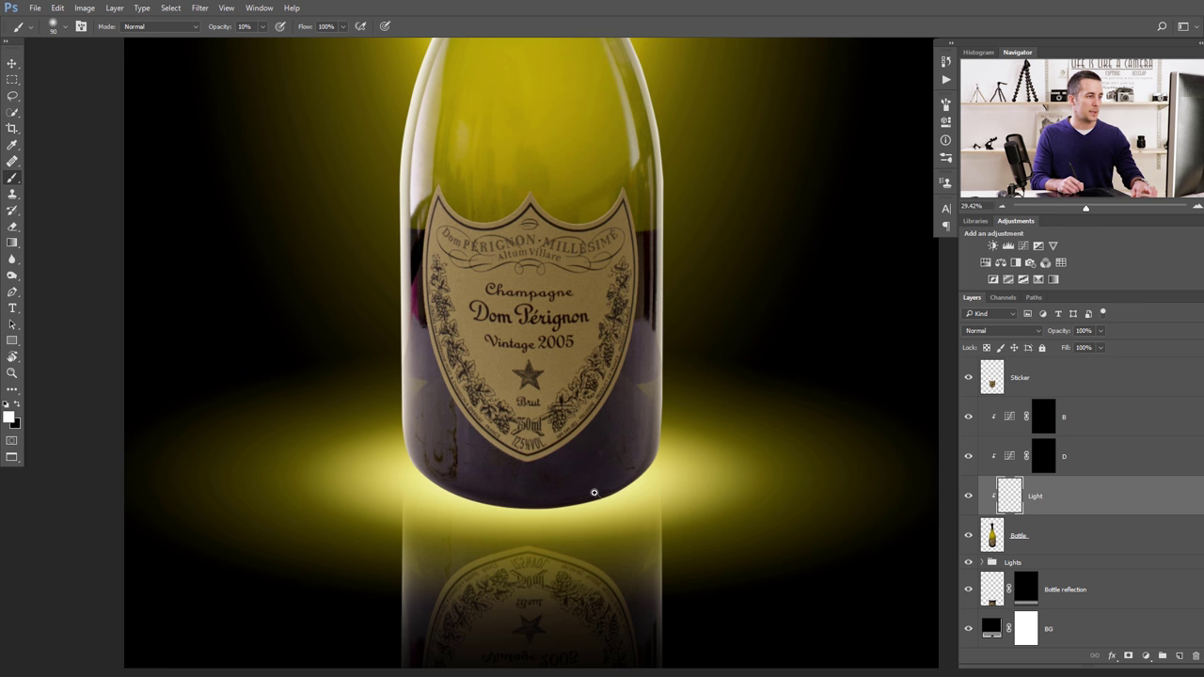
pyautogui.scroll(3, 593, 492)
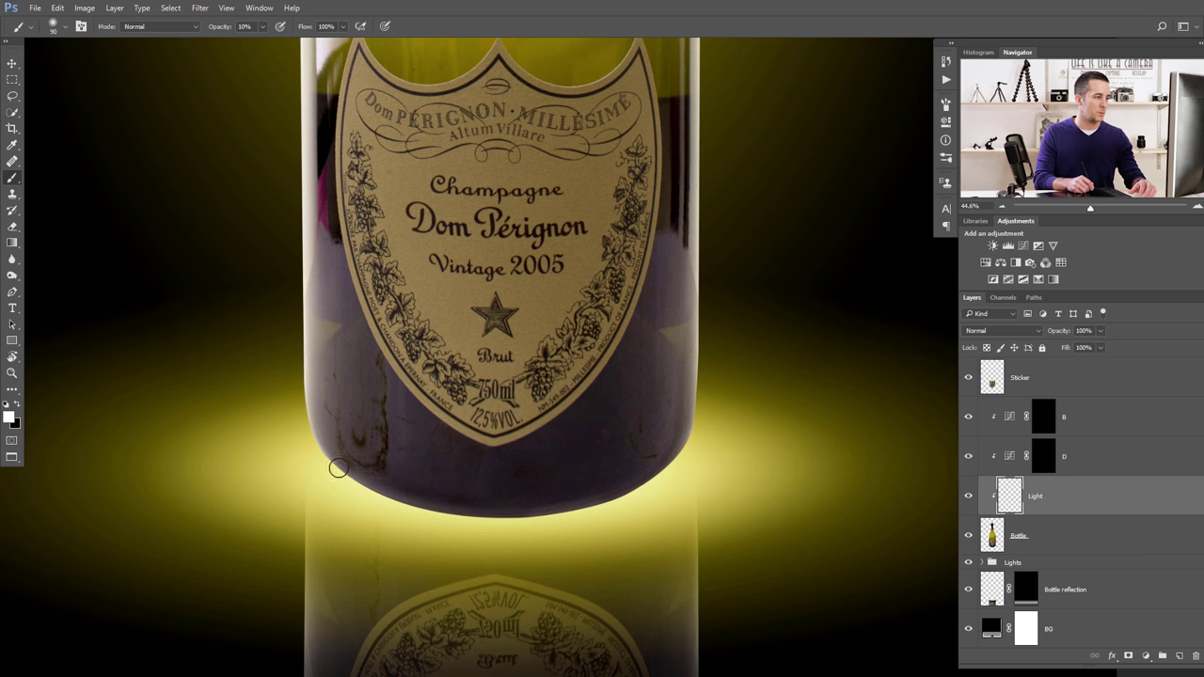
pyautogui.moveTo(322, 457)
pyautogui.mouseDown()
pyautogui.moveTo(430, 512)
pyautogui.moveTo(489, 521)
pyautogui.moveTo(617, 496)
pyautogui.moveTo(565, 517)
pyautogui.moveTo(380, 513)
pyautogui.moveTo(536, 519)
pyautogui.moveTo(639, 489)
pyautogui.moveTo(557, 524)
pyautogui.mouseUp()
pyautogui.moveTo(499, 524)
pyautogui.mouseDown()
pyautogui.moveTo(564, 510)
pyautogui.moveTo(365, 505)
pyautogui.moveTo(567, 521)
pyautogui.moveTo(401, 506)
pyautogui.moveTo(389, 517)
pyautogui.moveTo(255, 424)
pyautogui.moveTo(430, 510)
pyautogui.moveTo(301, 443)
pyautogui.moveTo(379, 494)
pyautogui.moveTo(535, 524)
pyautogui.moveTo(503, 520)
pyautogui.moveTo(586, 510)
pyautogui.moveTo(436, 510)
pyautogui.moveTo(570, 516)
pyautogui.moveTo(700, 451)
pyautogui.moveTo(718, 420)
pyautogui.moveTo(573, 510)
pyautogui.moveTo(309, 487)
pyautogui.moveTo(486, 520)
pyautogui.mouseUp()
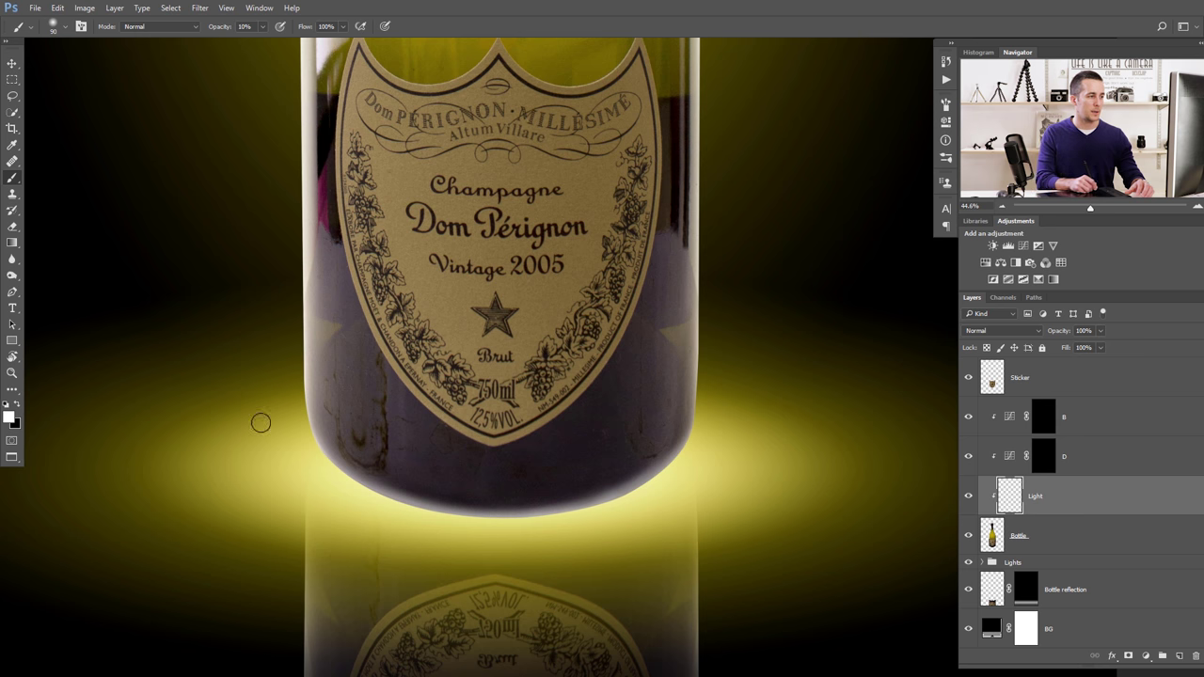
pyautogui.hotkey('ctrl', '0')
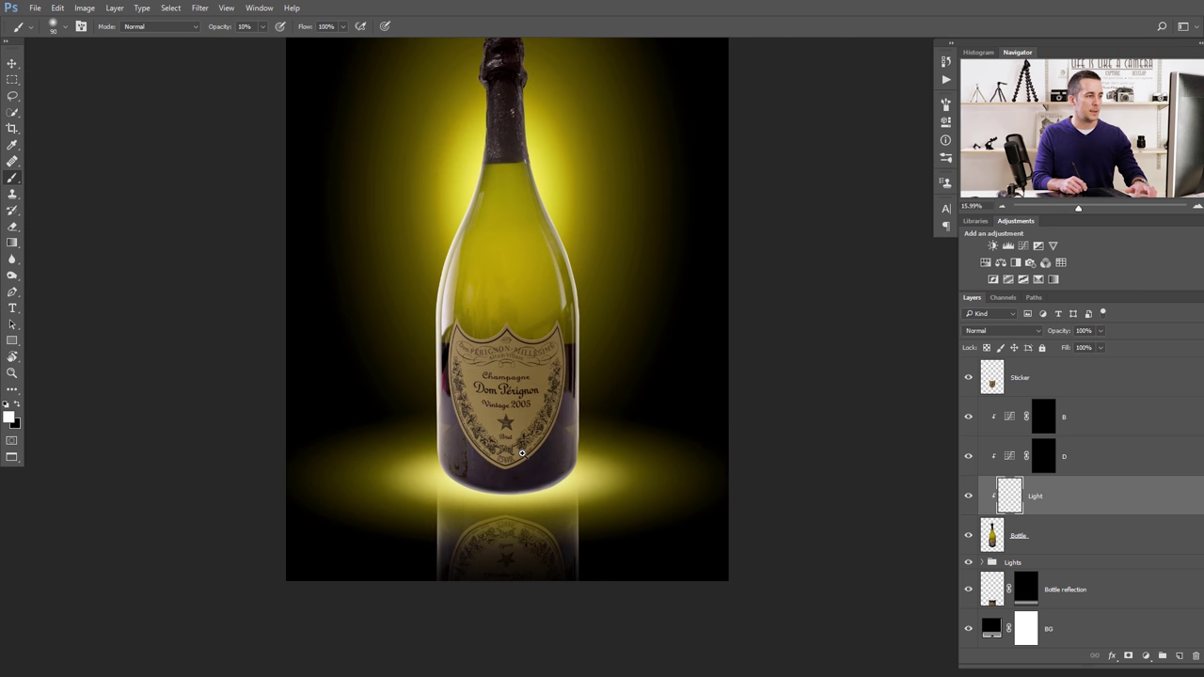
pyautogui.scroll(2, 583, 407)
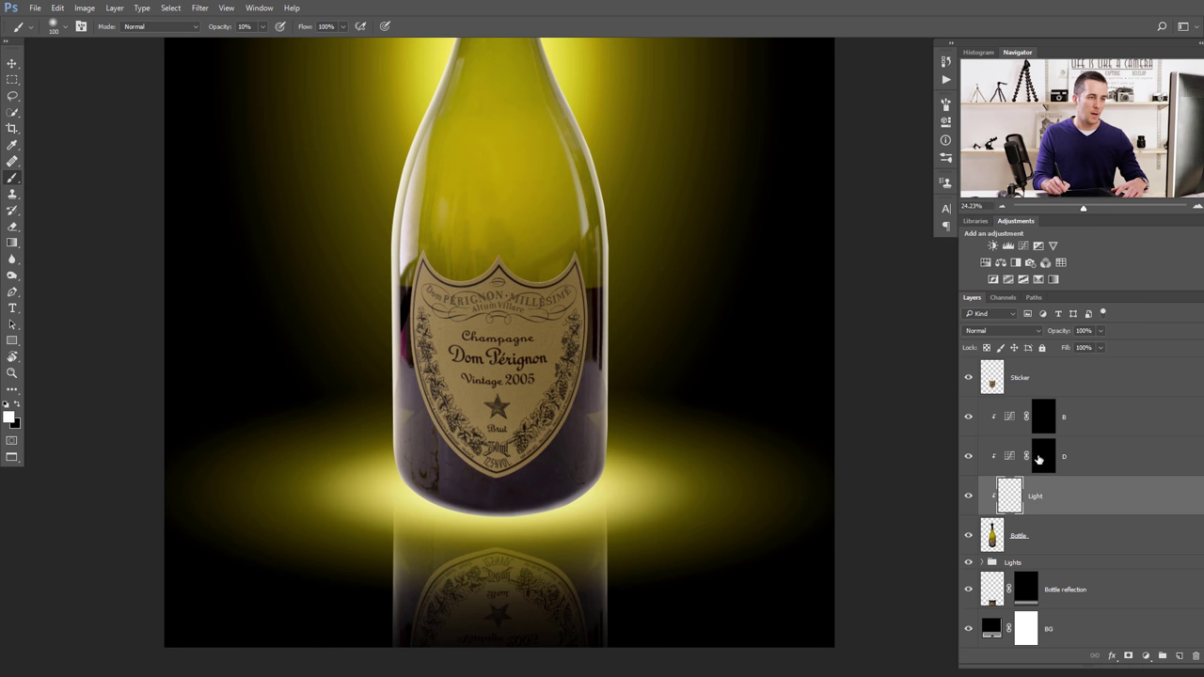
# Paint white into layer D's mask along the bottle's right edge and up toward the neck.
pyautogui.click(1038, 458)
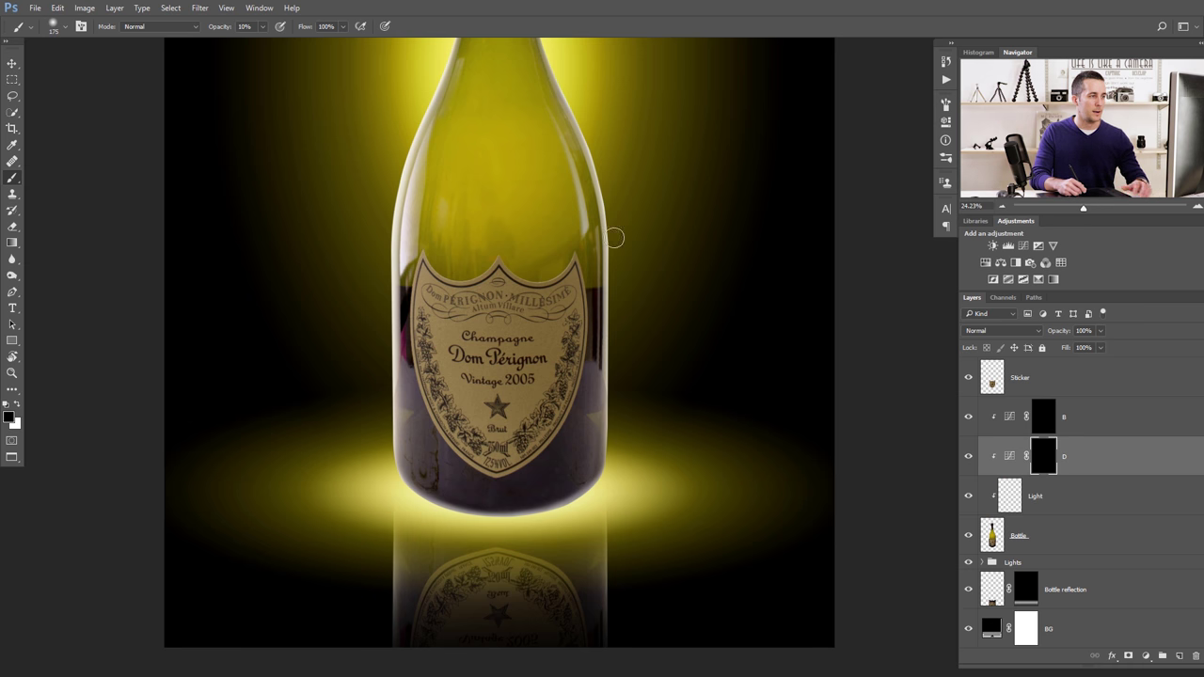
pyautogui.scroll(2, 614, 266)
pyautogui.press('x')
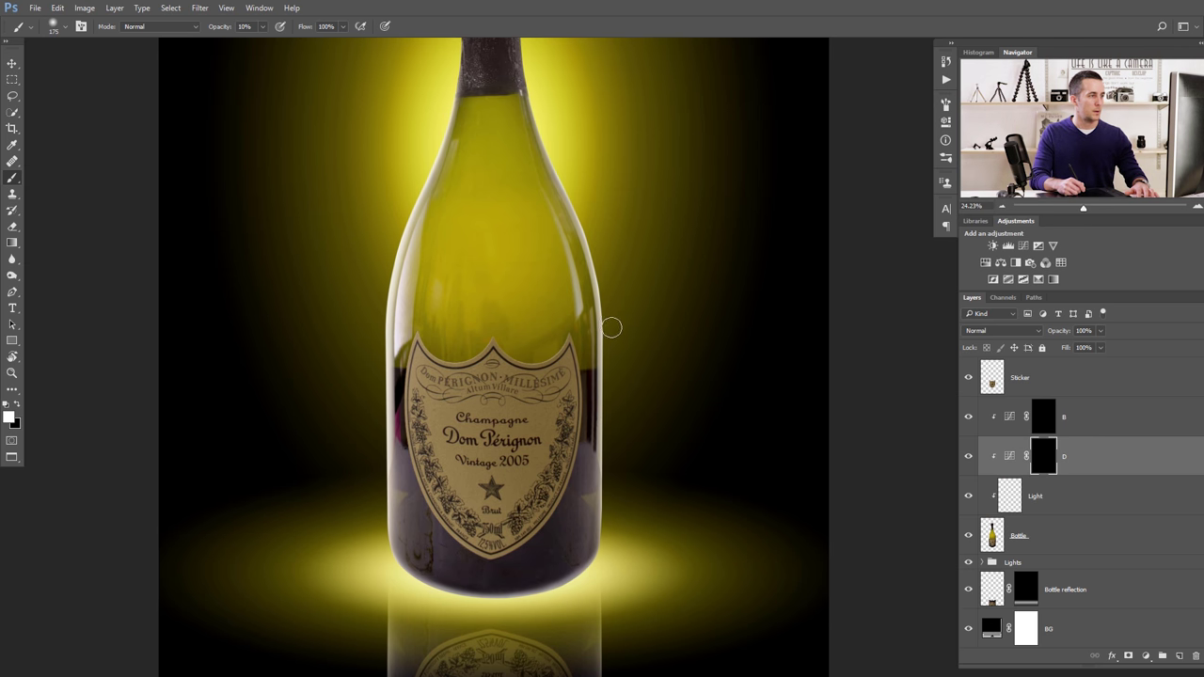
pyautogui.moveTo(610, 468); pyautogui.dragTo(610, 386)
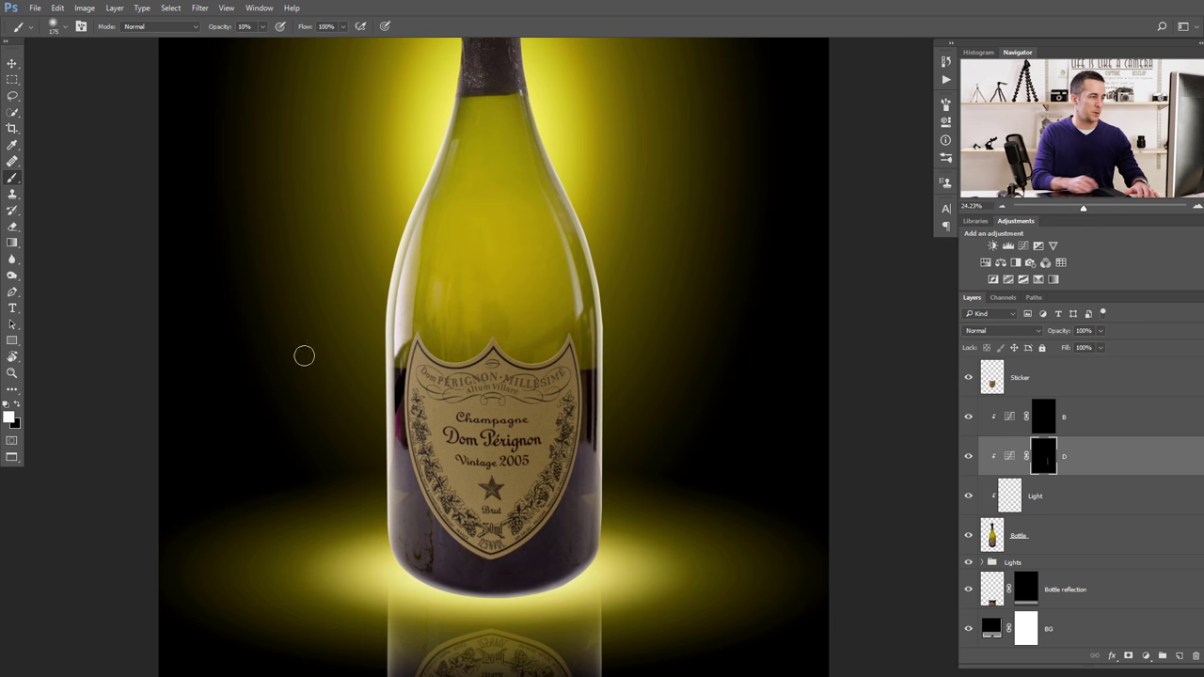
pyautogui.moveTo(613, 329); pyautogui.dragTo(611, 374)
pyautogui.moveTo(604, 496); pyautogui.dragTo(610, 549)
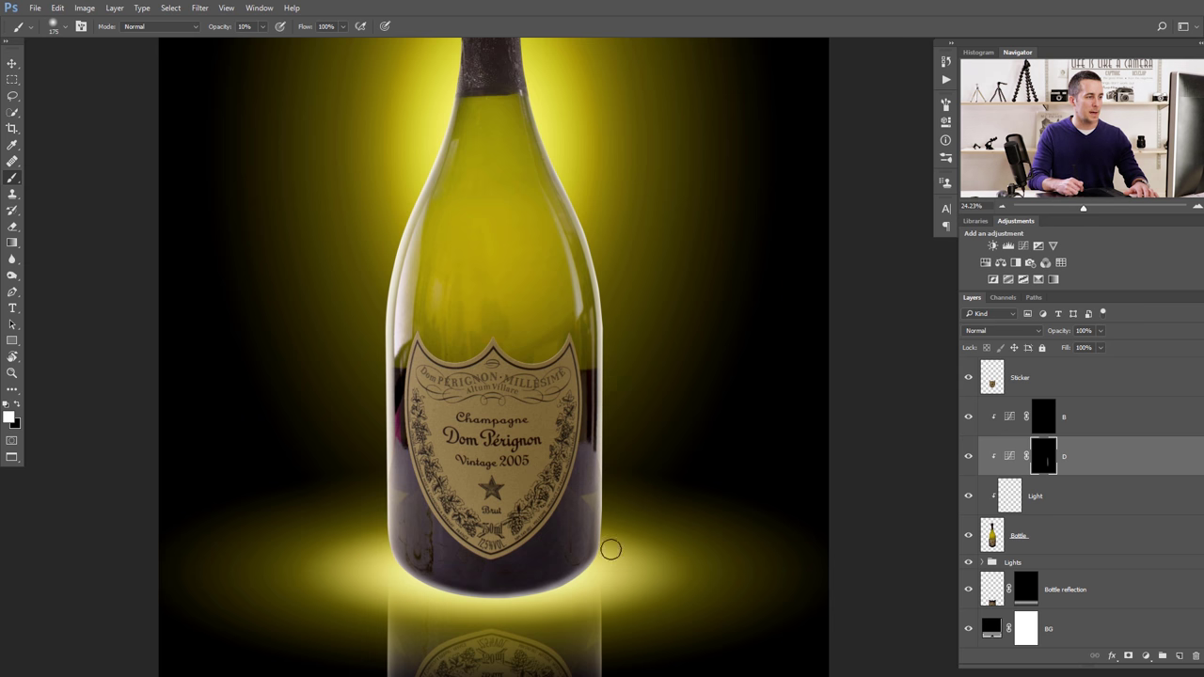
pyautogui.scroll(3, 602, 376)
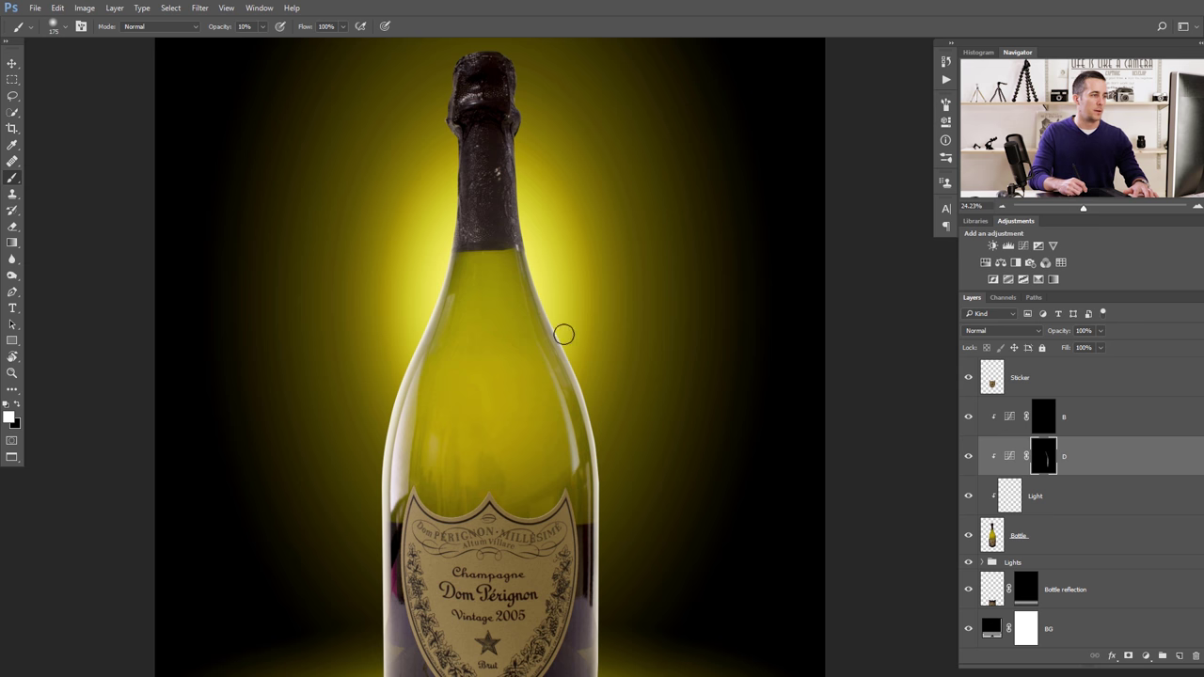
pyautogui.moveTo(564, 335); pyautogui.dragTo(516, 133)
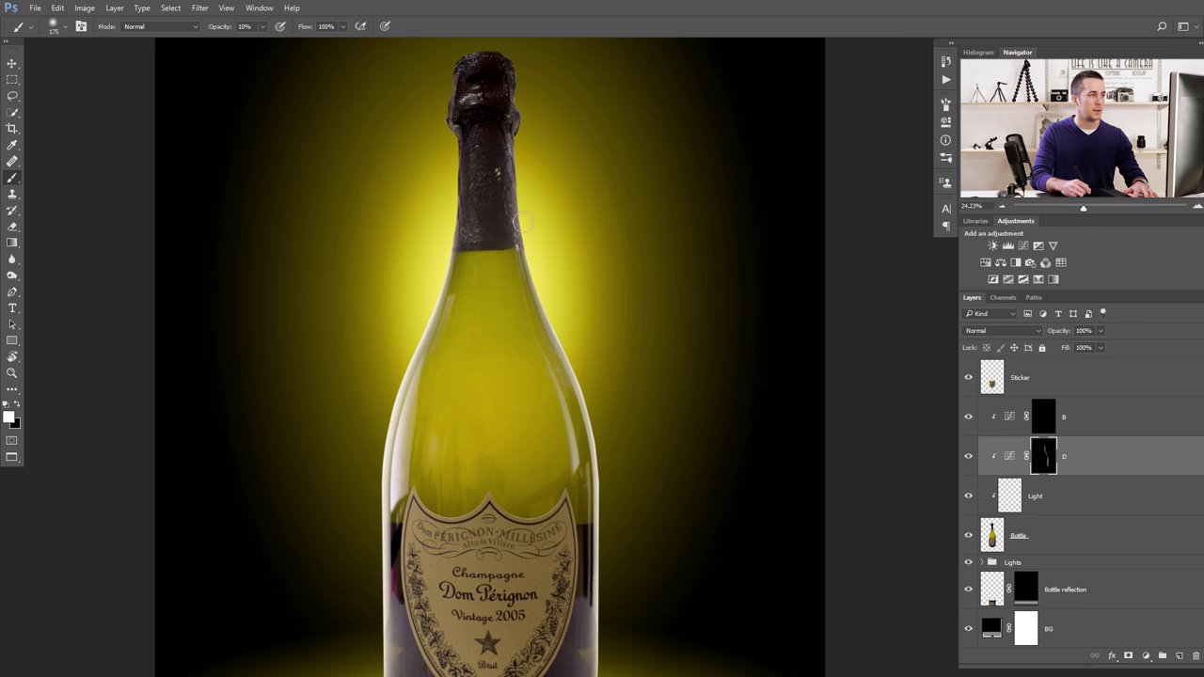
# Pan around the canvas to inspect the label, the base and the reflection.
pyautogui.scroll(2, 523, 218)
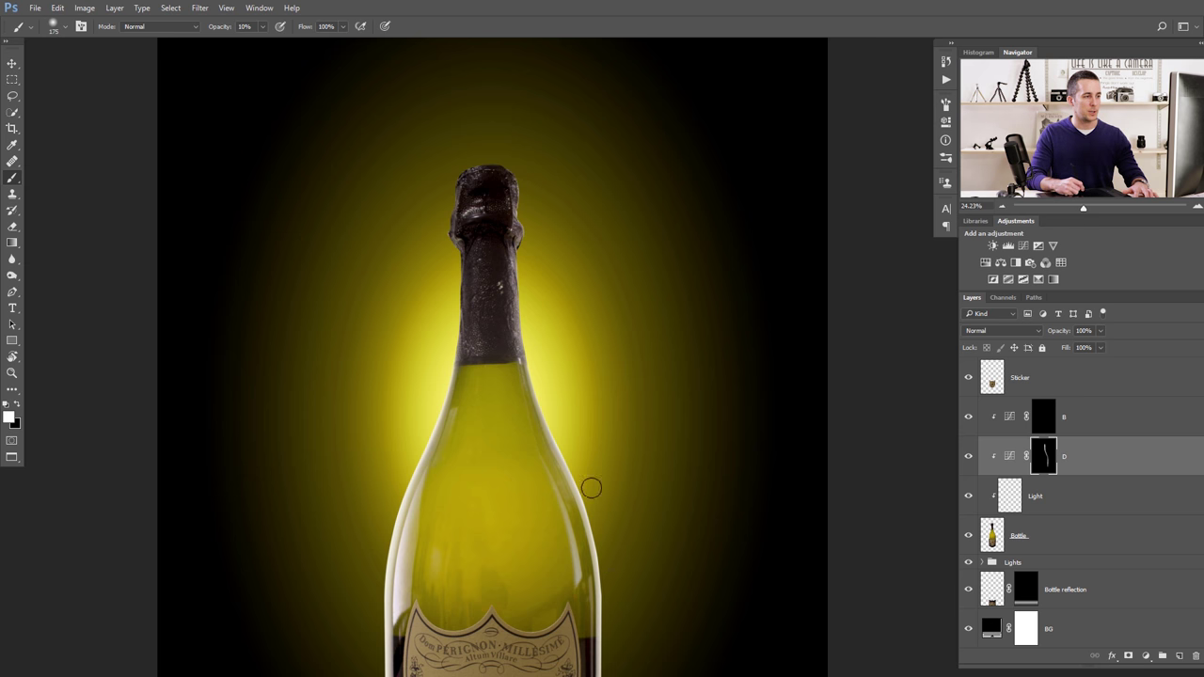
pyautogui.moveTo(590, 487); pyautogui.dragTo(596, 377)
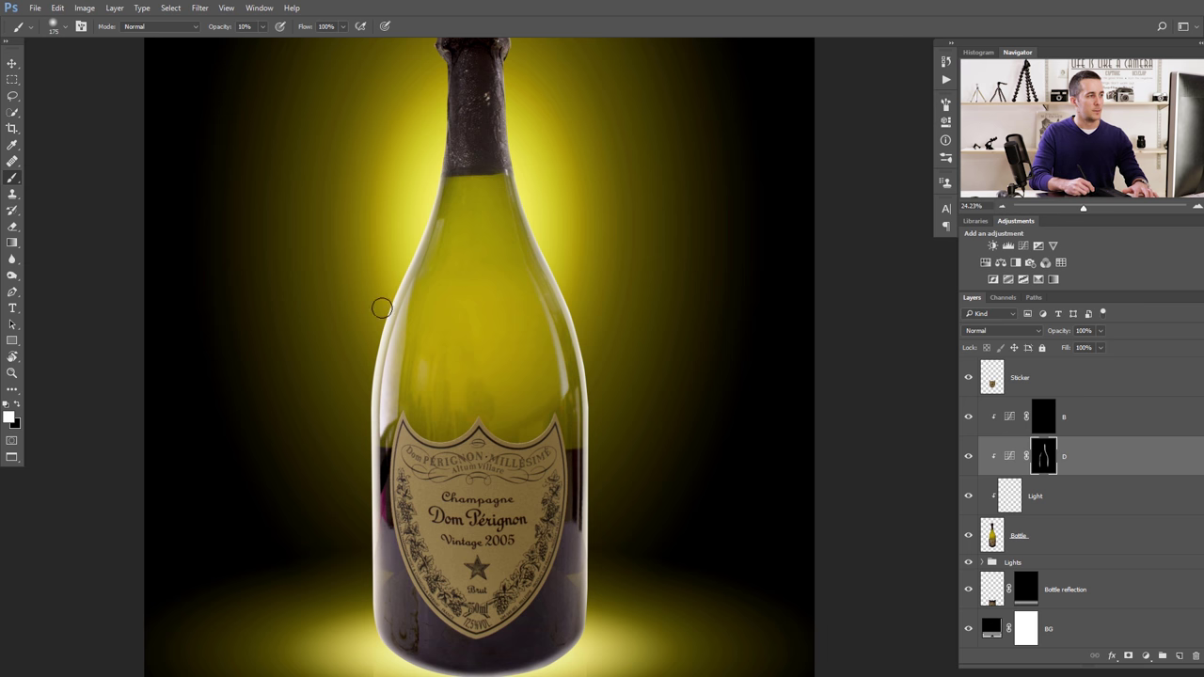
pyautogui.scroll(2, 378, 327)
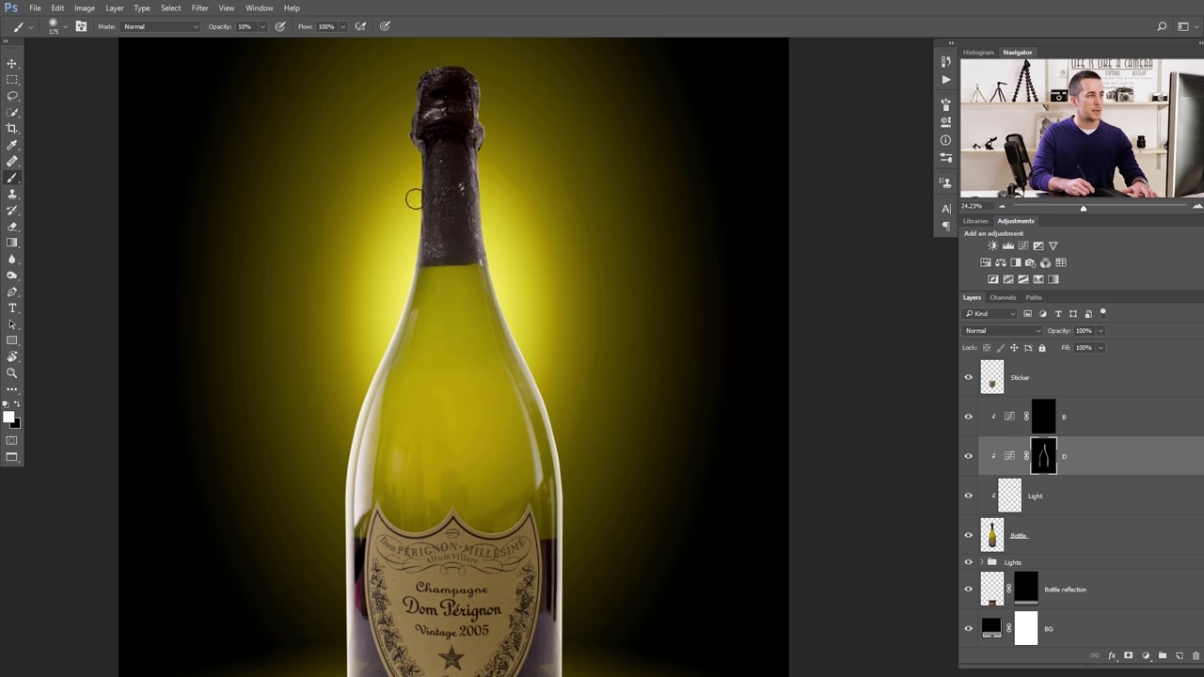
pyautogui.scroll(2, 418, 186)
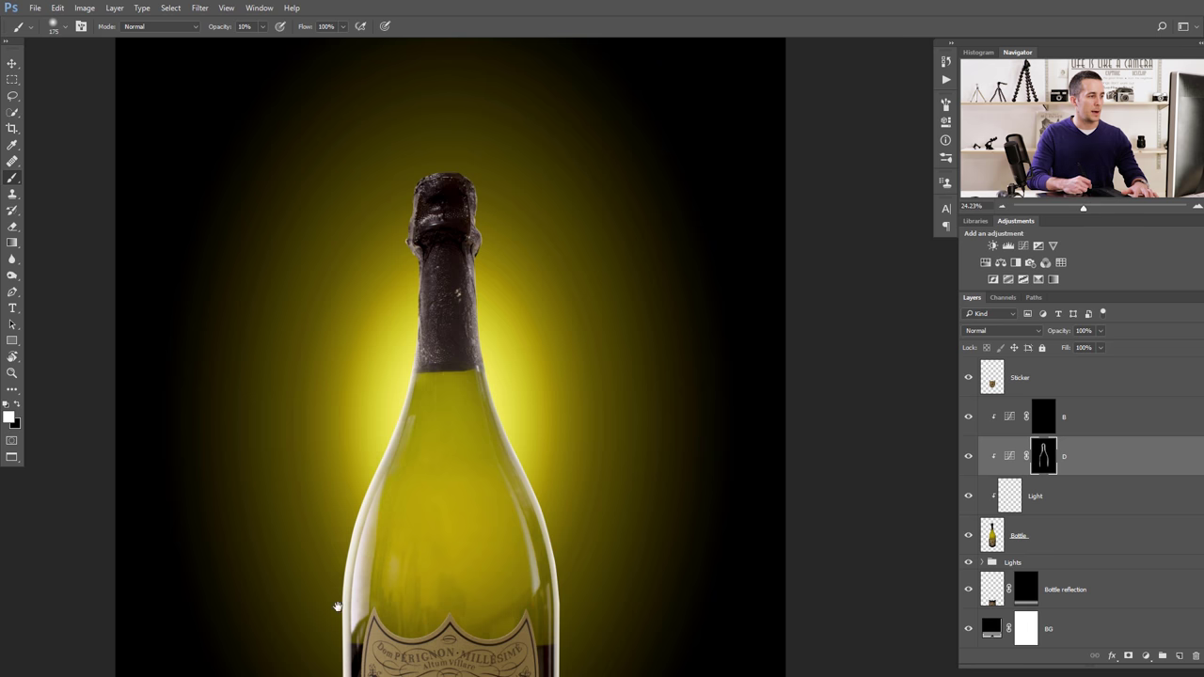
pyautogui.moveTo(338, 607); pyautogui.dragTo(379, 428)
pyautogui.moveTo(375, 622); pyautogui.dragTo(382, 527)
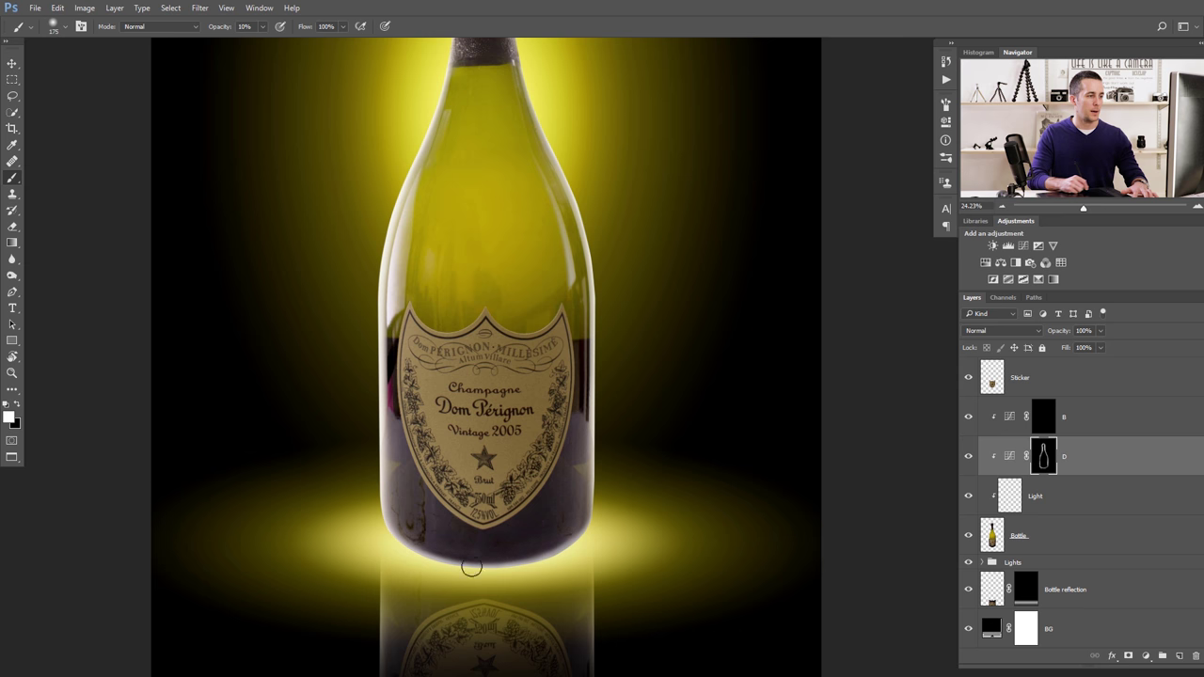
# Paint white into B's mask on the lower body and base with a 200–250 brush, checking the Sticker layer.
pyautogui.click(1044, 417)
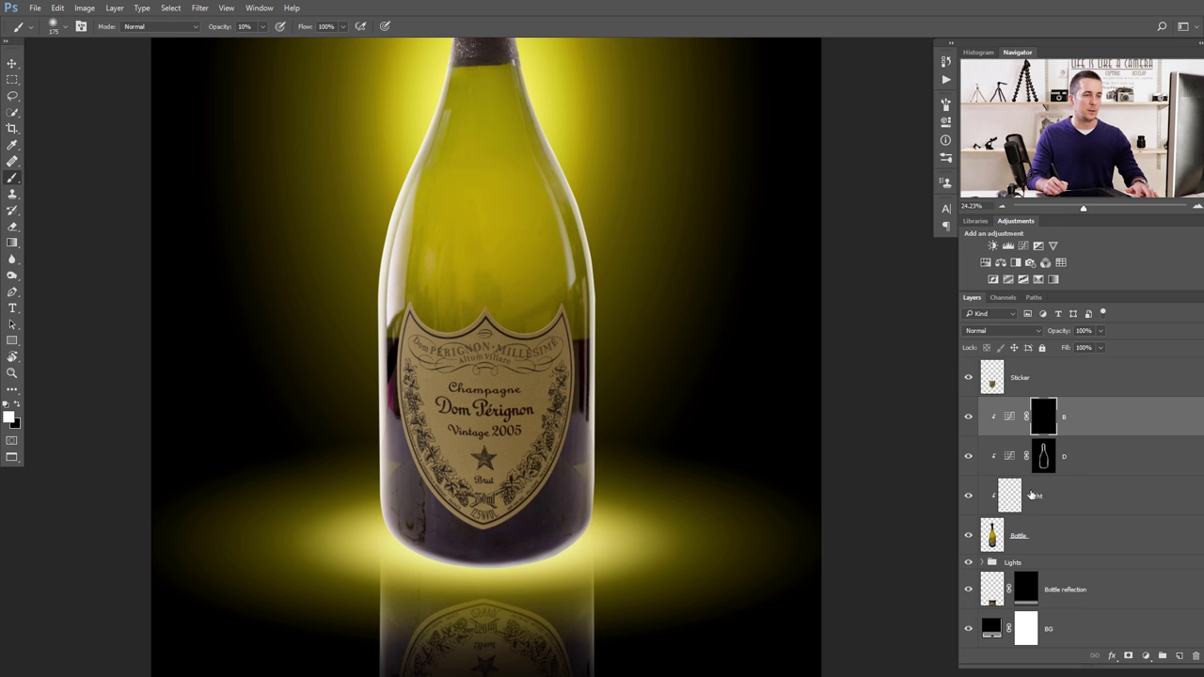
pyautogui.hscroll(2, 599, 438)
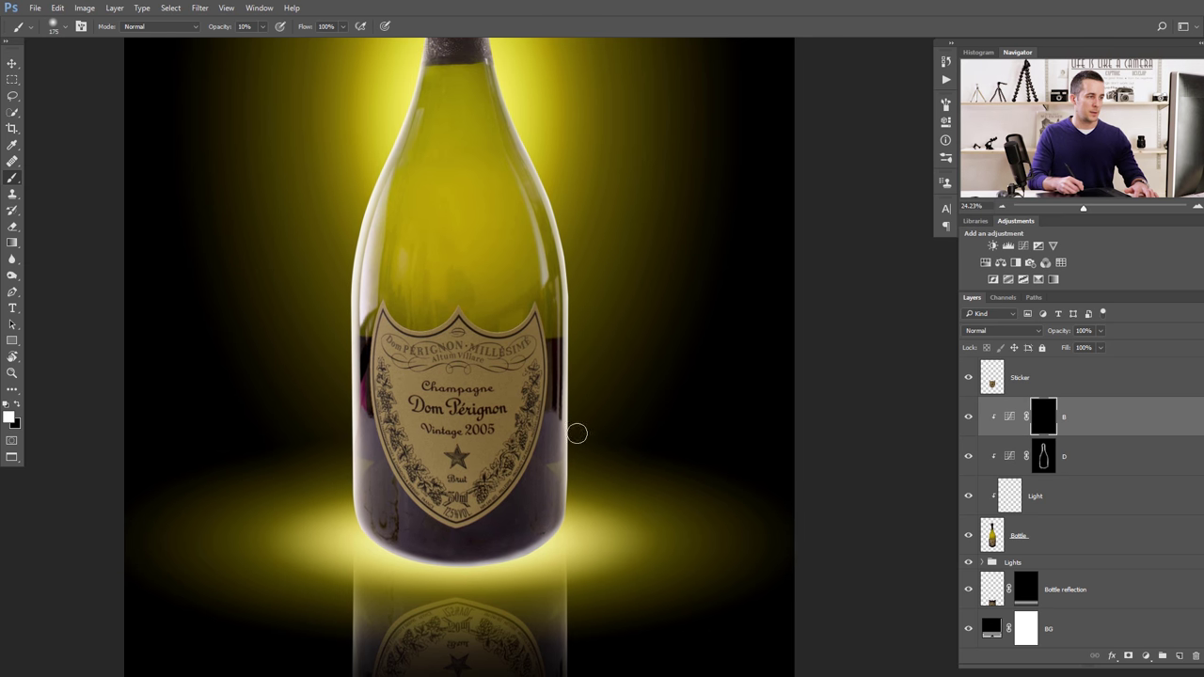
pyautogui.press(']')
pyautogui.moveTo(529, 484)
pyautogui.mouseDown()
pyautogui.moveTo(552, 404)
pyautogui.moveTo(498, 524)
pyautogui.moveTo(552, 471)
pyautogui.mouseUp()
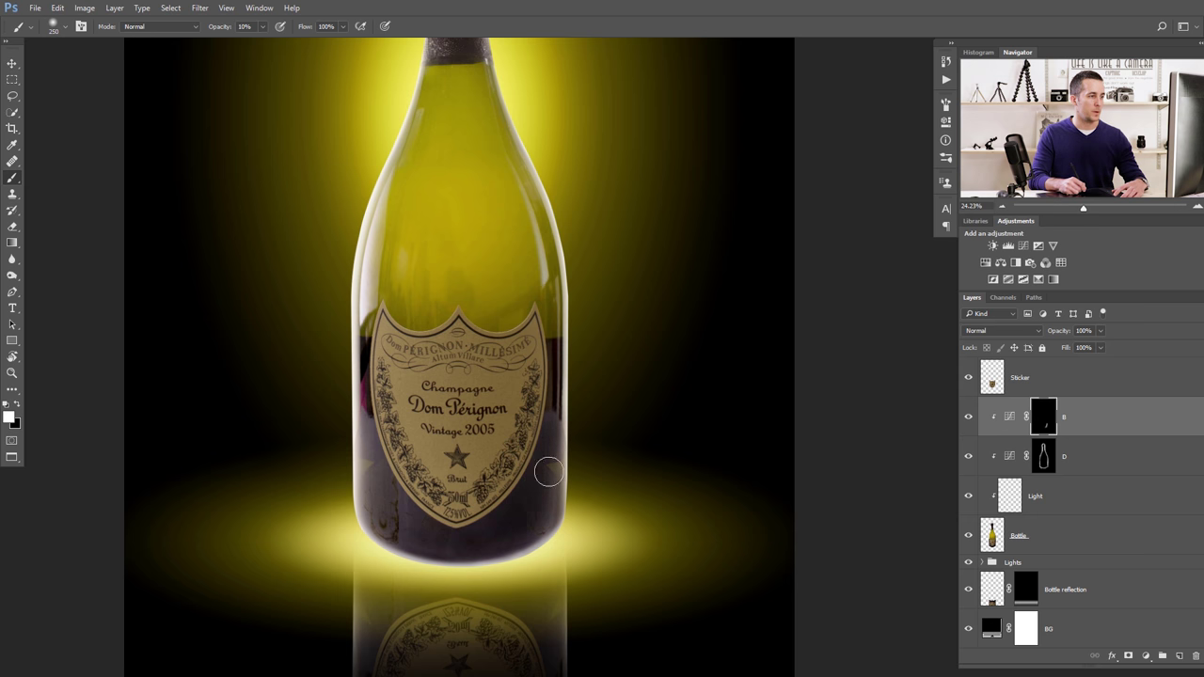
pyautogui.press(']')
pyautogui.moveTo(520, 513)
pyautogui.mouseDown()
pyautogui.moveTo(384, 478)
pyautogui.moveTo(417, 538)
pyautogui.moveTo(378, 452)
pyautogui.moveTo(410, 535)
pyautogui.moveTo(388, 527)
pyautogui.moveTo(396, 541)
pyautogui.moveTo(406, 523)
pyautogui.moveTo(367, 415)
pyautogui.moveTo(385, 514)
pyautogui.moveTo(374, 496)
pyautogui.moveTo(417, 541)
pyautogui.moveTo(392, 537)
pyautogui.moveTo(425, 538)
pyautogui.moveTo(379, 394)
pyautogui.moveTo(393, 514)
pyautogui.mouseUp()
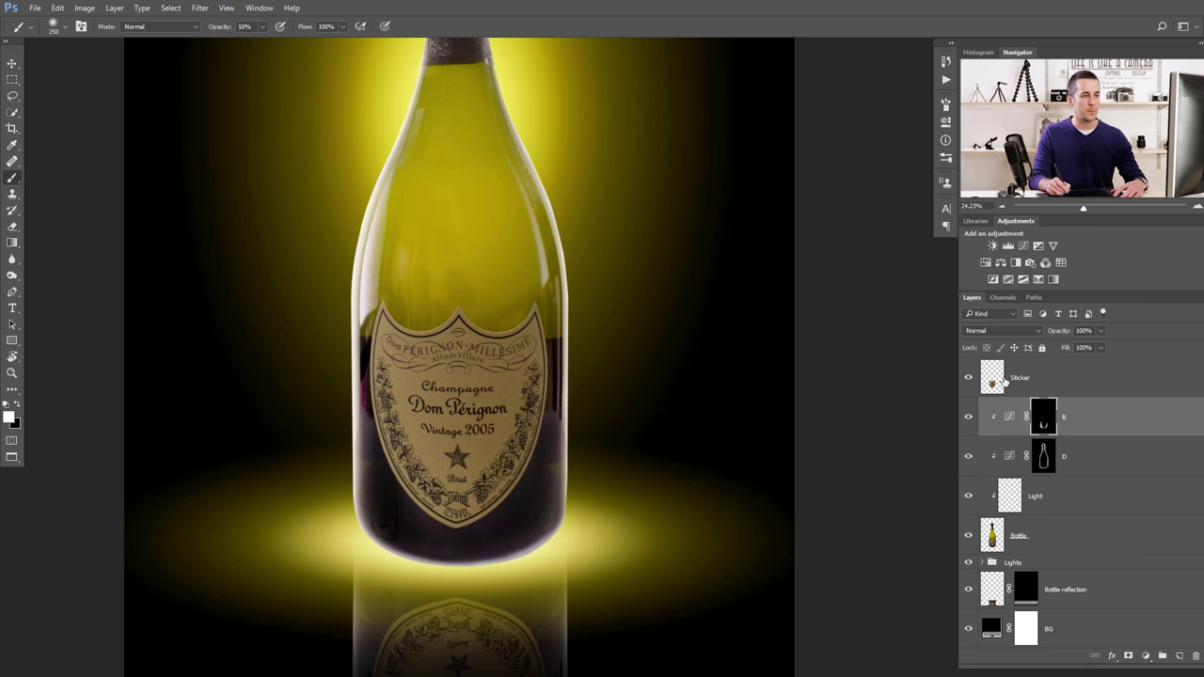
pyautogui.click(967, 376)
pyautogui.click(968, 376)
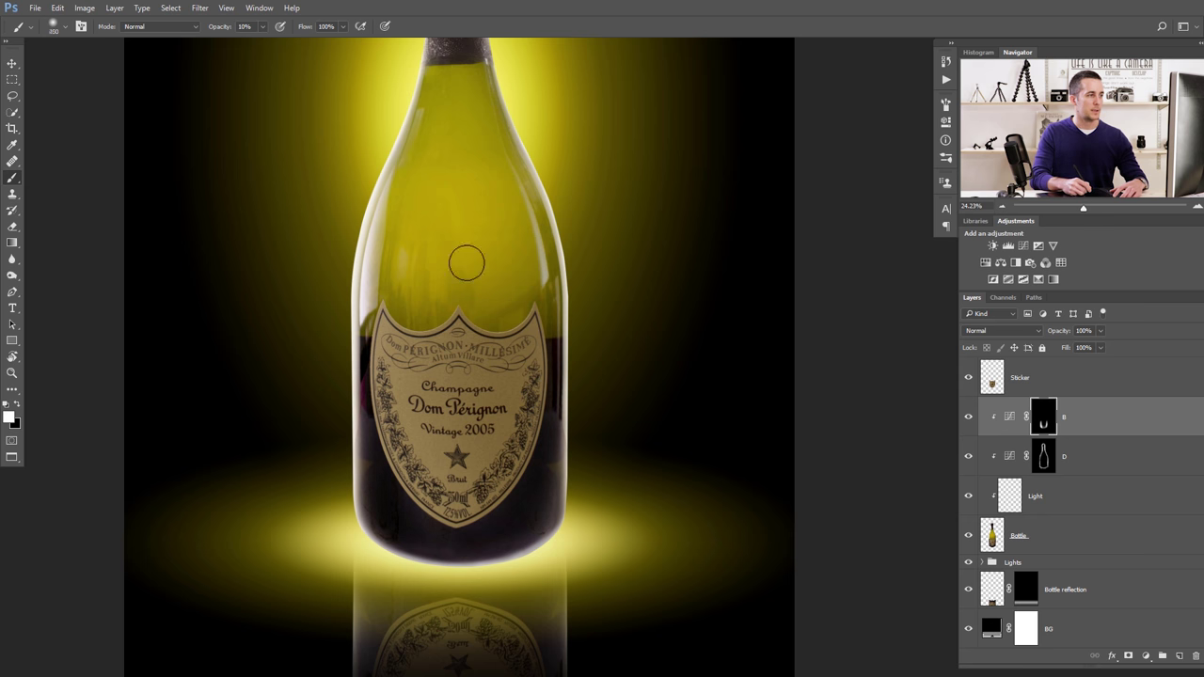
# Set the brush to 5% opacity and 250–300 size, then switch to black near the neck.
pyautogui.press(']')
pyautogui.press(']')
pyautogui.press(']')
pyautogui.press('[')
pyautogui.press('[')
pyautogui.press('[')
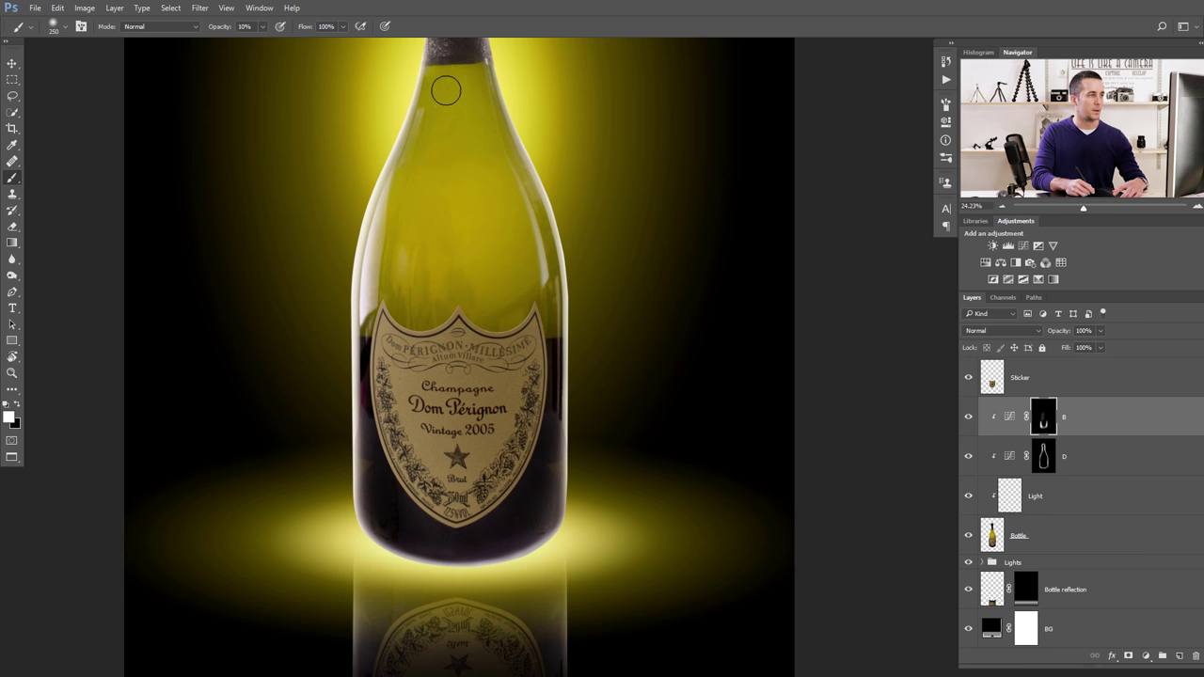
pyautogui.press('0')
pyautogui.press('5')
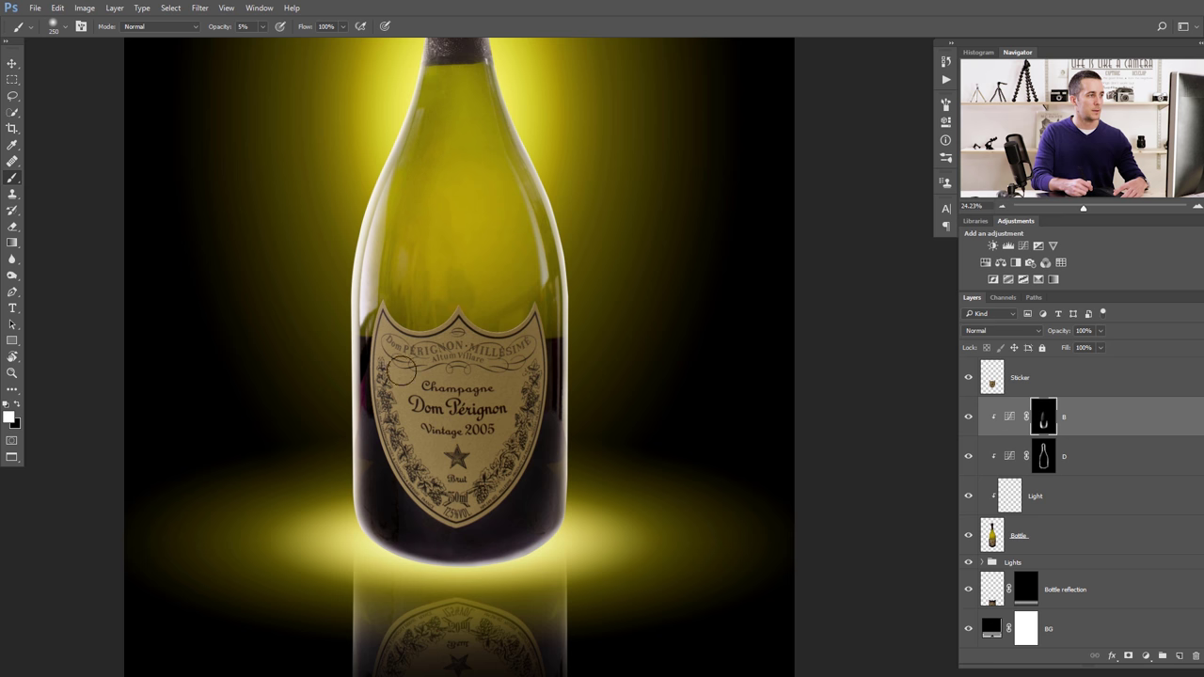
pyautogui.press(']')
pyautogui.moveTo(435, 92); pyautogui.dragTo(404, 330)
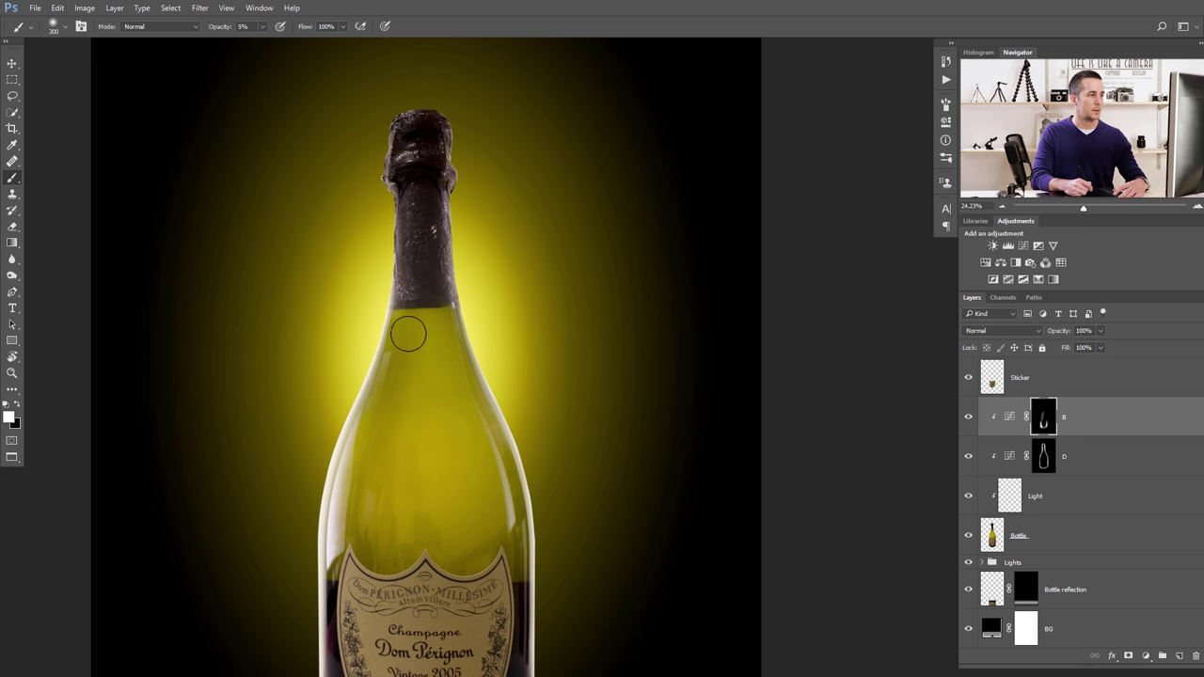
pyautogui.press('[')
pyautogui.press('[')
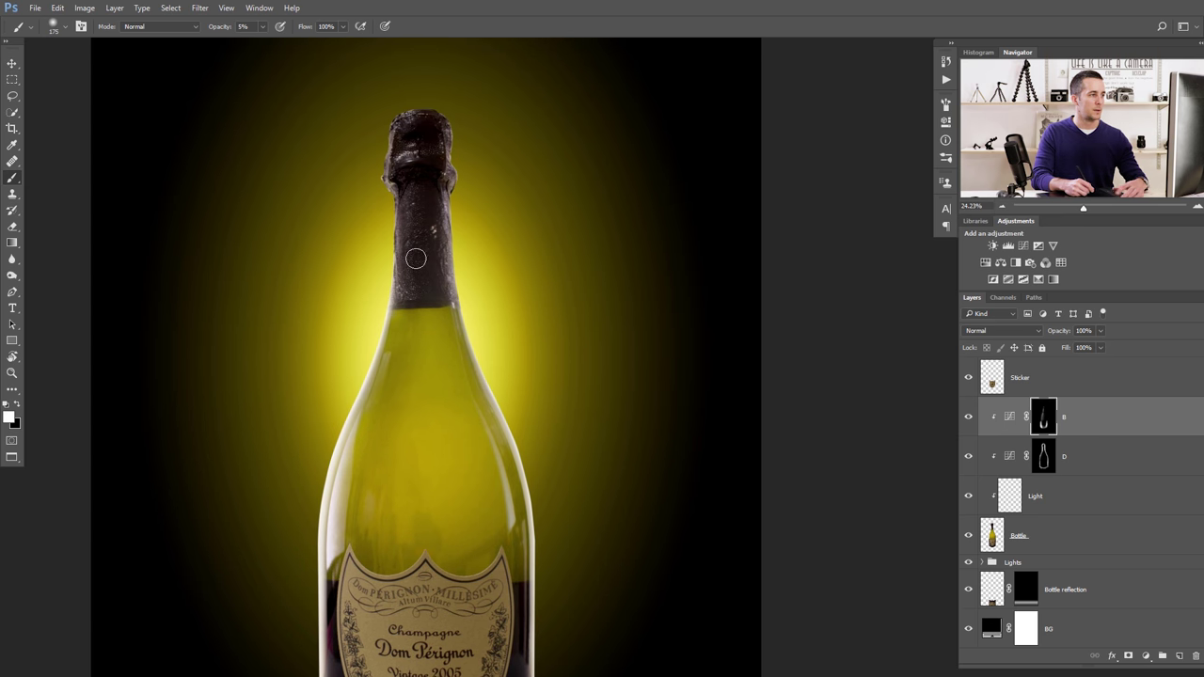
pyautogui.scroll(-2, 561, 393)
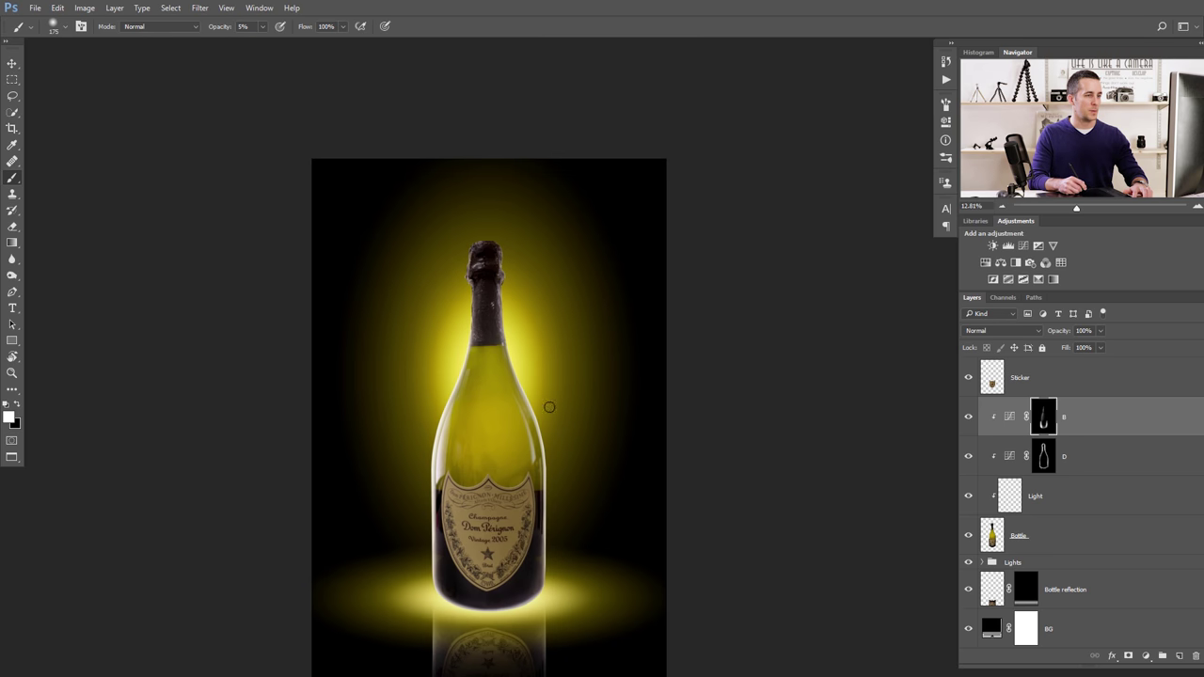
pyautogui.press('x')
pyautogui.press(']')
pyautogui.press(']')
pyautogui.press(']')
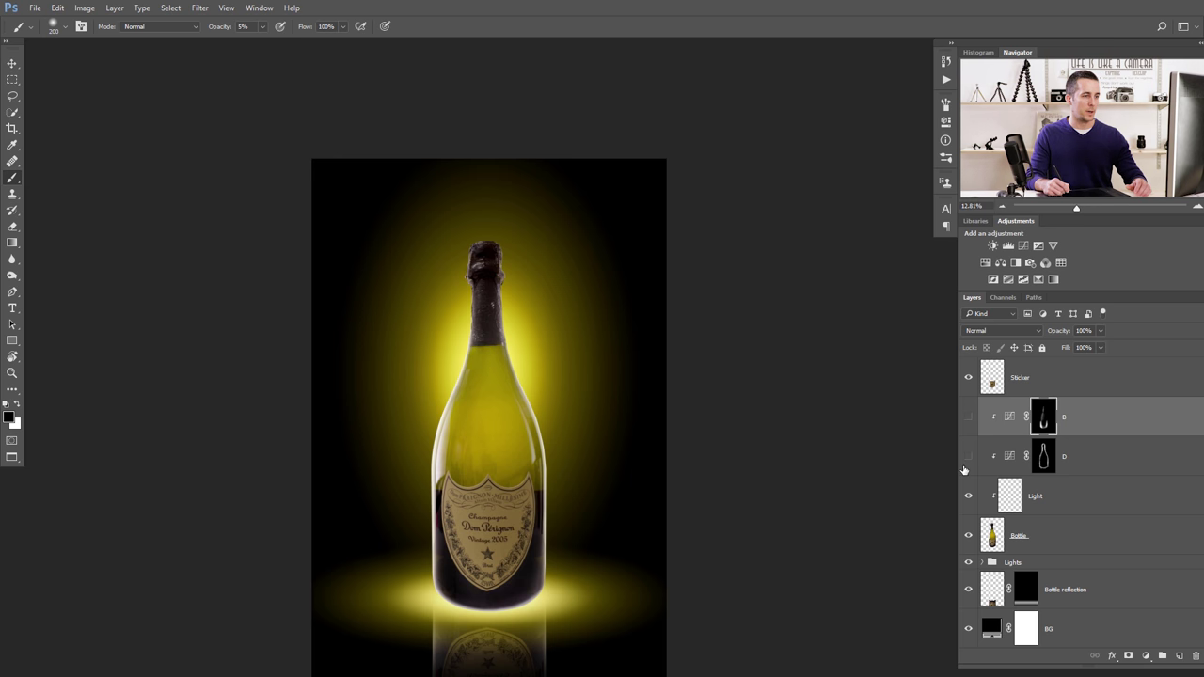
# Toggle curves layers D and B off and on to compare the bottle with and without them.
pyautogui.click(969, 456)
pyautogui.click(969, 419)
pyautogui.click(968, 418)
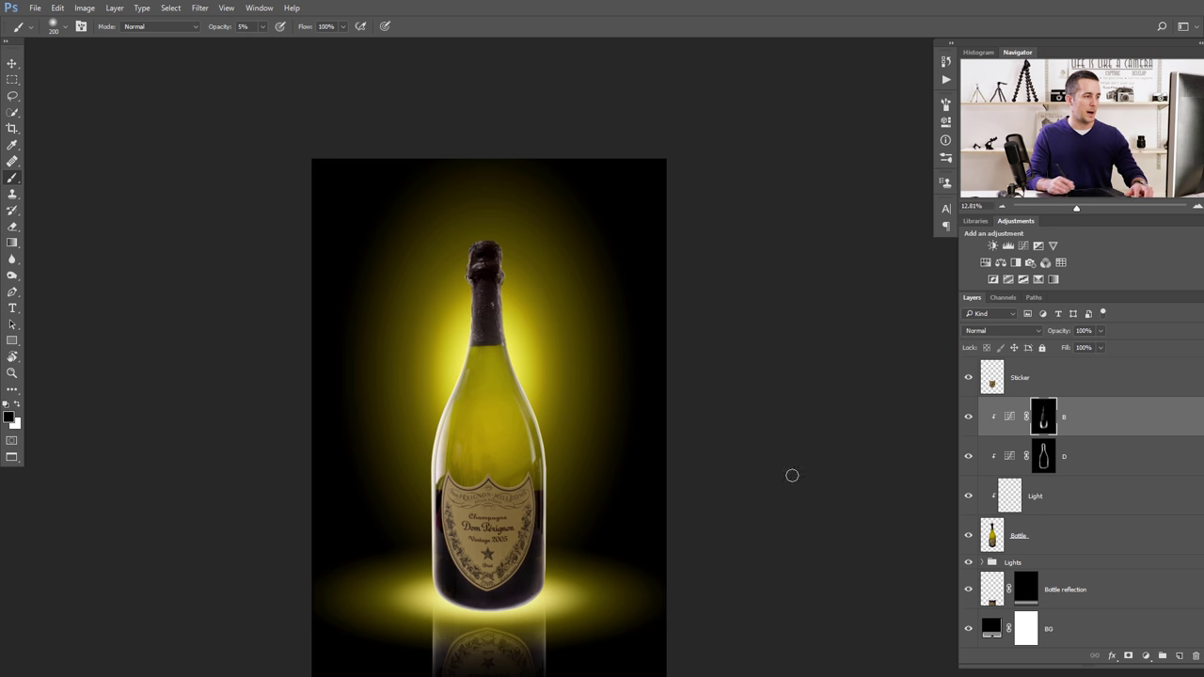
pyautogui.scroll(5, 521, 552)
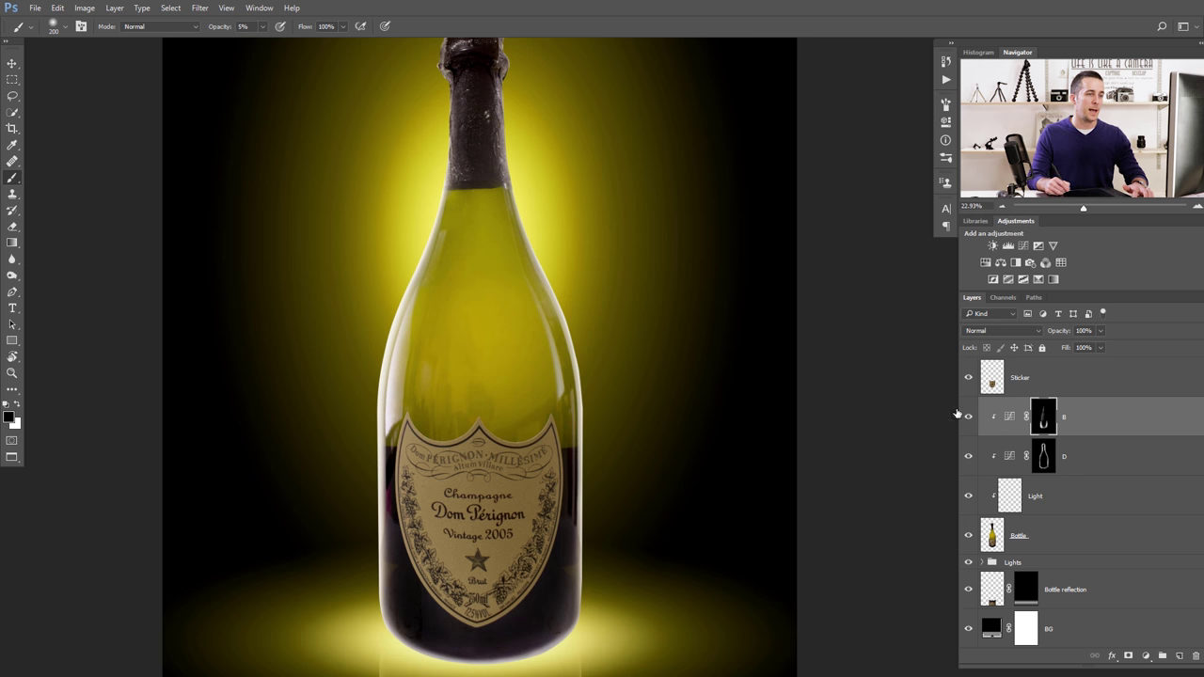
# Add a new layer named Stamp above the bottle with white as foreground colour.
pyautogui.click(1179, 656)
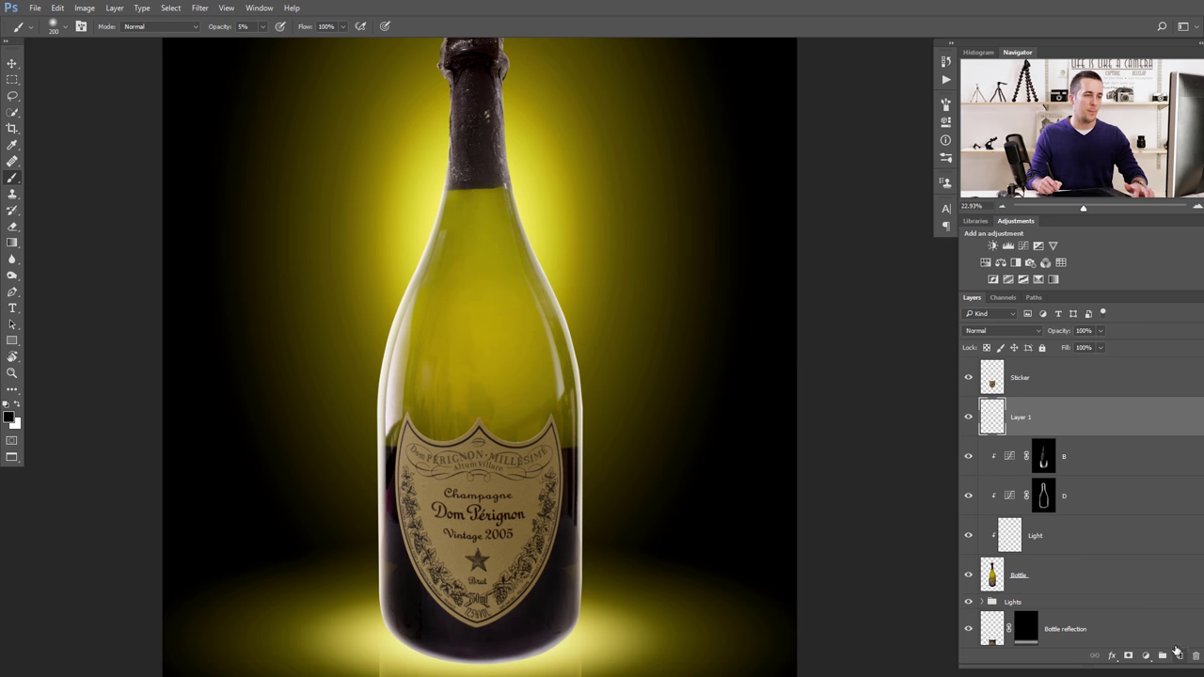
pyautogui.press('x')
pyautogui.doubleClick(1021, 418)
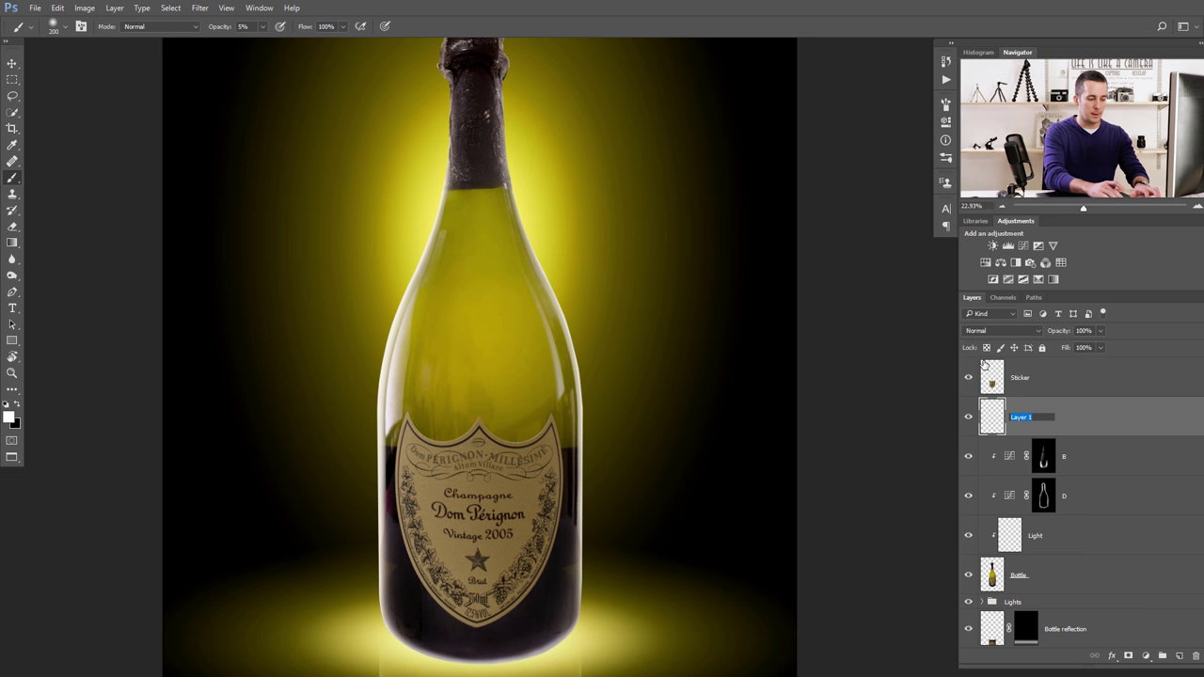
pyautogui.press('Return')
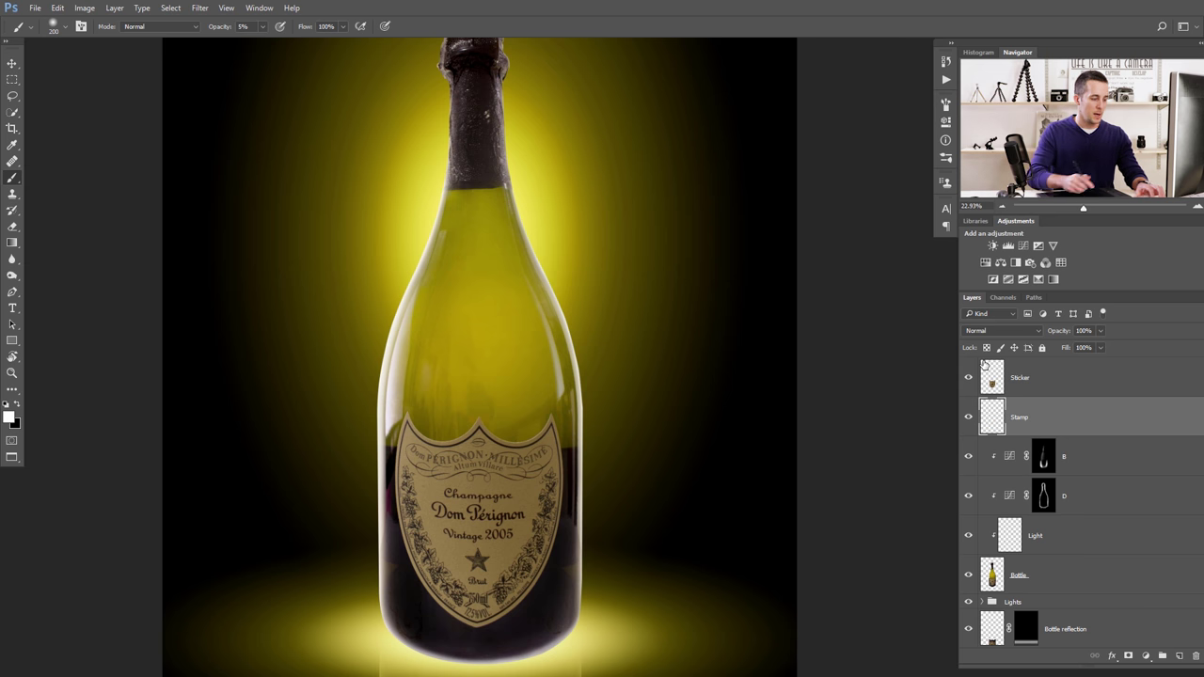
pyautogui.press('s')
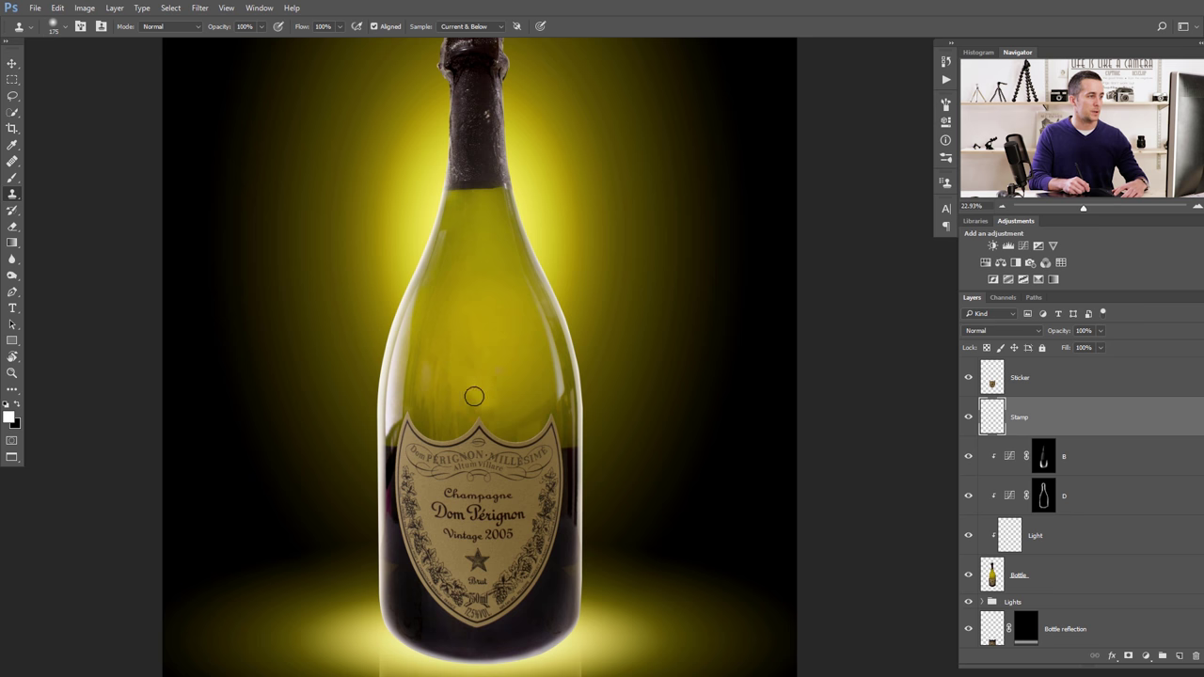
# Set the Clone Stamp to a 175 px brush at 20% opacity.
pyautogui.press(']')
pyautogui.press('j')
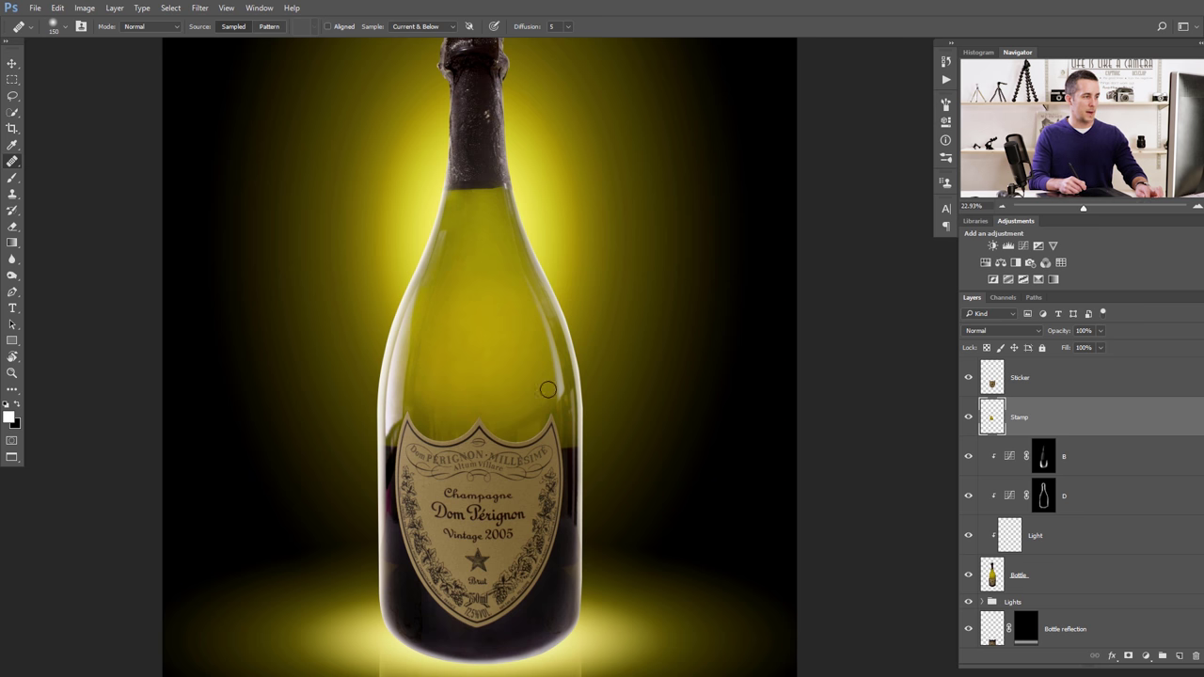
pyautogui.press('s')
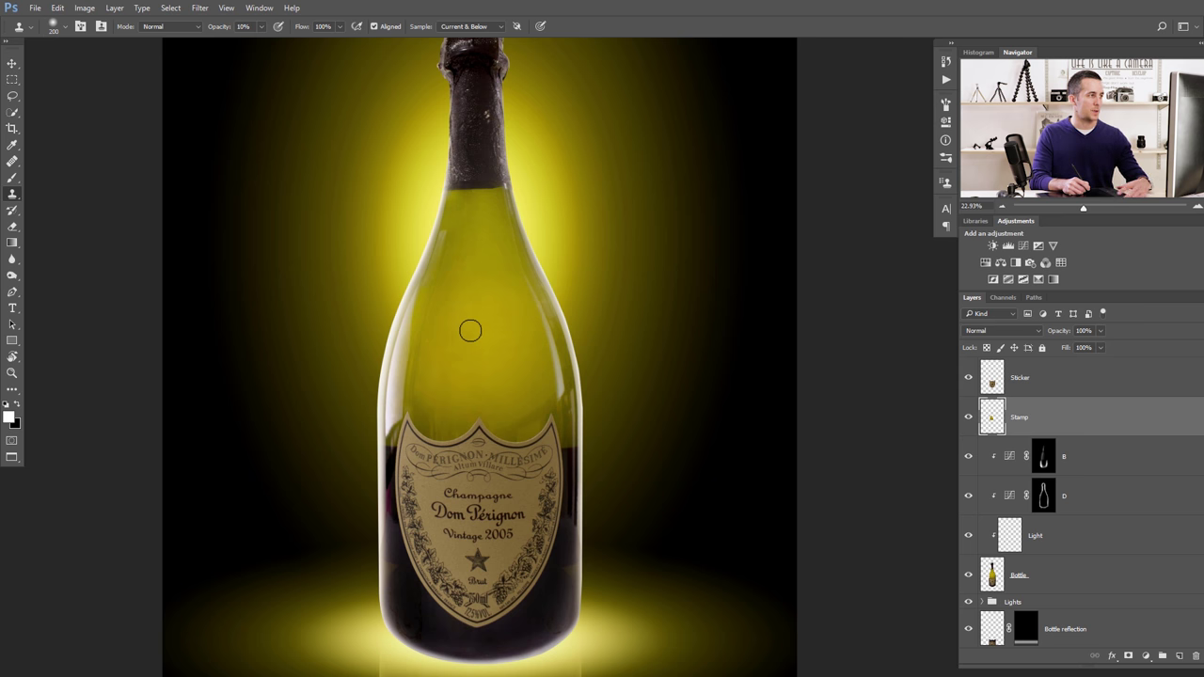
pyautogui.keyDown('alt'); pyautogui.click(470, 330); pyautogui.keyUp('alt')
pyautogui.press('2')
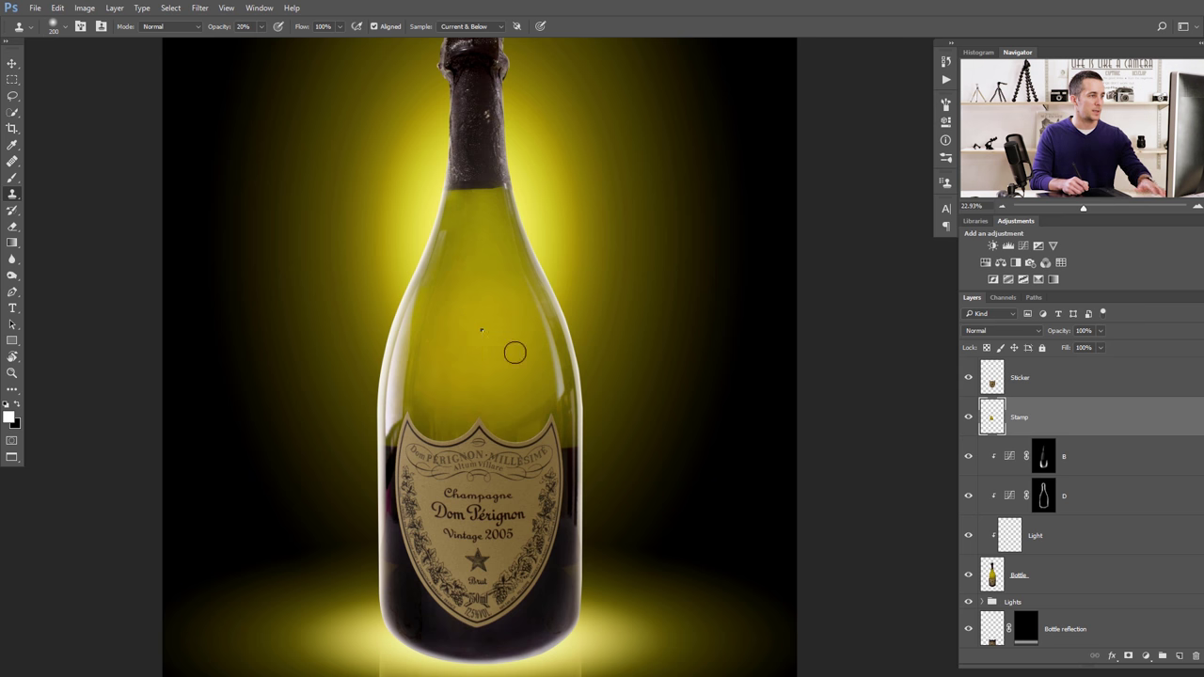
pyautogui.rightClick(484, 331)
pyautogui.press('Escape')
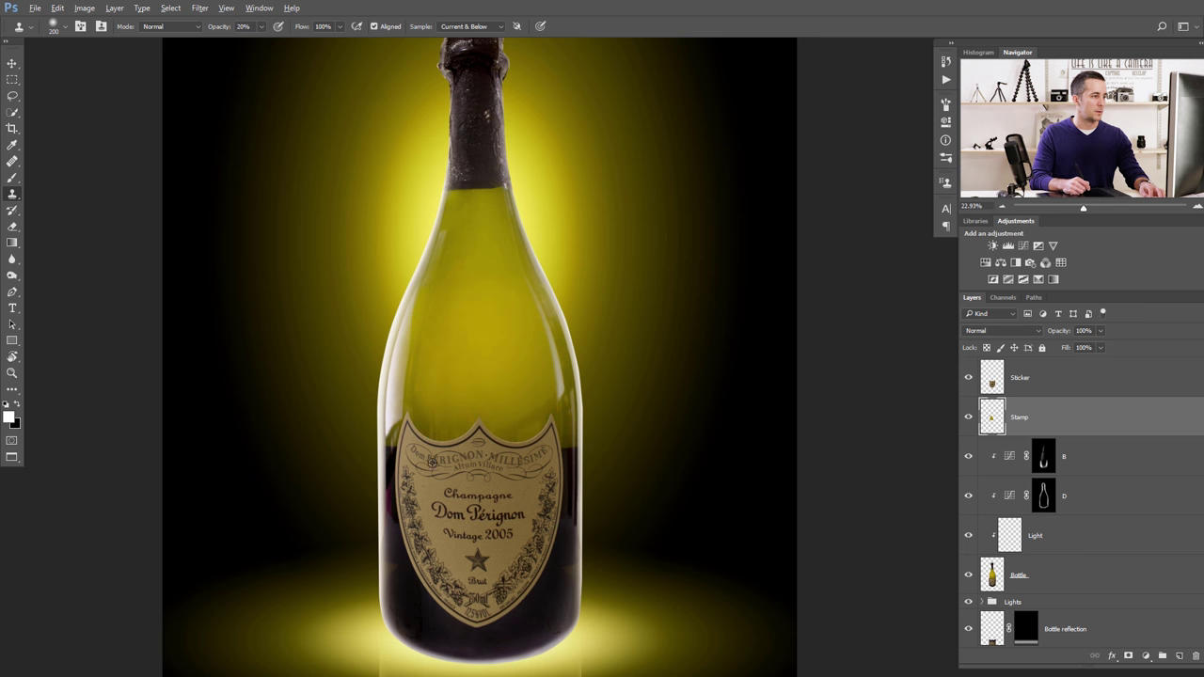
# Clone smooth glass over the bottle shoulder at 20%, then 10% opacity.
pyautogui.moveTo(490, 371)
pyautogui.mouseDown()
pyautogui.moveTo(424, 398)
pyautogui.moveTo(426, 437)
pyautogui.mouseUp()
pyautogui.press('1')
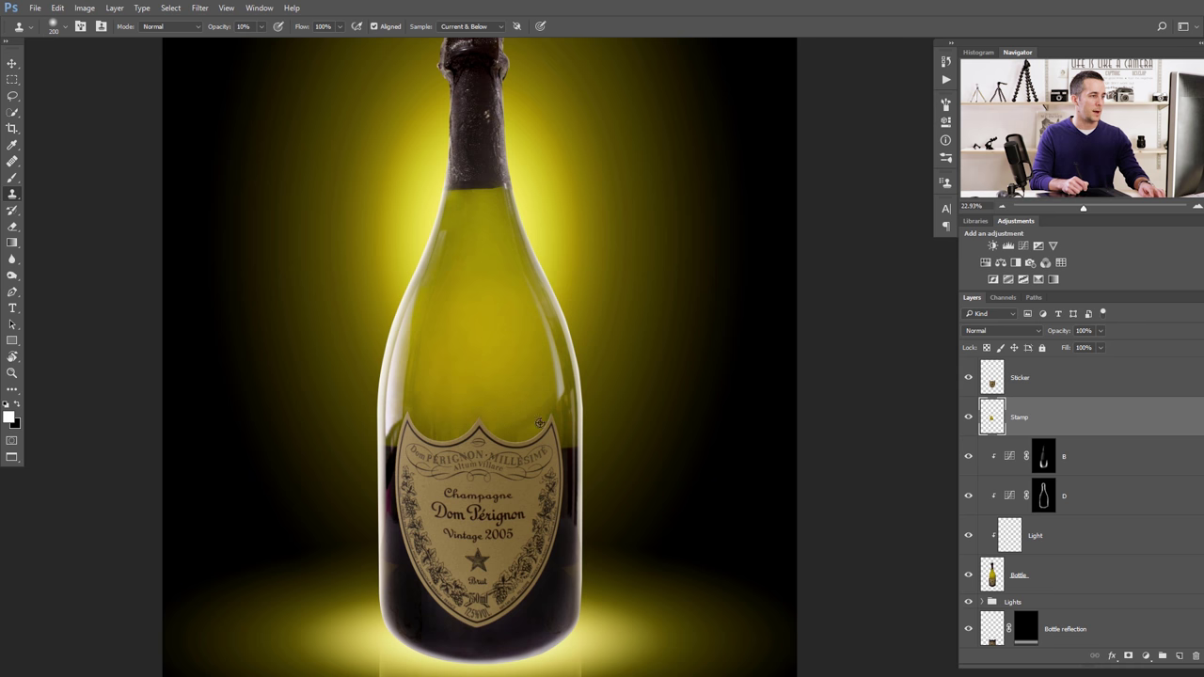
pyautogui.moveTo(467, 357); pyautogui.dragTo(442, 479)
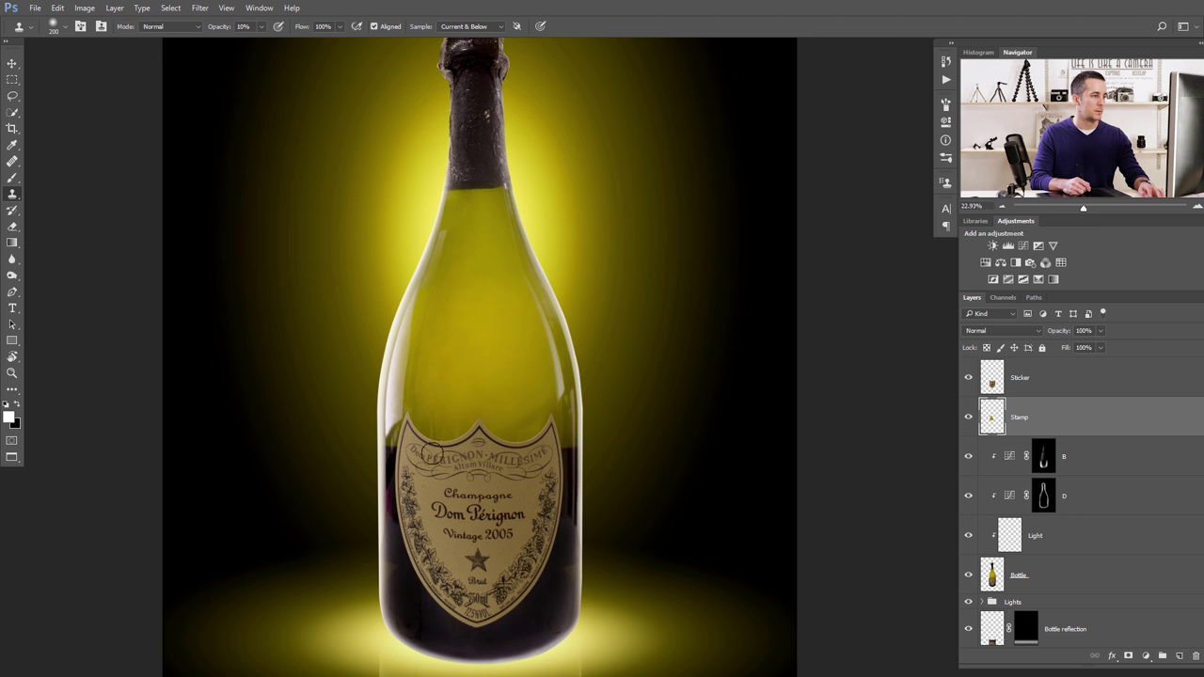
pyautogui.moveTo(449, 372)
pyautogui.mouseDown()
pyautogui.moveTo(458, 464)
pyautogui.moveTo(423, 462)
pyautogui.moveTo(508, 377)
pyautogui.mouseUp()
pyautogui.scroll(-3, 508, 376)
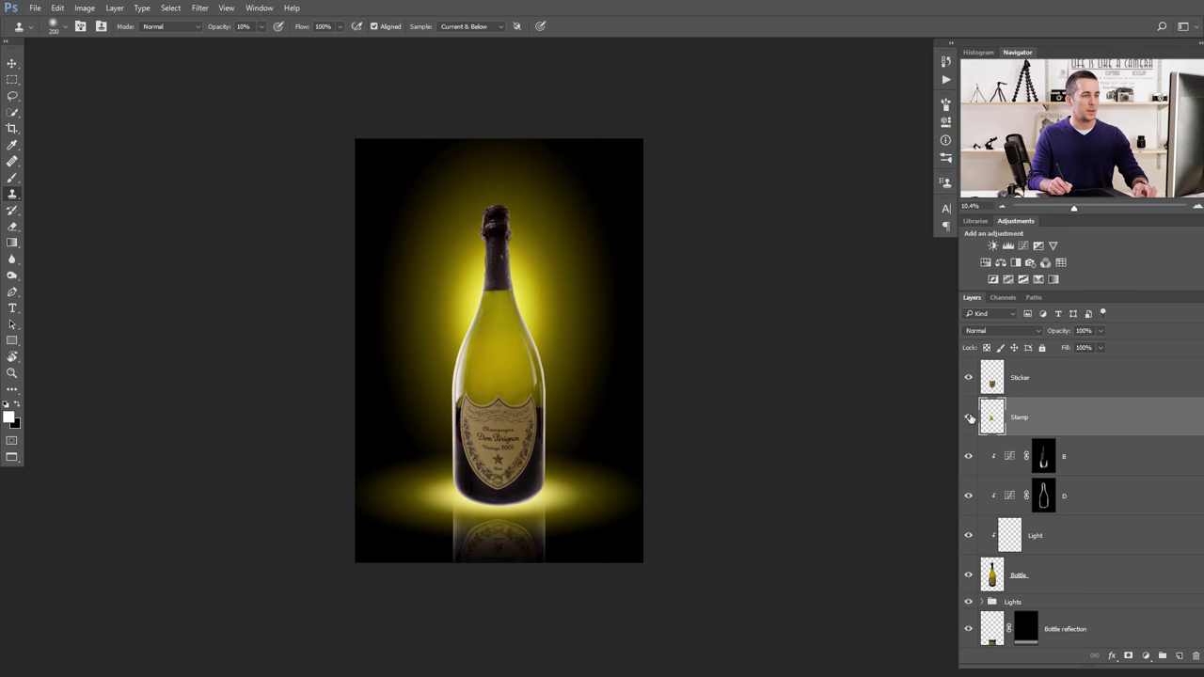
# Toggle the Stamp layer's visibility to compare the shoulder before and after cloning.
pyautogui.click(969, 417)
pyautogui.click(968, 416)
pyautogui.click(969, 417)
pyautogui.click(969, 417)
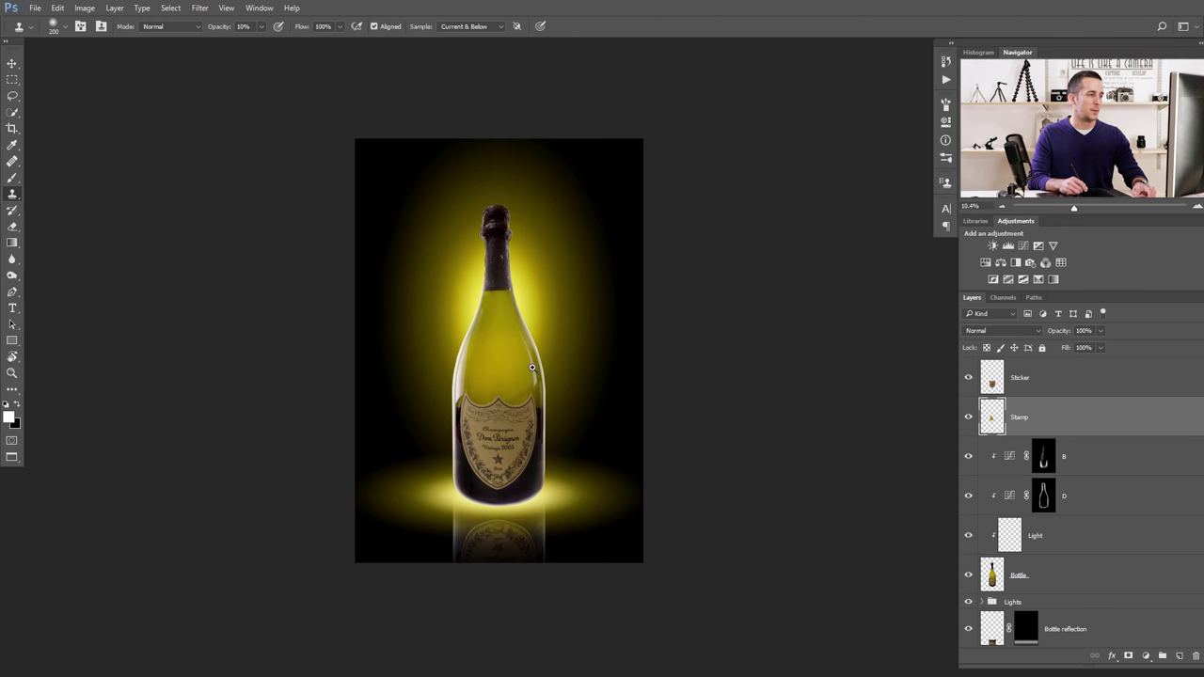
pyautogui.scroll(2, 533, 368)
pyautogui.scroll(-2, 533, 368)
pyautogui.click(969, 417)
pyautogui.click(969, 418)
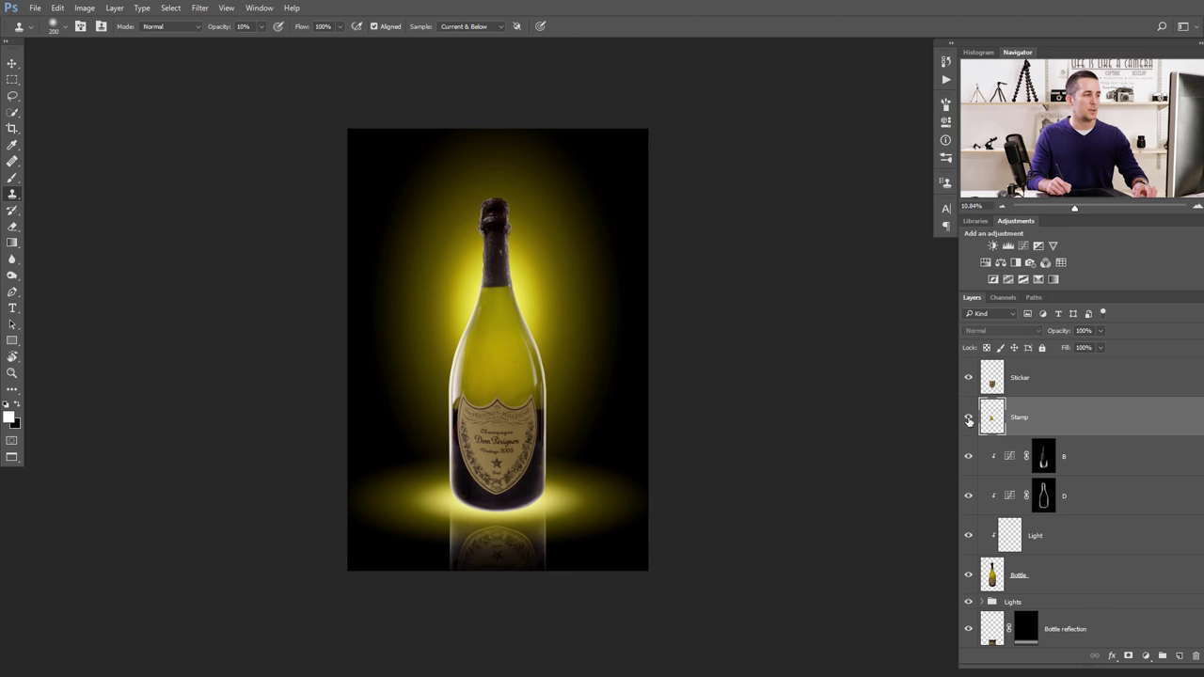
# Set the Blur tool to 100% strength and soften the Stamp patch on the bottle.
pyautogui.press('r')
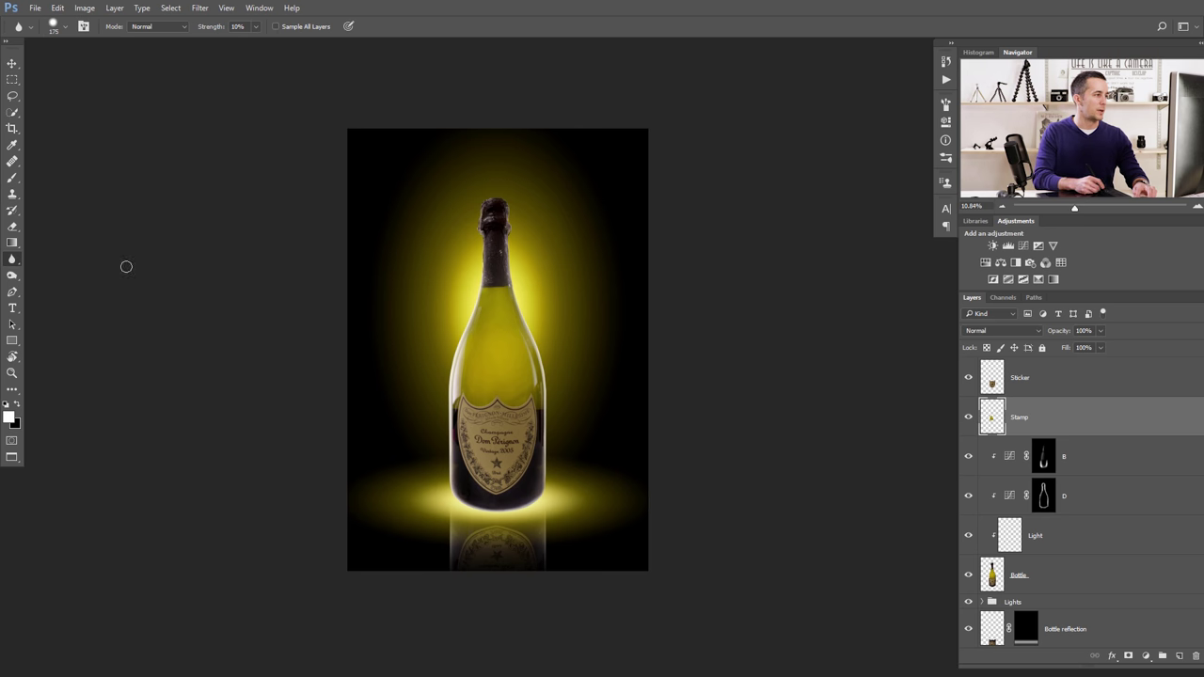
pyautogui.scroll(3, 515, 381)
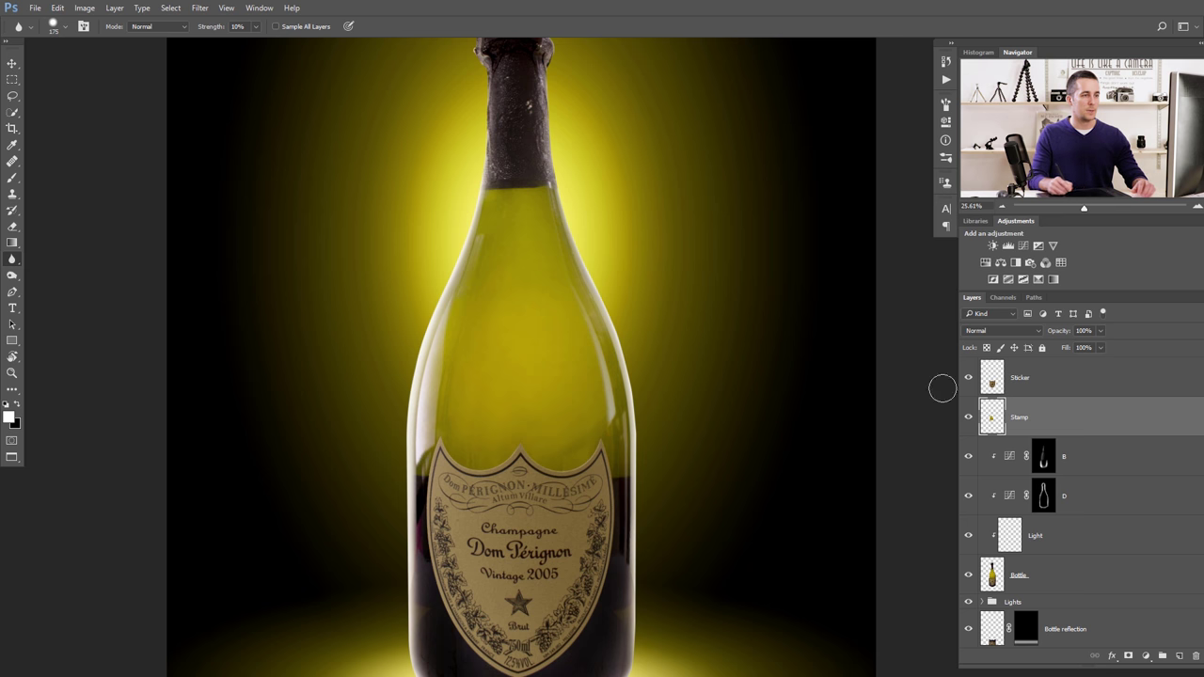
pyautogui.click(987, 569)
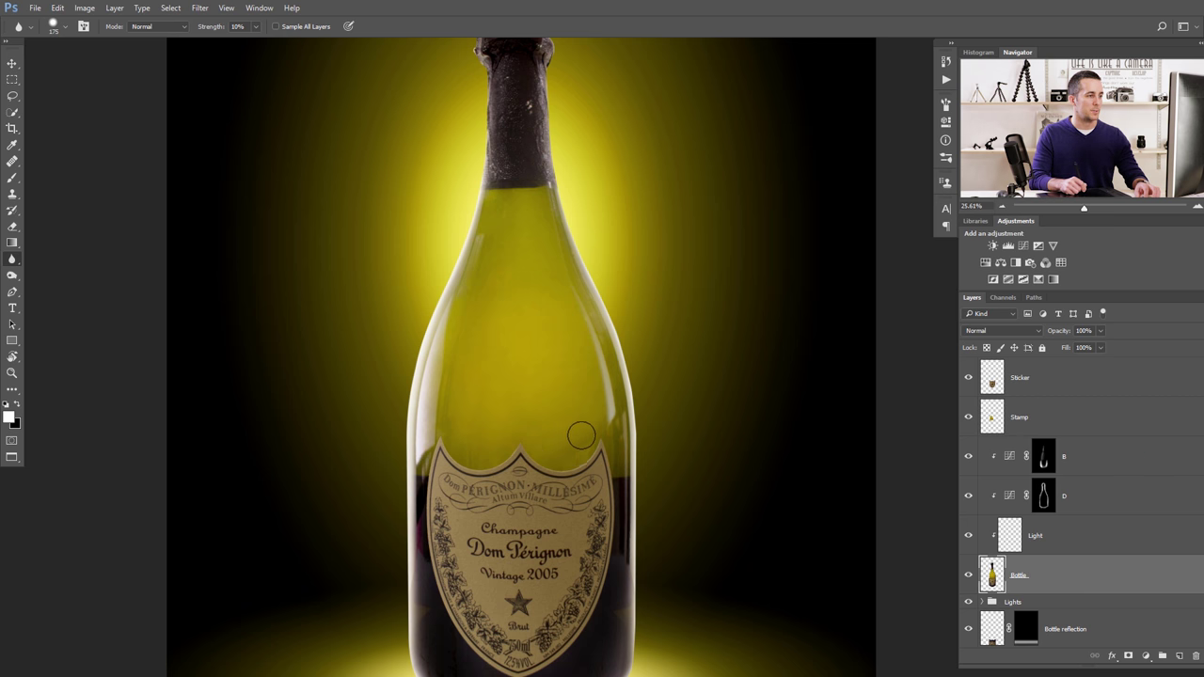
pyautogui.press('0')
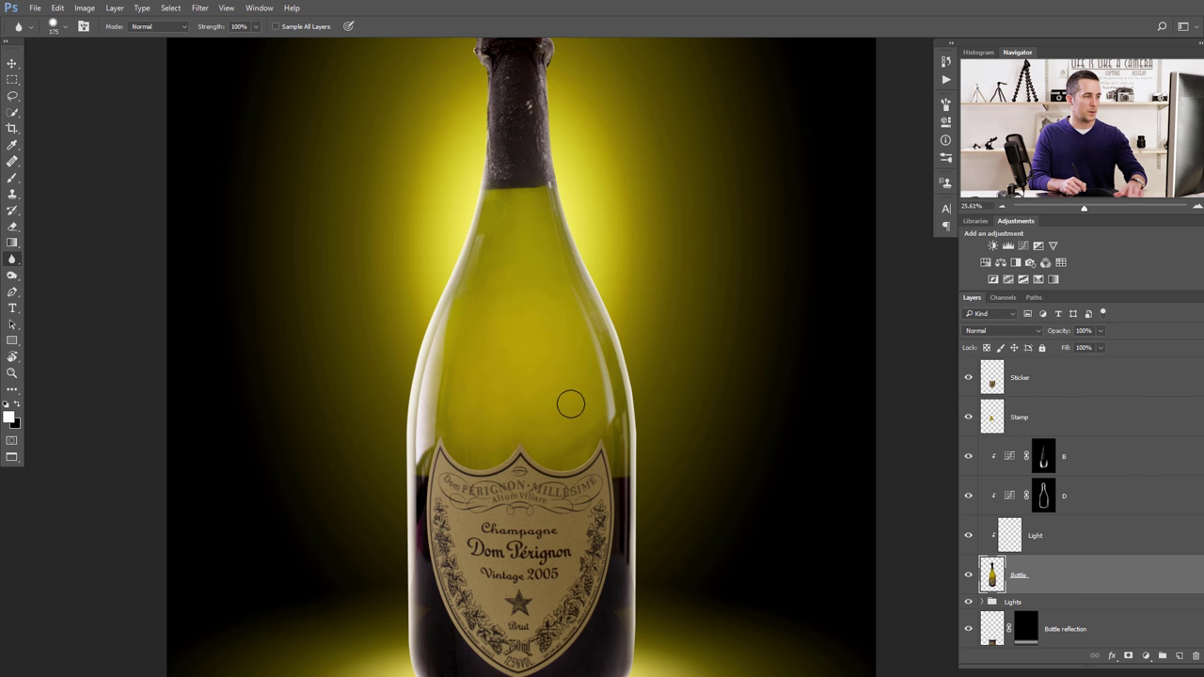
pyautogui.click(999, 422)
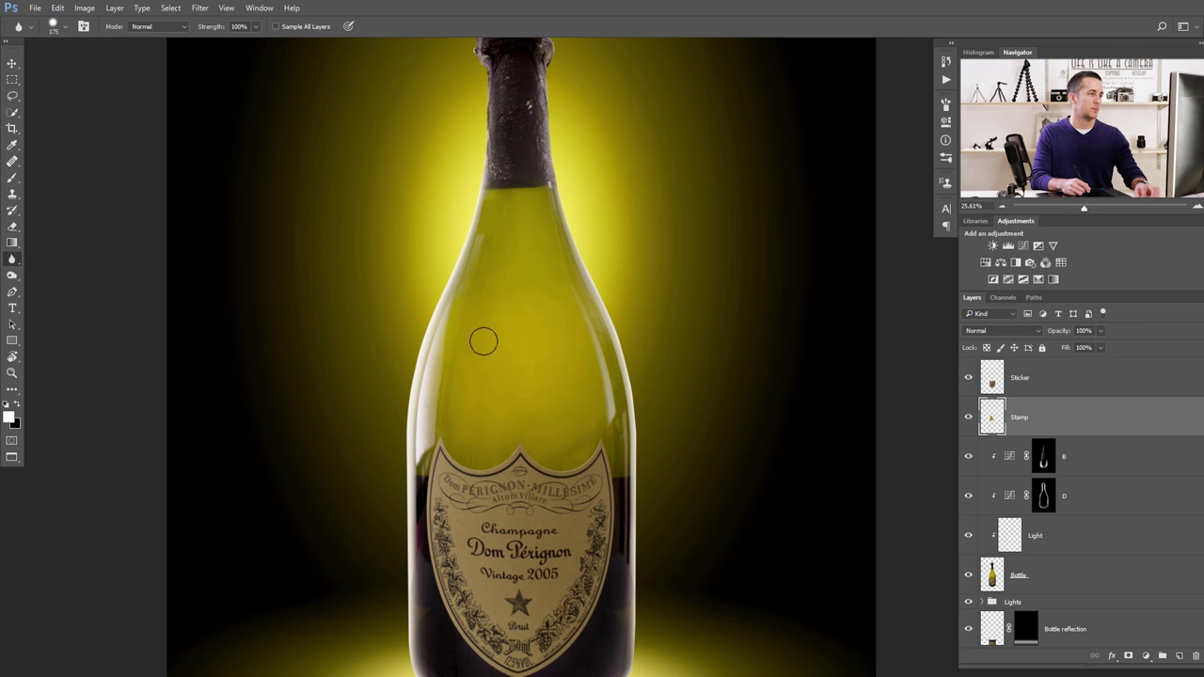
pyautogui.moveTo(575, 384); pyautogui.dragTo(564, 382)
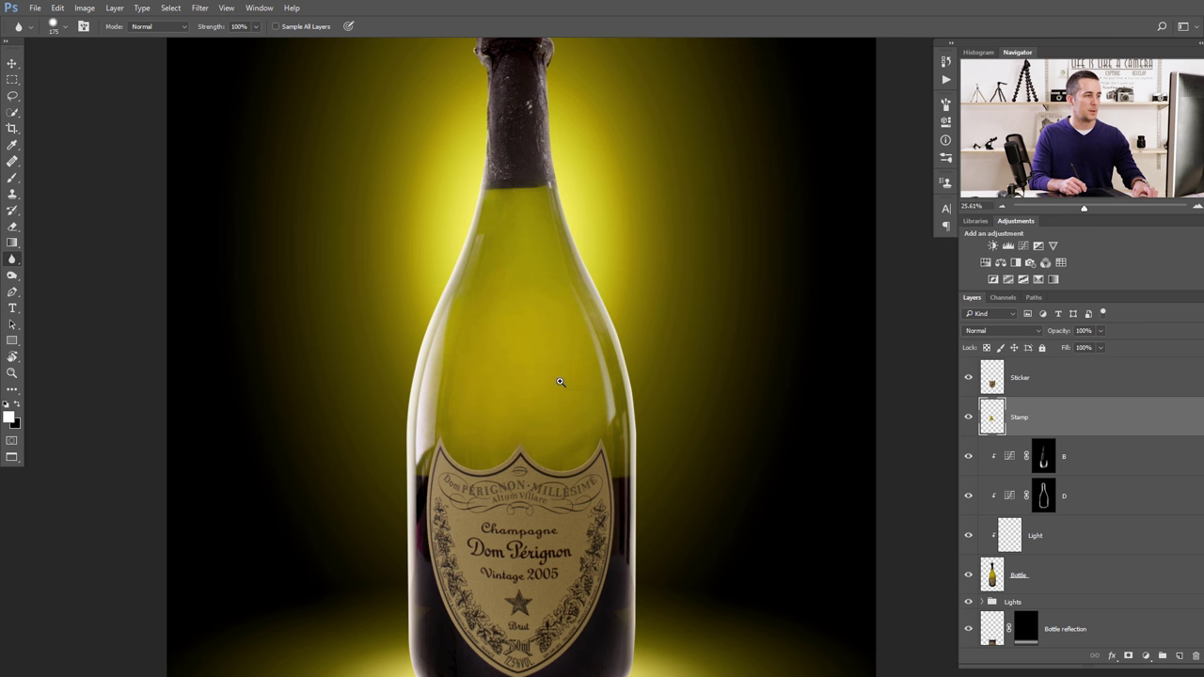
pyautogui.scroll(-4, 560, 382)
# Toggle the Stamp layer to check the blend, then select the Sticker layer.
pyautogui.click(969, 418)
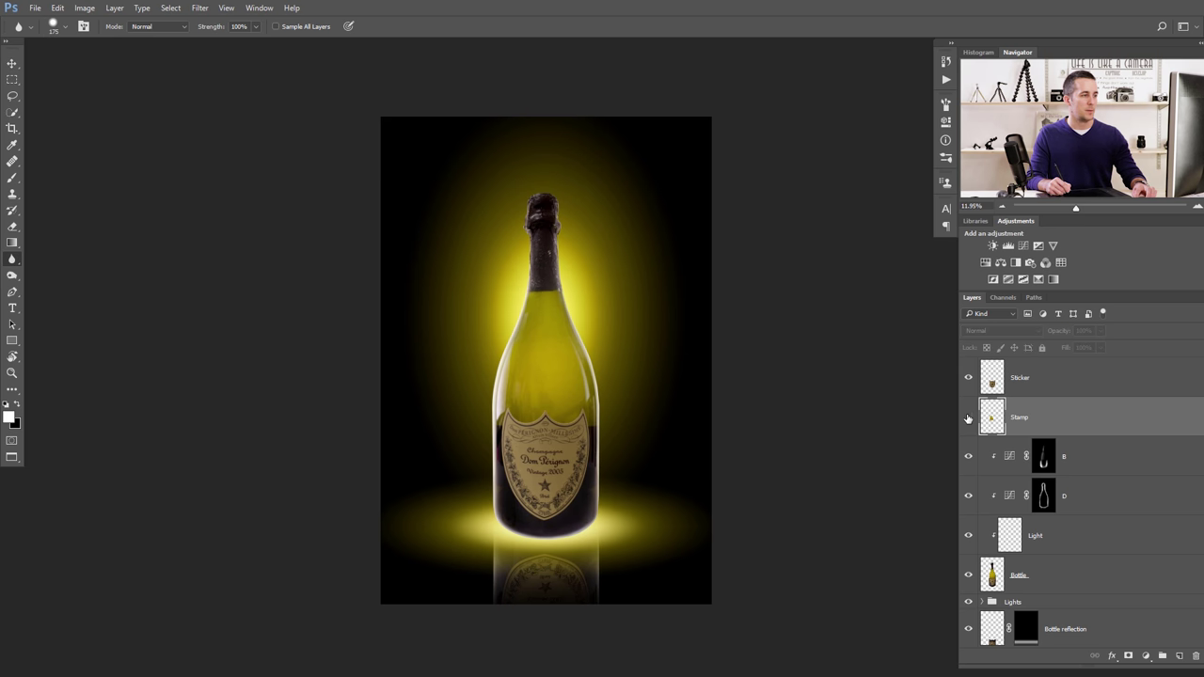
pyautogui.click(969, 418)
pyautogui.click(969, 418)
pyautogui.click(968, 417)
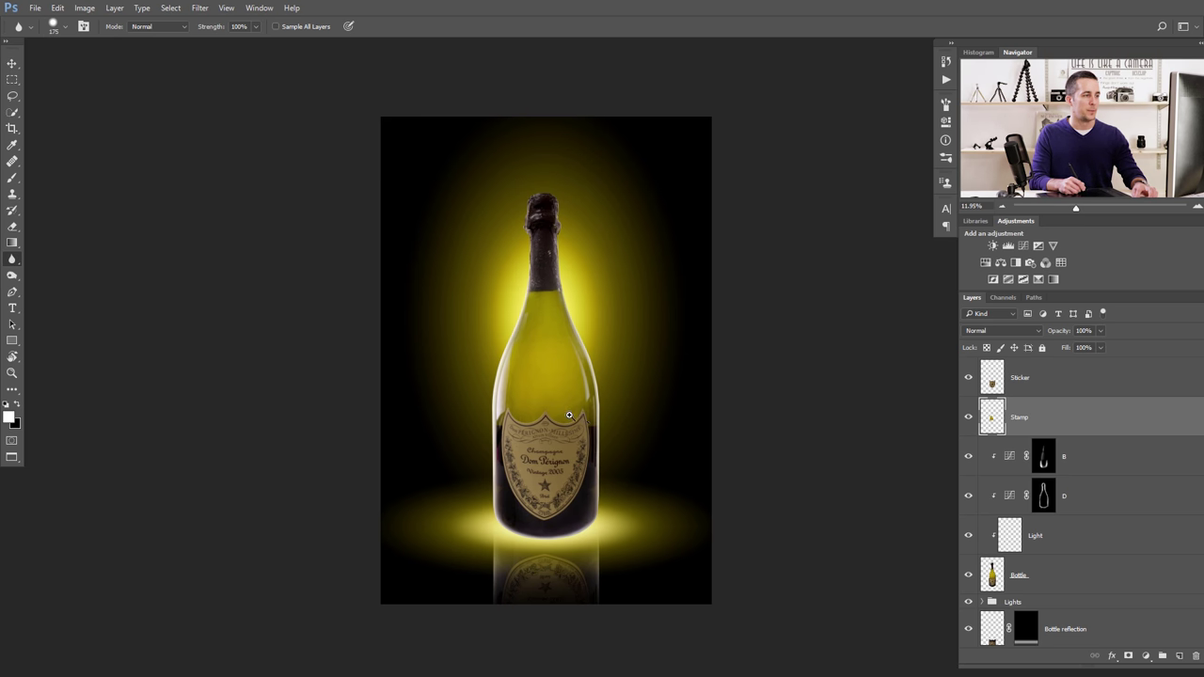
pyautogui.scroll(4, 569, 414)
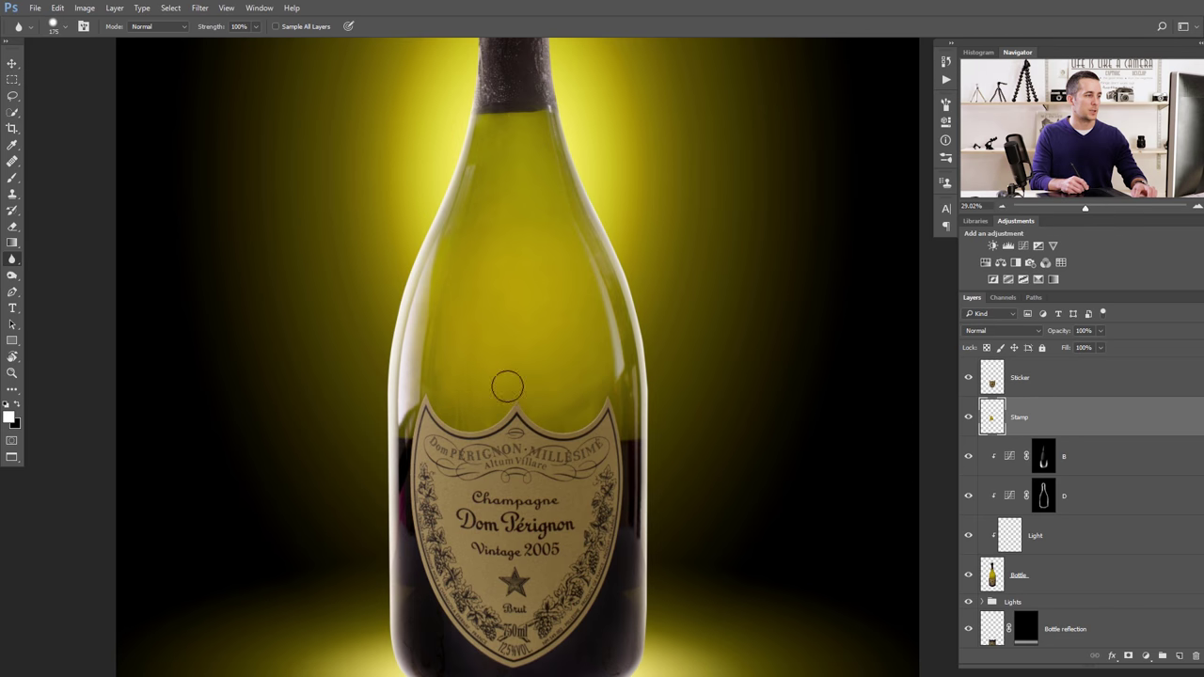
pyautogui.scroll(-4, 513, 388)
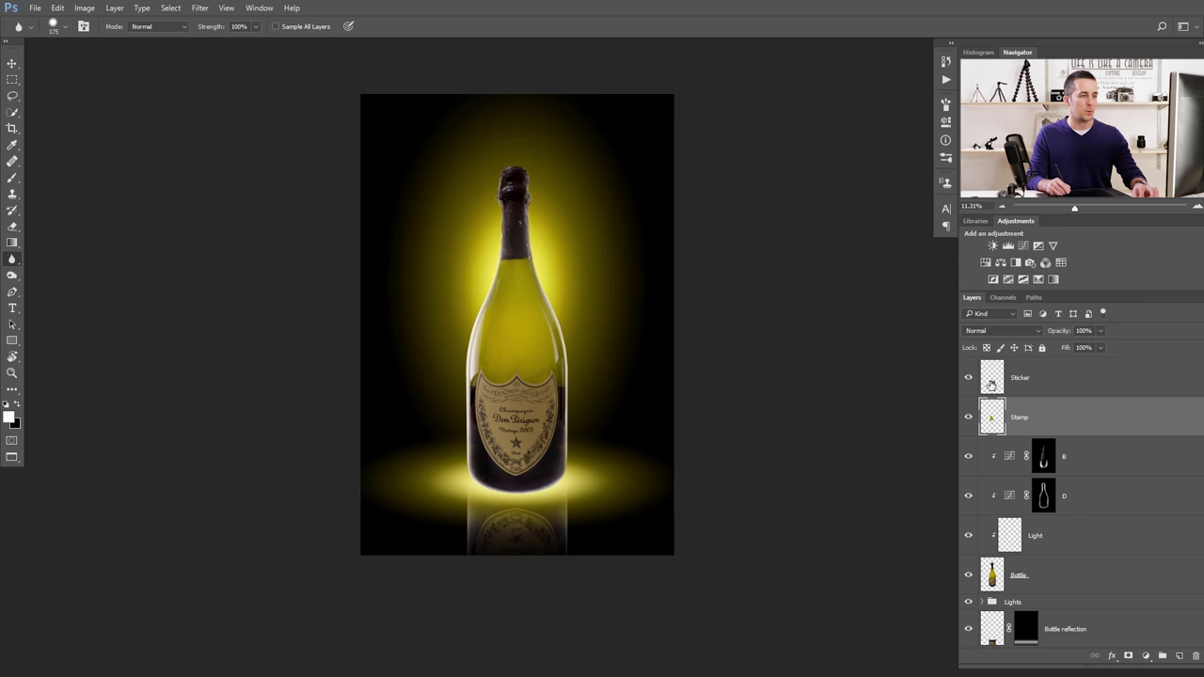
pyautogui.click(993, 385)
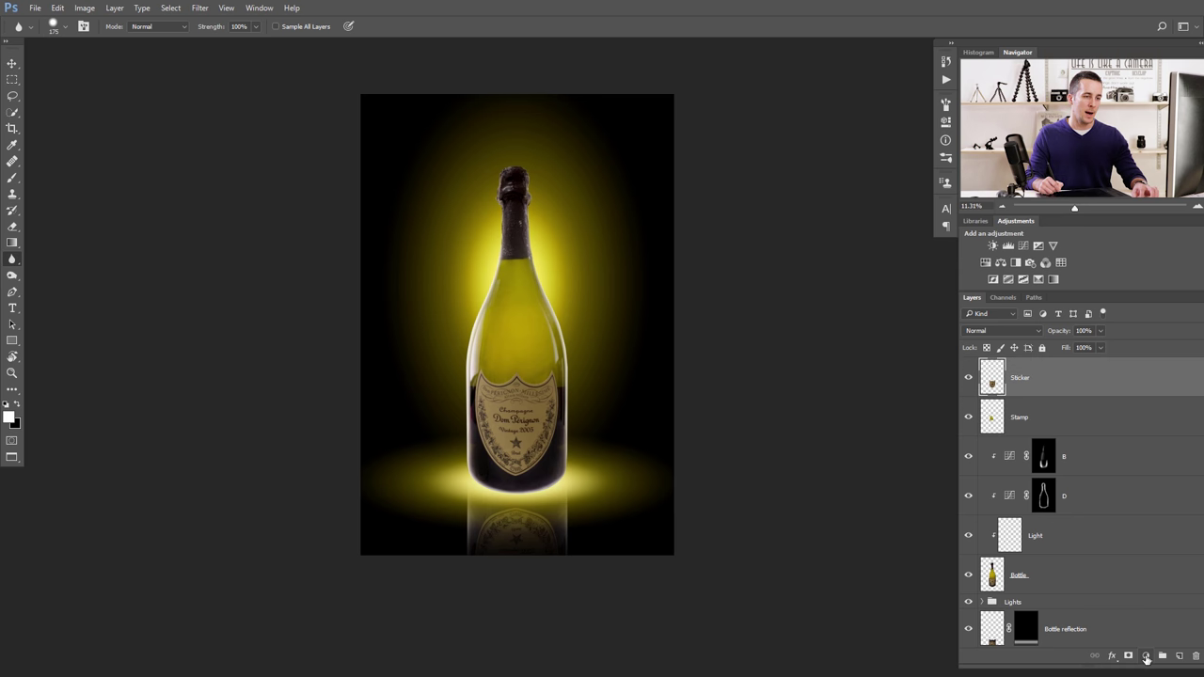
# Add an upward-bent Curves layer clipped to Sticker, with its mask inverted to black.
pyautogui.click(1145, 655)
pyautogui.click(1112, 455)
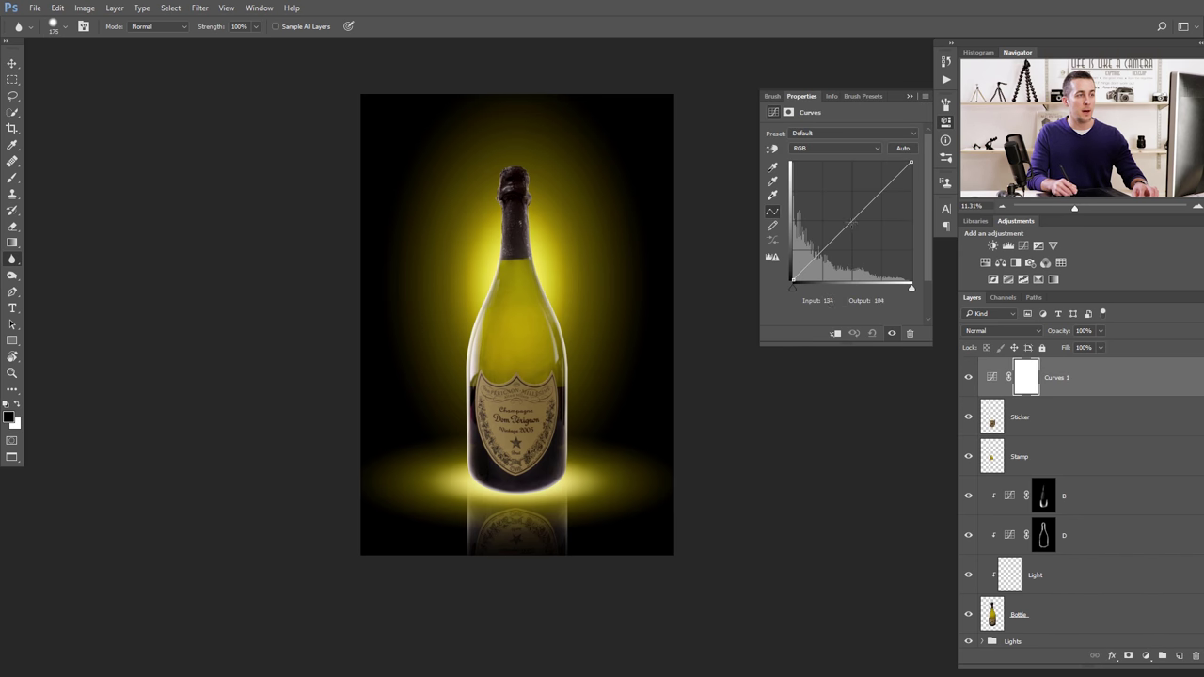
pyautogui.moveTo(832, 242); pyautogui.dragTo(836, 204)
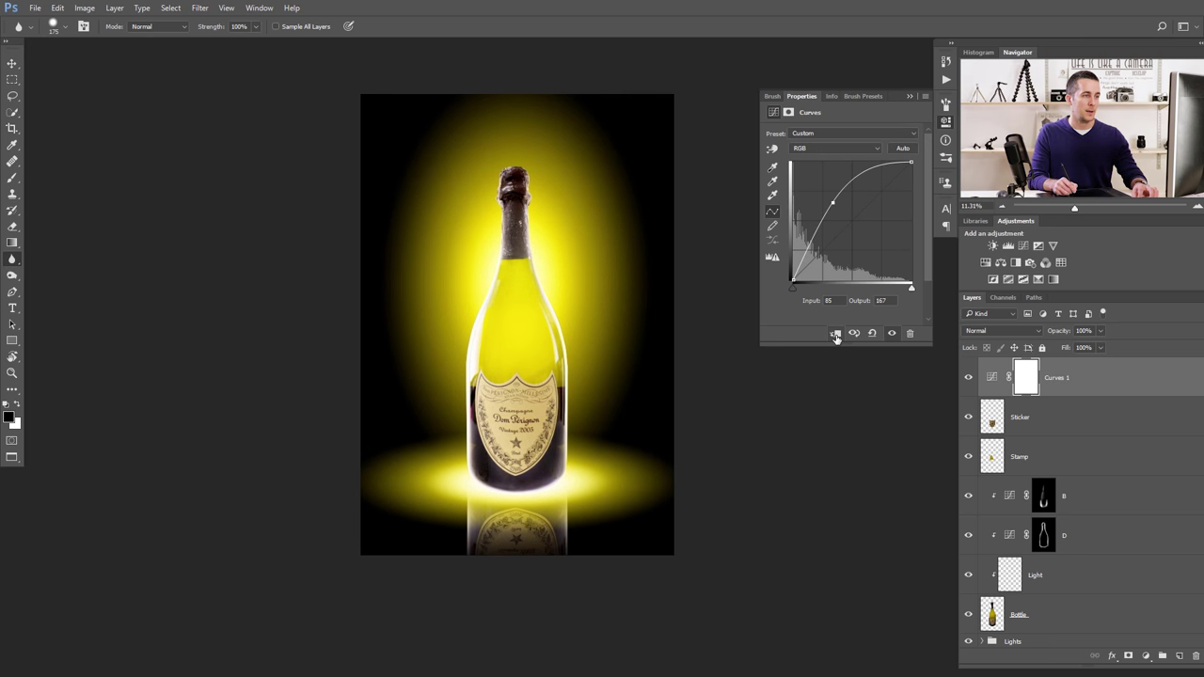
pyautogui.click(835, 333)
pyautogui.moveTo(832, 202); pyautogui.dragTo(833, 201)
pyautogui.click(908, 96)
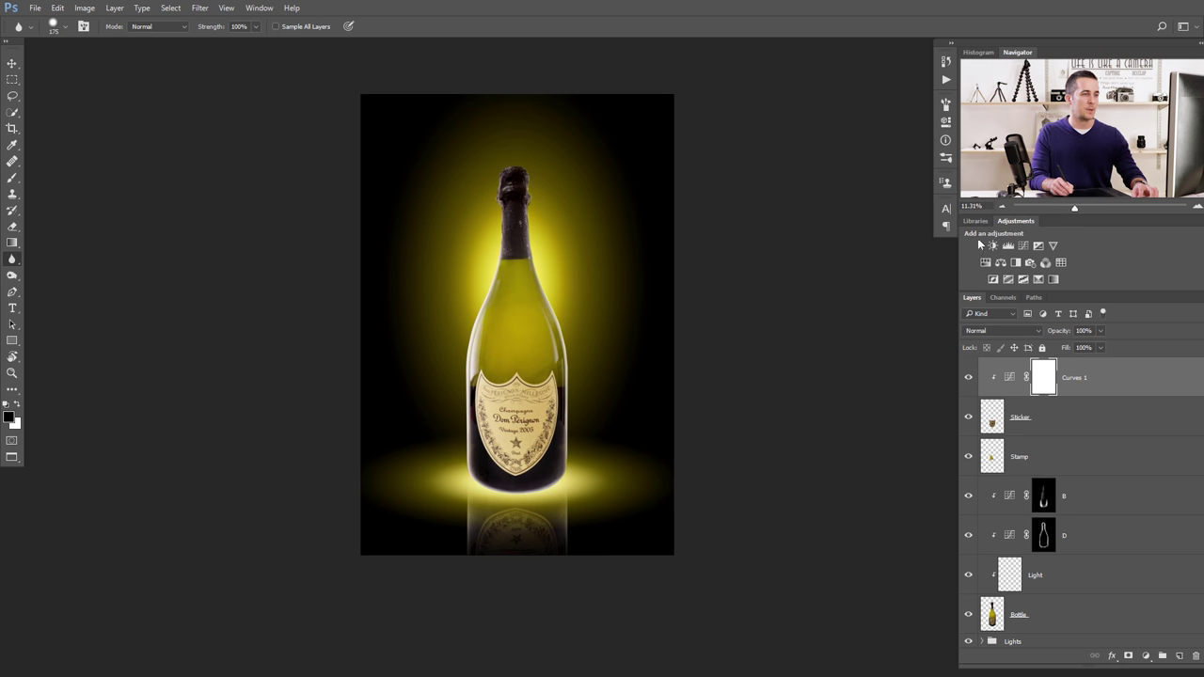
pyautogui.hotkey('ctrl', 'i')
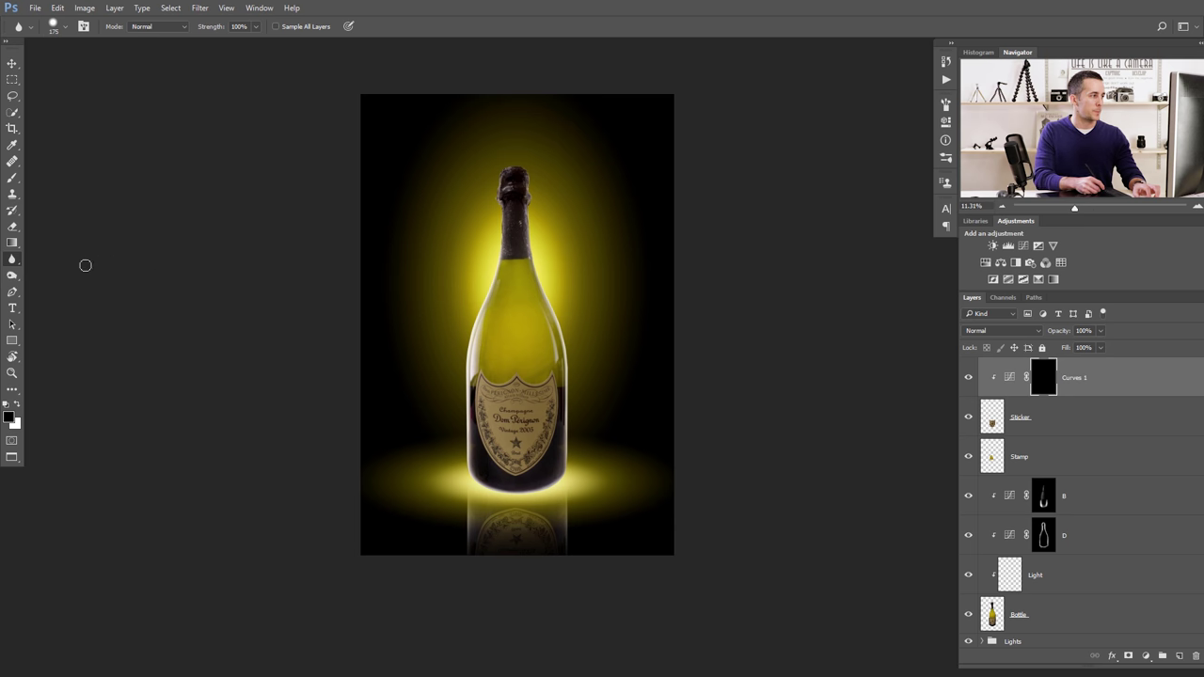
pyautogui.scroll(4, 480, 412)
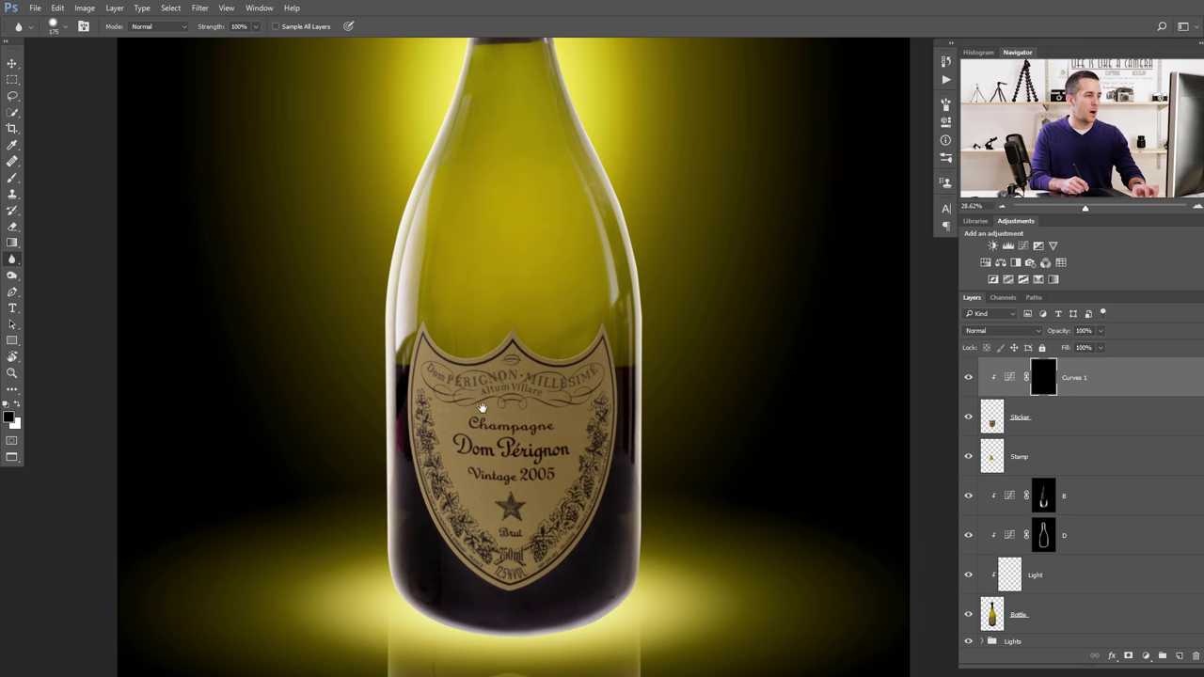
pyautogui.scroll(1, 476, 416)
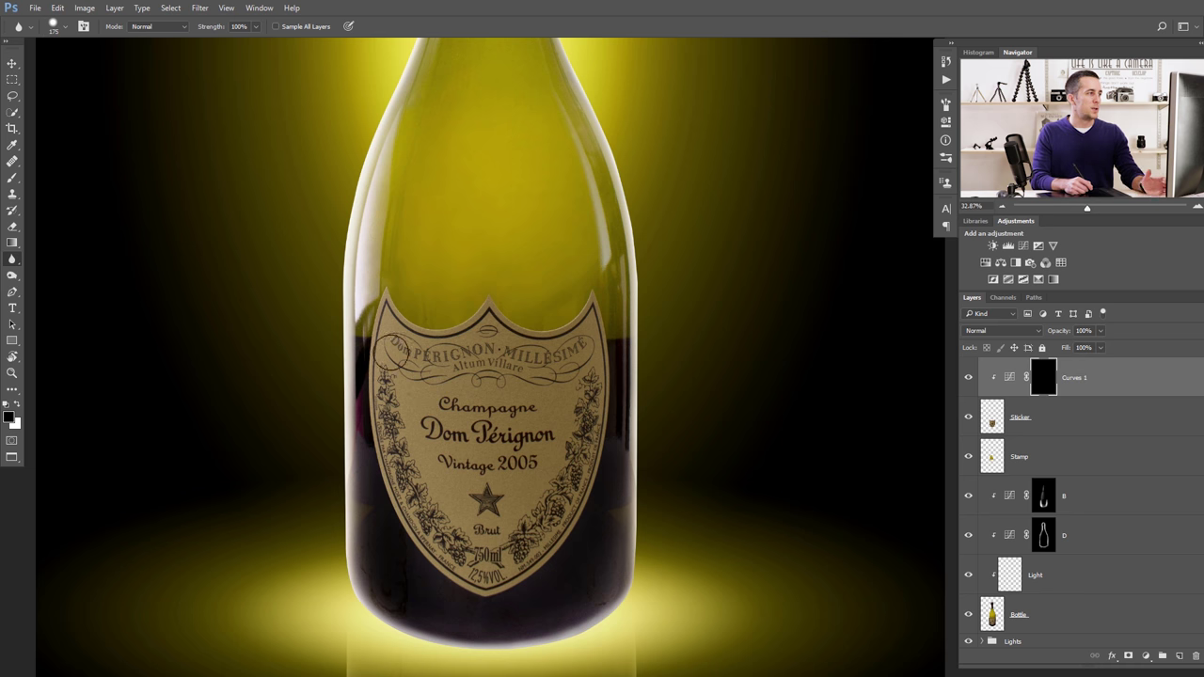
# Draw a white reflected gradient stripe across the label on the Curves 1 mask.
pyautogui.click(12, 242)
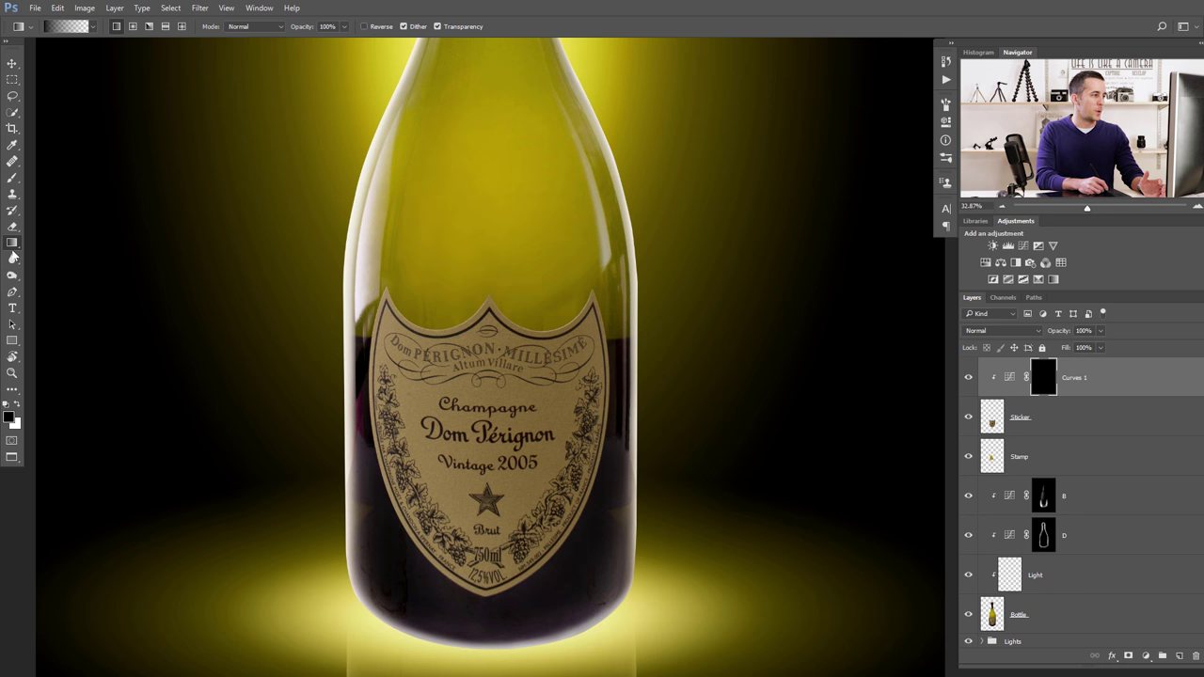
pyautogui.click(16, 404)
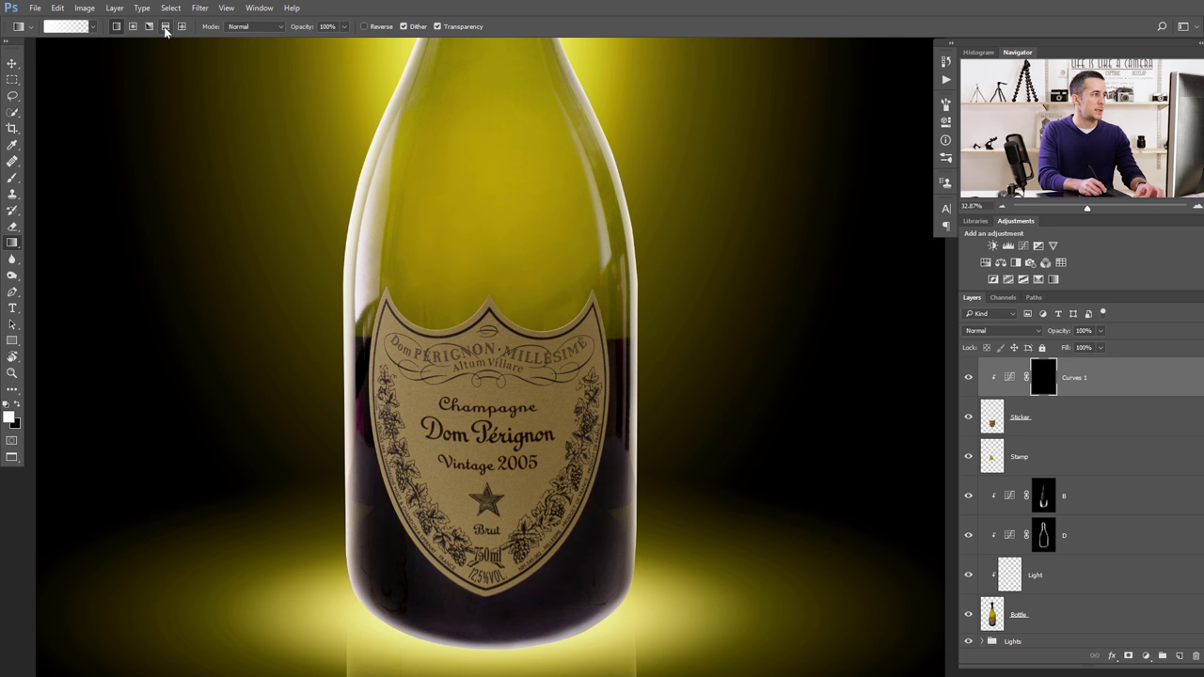
pyautogui.click(165, 28)
pyautogui.moveTo(441, 472); pyautogui.dragTo(440, 473)
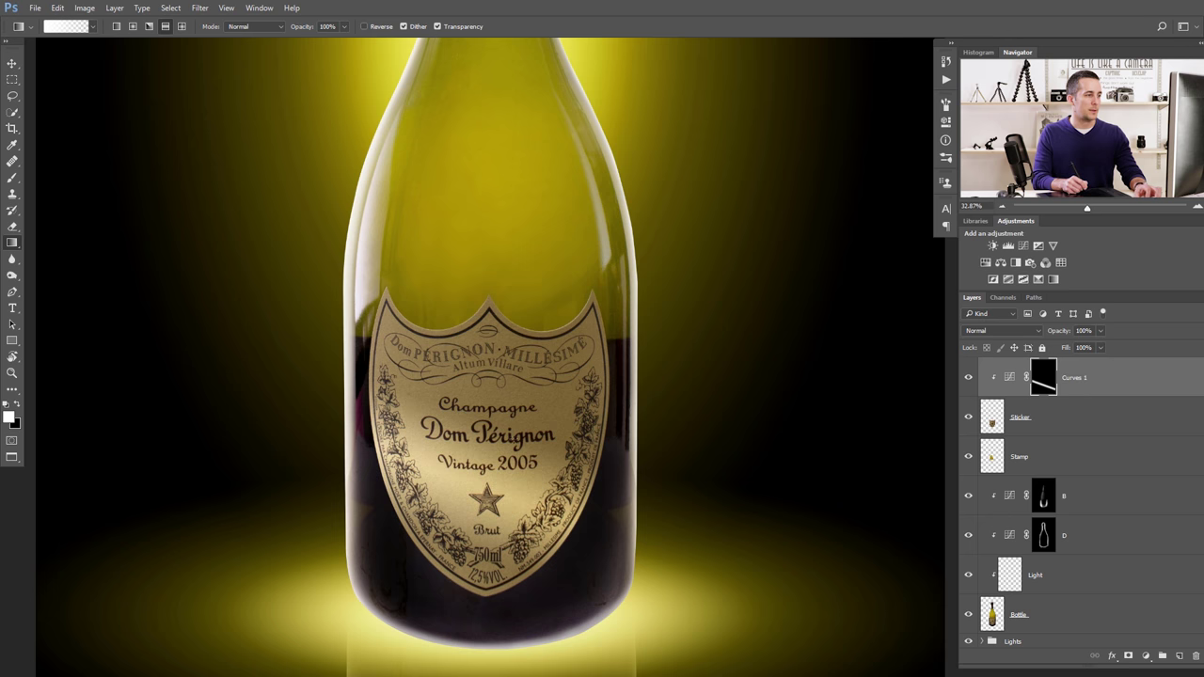
pyautogui.hotkey('ctrl', '0')
# Undo the label stripe, retry it twice, and undo each attempt, leaving the mask black.
pyautogui.hotkey('ctrl', 'z')
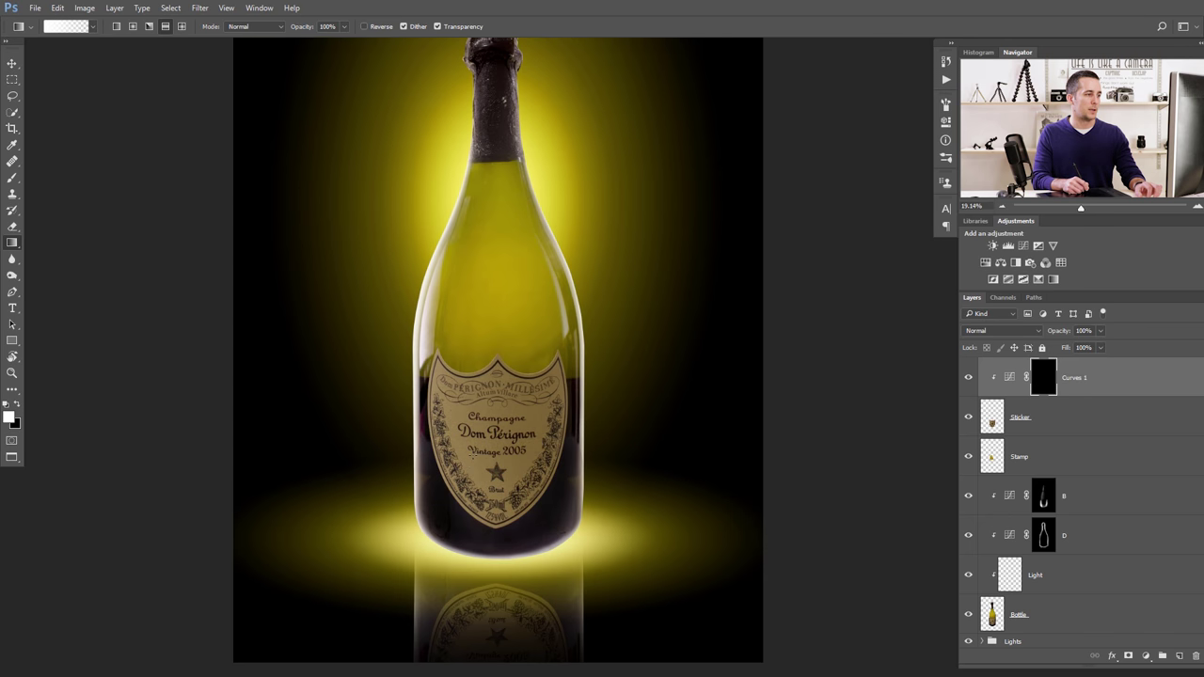
pyautogui.moveTo(489, 429); pyautogui.dragTo(489, 430)
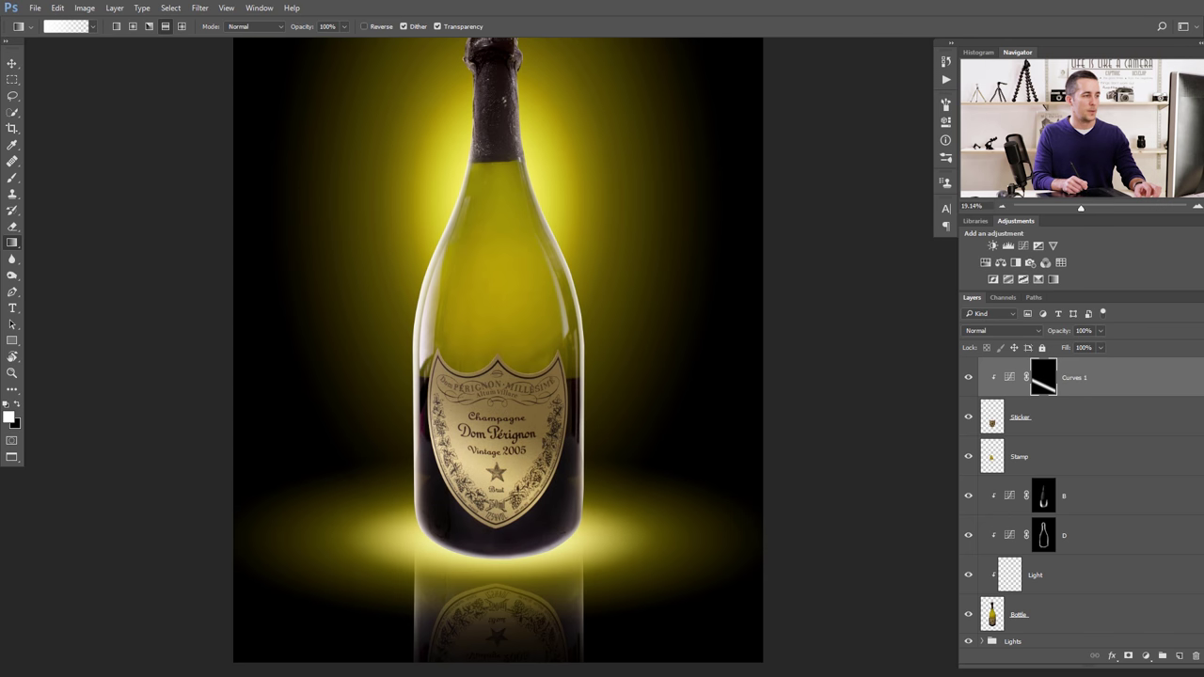
pyautogui.hotkey('ctrl', 'z')
pyautogui.scroll(2, 507, 439)
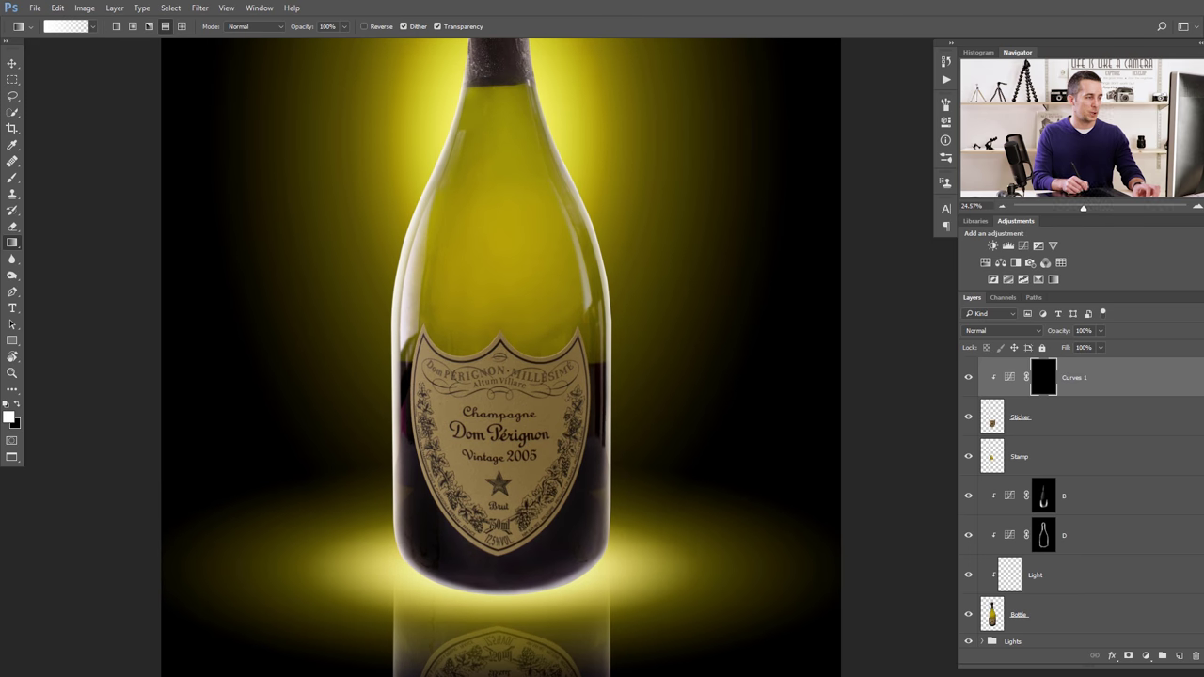
pyautogui.moveTo(466, 442); pyautogui.dragTo(482, 393)
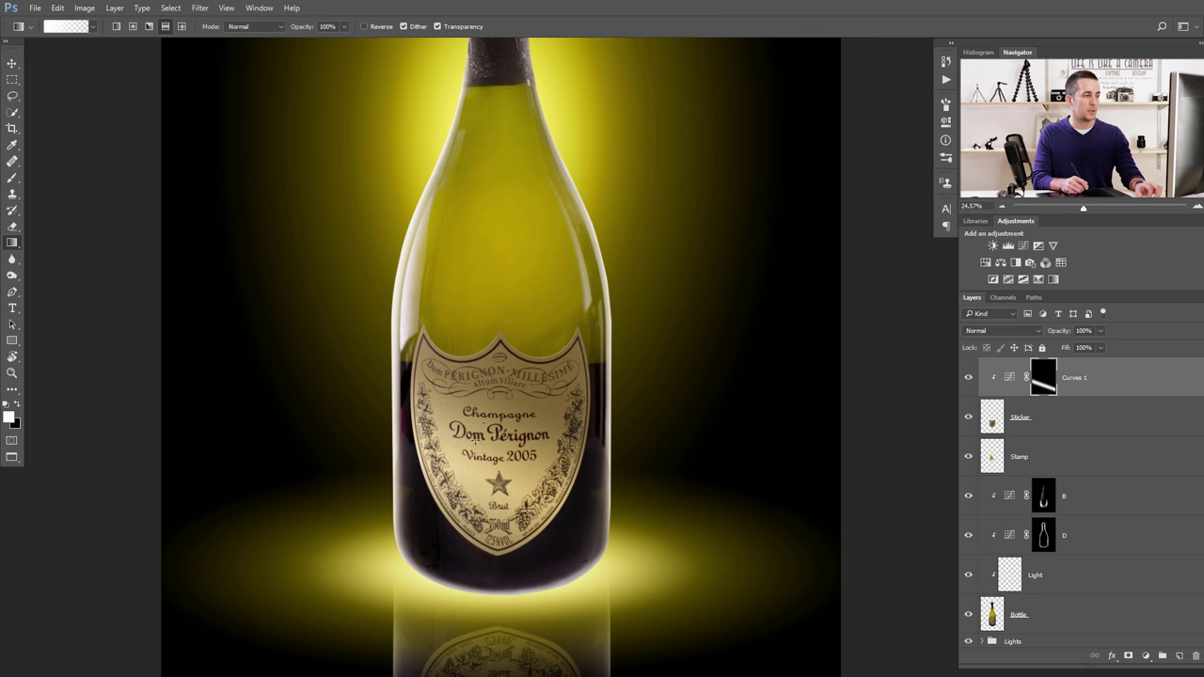
pyautogui.hotkey('ctrl', 'z')
pyautogui.press('p')
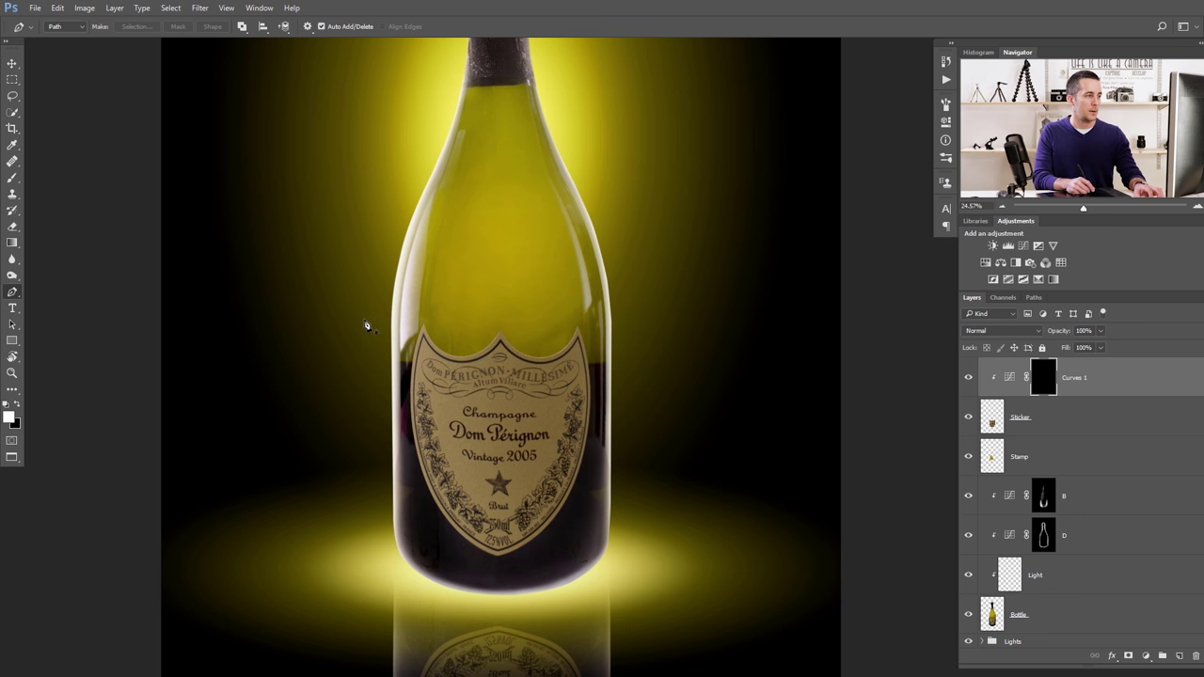
# Draw a closed Pen path diagonally across the label and fill it white on the Curves 1 mask.
pyautogui.moveTo(366, 323); pyautogui.dragTo(646, 457)
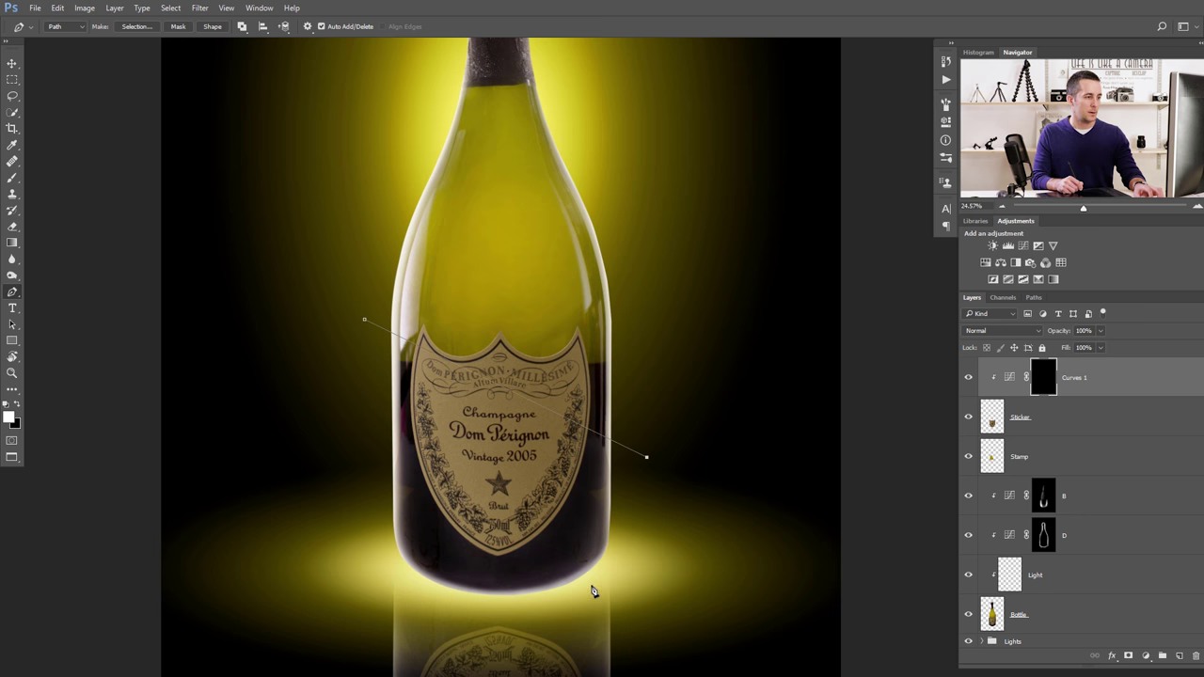
pyautogui.moveTo(594, 581); pyautogui.dragTo(542, 527)
pyautogui.moveTo(348, 387); pyautogui.dragTo(347, 381)
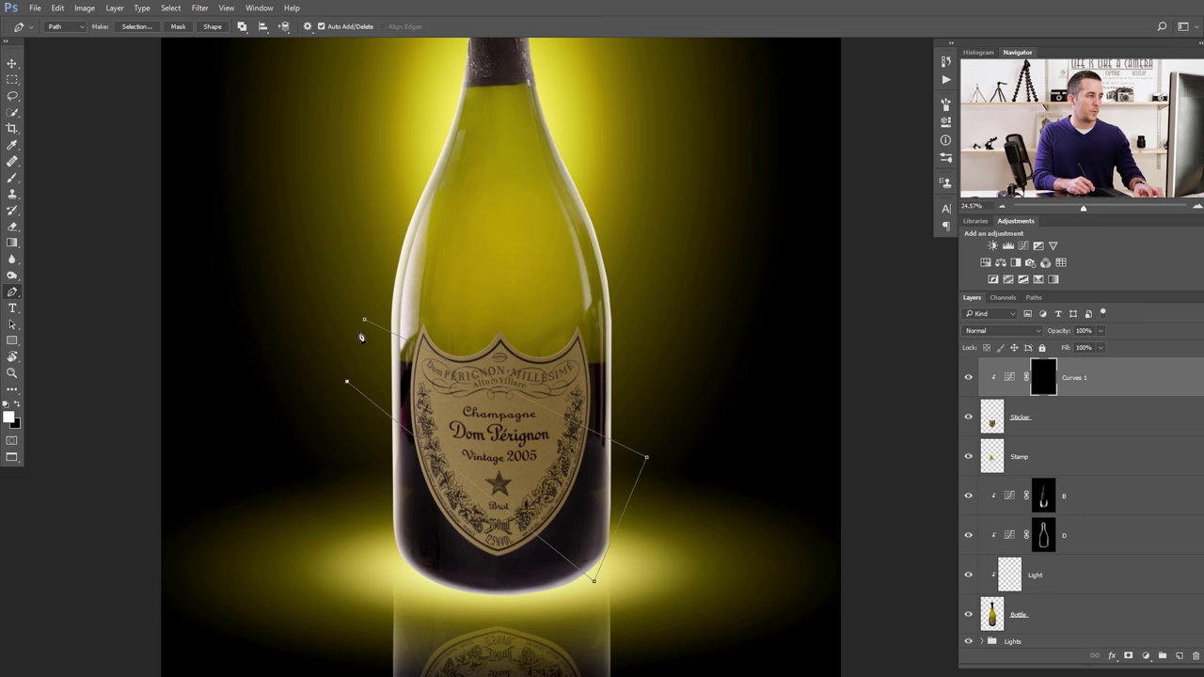
pyautogui.click(365, 321)
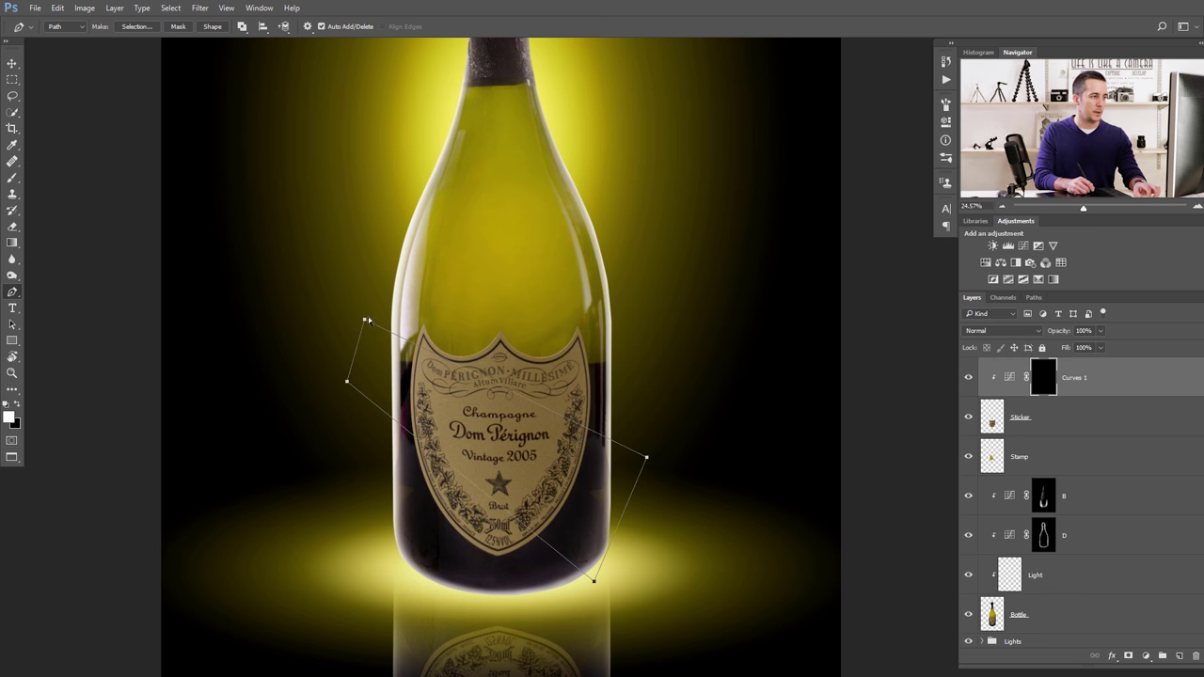
pyautogui.moveTo(365, 324); pyautogui.dragTo(357, 332)
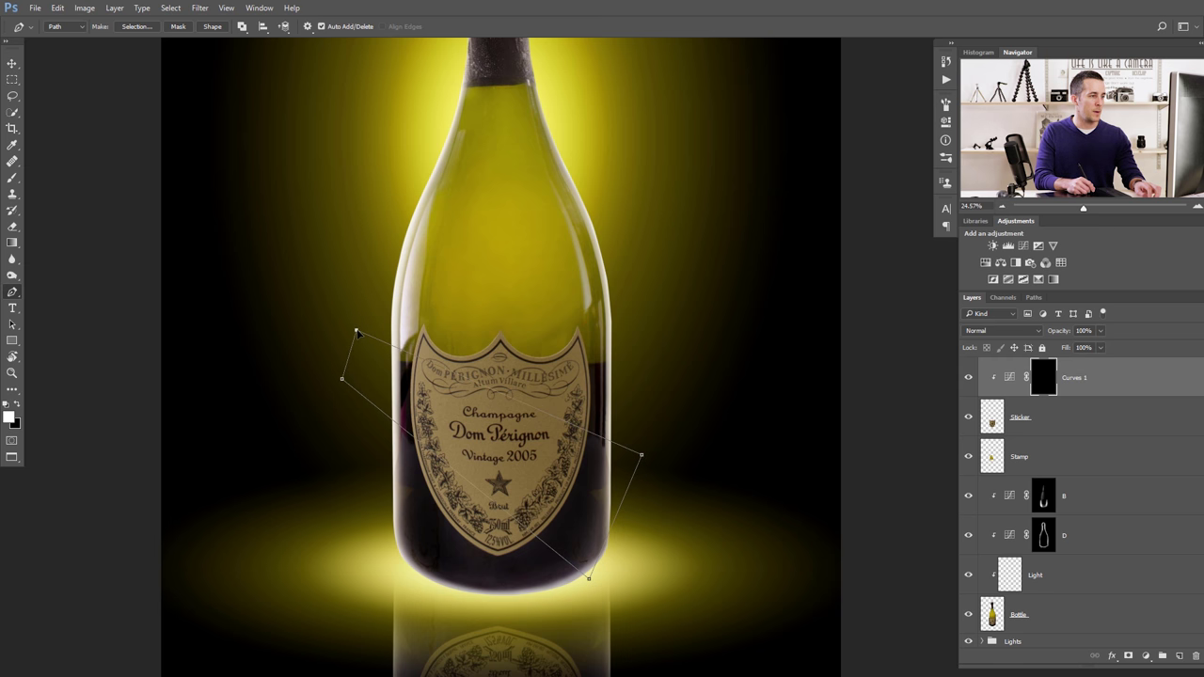
pyautogui.hotkey('ctrl', 'Return')
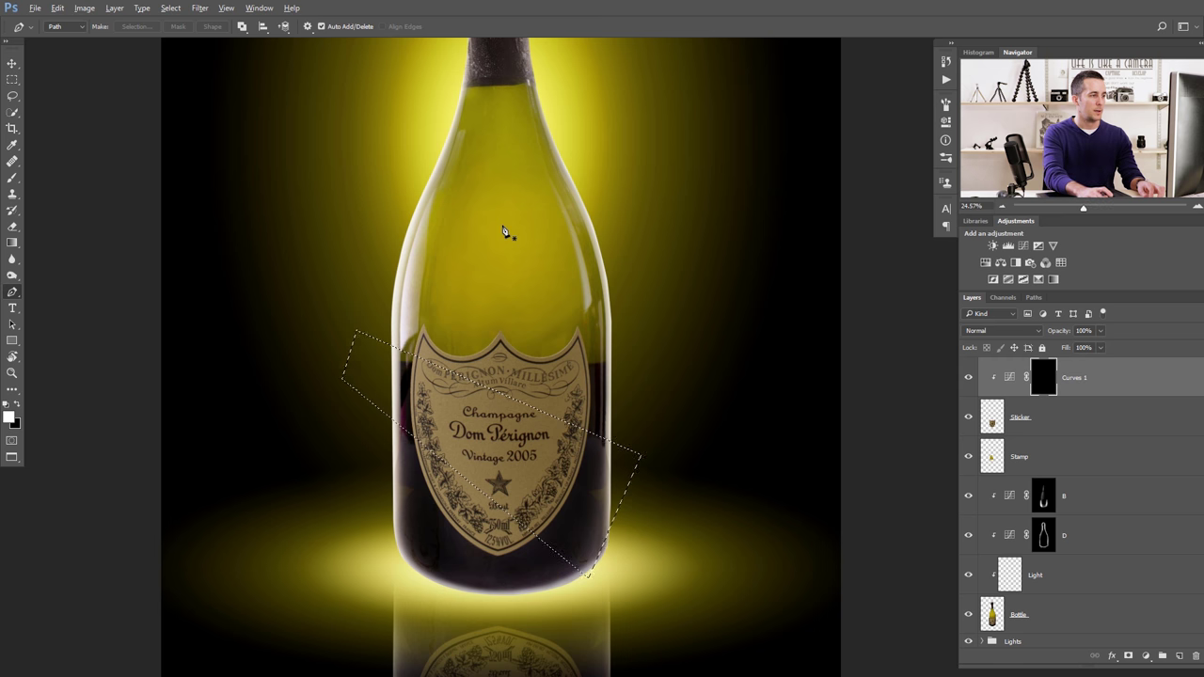
pyautogui.hotkey('alt', 'Delete')
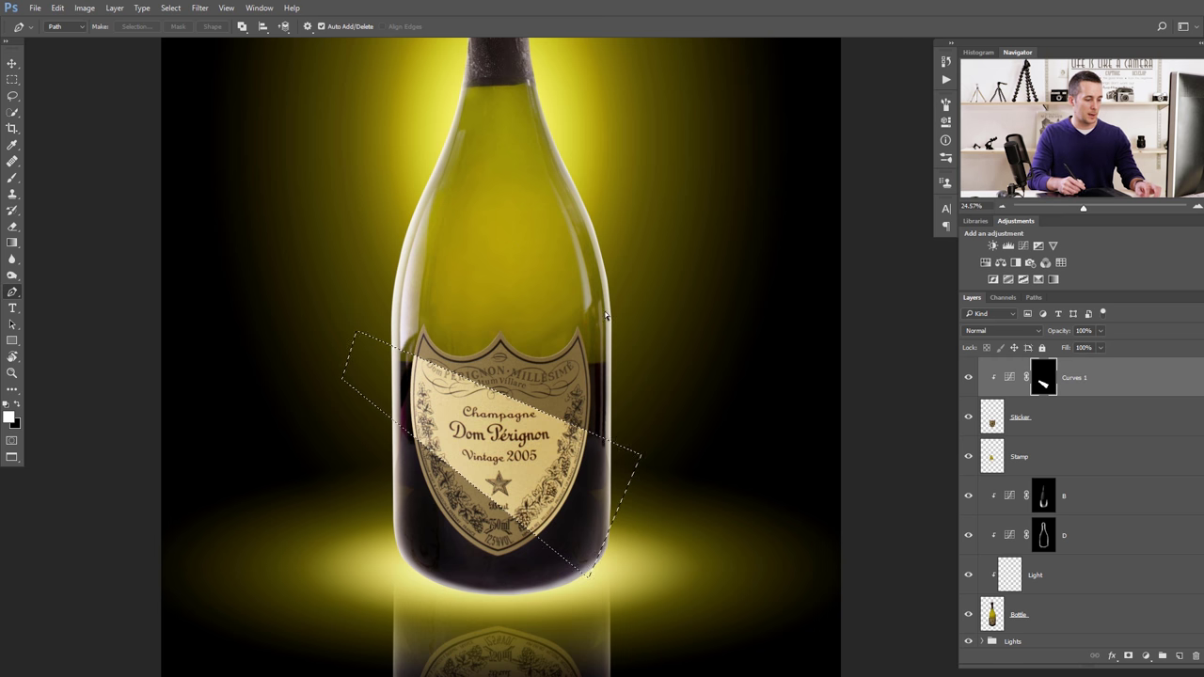
pyautogui.hotkey('ctrl', 'd')
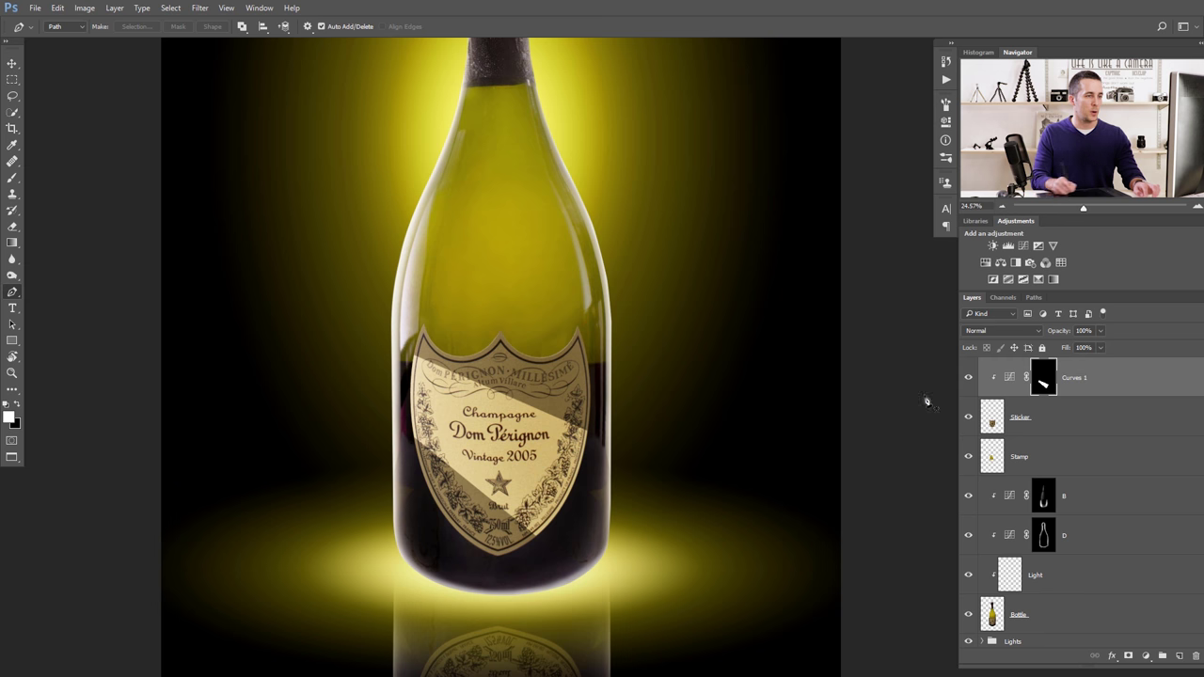
# Feather the Curves 1 mask by 98 px.
pyautogui.click(200, 7)
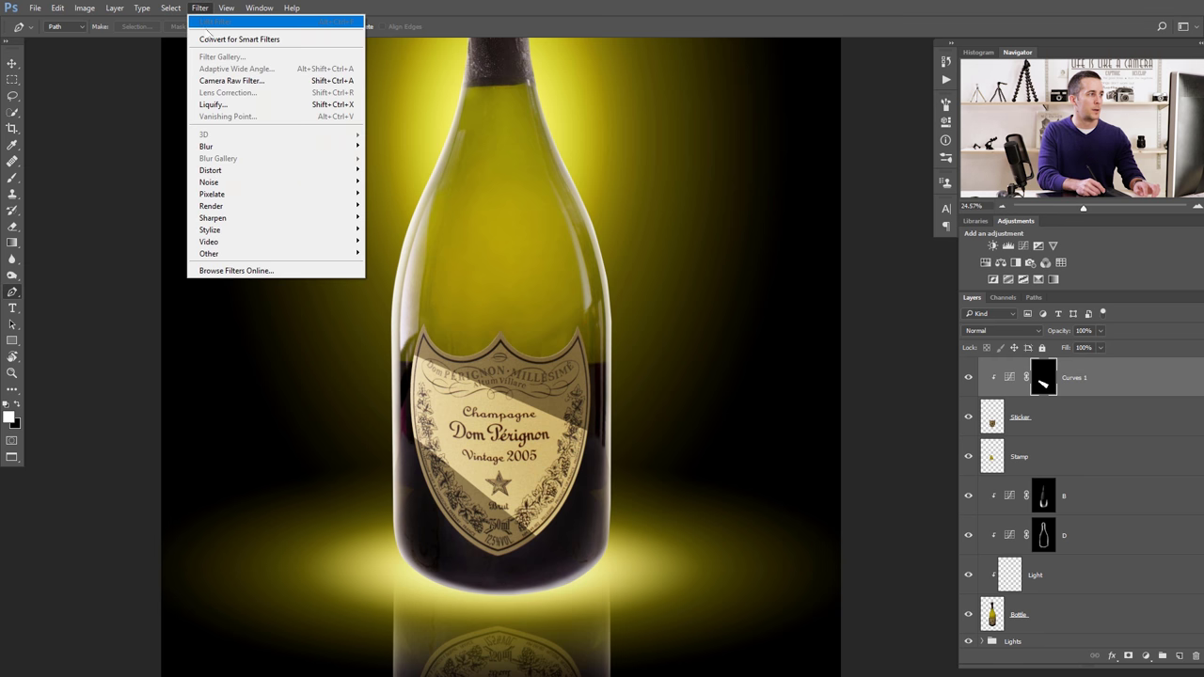
pyautogui.click(532, 432)
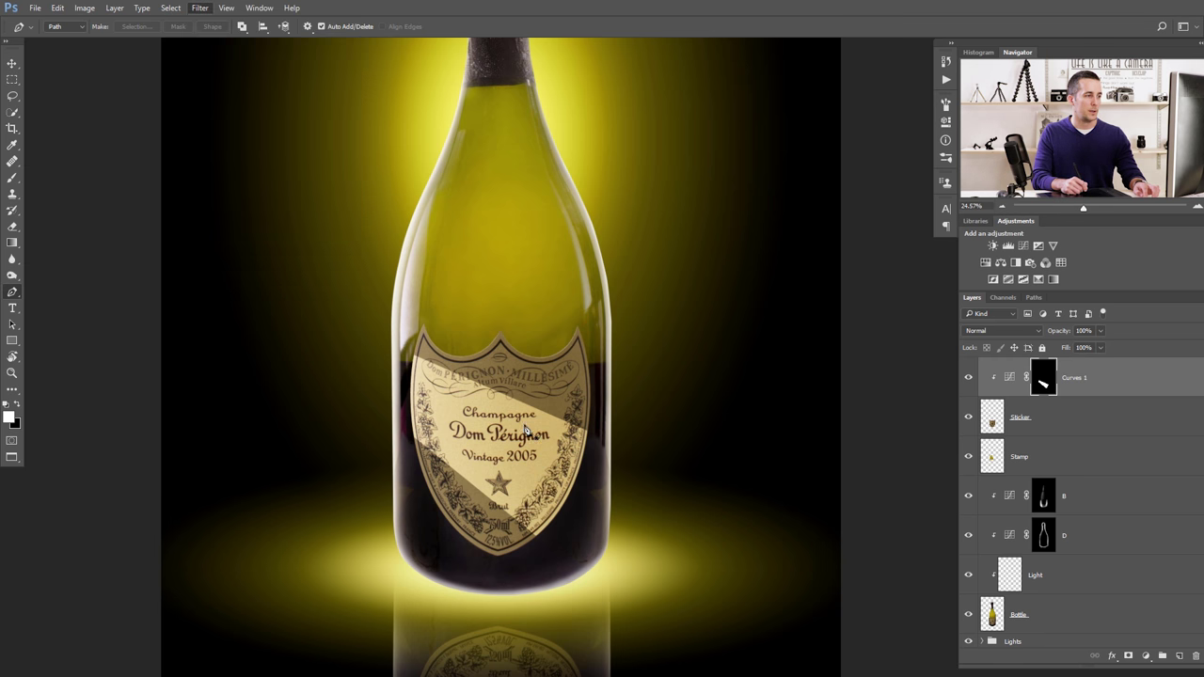
pyautogui.doubleClick(1042, 382)
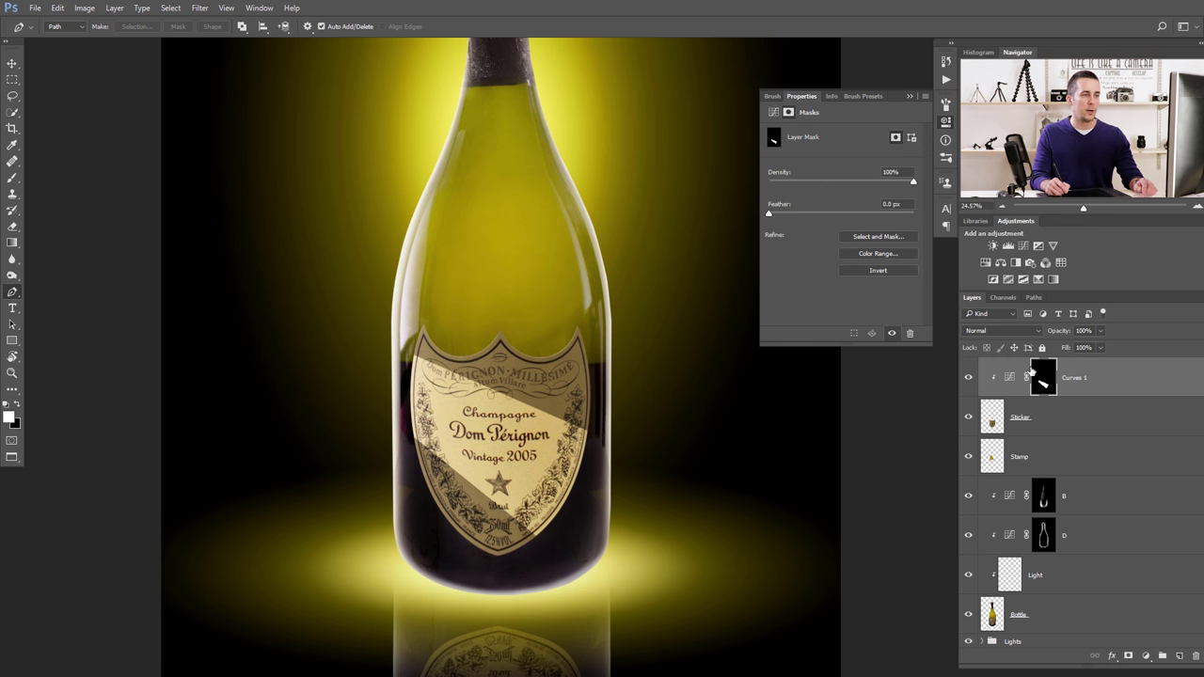
pyautogui.moveTo(773, 213); pyautogui.dragTo(861, 221)
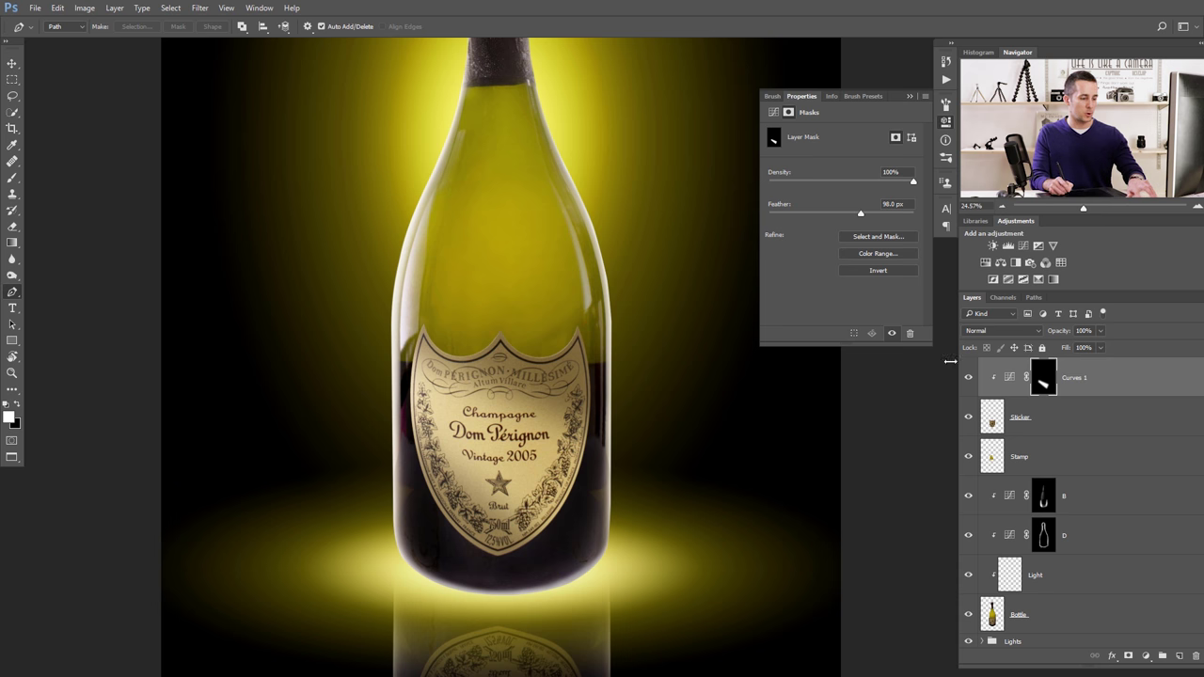
# Scale and reposition the mask's highlight band to fit over the label.
pyautogui.hotkey('ctrl', 't')
pyautogui.moveTo(497, 327)
pyautogui.mouseDown()
pyautogui.moveTo(499, 353)
pyautogui.moveTo(505, 295)
pyautogui.moveTo(500, 324)
pyautogui.mouseUp()
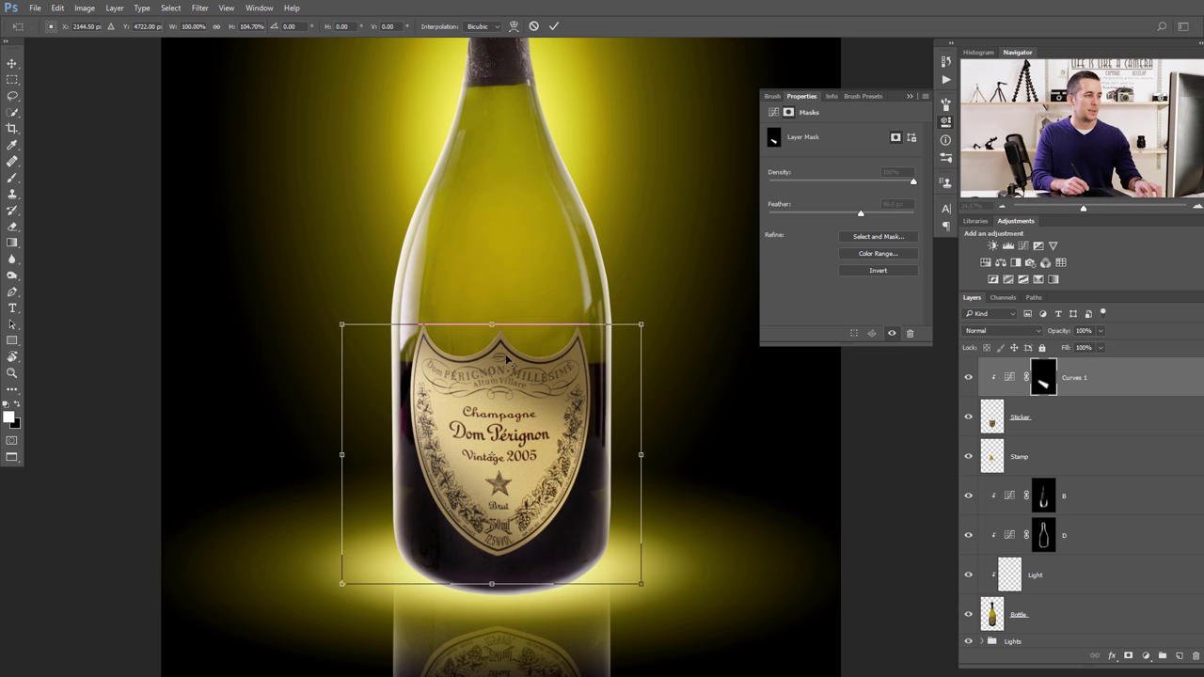
pyautogui.moveTo(519, 442)
pyautogui.mouseDown()
pyautogui.moveTo(508, 447)
pyautogui.moveTo(518, 444)
pyautogui.mouseUp()
pyautogui.moveTo(488, 325); pyautogui.dragTo(488, 336)
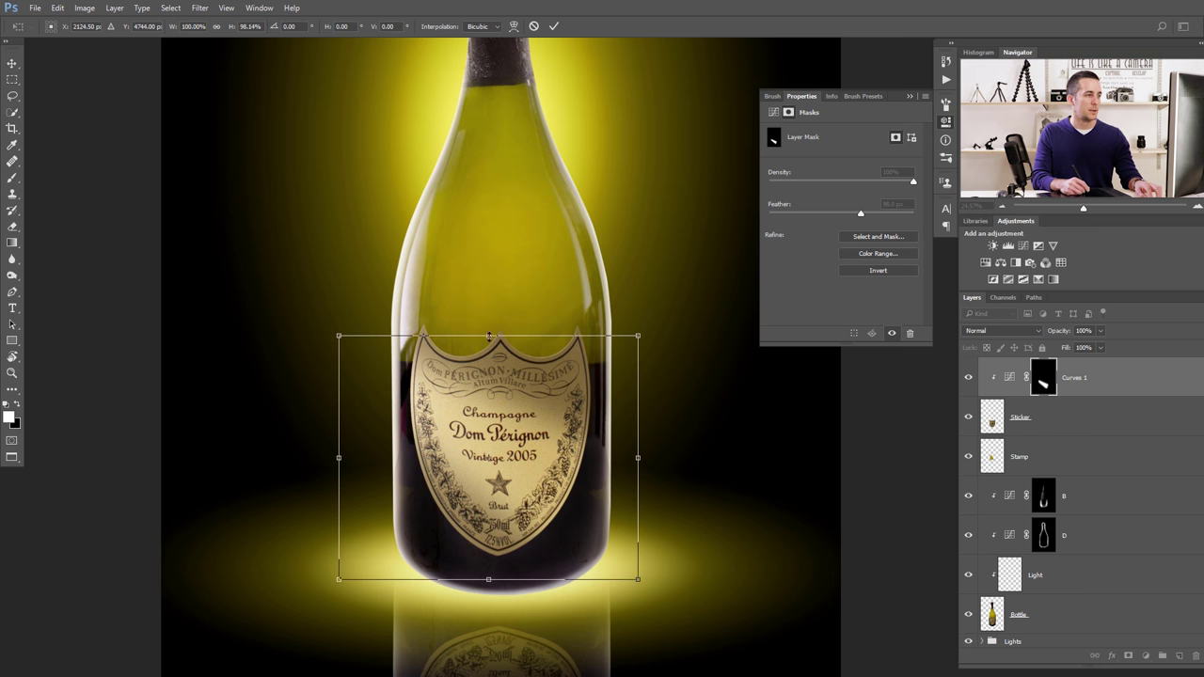
pyautogui.click(911, 97)
pyautogui.press('Return')
pyautogui.press('p')
pyautogui.scroll(-3, 575, 374)
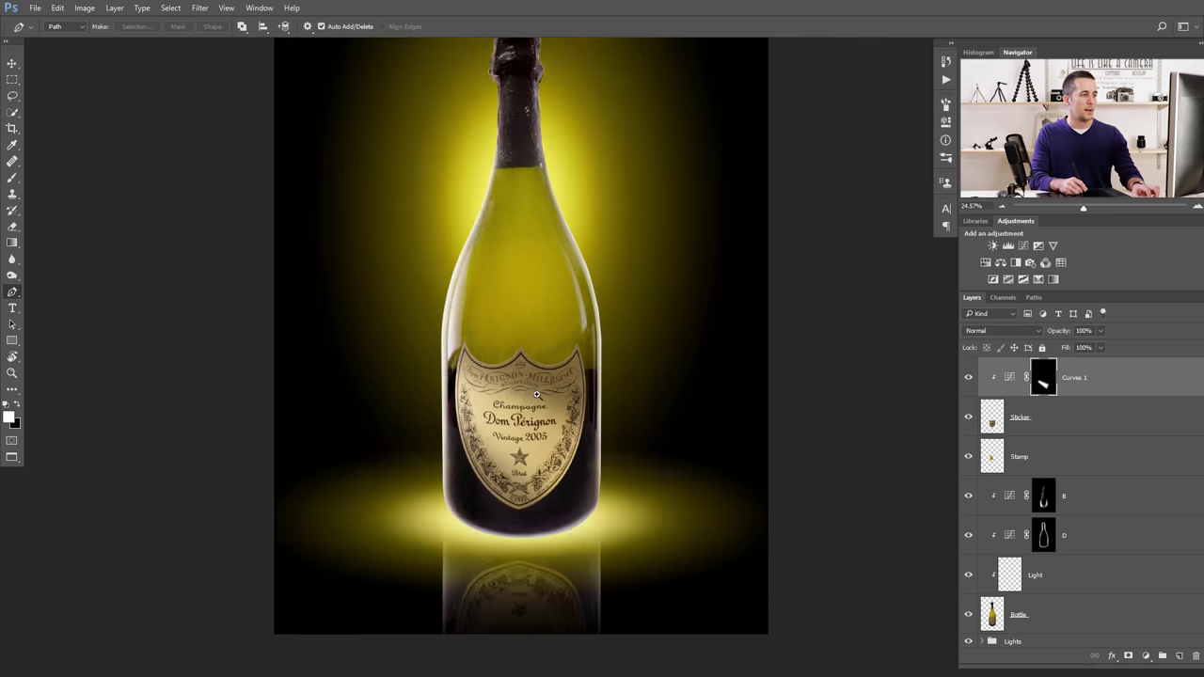
pyautogui.moveTo(561, 379); pyautogui.dragTo(537, 404)
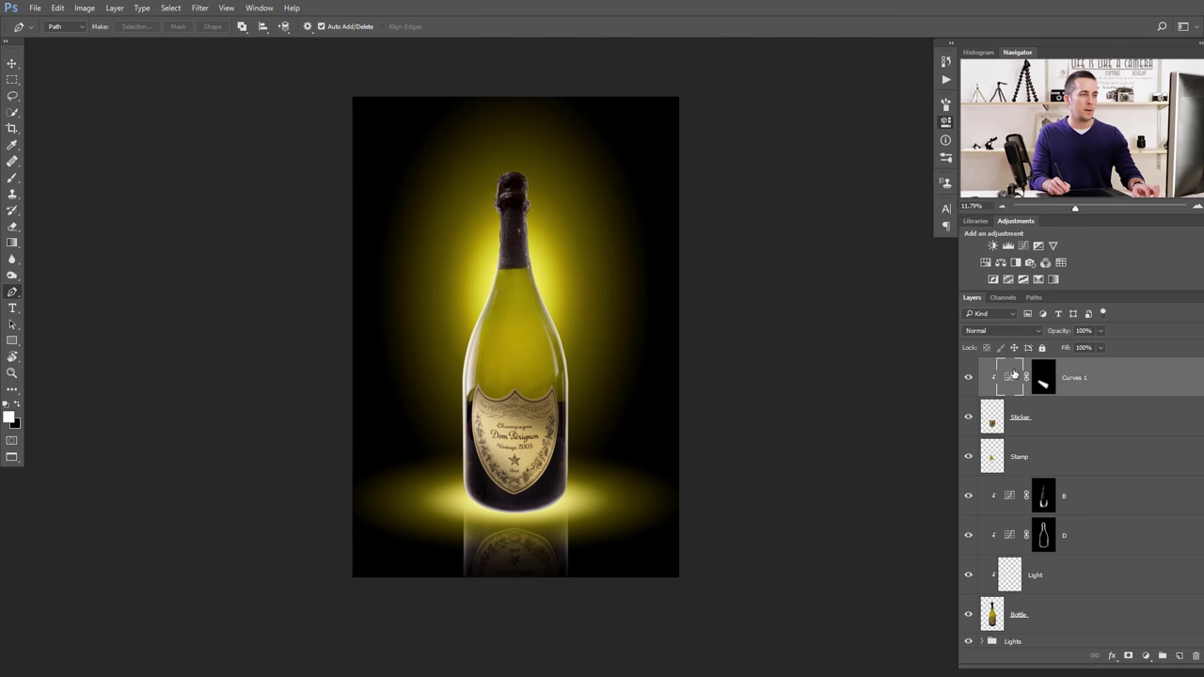
# Move the Curves 1 curve point to Input 96 / Output 152.
pyautogui.doubleClick(1009, 378)
pyautogui.moveTo(834, 202); pyautogui.dragTo(839, 209)
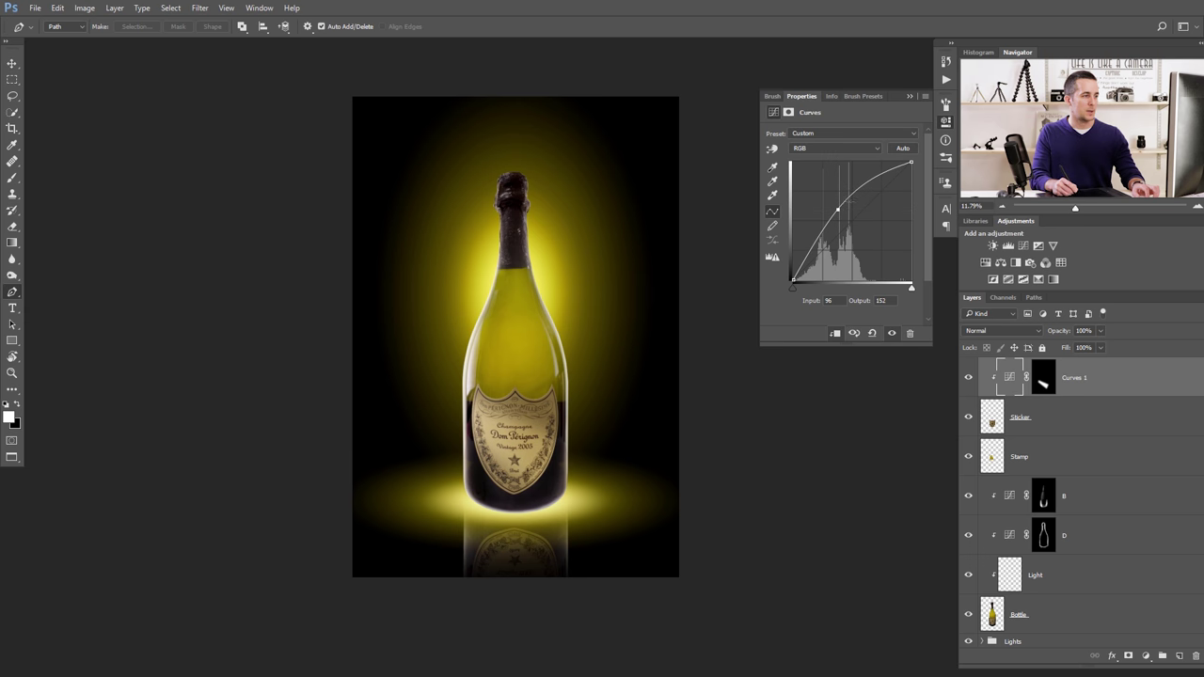
pyautogui.click(909, 96)
pyautogui.moveTo(579, 371); pyautogui.dragTo(562, 399)
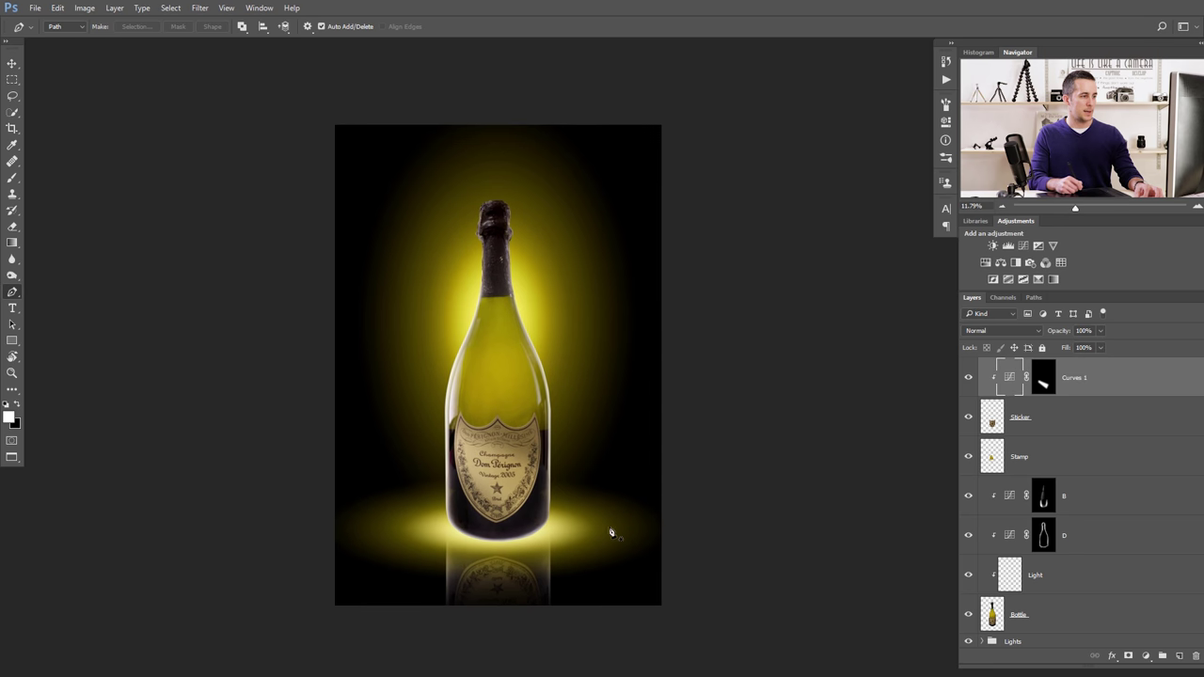
pyautogui.press('v')
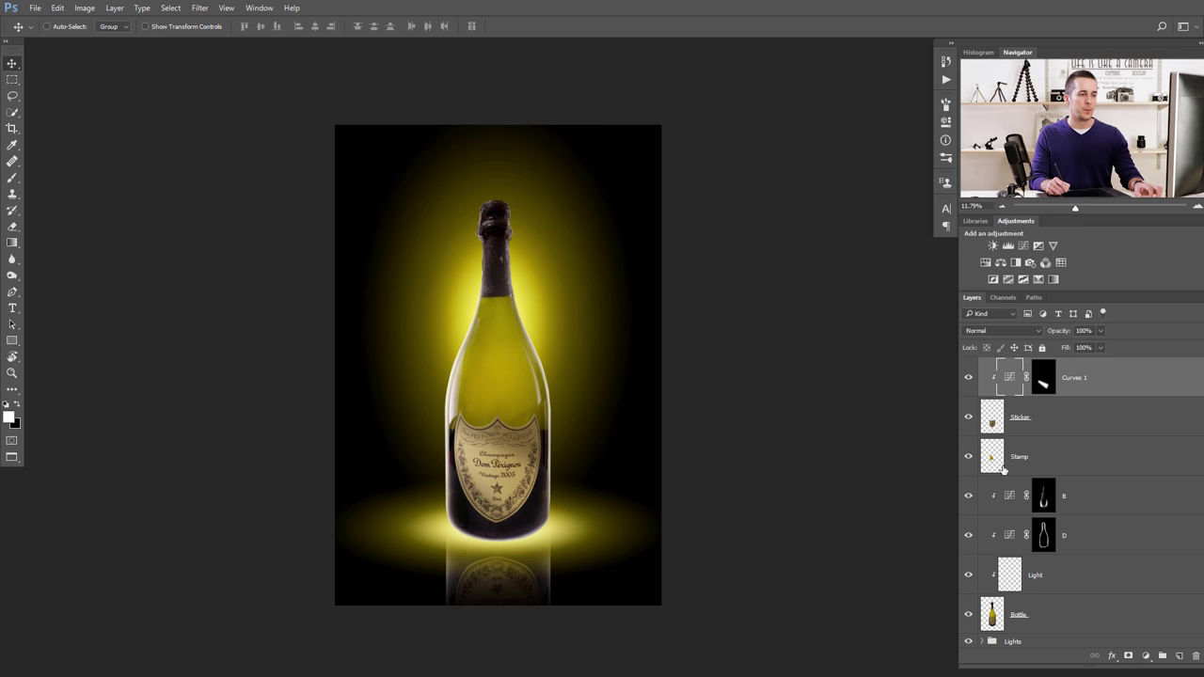
# Apply a Gaussian Blur of about 22 px radius to the Bottle reflection layer.
pyautogui.scroll(-2, 1142, 470)
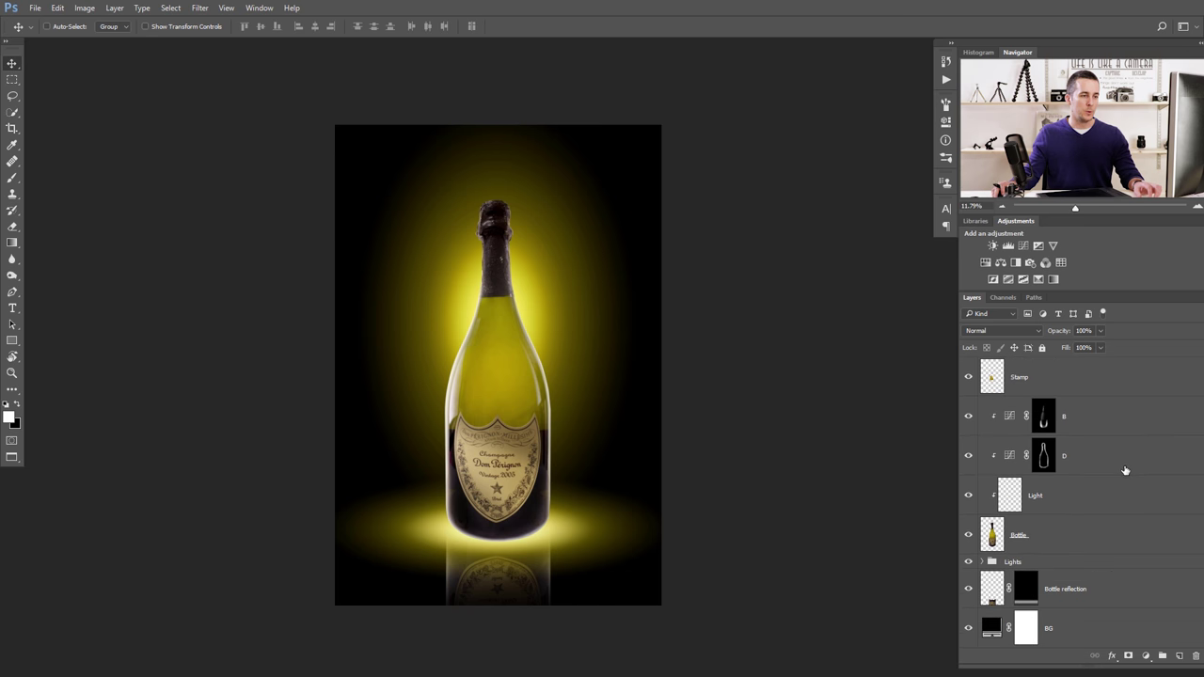
pyautogui.click(990, 587)
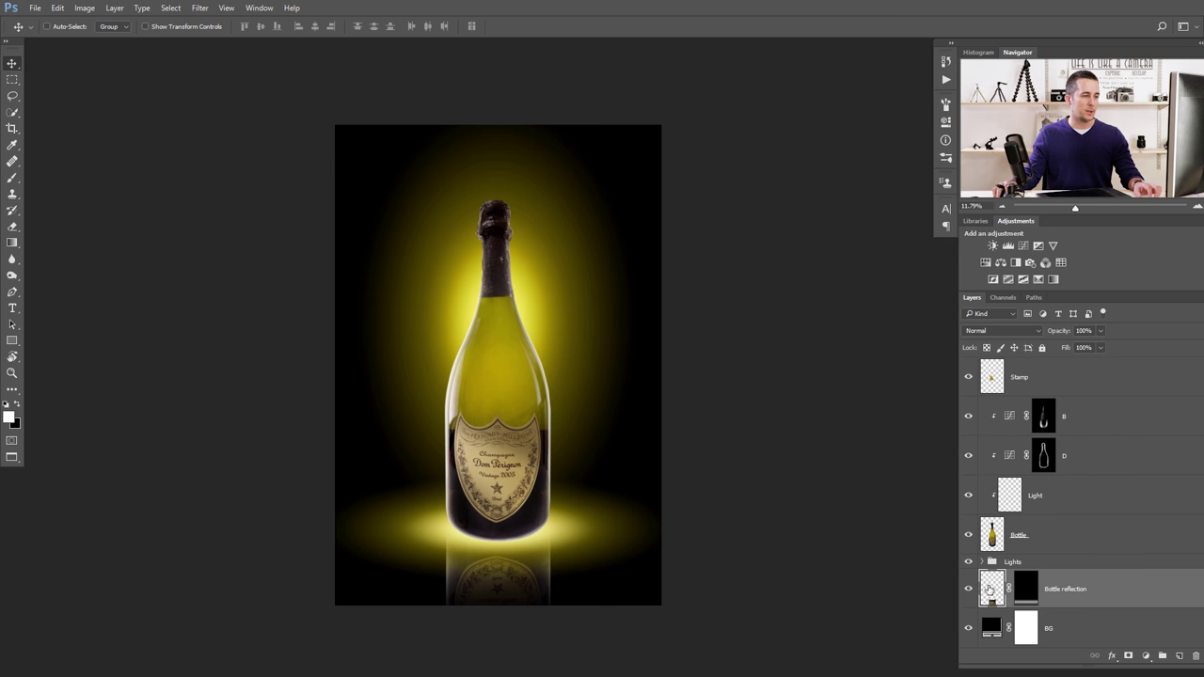
pyautogui.scroll(5, 502, 465)
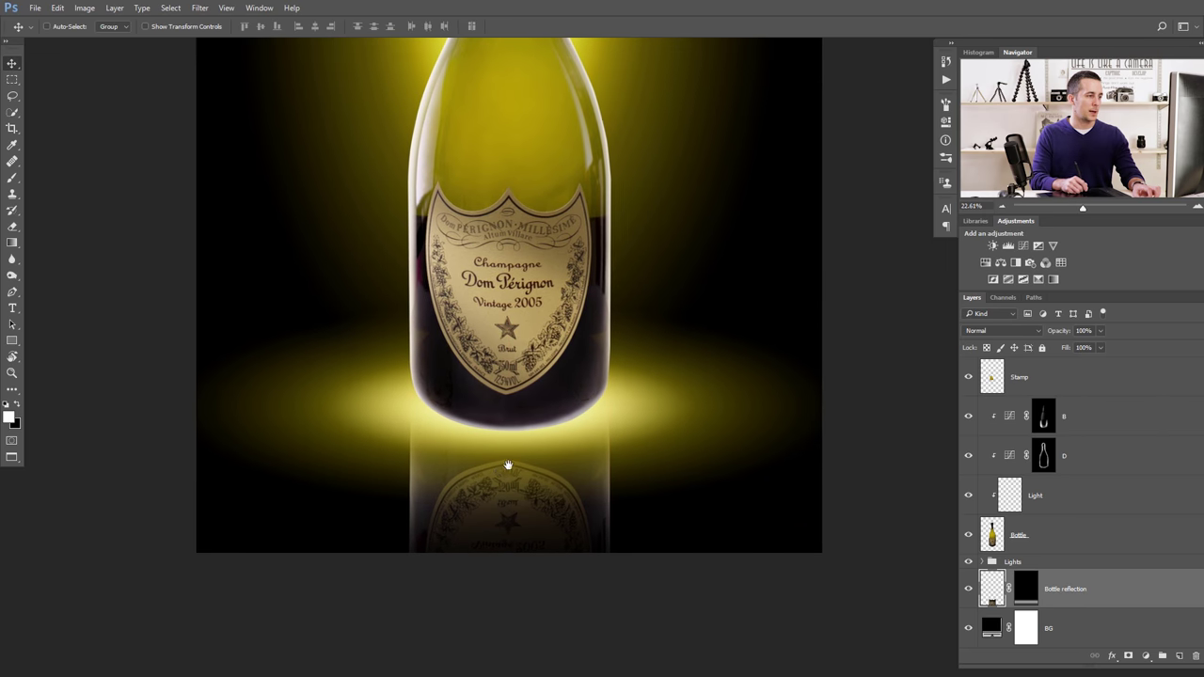
pyautogui.moveTo(502, 464); pyautogui.dragTo(513, 470)
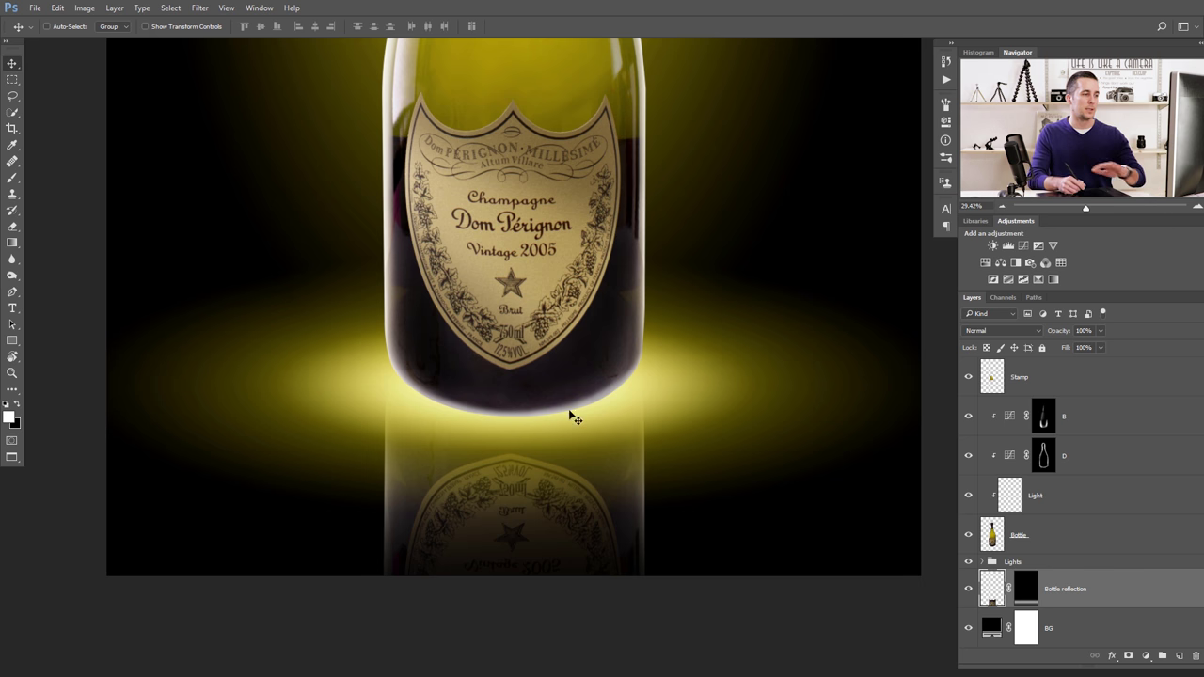
pyautogui.scroll(-3, 647, 438)
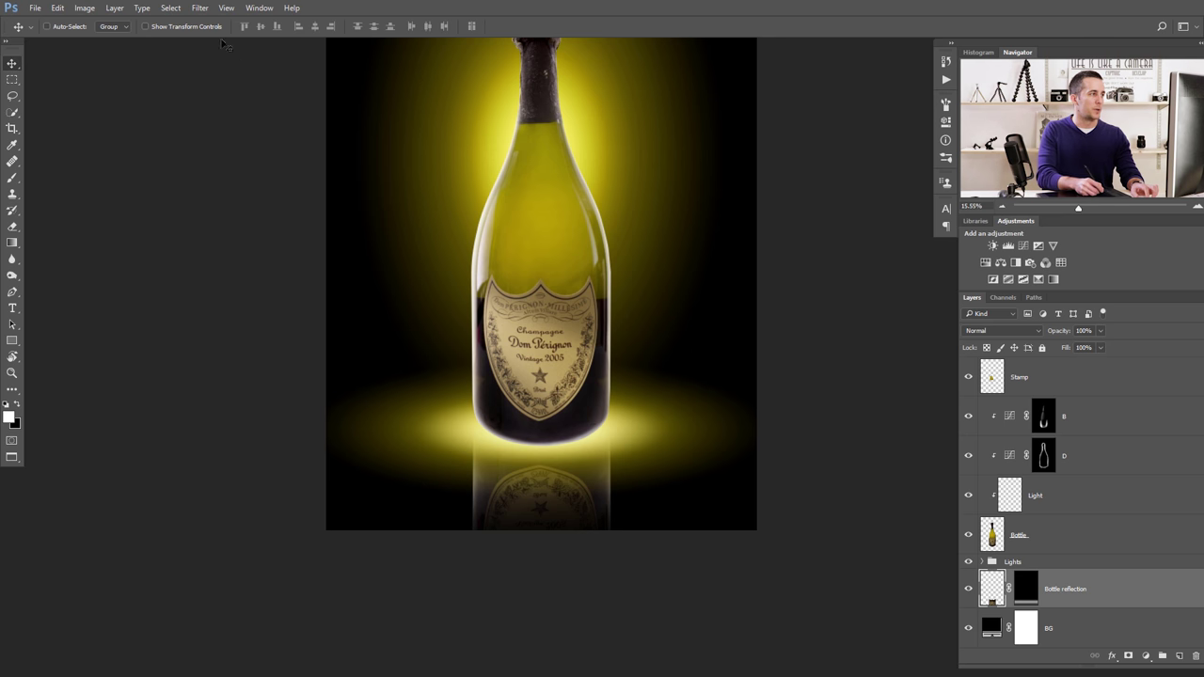
pyautogui.click(199, 7)
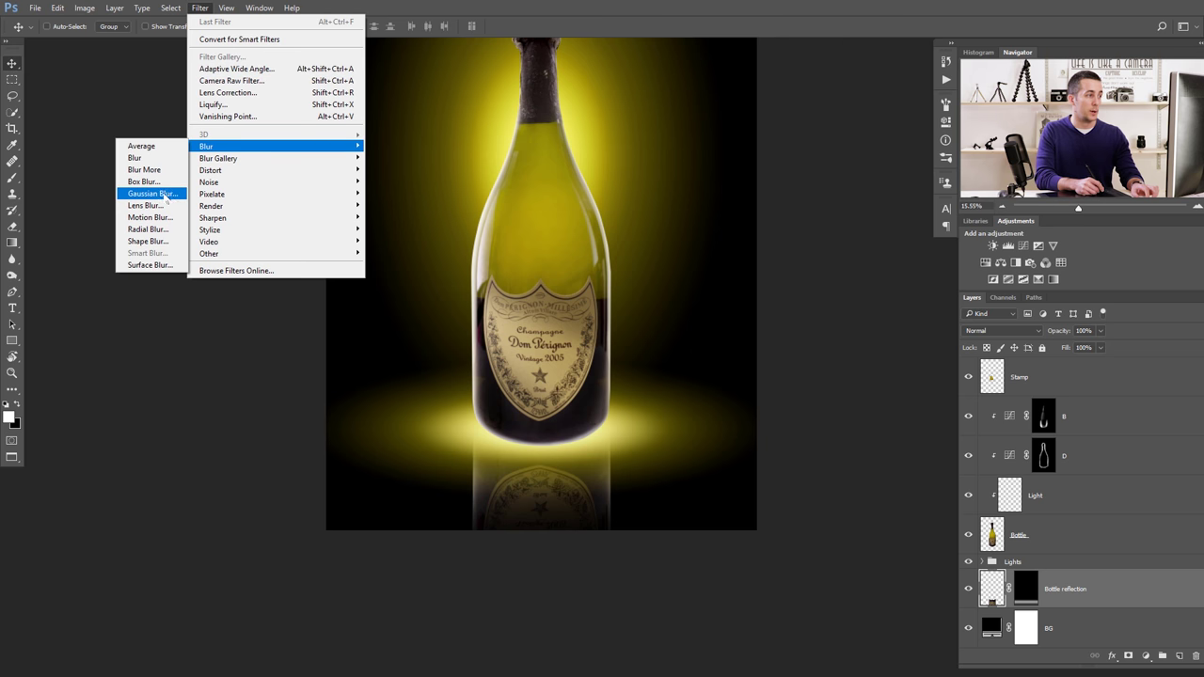
pyautogui.click(153, 192)
pyautogui.moveTo(866, 381); pyautogui.dragTo(873, 380)
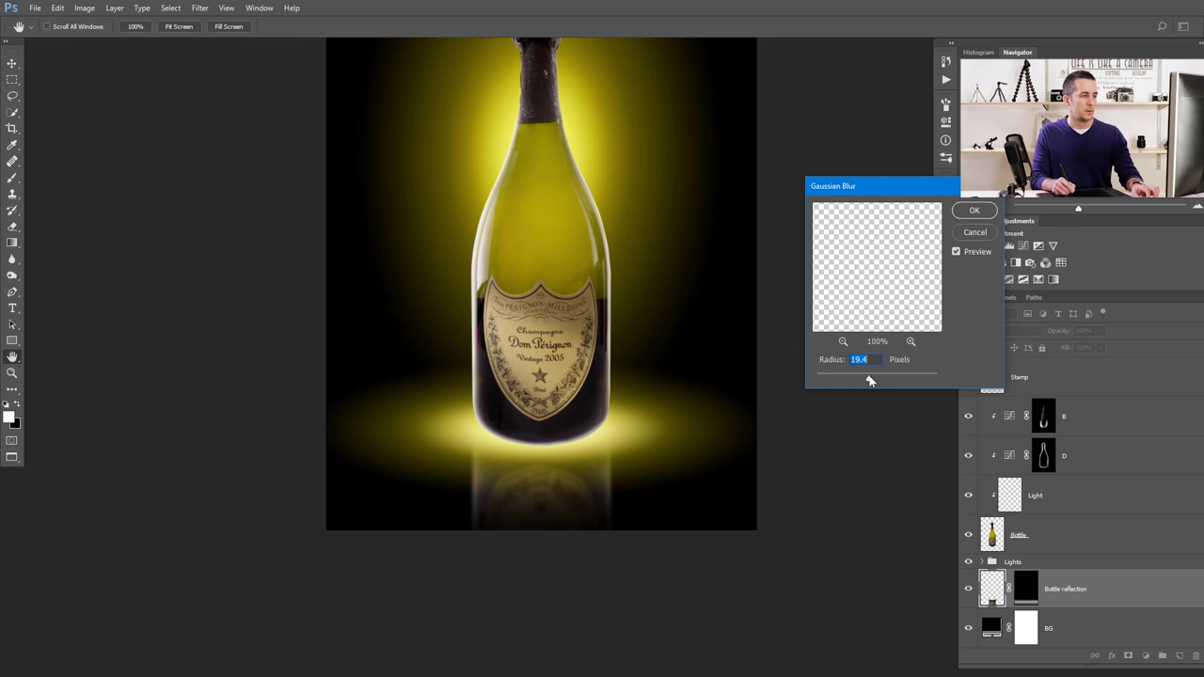
pyautogui.moveTo(870, 380)
pyautogui.mouseDown()
pyautogui.moveTo(857, 381)
pyautogui.moveTo(885, 379)
pyautogui.mouseUp()
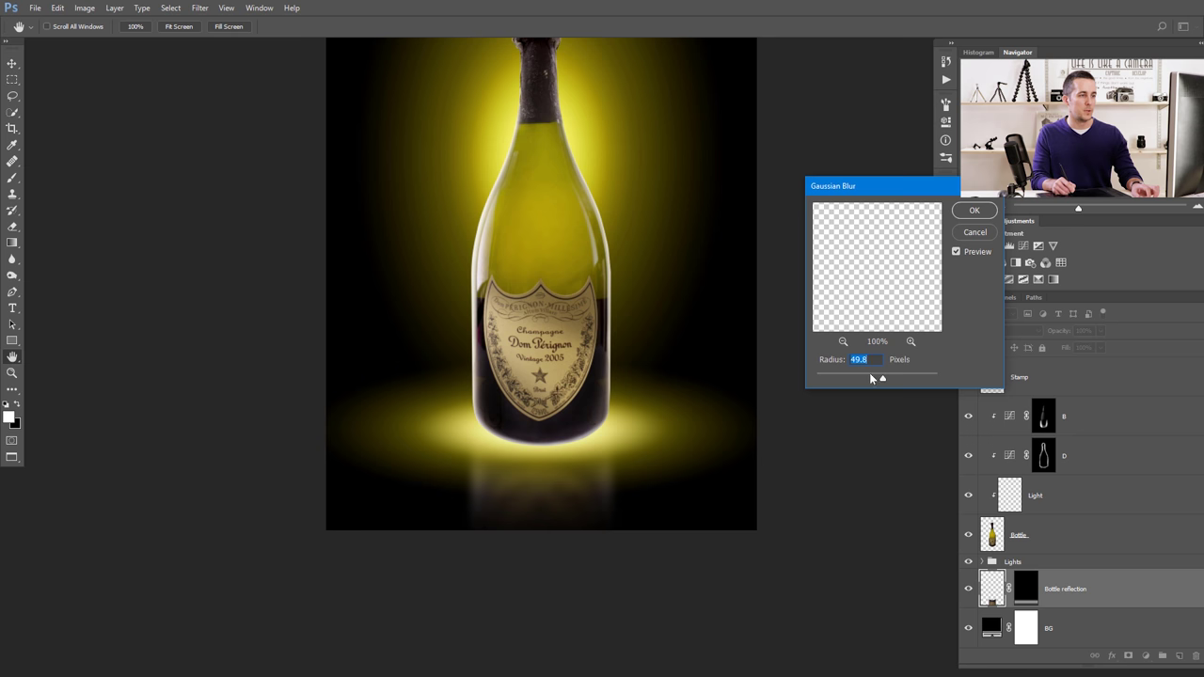
pyautogui.click(870, 378)
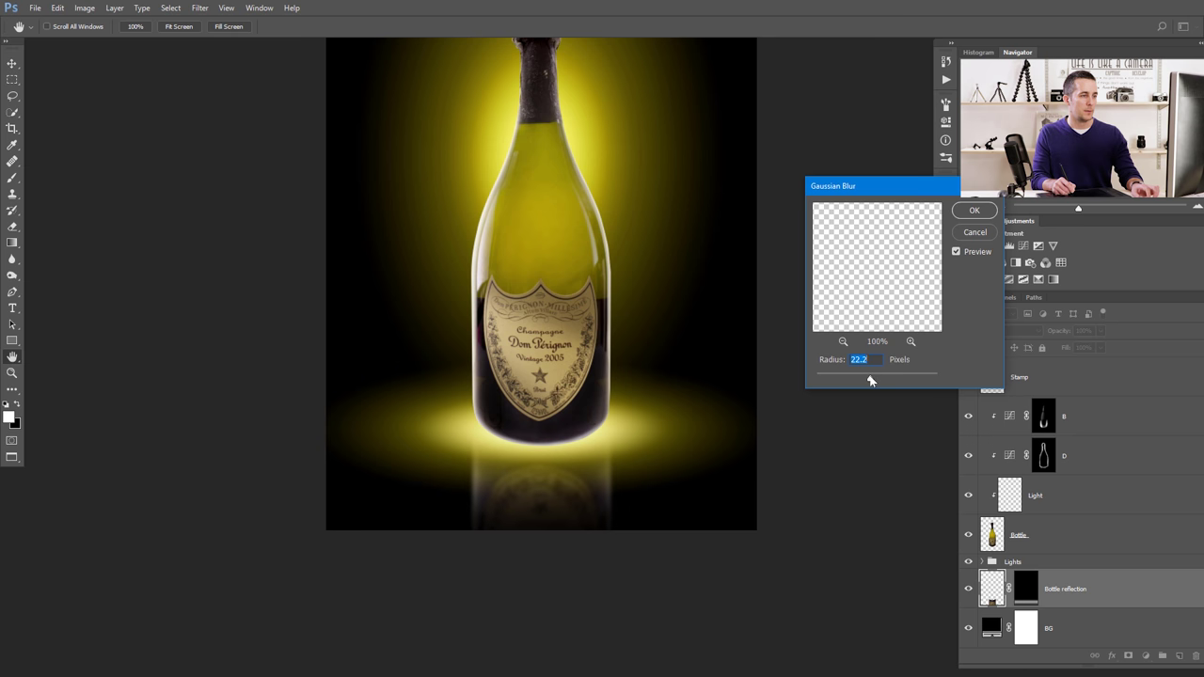
pyautogui.click(974, 211)
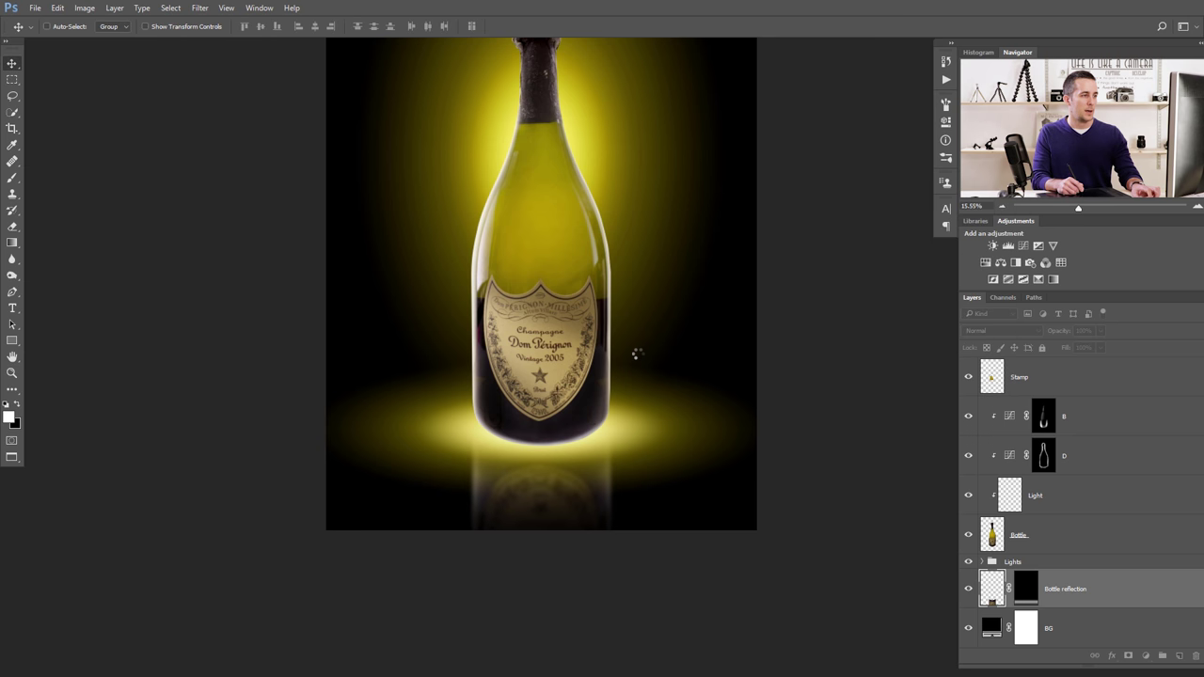
# Crop the canvas inward on the left, right, top and bottom around the bottle.
pyautogui.scroll(-3, 647, 354)
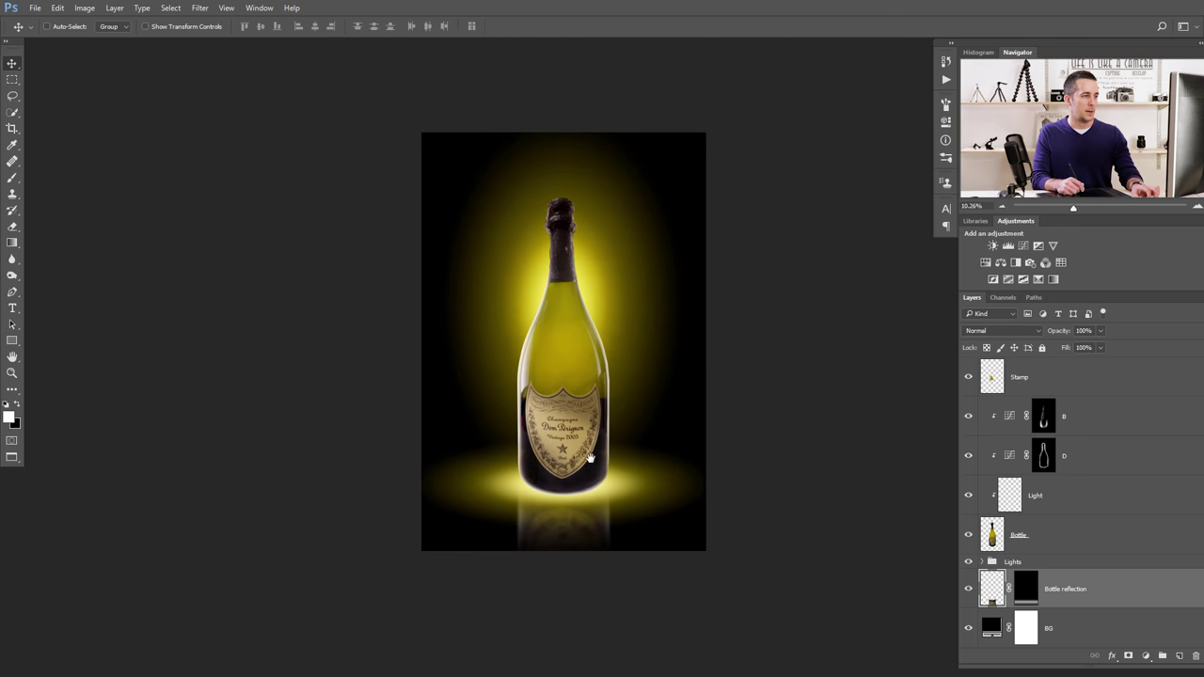
pyautogui.scroll(4, 549, 466)
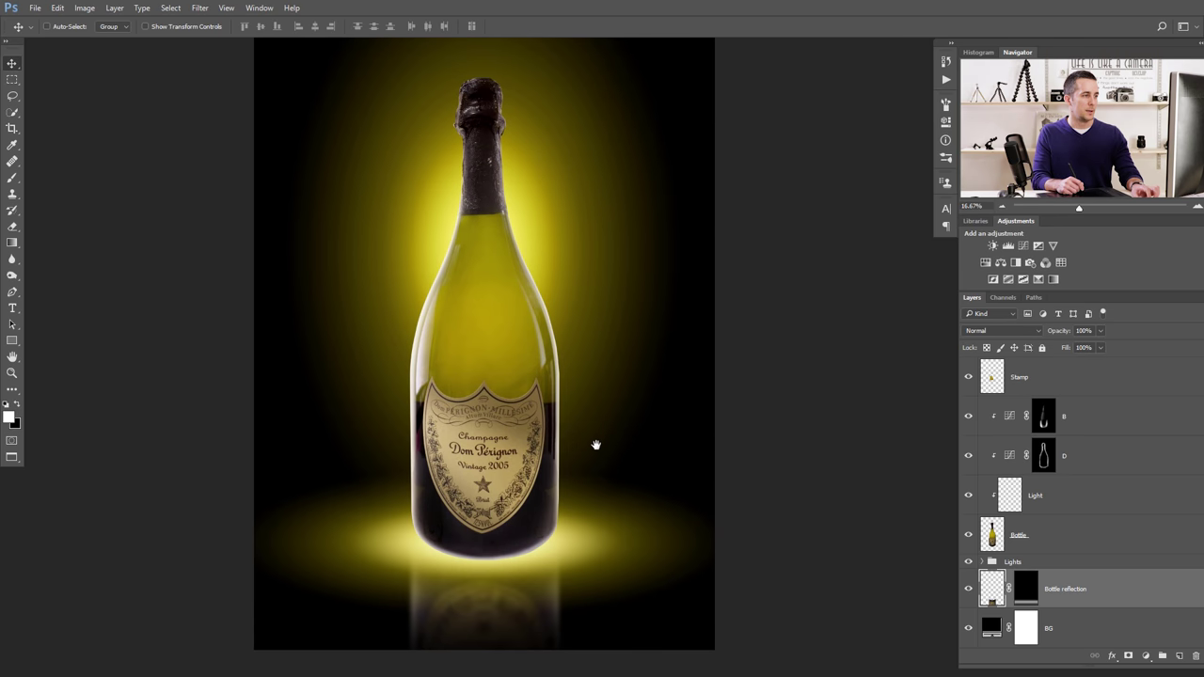
pyautogui.scroll(-2, 595, 442)
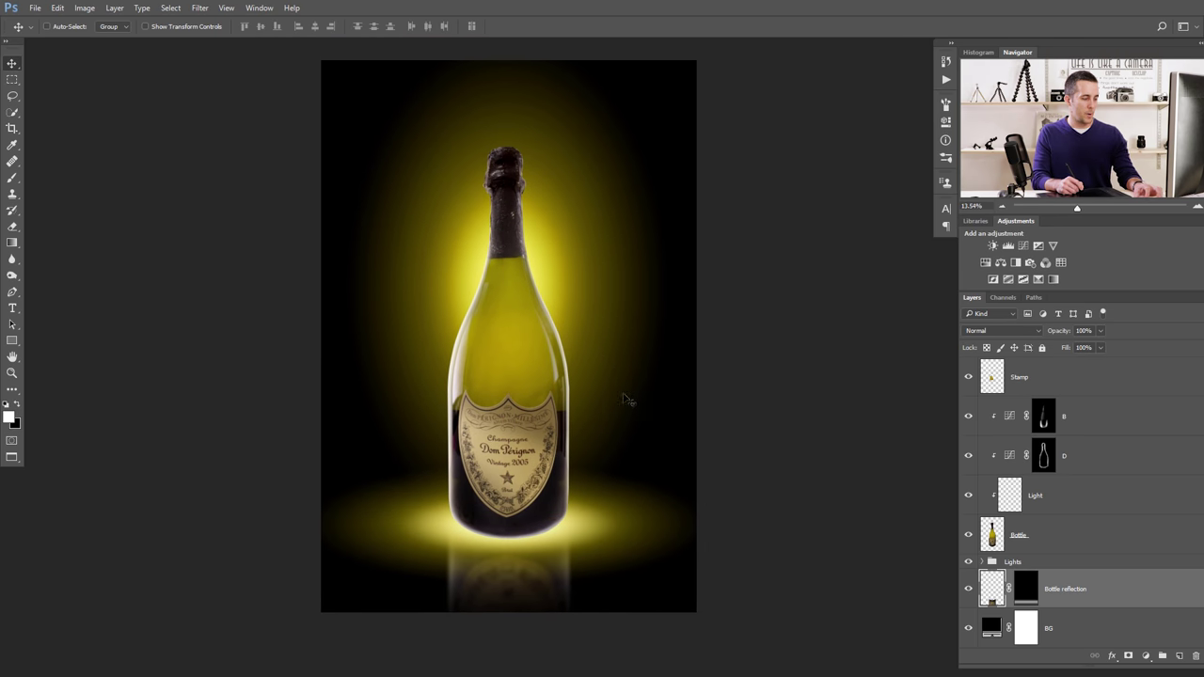
pyautogui.press('c')
pyautogui.moveTo(322, 337); pyautogui.dragTo(339, 337)
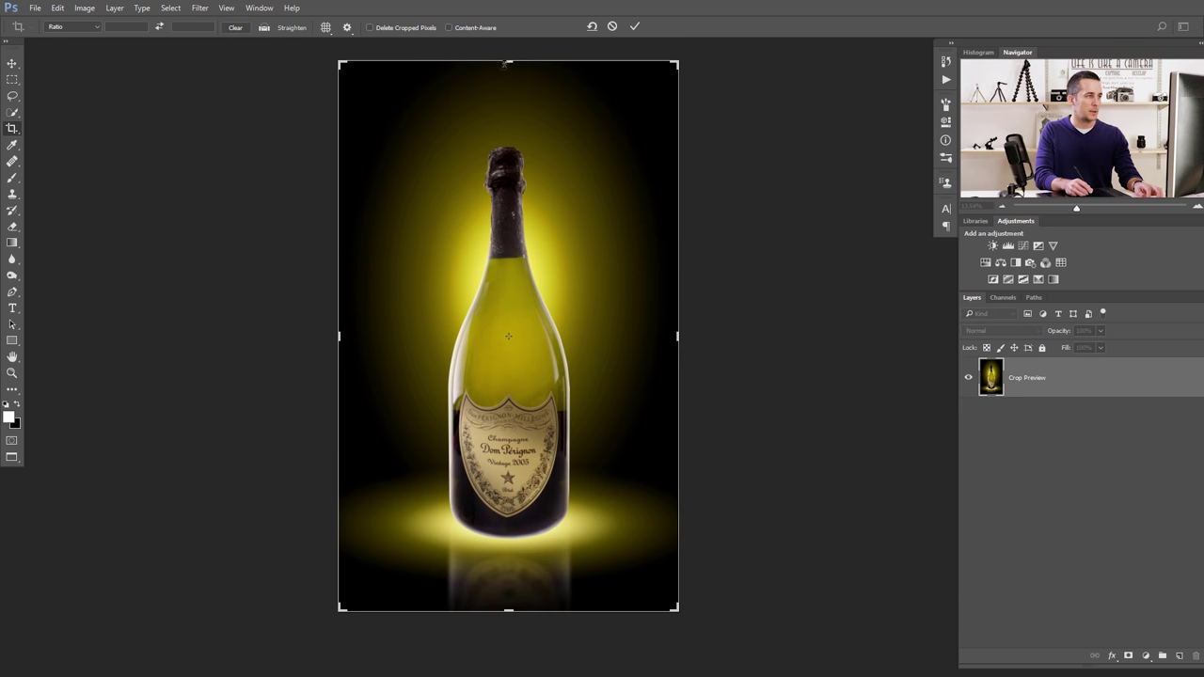
pyautogui.moveTo(505, 64); pyautogui.dragTo(506, 72)
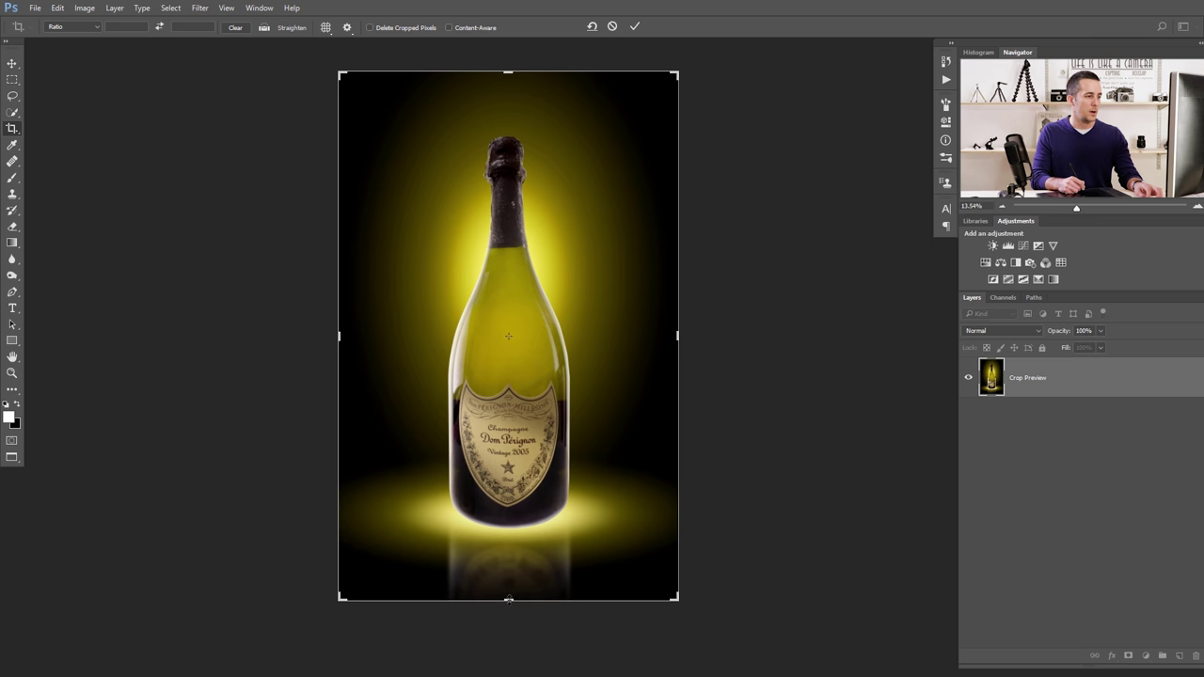
pyautogui.moveTo(507, 598)
pyautogui.mouseDown()
pyautogui.moveTo(509, 583)
pyautogui.moveTo(520, 592)
pyautogui.mouseUp()
pyautogui.press('Return')
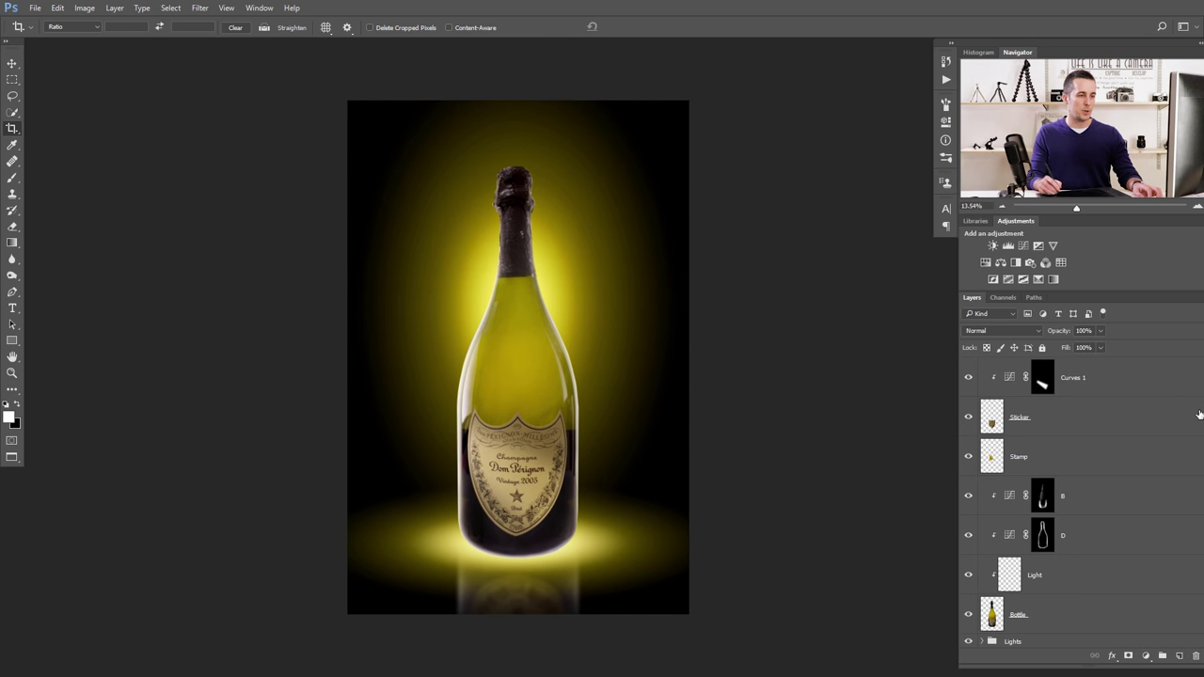
pyautogui.scroll(-3, 1097, 452)
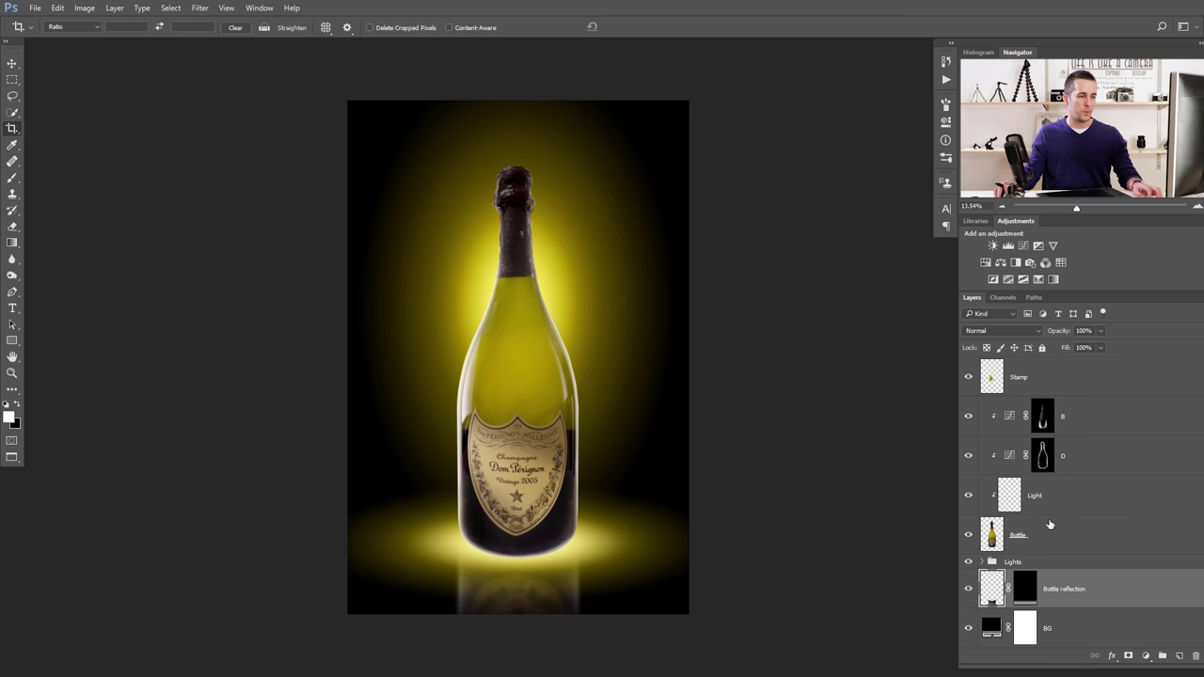
# Duplicate Bottle to the top of the stack and merge it with a white-filled layer.
pyautogui.click(988, 536)
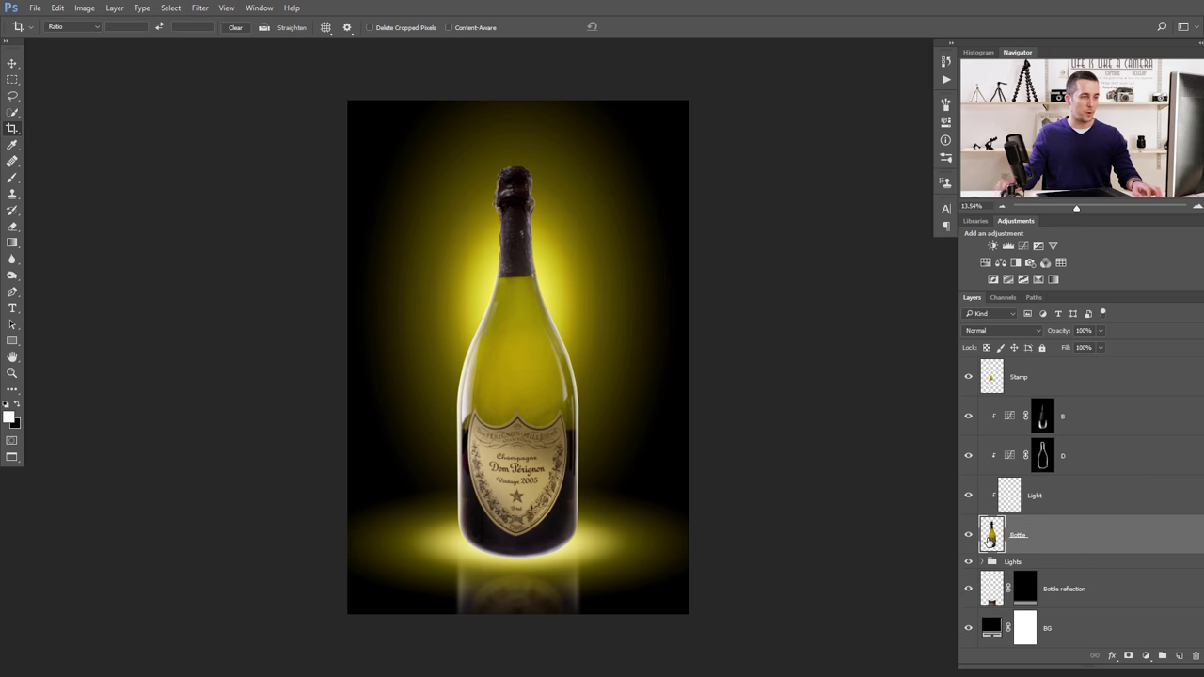
pyautogui.hotkey('ctrl', 'j')
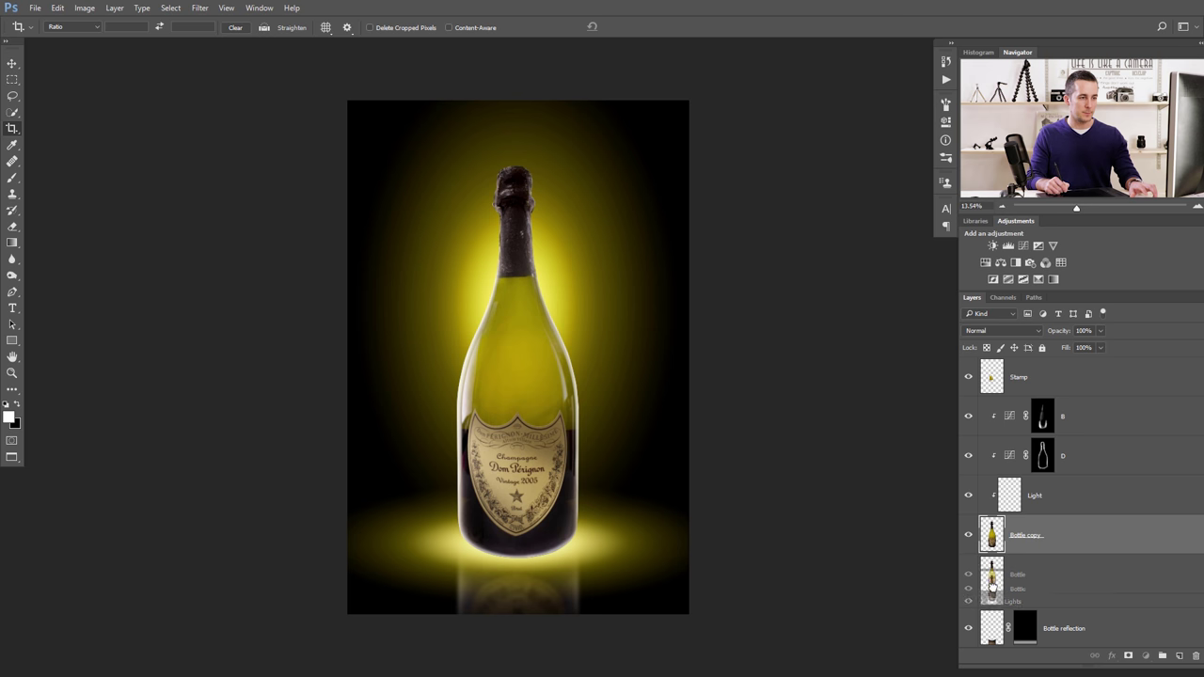
pyautogui.hotkey('ctrl', 'shift', ']')
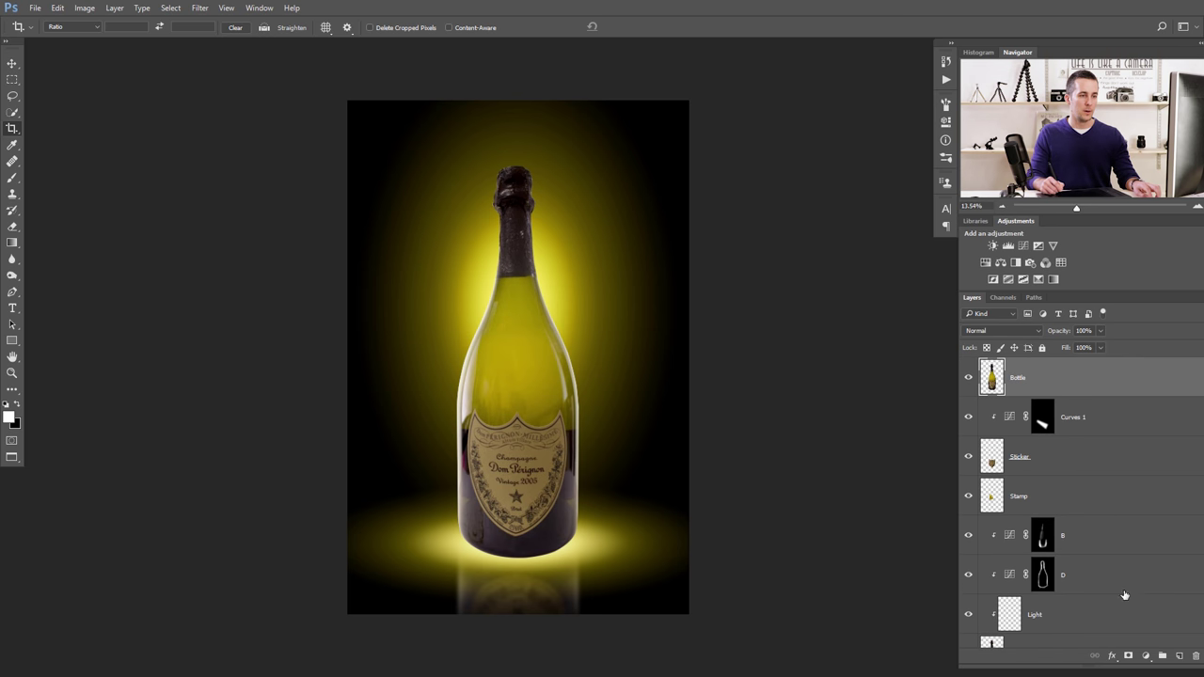
pyautogui.keyDown('ctrl'); pyautogui.click(1180, 657); pyautogui.keyUp('ctrl')
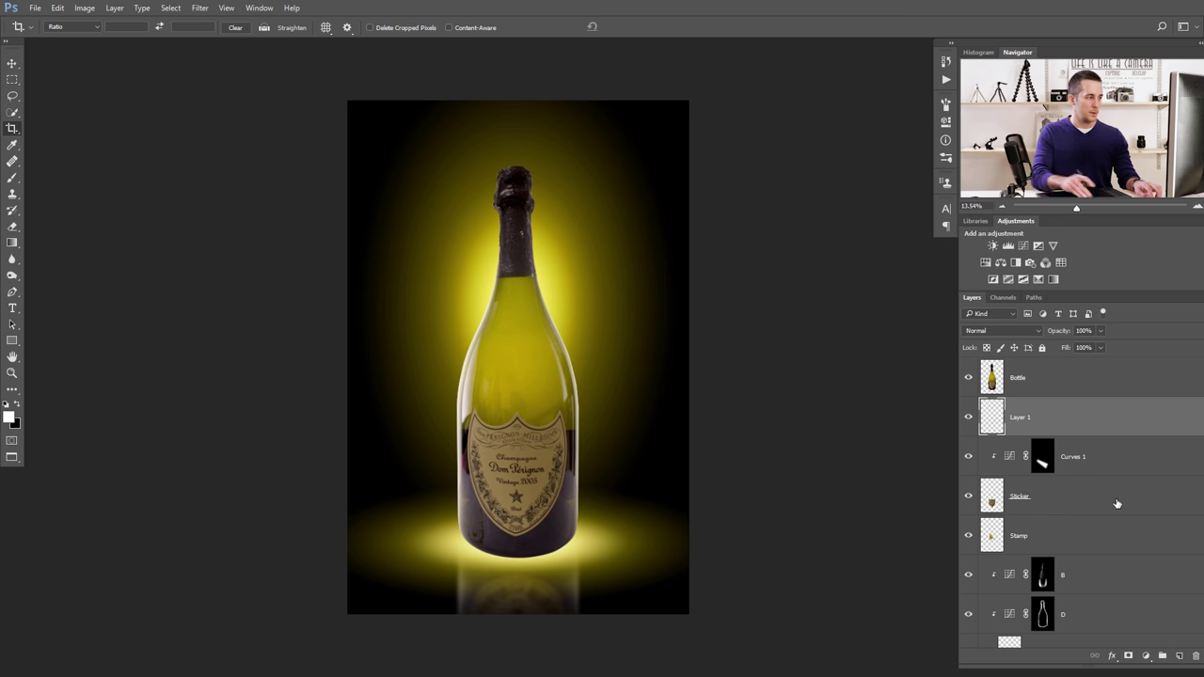
pyautogui.hotkey('alt', 'BackSpace')
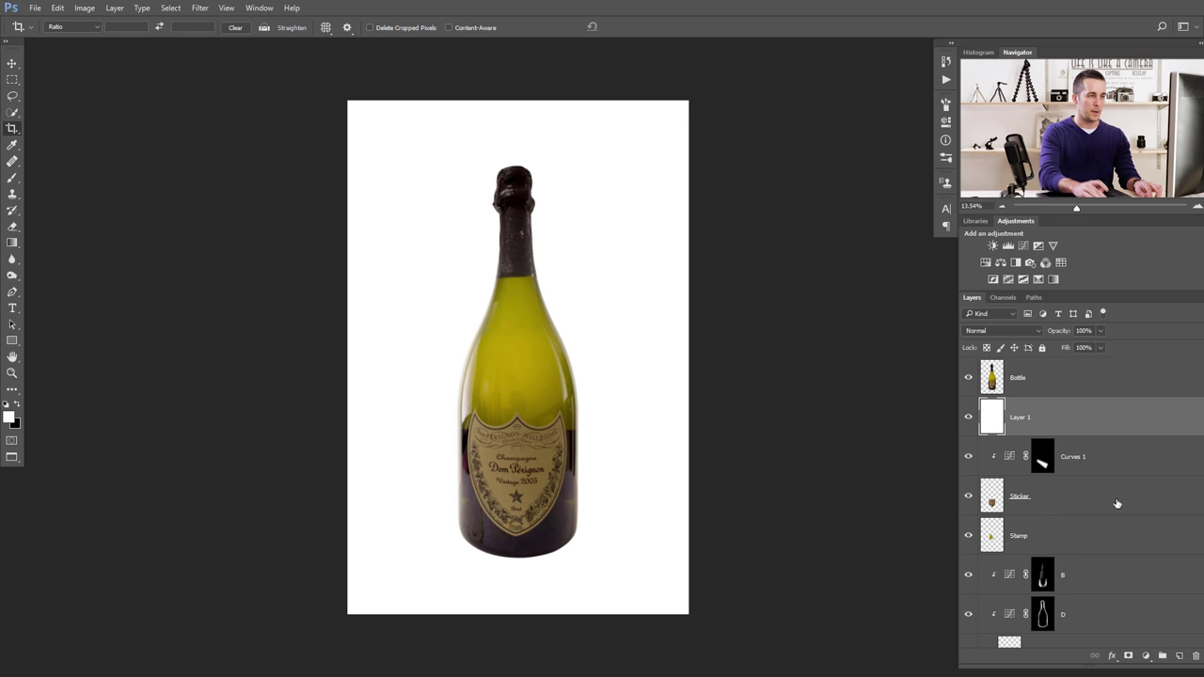
pyautogui.keyDown('shift'); pyautogui.click(991, 381); pyautogui.keyUp('shift')
pyautogui.hotkey('ctrl', 'e')
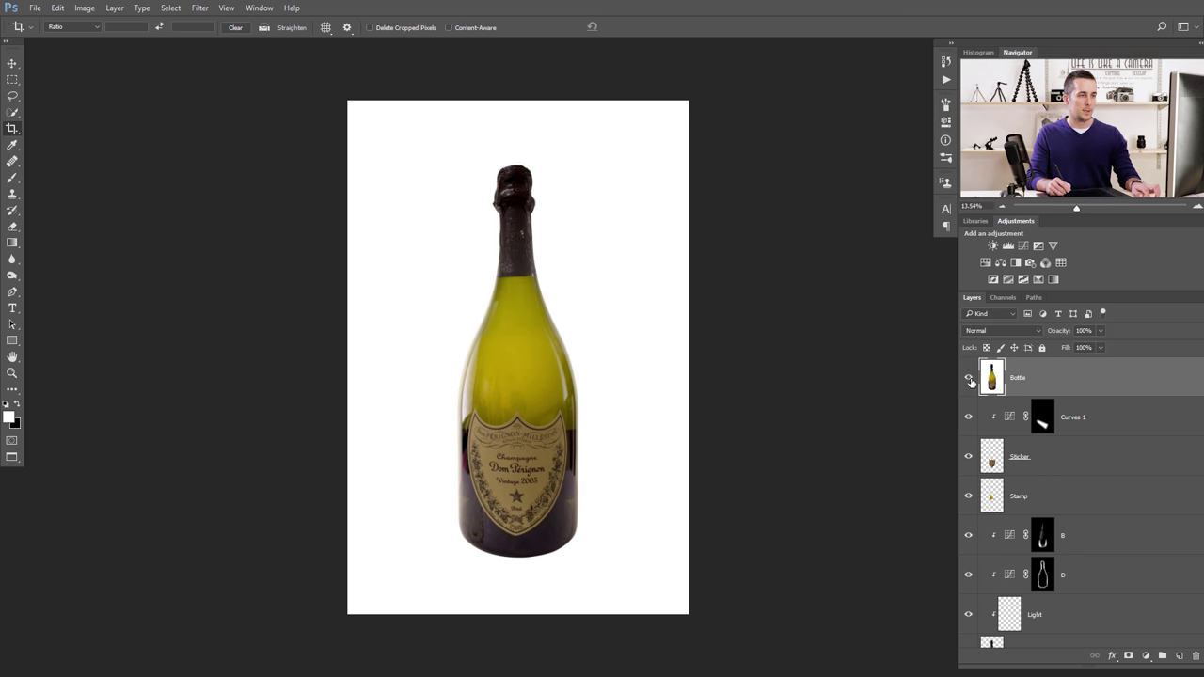
# Toggle the white-background bottle layer to compare, leaving it hidden.
pyautogui.click(968, 379)
pyautogui.click(969, 380)
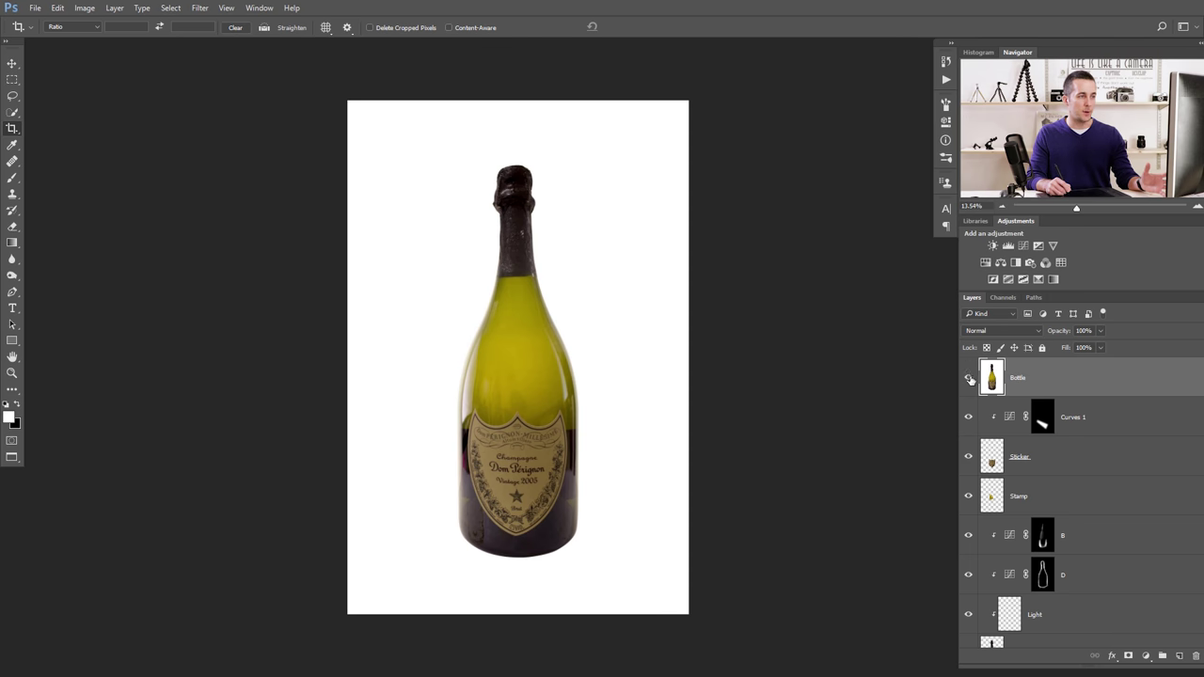
pyautogui.click(968, 379)
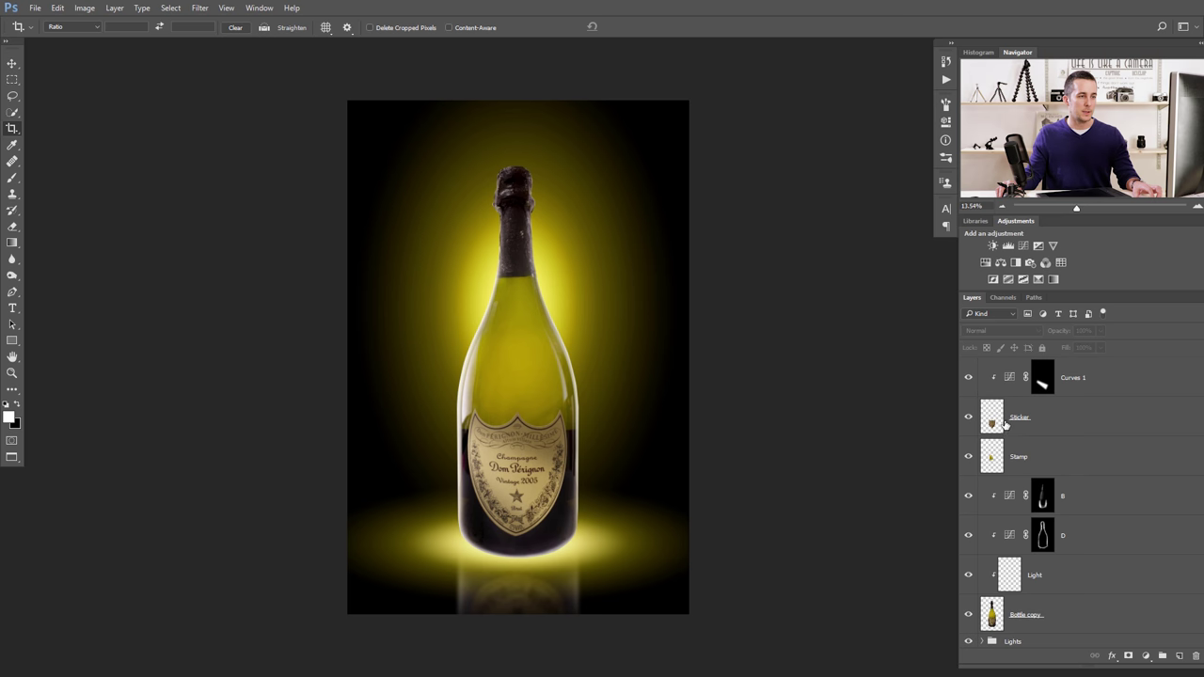
# Group the layers from Curves 1 to Bottle copy into a group named Bottle.
pyautogui.scroll(-2, 1012, 422)
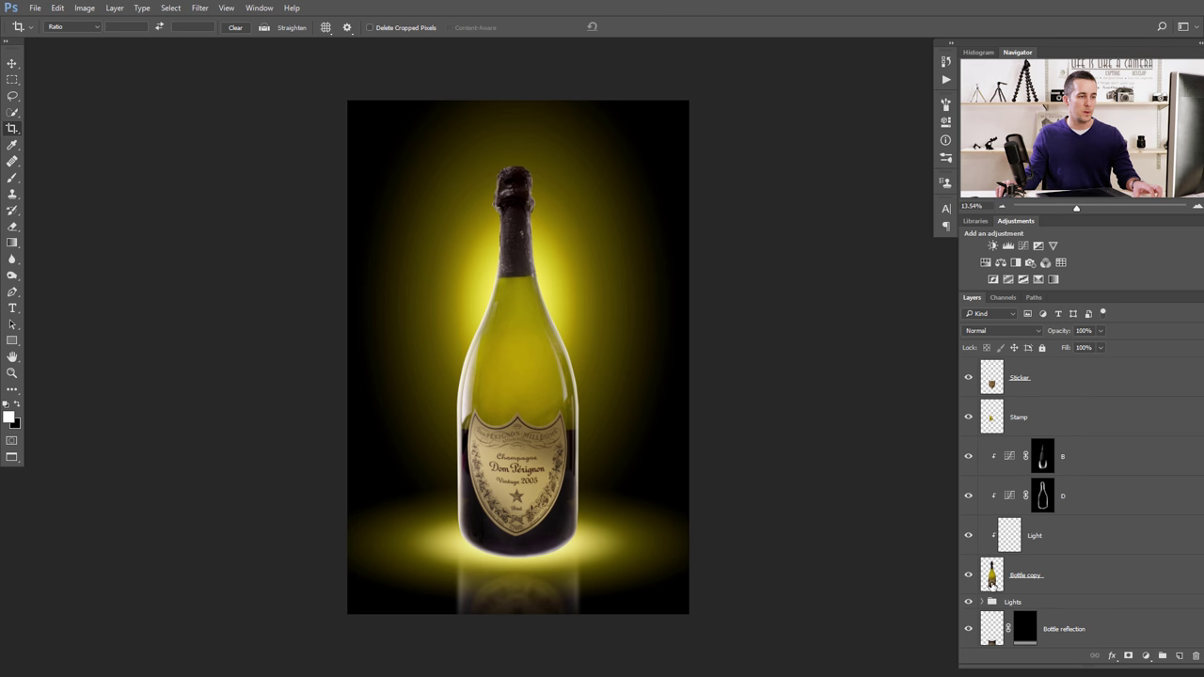
pyautogui.keyDown('shift'); pyautogui.click(991, 580); pyautogui.keyUp('shift')
pyautogui.hotkey('ctrl', 'g')
pyautogui.doubleClick(1024, 406)
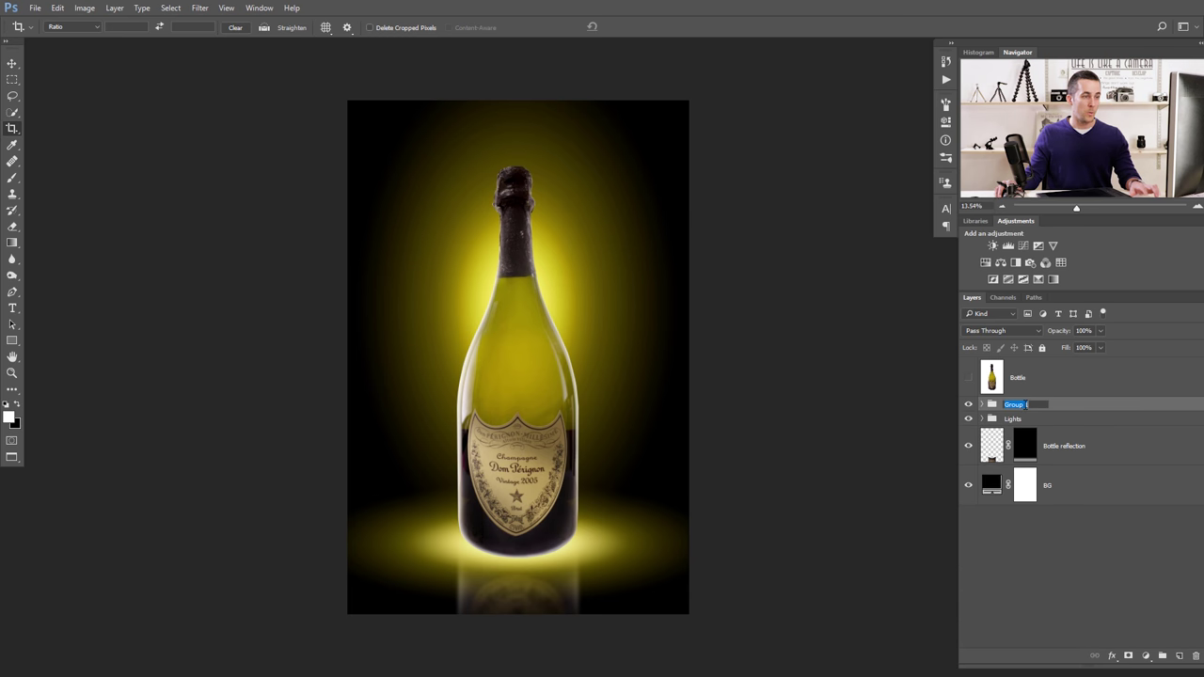
pyautogui.write('Bottle')
pyautogui.press('Return')
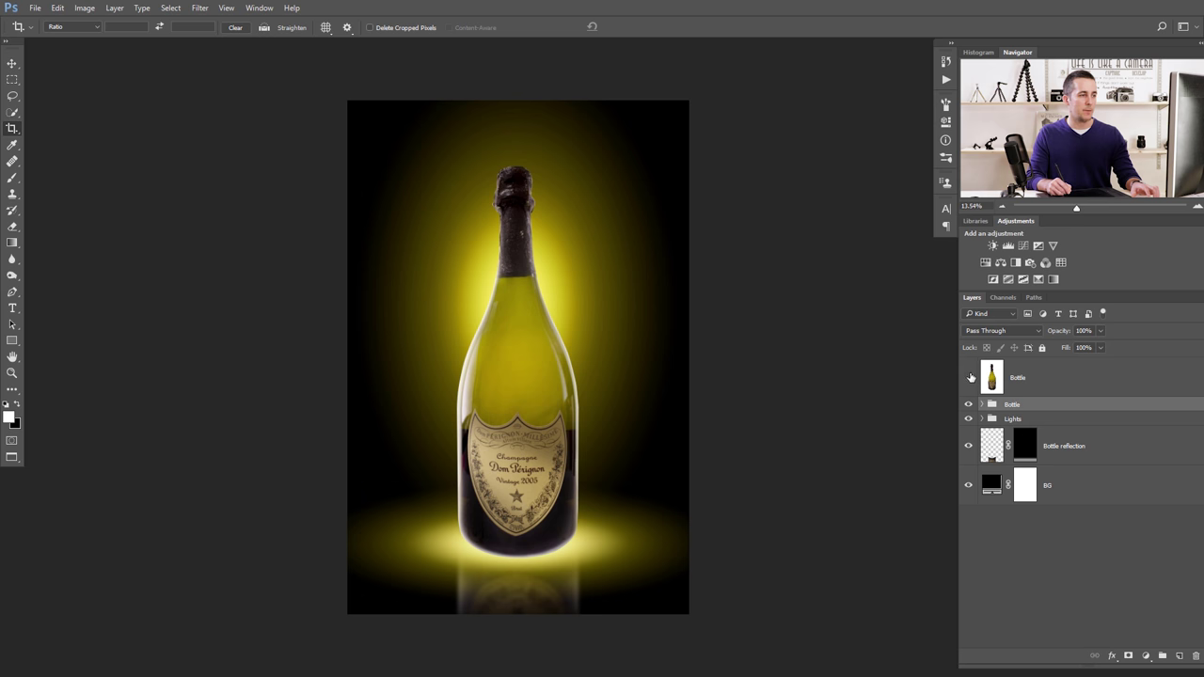
# Keep the white-background Bottle layer hidden above, and select the Lights group.
pyautogui.click(969, 378)
pyautogui.click(968, 379)
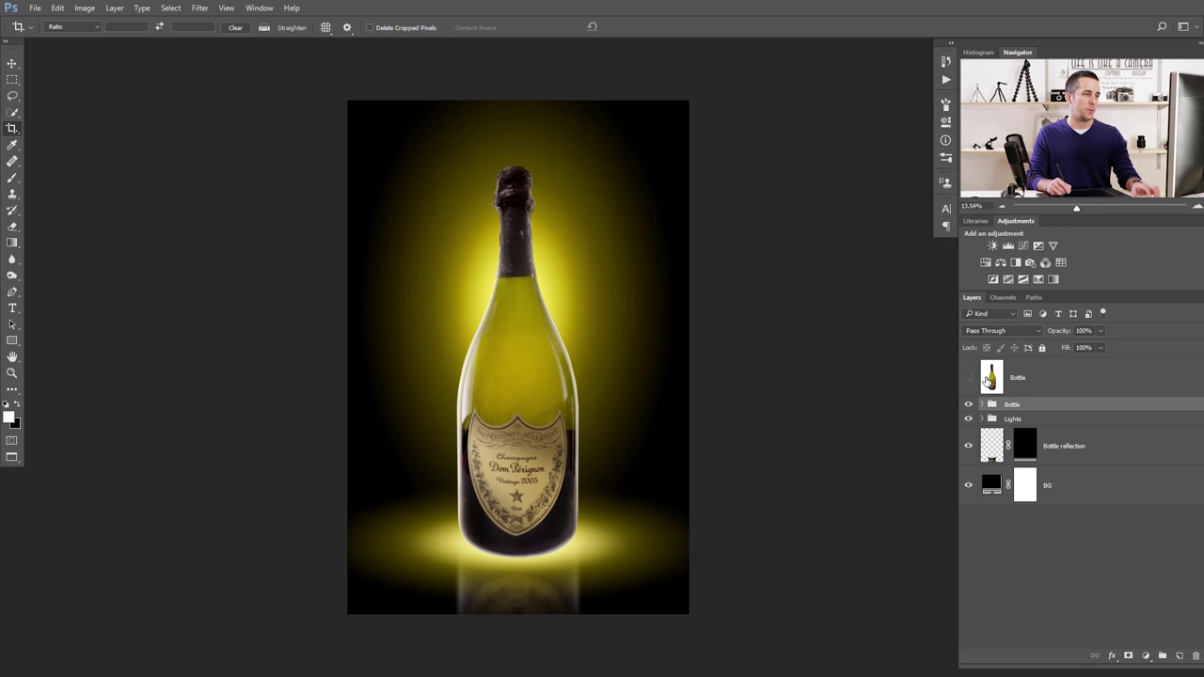
pyautogui.click(989, 381)
pyautogui.click(999, 421)
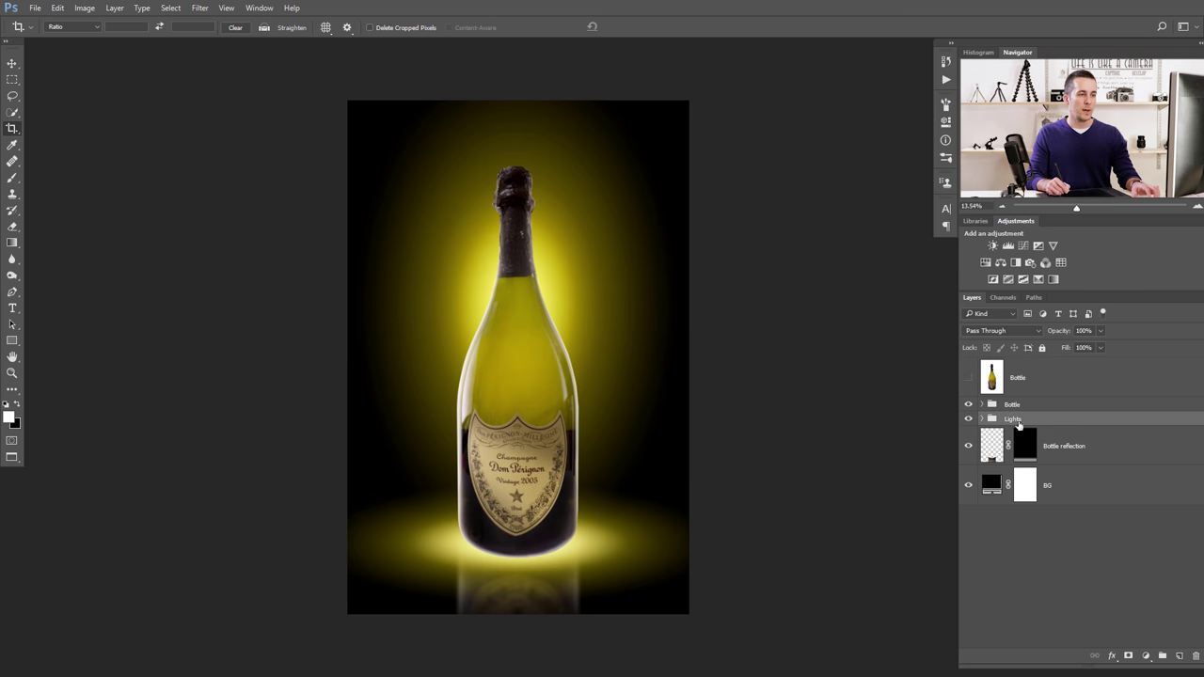
pyautogui.click(1145, 656)
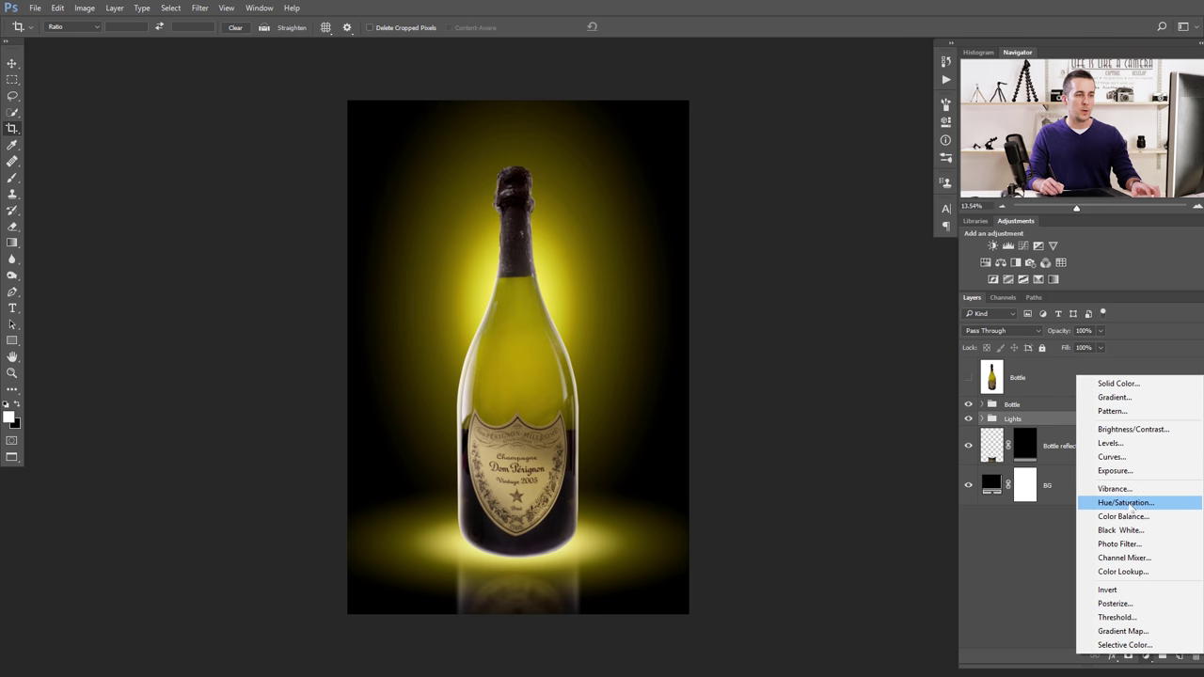
# Clip a Hue/Saturation adjustment to Lights, setting roughly Hue -3, Saturation -8, Lightness +6.
pyautogui.click(1126, 502)
pyautogui.click(836, 333)
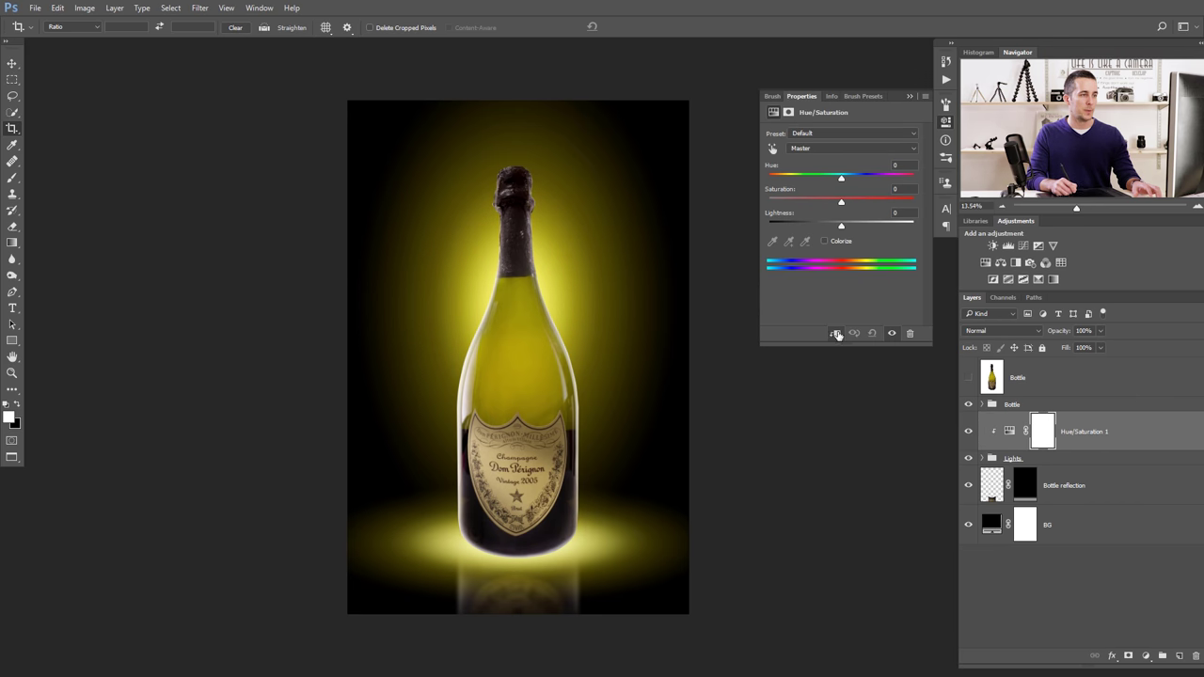
pyautogui.moveTo(842, 183); pyautogui.dragTo(806, 185)
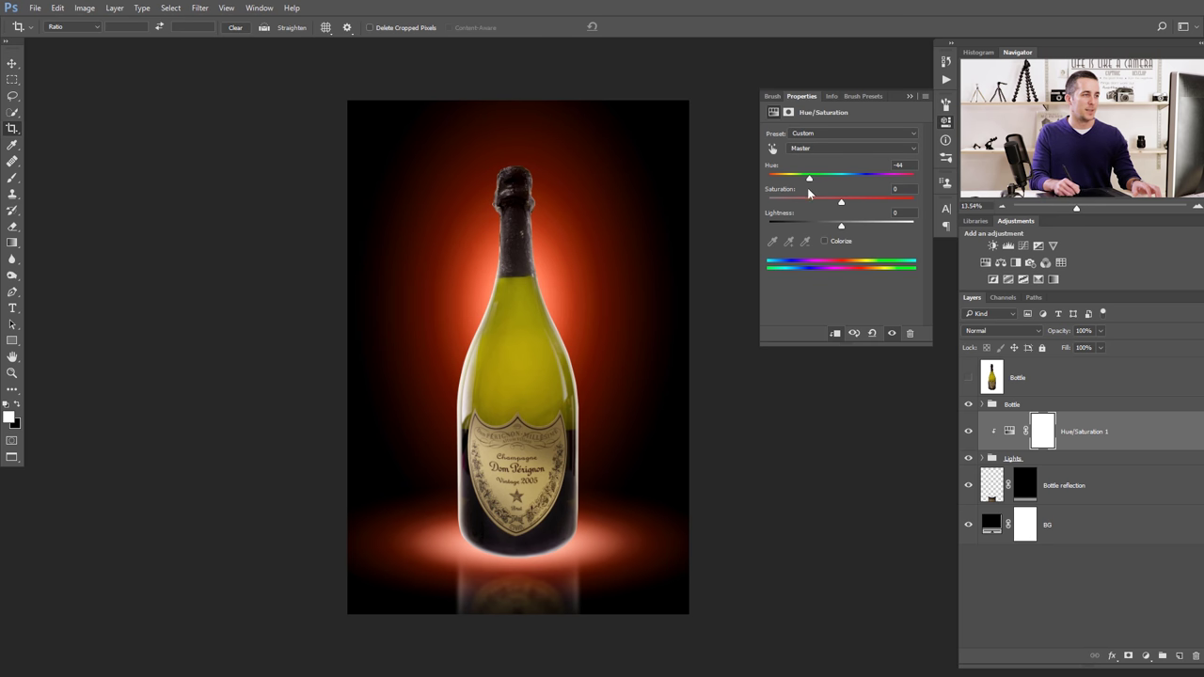
pyautogui.moveTo(808, 179); pyautogui.dragTo(866, 231)
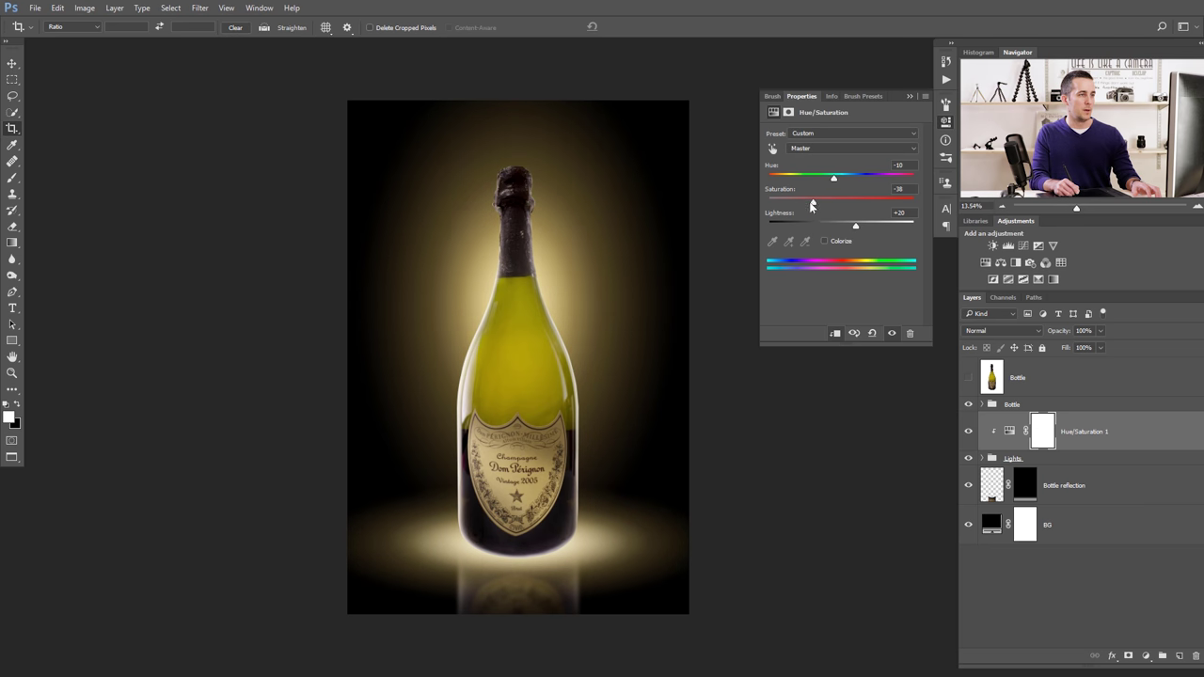
pyautogui.moveTo(812, 207)
pyautogui.mouseDown()
pyautogui.moveTo(780, 207)
pyautogui.moveTo(867, 204)
pyautogui.moveTo(825, 209)
pyautogui.mouseUp()
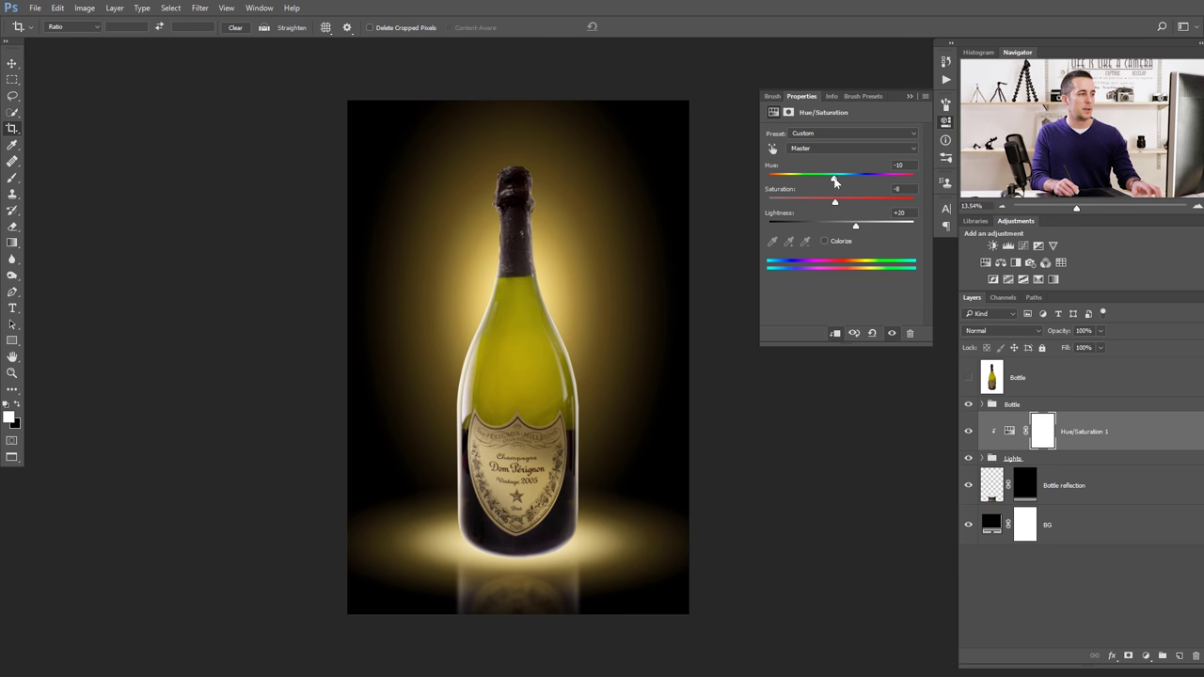
pyautogui.moveTo(857, 230); pyautogui.dragTo(846, 231)
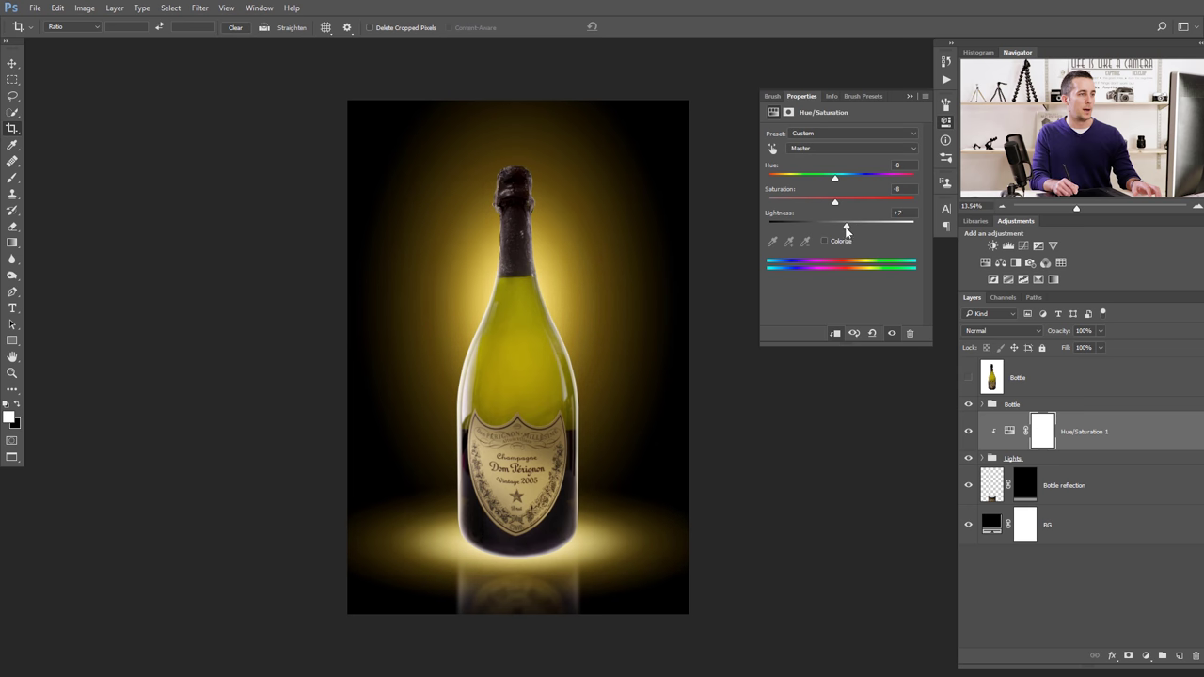
pyautogui.moveTo(834, 178); pyautogui.dragTo(839, 178)
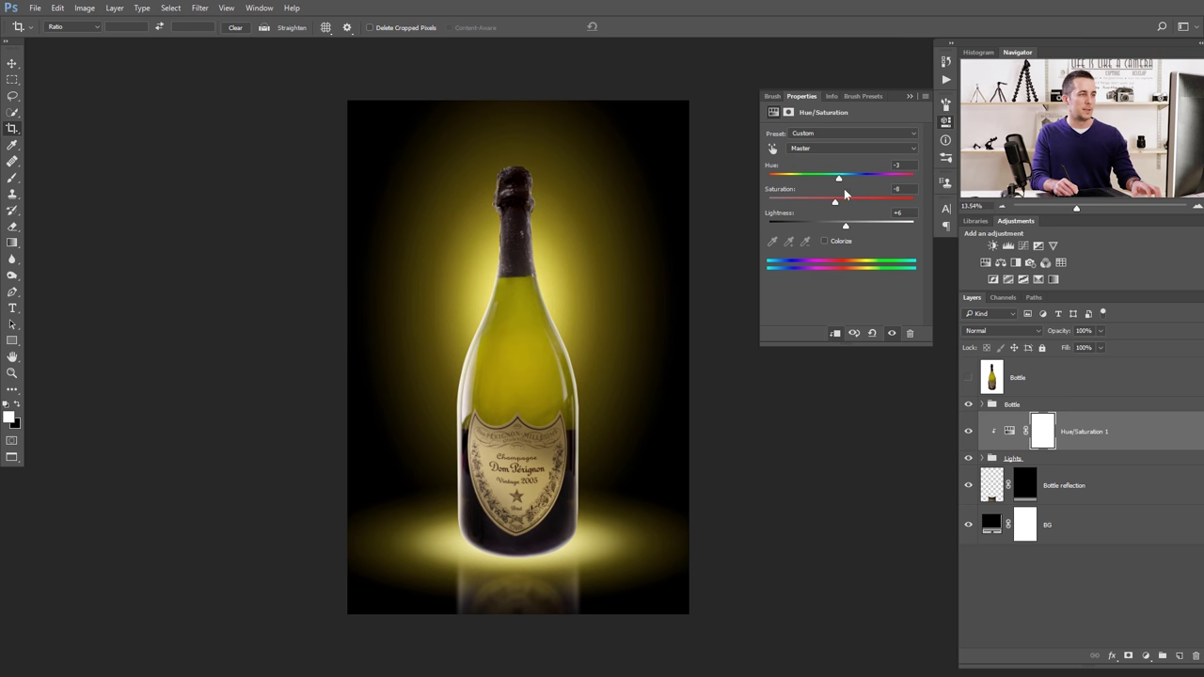